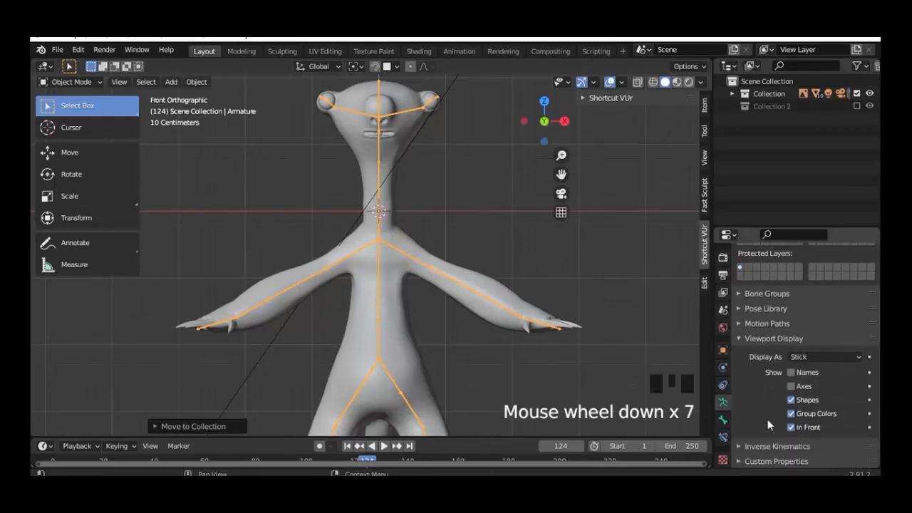
# Step: Set the armature's bones to display as Octahedral, then check them from the side and front views
pyautogui.click(804, 357)
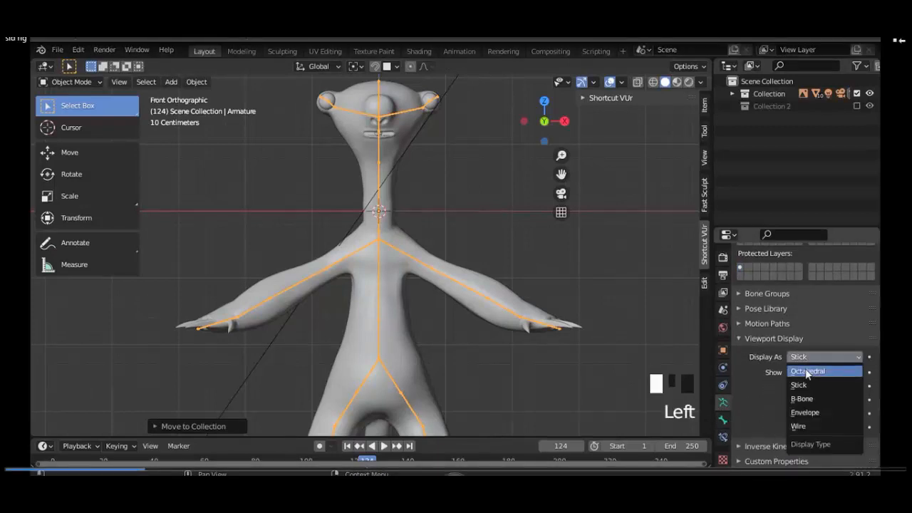
pyautogui.click(807, 372)
pyautogui.moveTo(427, 211); pyautogui.dragTo(288, 243, button='middle')
pyautogui.press('KP_3')
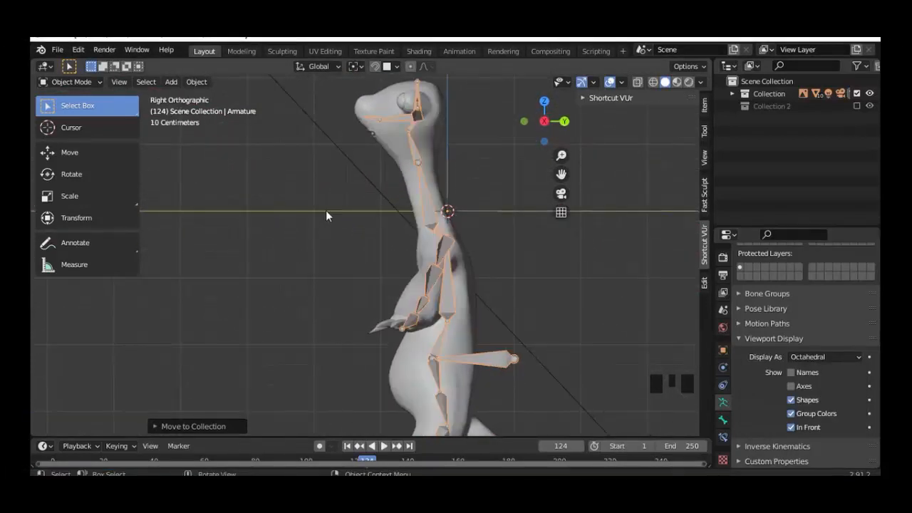
pyautogui.press('KP_1')
pyautogui.keyDown('shift'); pyautogui.moveTo(400, 264); pyautogui.dragTo(406, 205, button='middle'); pyautogui.keyUp('shift')
pyautogui.scroll(-1, 406, 205)
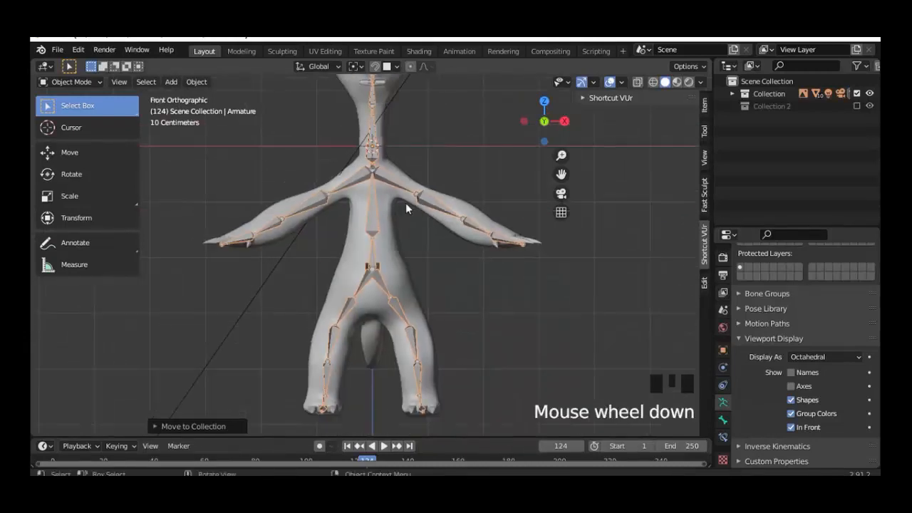
pyautogui.scroll(2, 454, 251)
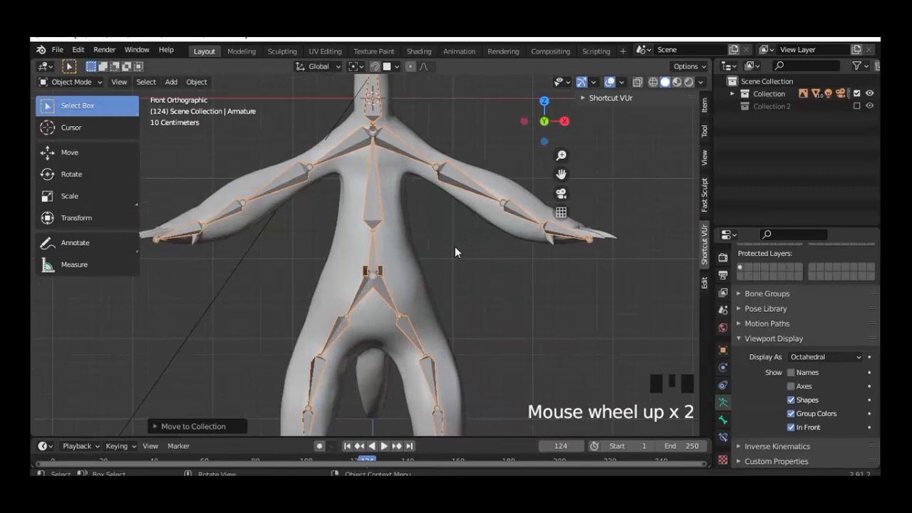
pyautogui.keyDown('shift'); pyautogui.moveTo(455, 252); pyautogui.dragTo(422, 258, button='middle'); pyautogui.keyUp('shift')
pyautogui.press('KP_1')
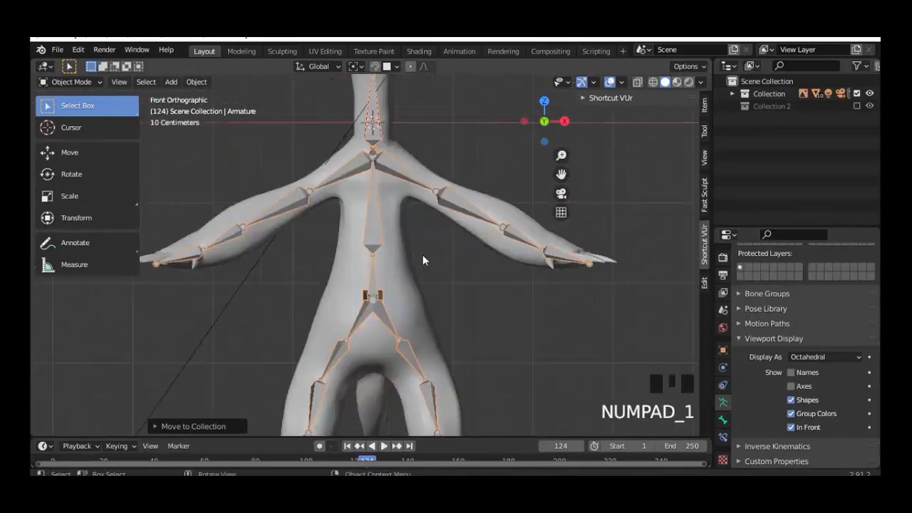
# Step: Switch the armature into Edit Mode and try moving the upper-arm bone
pyautogui.click(71, 81)
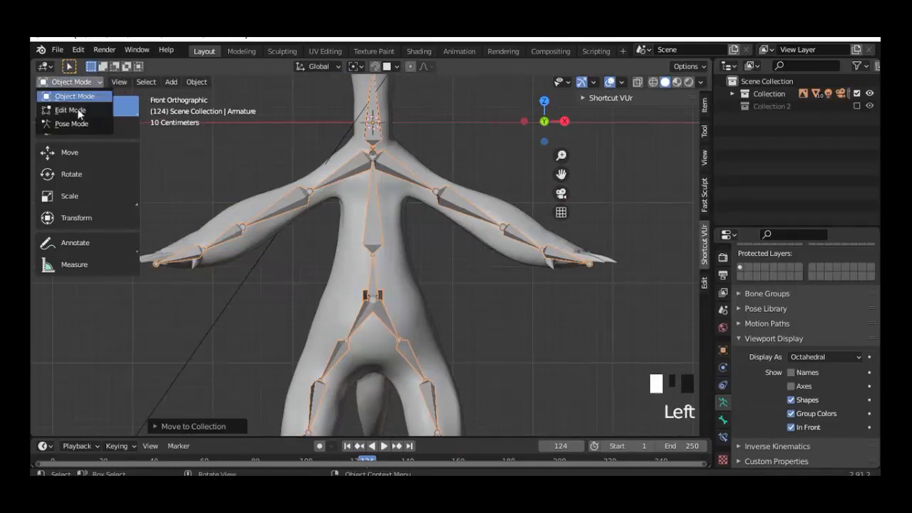
pyautogui.click(72, 107)
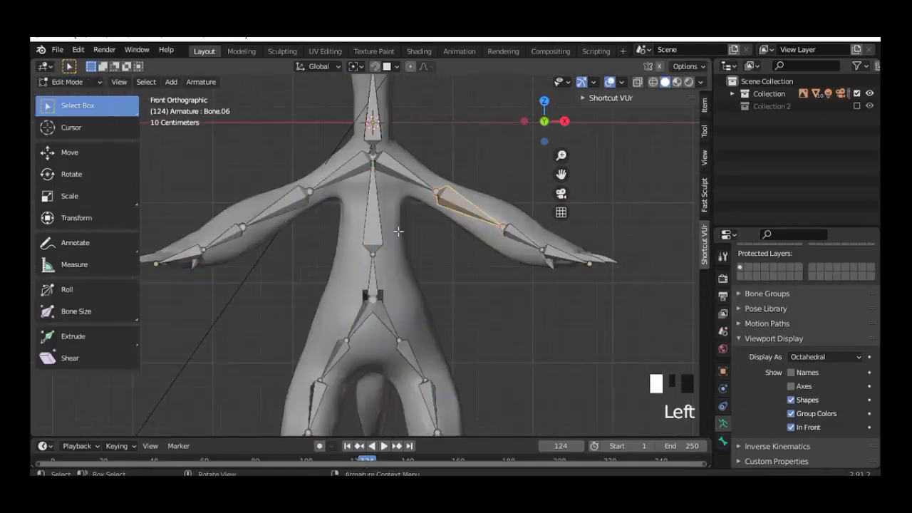
pyautogui.press('g')
pyautogui.rightClick(476, 186)
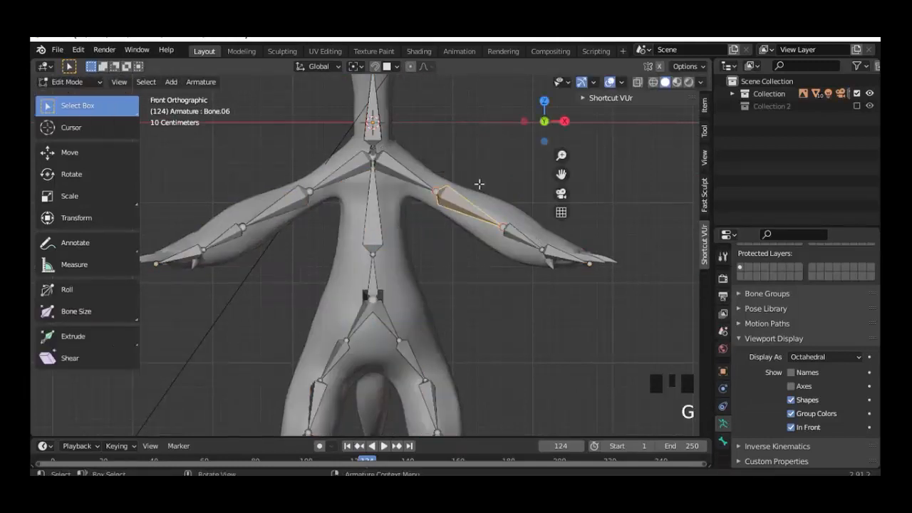
# Step: Enable X-Axis Mirror, test it on the upper-arm bone, and show the Bone properties
pyautogui.click(660, 65)
pyautogui.press('g')
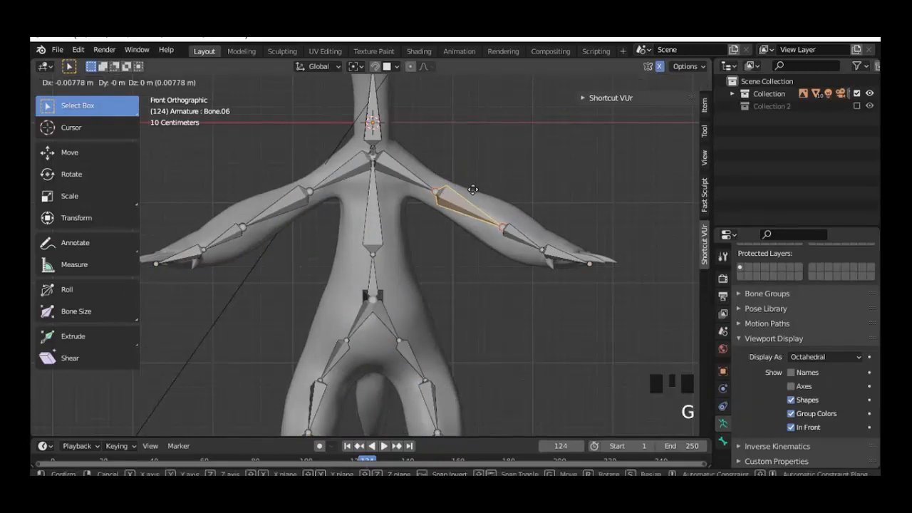
pyautogui.rightClick(467, 195)
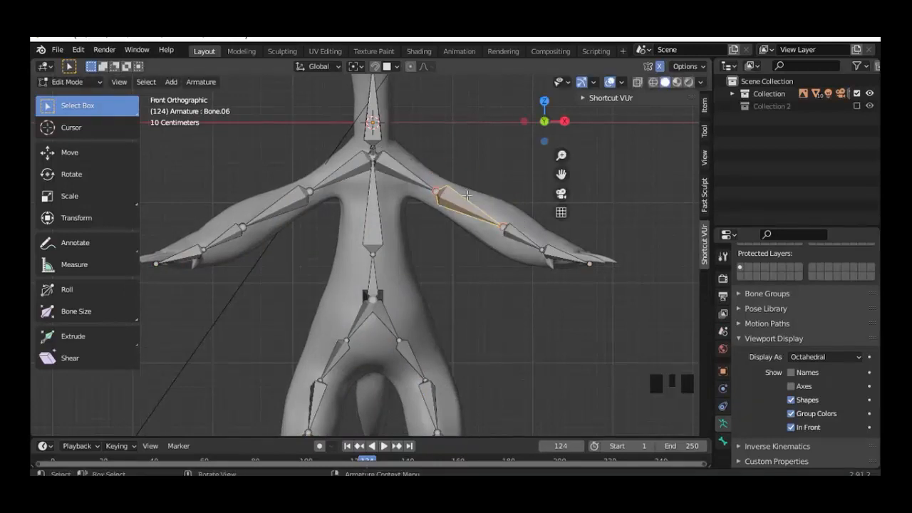
pyautogui.click(724, 440)
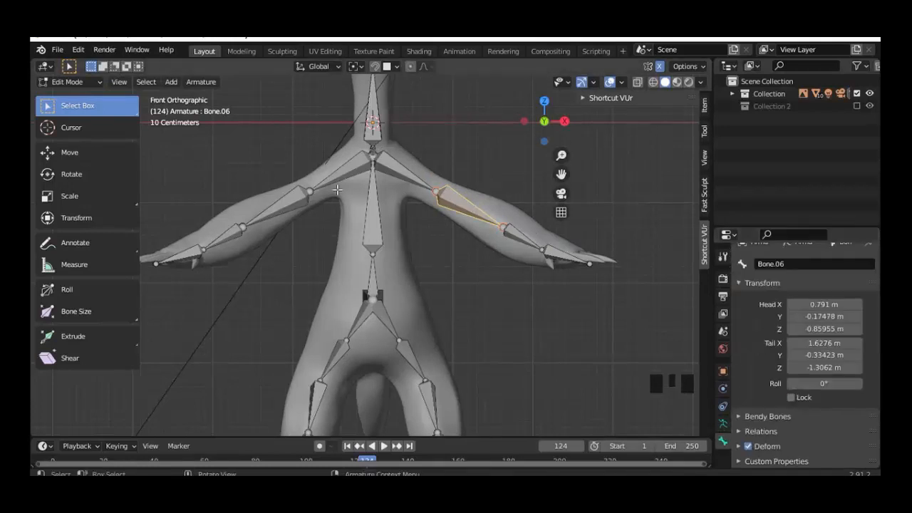
# Step: Rename the two collarbones shoulder.l and shoulder.r
pyautogui.click(294, 196)
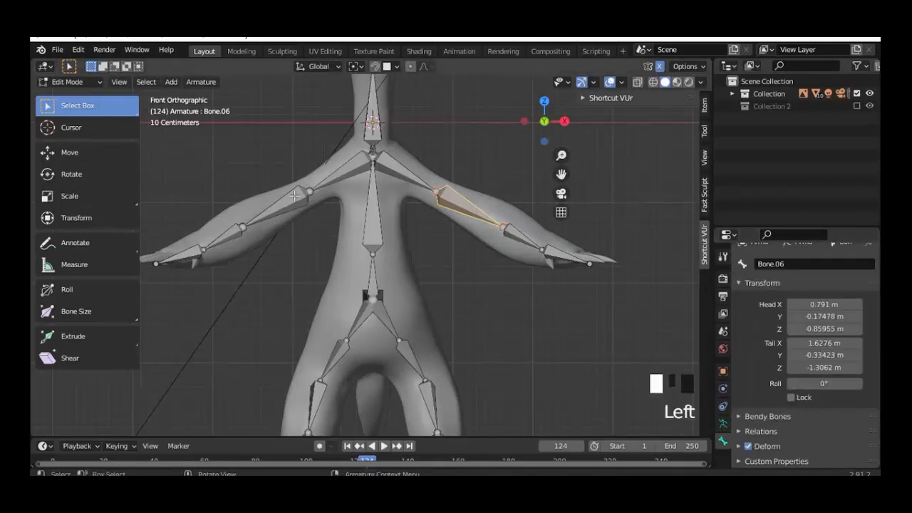
pyautogui.click(382, 174)
pyautogui.click(789, 263)
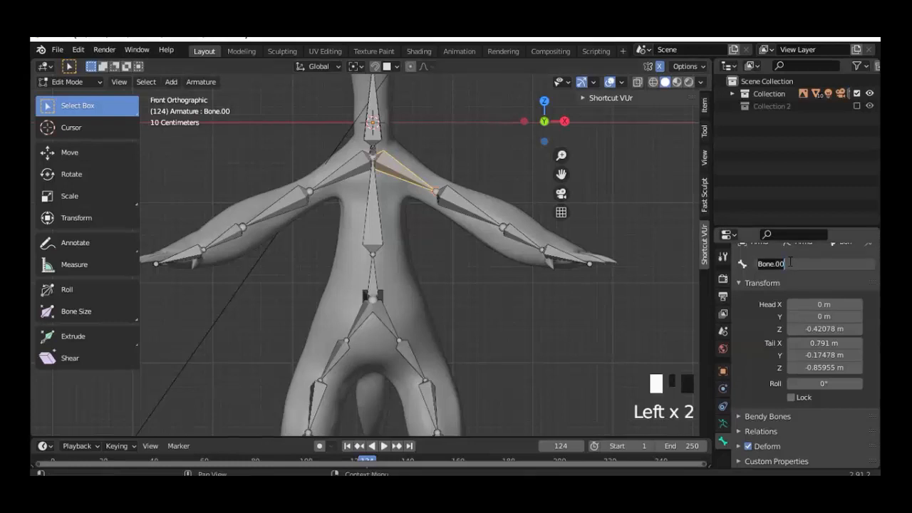
pyautogui.write('shoulder')
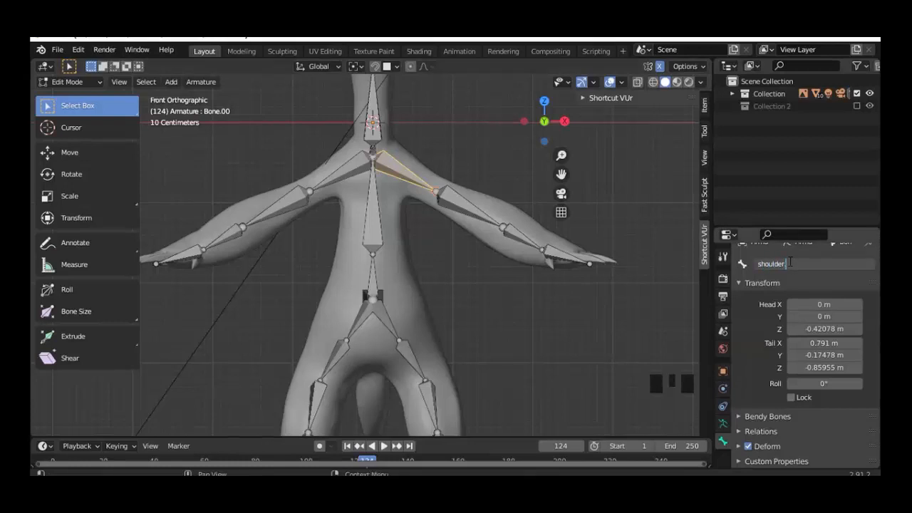
pyautogui.write('.l')
pyautogui.press('Return')
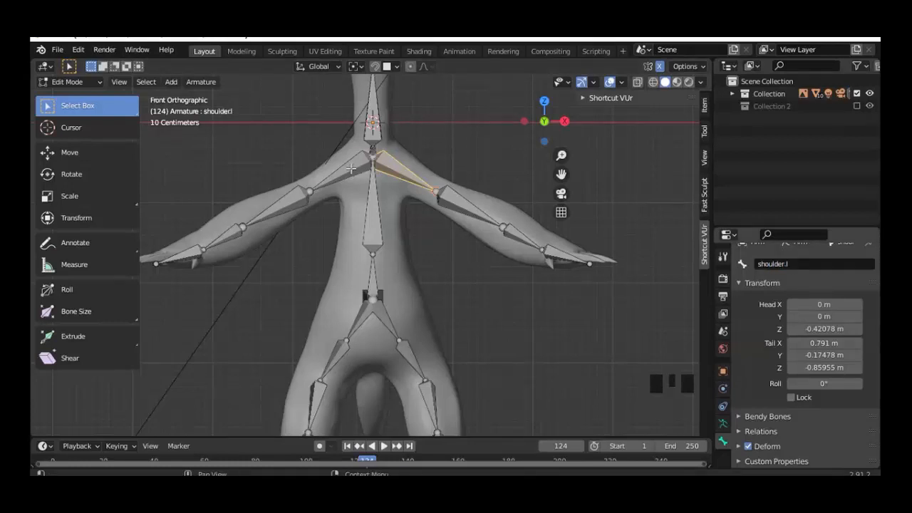
pyautogui.click(349, 172)
pyautogui.click(791, 264)
pyautogui.write('shoulde')
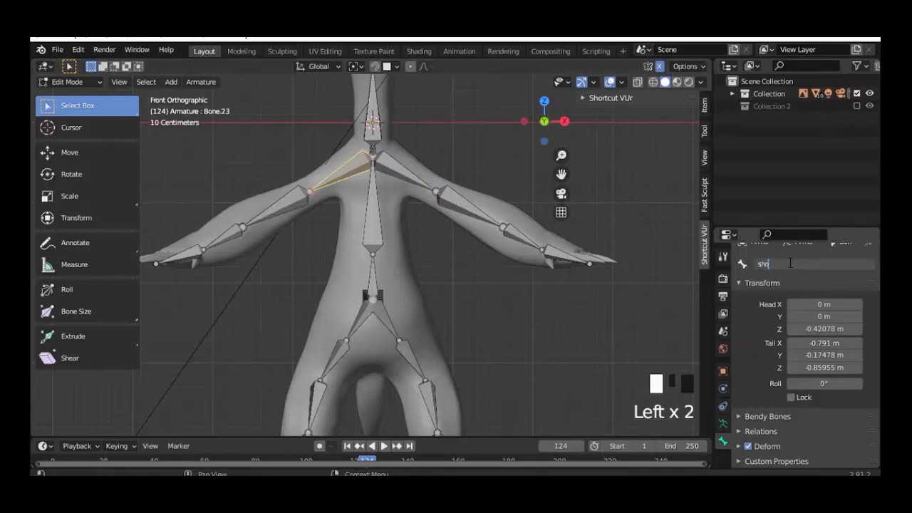
pyautogui.press('Return')
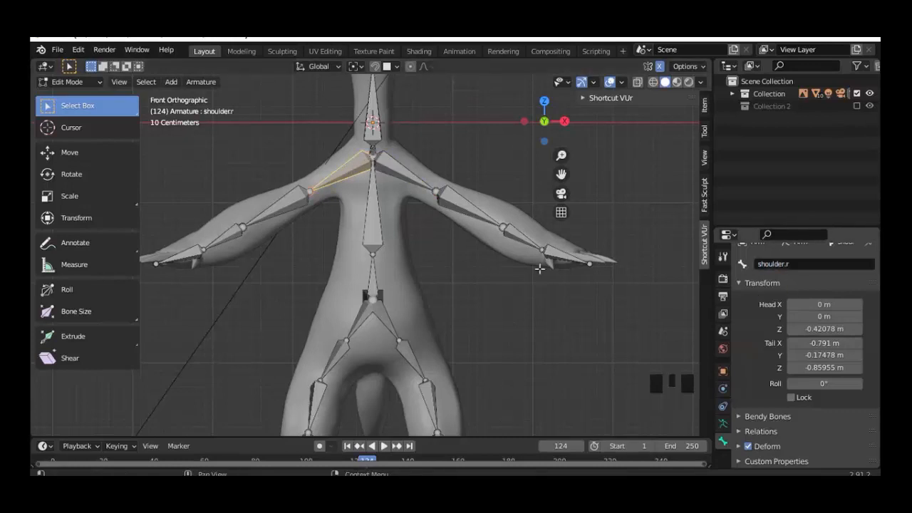
pyautogui.click(392, 169)
pyautogui.press('g')
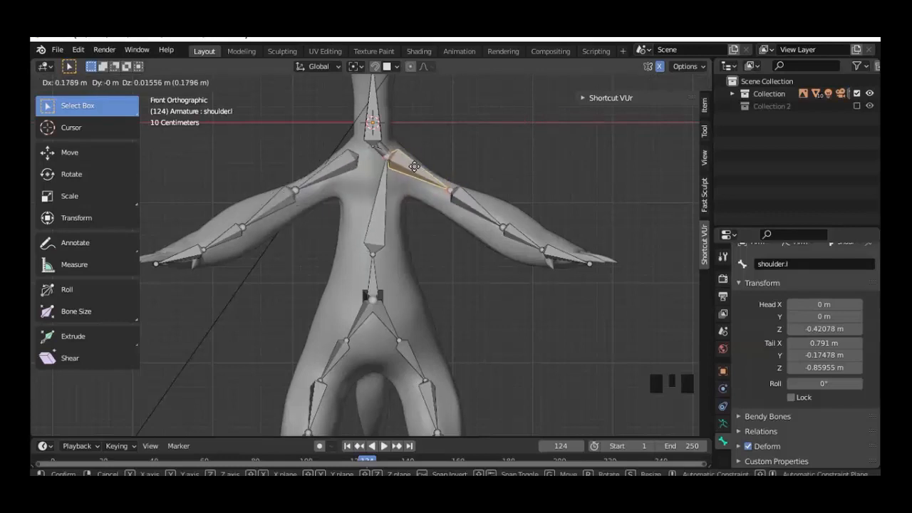
pyautogui.rightClick(418, 172)
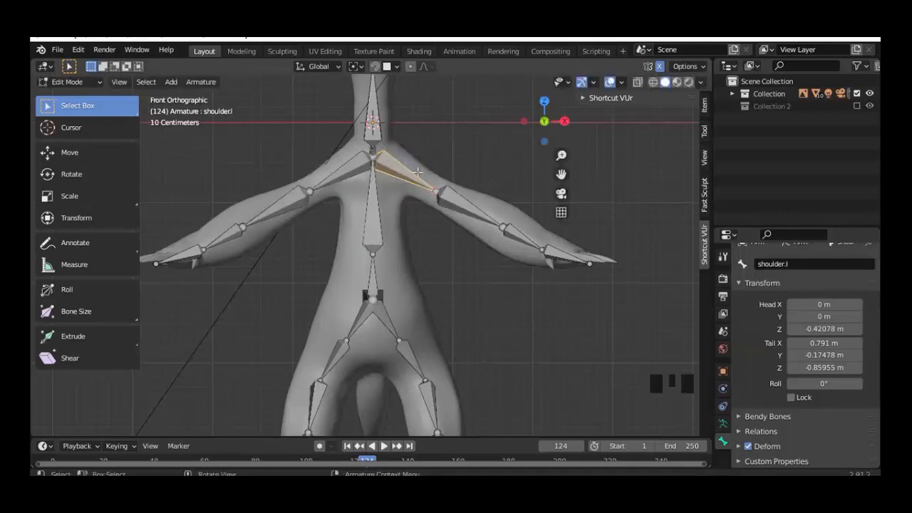
# Step: Rename the upper-arm bones upperarm.l and upperarm.r
pyautogui.click(452, 202)
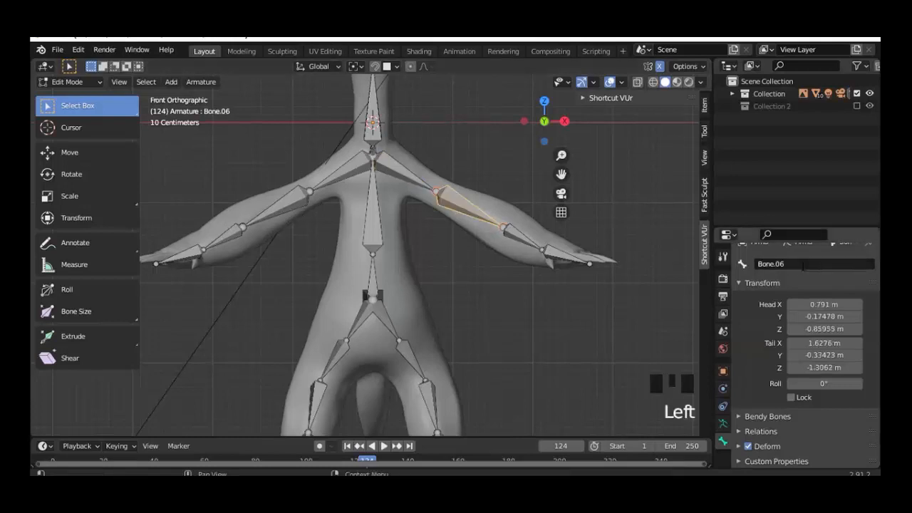
pyautogui.doubleClick(803, 265)
pyautogui.write('upperarm')
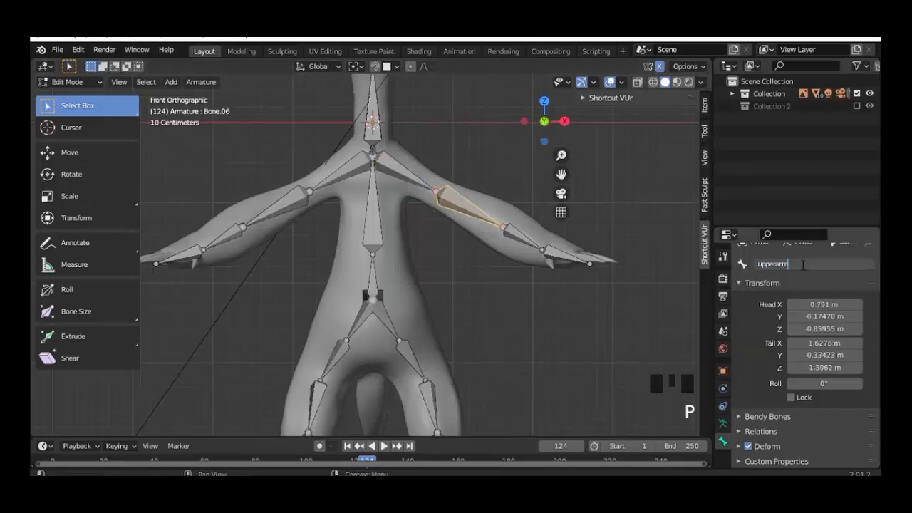
pyautogui.write('.l')
pyautogui.press('Return')
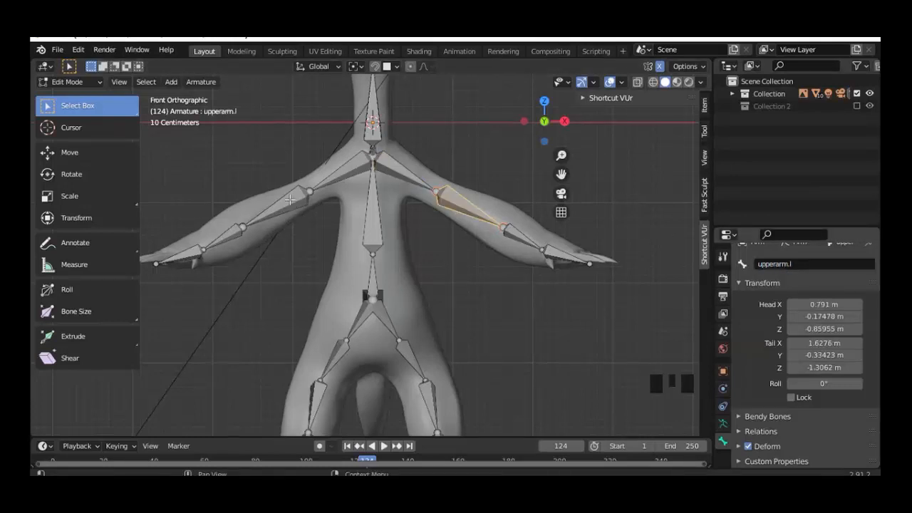
pyautogui.click(290, 199)
pyautogui.doubleClick(797, 265)
pyautogui.write('upperarm.l')
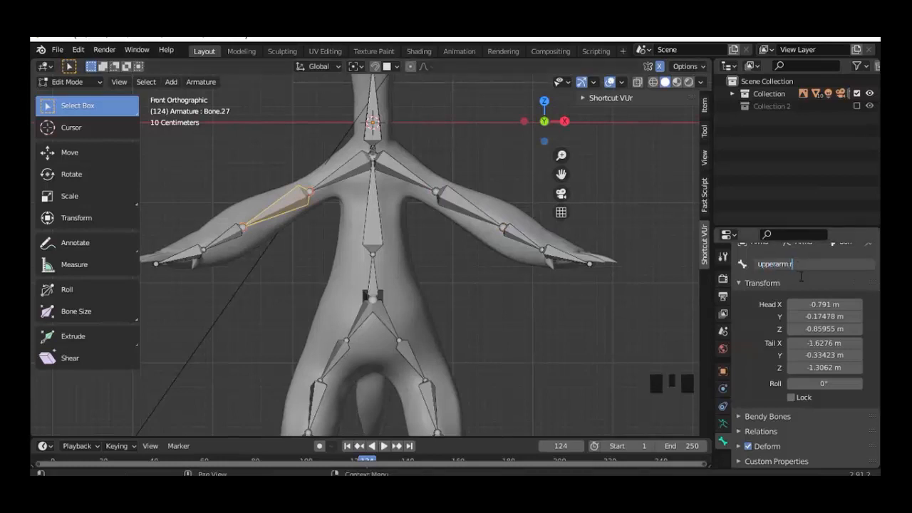
pyautogui.press('Return')
# Step: Rename the forearm bones lowerarm.r and lowerarm.l
pyautogui.click(229, 235)
pyautogui.doubleClick(797, 264)
pyautogui.write('lowerarm.r')
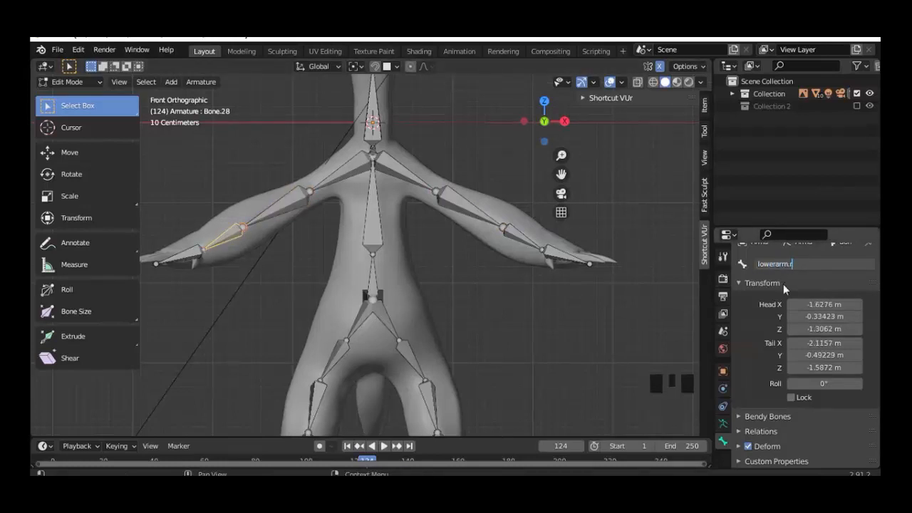
pyautogui.press('Return')
pyautogui.click(784, 265)
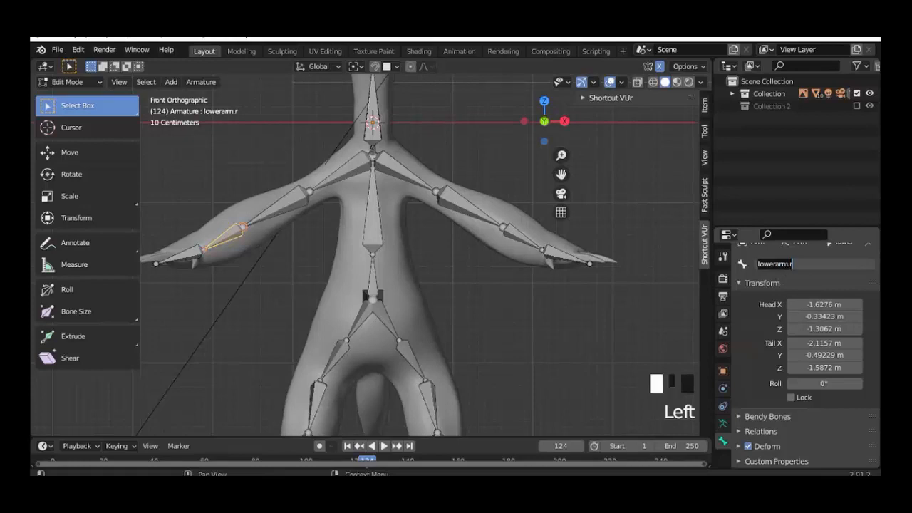
pyautogui.click(524, 239)
pyautogui.click(524, 240)
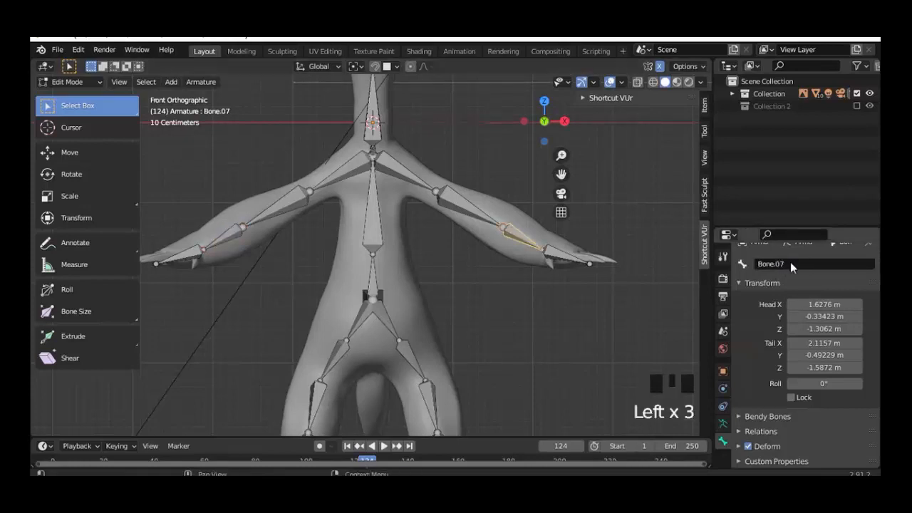
pyautogui.click(791, 264)
pyautogui.write('lowerarm.l')
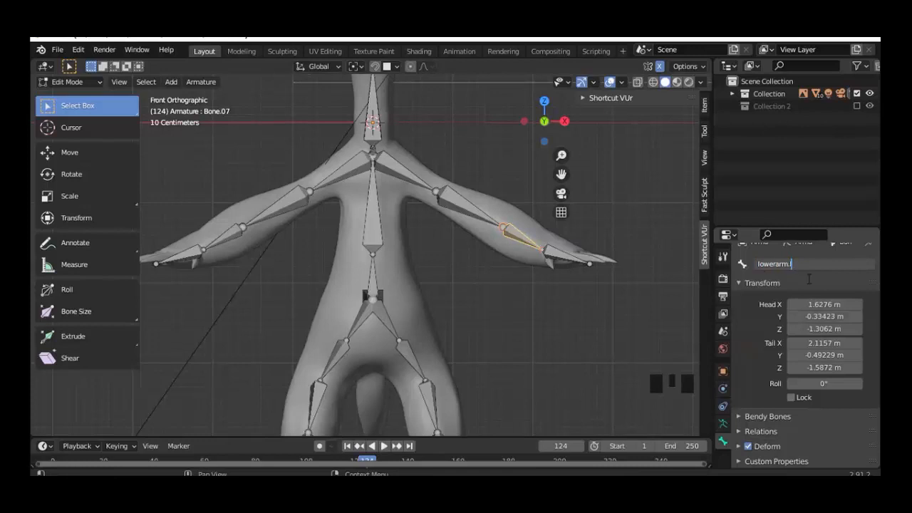
pyautogui.click(514, 229)
pyautogui.press('g')
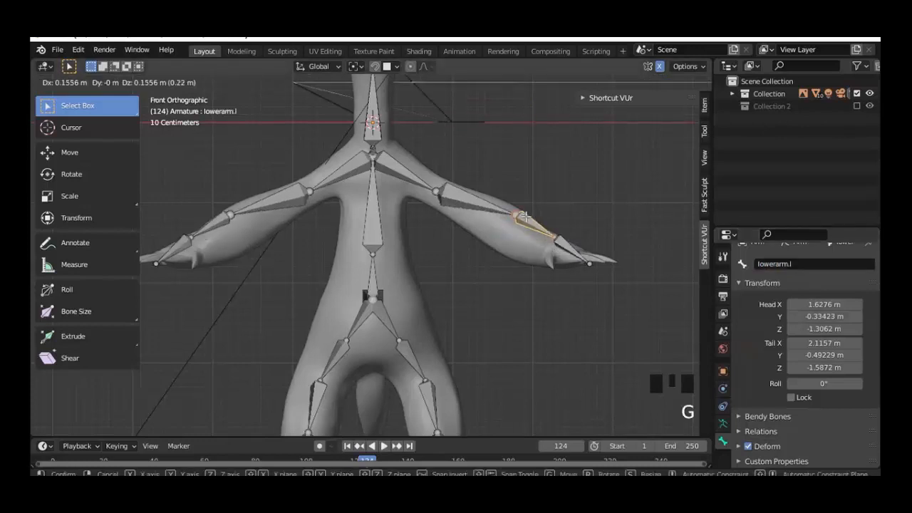
pyautogui.rightClick(527, 218)
# Step: Name the left hand bone hand.l and start renaming the opposite hand bone
pyautogui.click(559, 256)
pyautogui.click(799, 266)
pyautogui.write('hand.l')
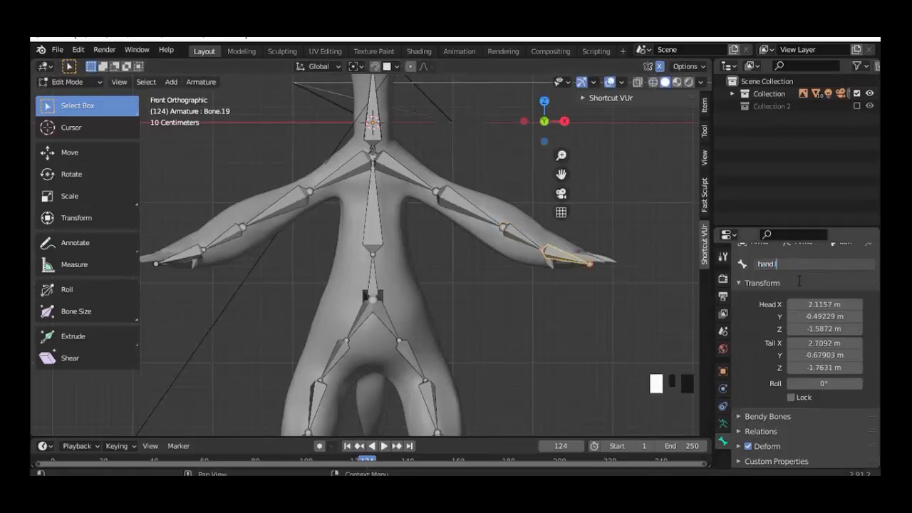
pyautogui.press('Return')
pyautogui.click(182, 256)
pyautogui.click(779, 265)
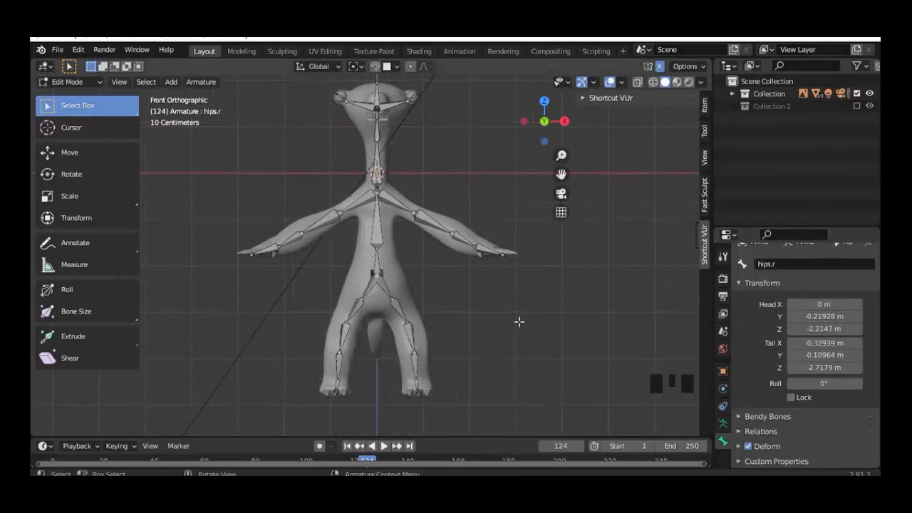
# Step: Move the shoulder.l head toward the chest and fit the elbow joint inside the arm
pyautogui.scroll(3, 499, 301)
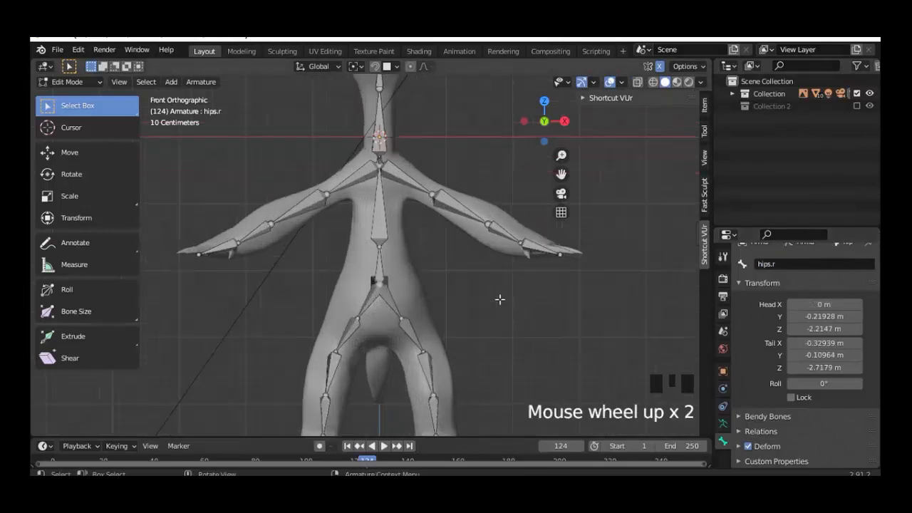
pyautogui.click(444, 182)
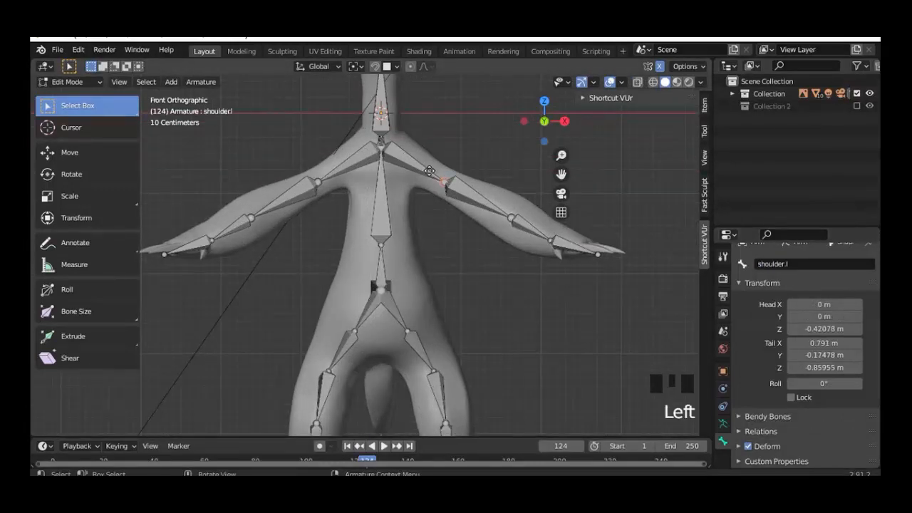
pyautogui.press('g')
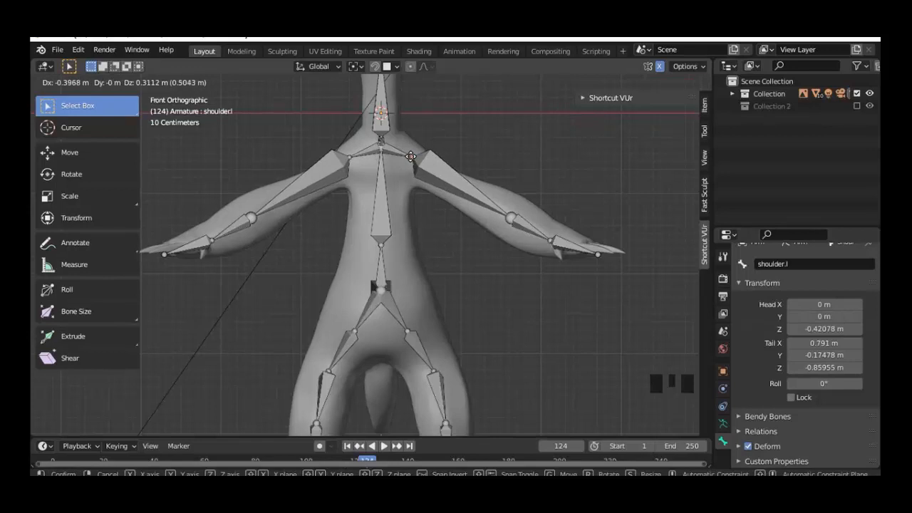
pyautogui.click(412, 157)
pyautogui.click(494, 211)
pyautogui.press('g')
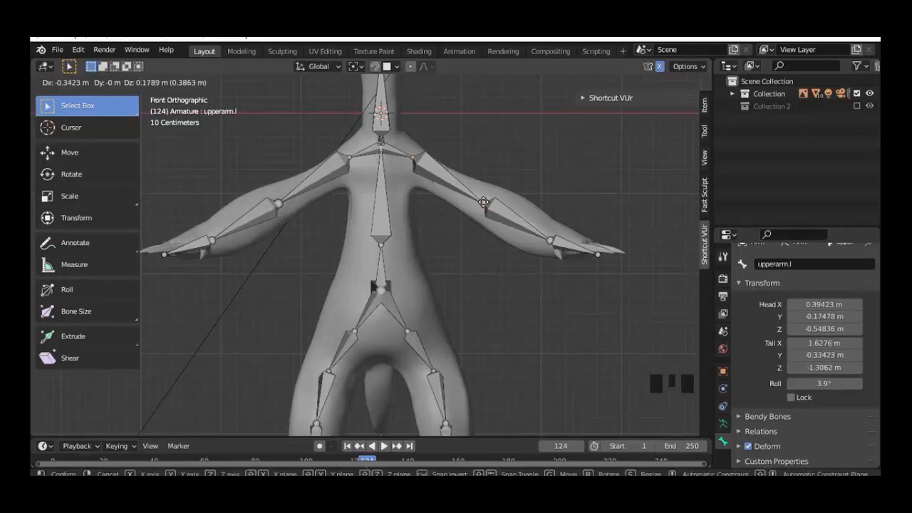
pyautogui.click(483, 203)
pyautogui.press('KP_7')
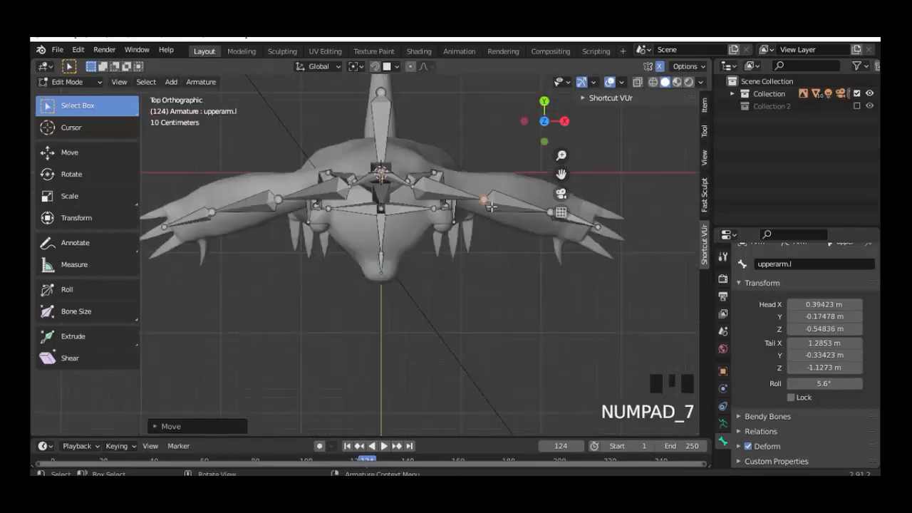
pyautogui.press('g')
pyautogui.click(502, 201)
pyautogui.press('KP_1')
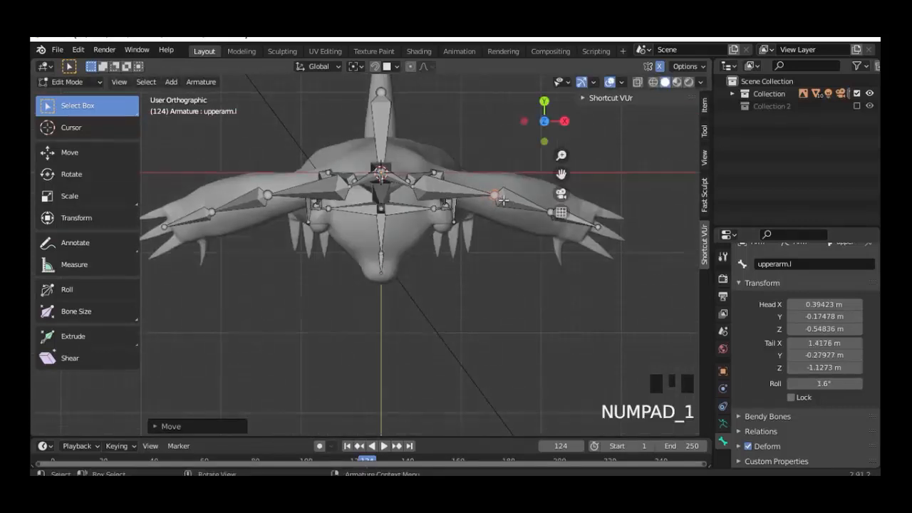
# Step: Move the hand.l joint inside the hand, placing its head at X 2.1157 m
pyautogui.click(598, 258)
pyautogui.press('KP_7')
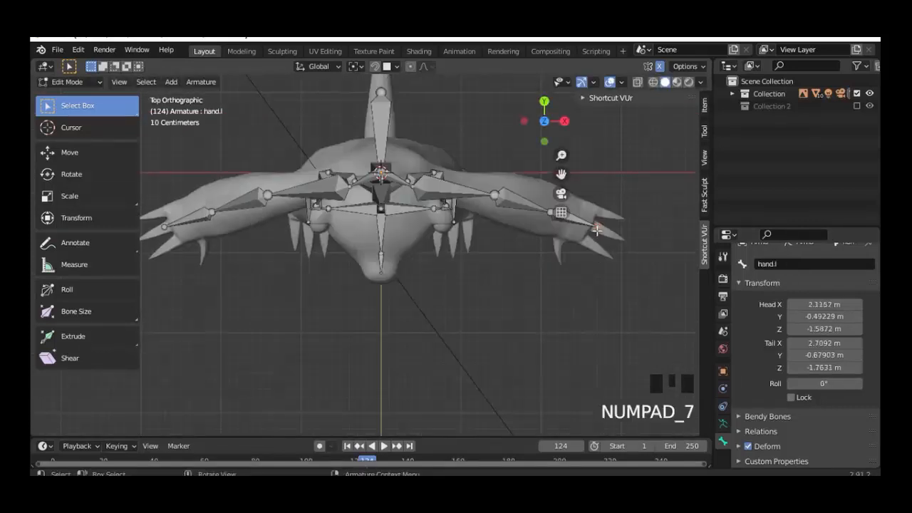
pyautogui.press('g')
pyautogui.click(586, 228)
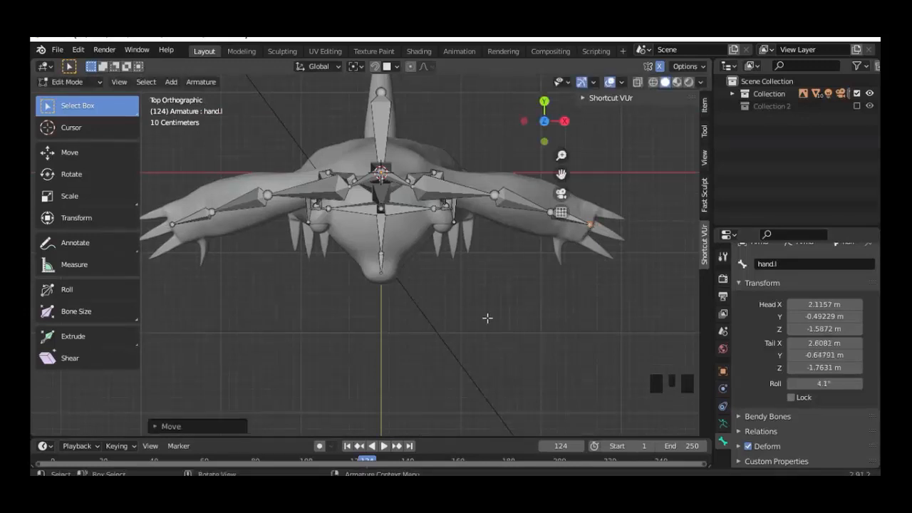
pyautogui.moveTo(487, 318); pyautogui.dragTo(481, 224, button='middle')
pyautogui.press('KP_1')
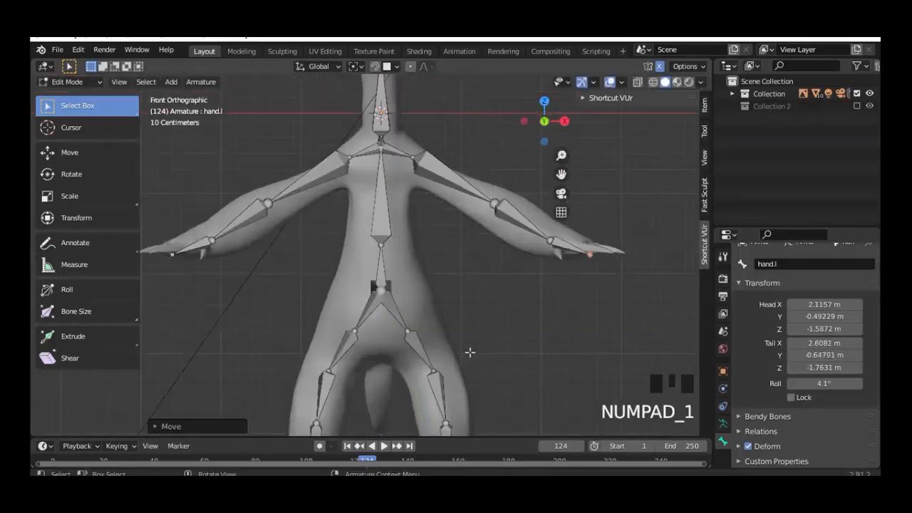
pyautogui.keyDown('shift'); pyautogui.moveTo(478, 354); pyautogui.dragTo(467, 271, button='middle'); pyautogui.keyUp('shift')
# Step: Delete Bone.22 and its mirrored connector bone between the hips and thighs
pyautogui.click(415, 275)
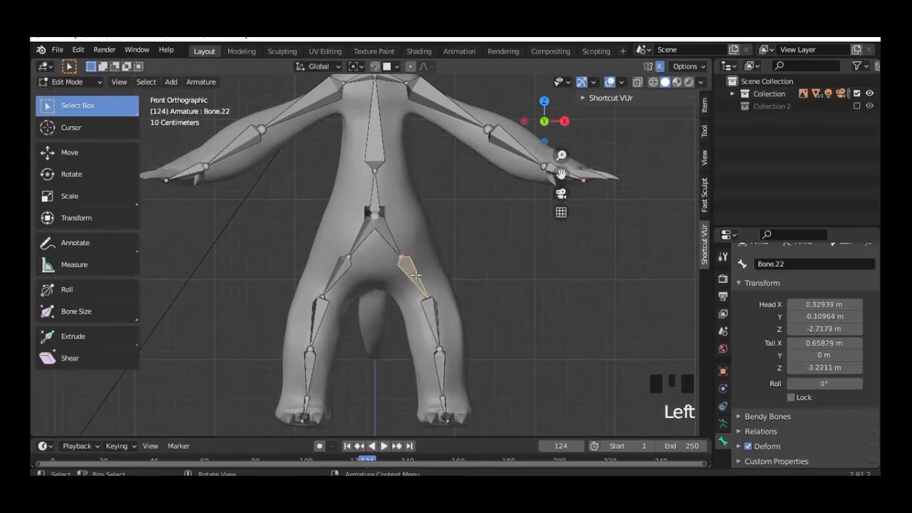
pyautogui.keyDown('shift'); pyautogui.click(340, 278); pyautogui.keyUp('shift')
pyautogui.press('x')
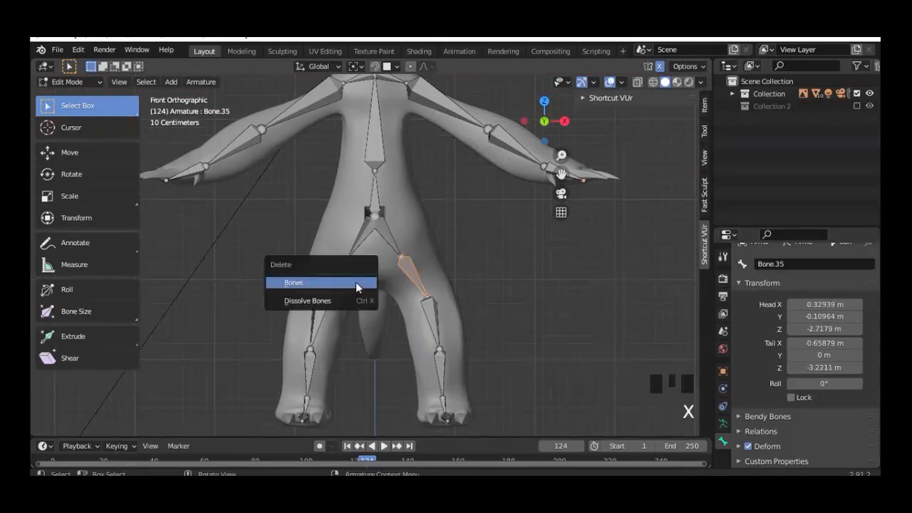
pyautogui.click(356, 281)
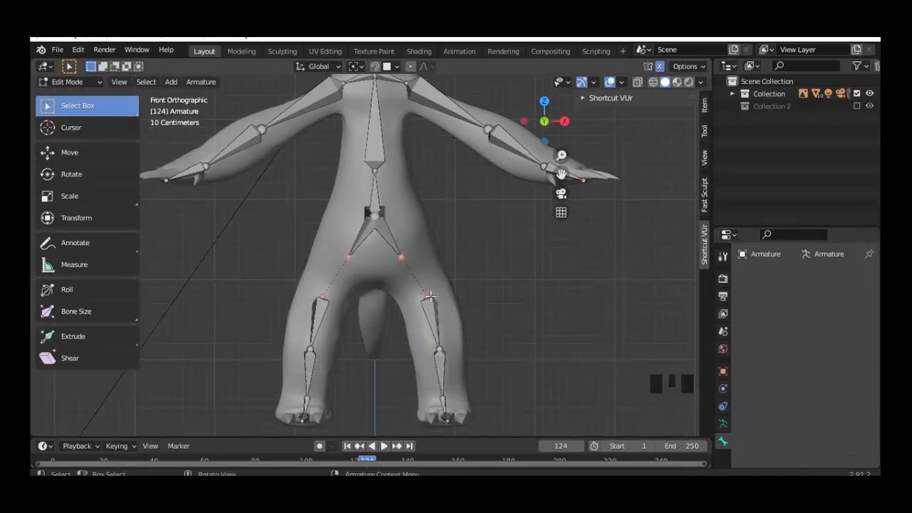
# Step: Snap hips.l's tail onto upperleg.l's head via the 3D cursor
pyautogui.click(428, 295)
pyautogui.hotkey('shift', 's')
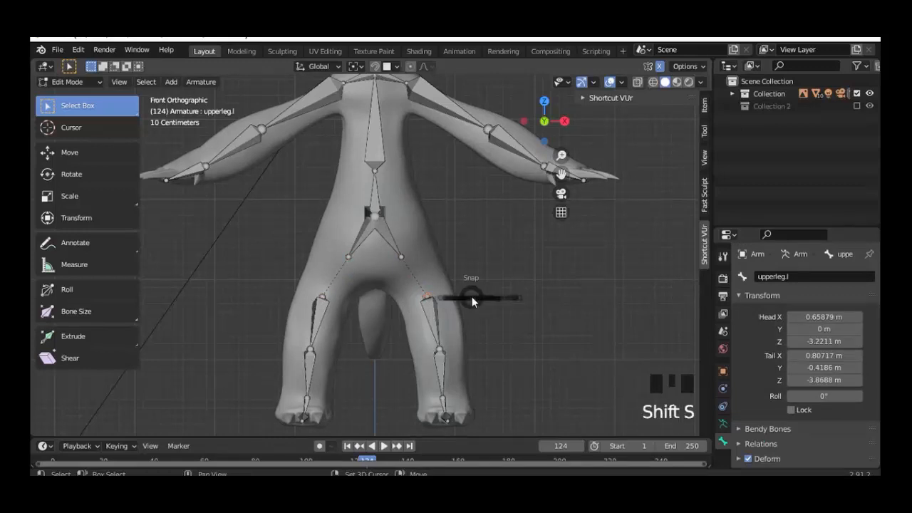
pyautogui.click(469, 365)
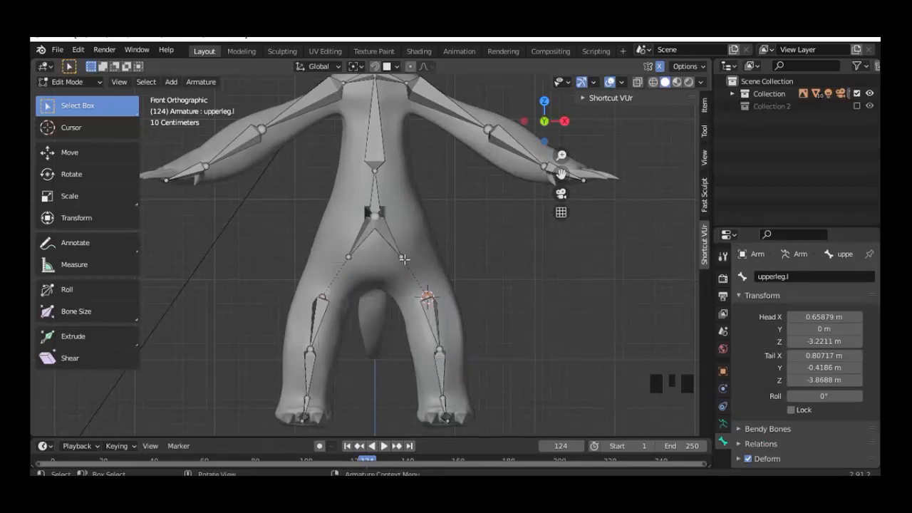
pyautogui.click(403, 256)
pyautogui.hotkey('shift', 's')
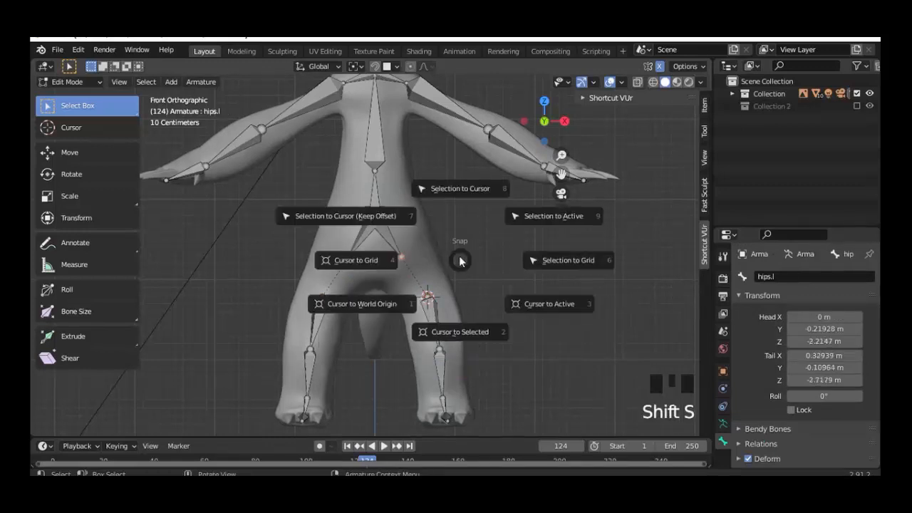
pyautogui.click(449, 189)
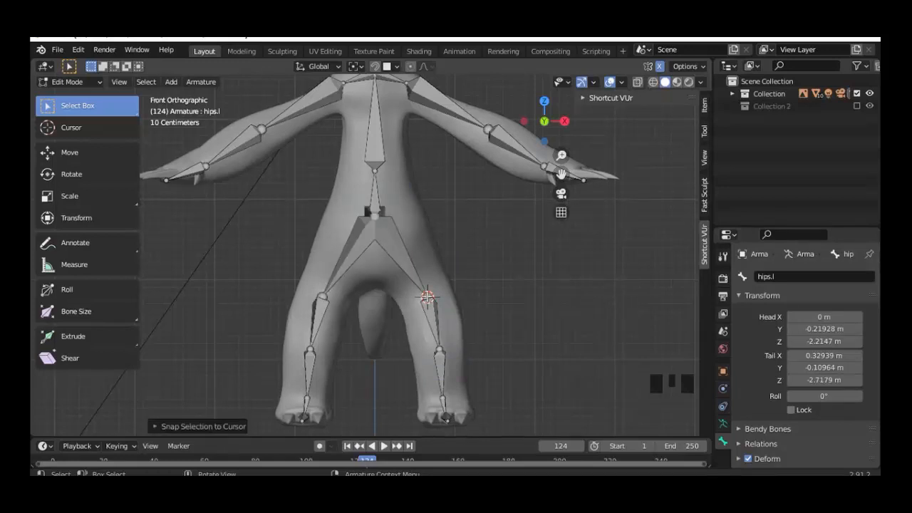
# Step: Move the upperleg.l head inside the leg to Y -0.11021 m, Z -3.0849 m
pyautogui.keyDown('shift'); pyautogui.click(427, 328); pyautogui.keyUp('shift')
pyautogui.press('KP_3')
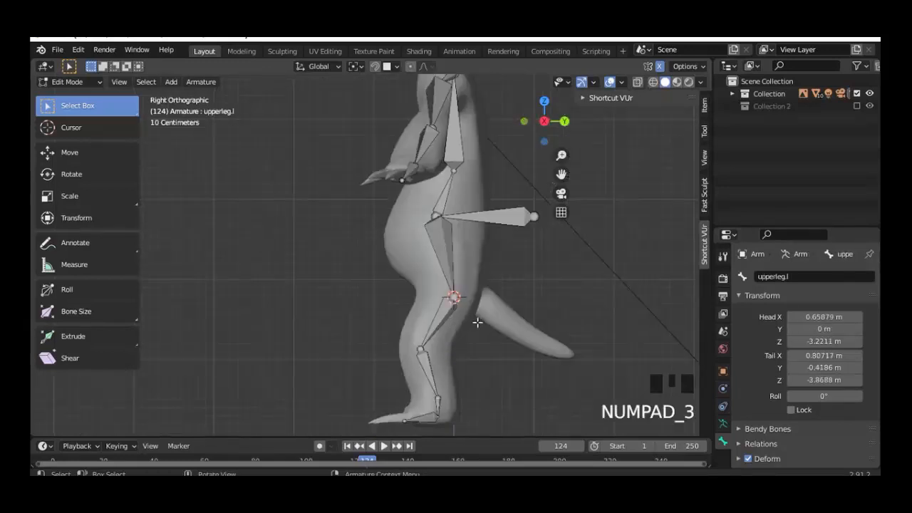
pyautogui.scroll(1, 478, 323)
pyautogui.press('g')
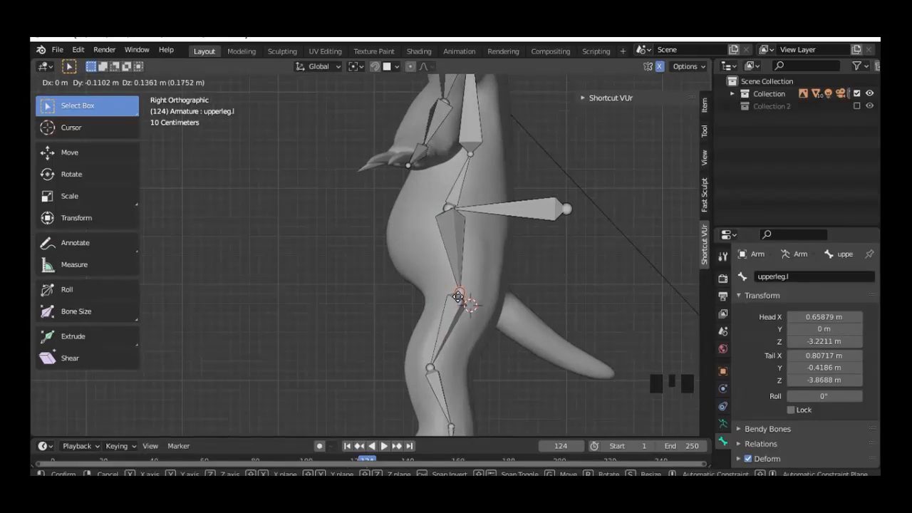
pyautogui.click(458, 297)
pyautogui.scroll(-3, 454, 305)
pyautogui.press('KP_1')
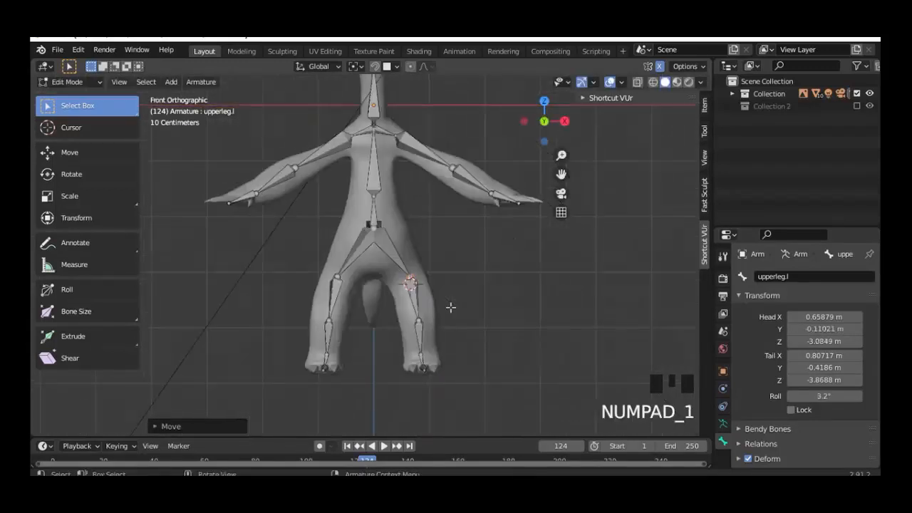
pyautogui.scroll(1, 454, 306)
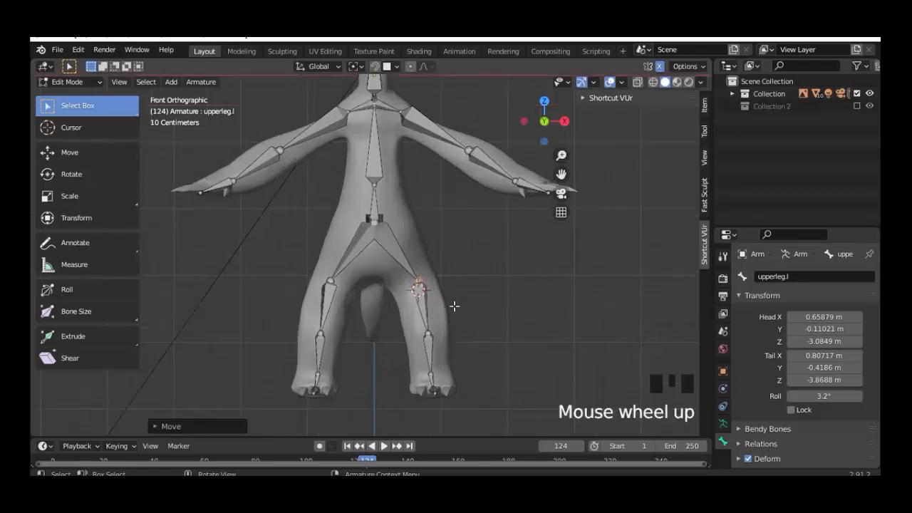
pyautogui.click(374, 223)
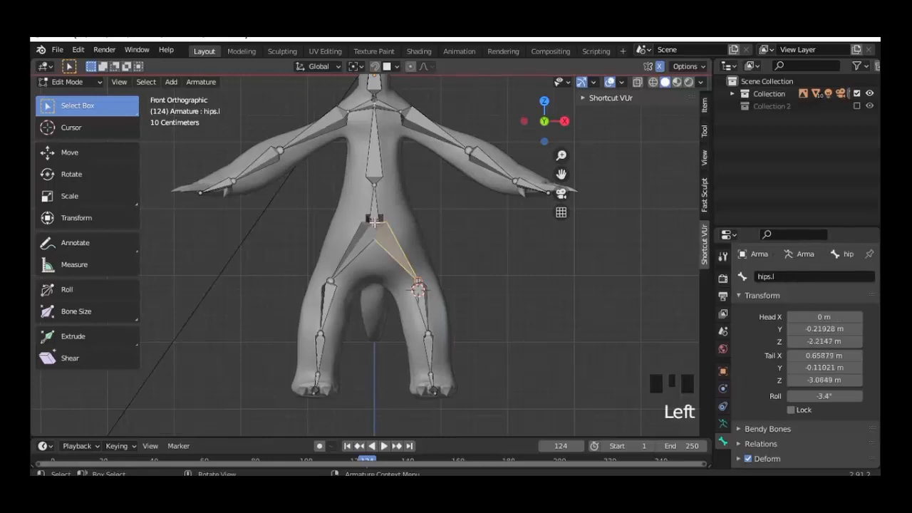
# Step: Select both hip bones, try a vertical move, then cancel and deselect them
pyautogui.click(375, 223)
pyautogui.keyDown('shift'); pyautogui.click(383, 234); pyautogui.keyUp('shift')
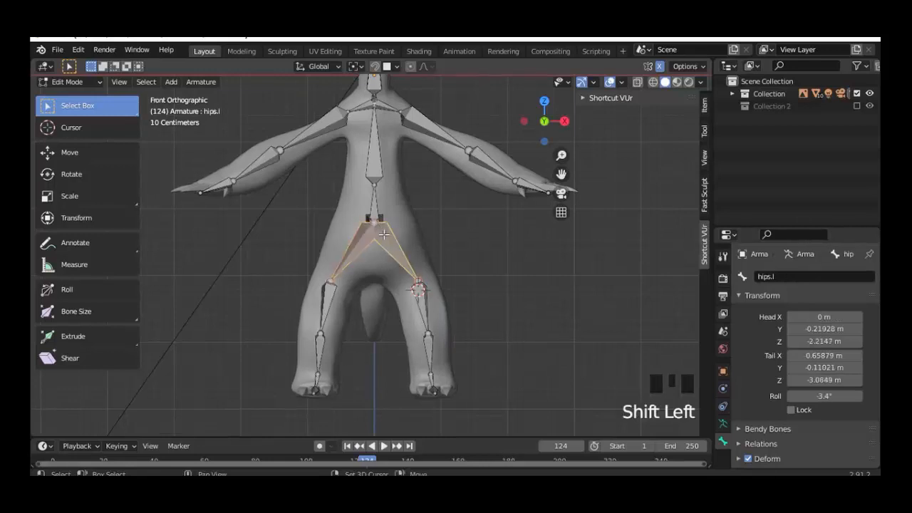
pyautogui.press('g')
pyautogui.press('z')
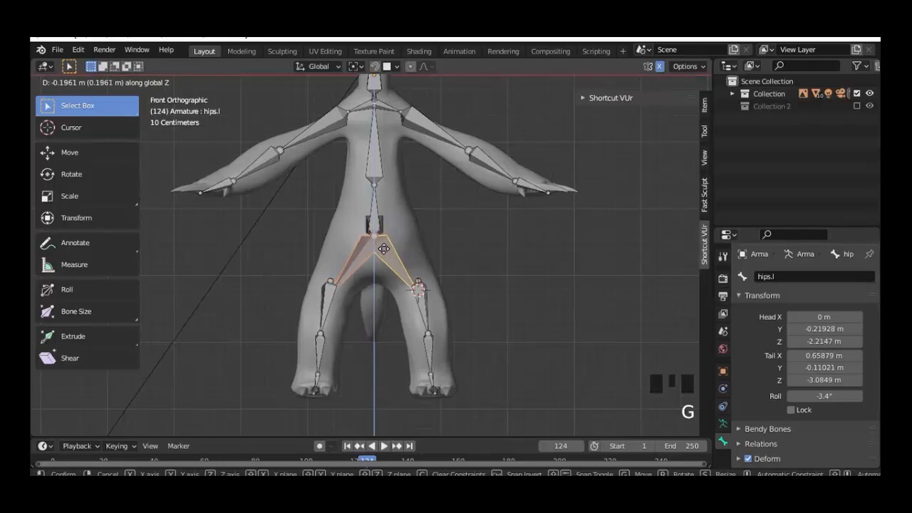
pyautogui.press('Escape')
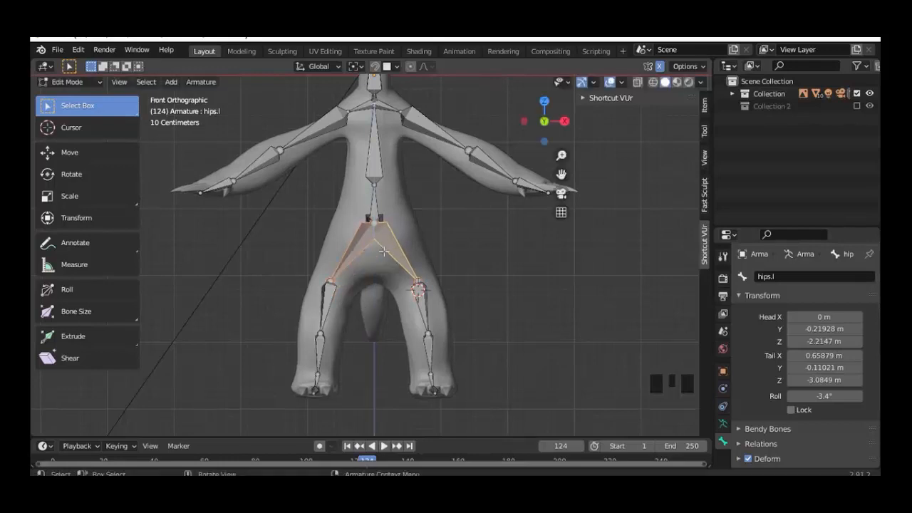
pyautogui.click(375, 224)
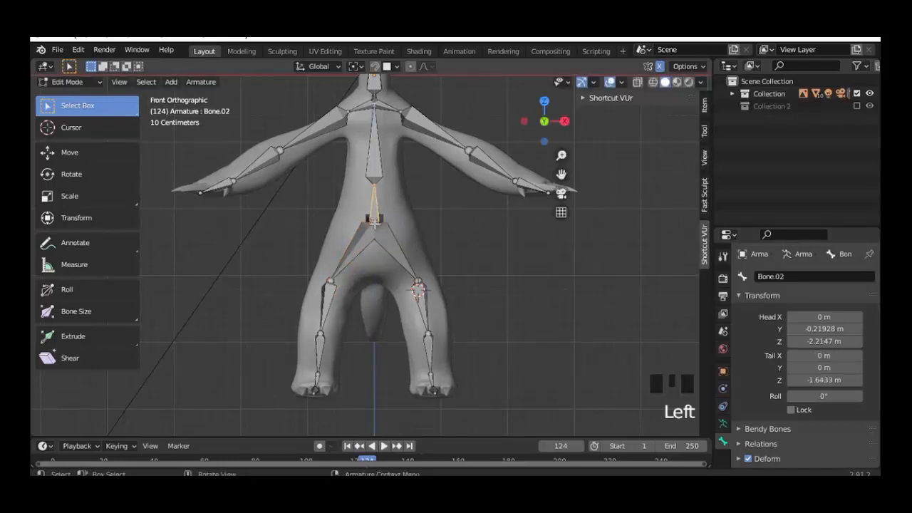
pyautogui.keyDown('shift'); pyautogui.click(375, 223); pyautogui.keyUp('shift')
pyautogui.keyDown('shift'); pyautogui.click(375, 223); pyautogui.keyUp('shift')
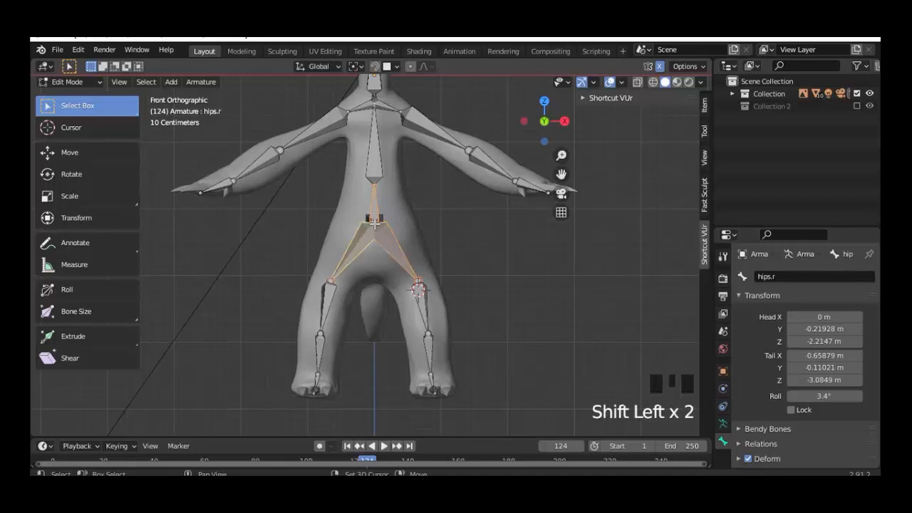
pyautogui.keyDown('shift'); pyautogui.click(375, 223); pyautogui.keyUp('shift')
# Step: Lower the root bone's end, then undo the change
pyautogui.click(396, 240)
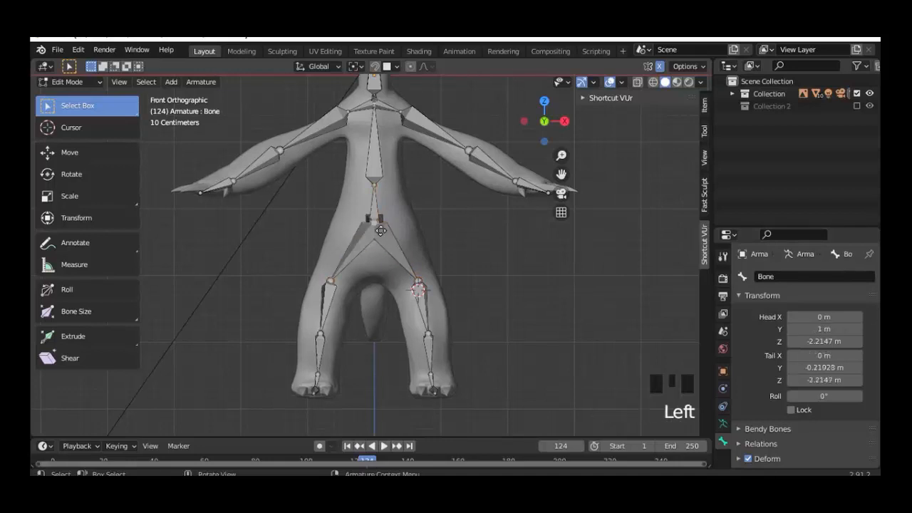
pyautogui.press('g')
pyautogui.click(386, 249)
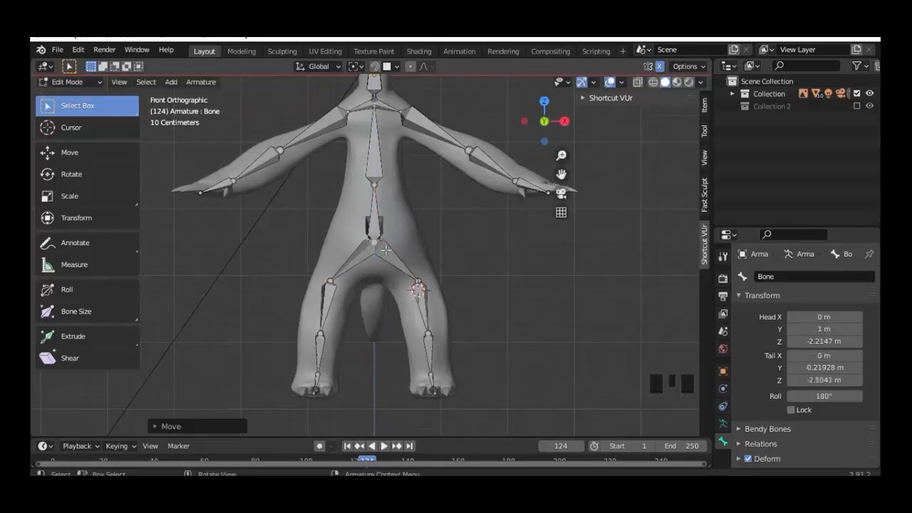
pyautogui.press('KP_3')
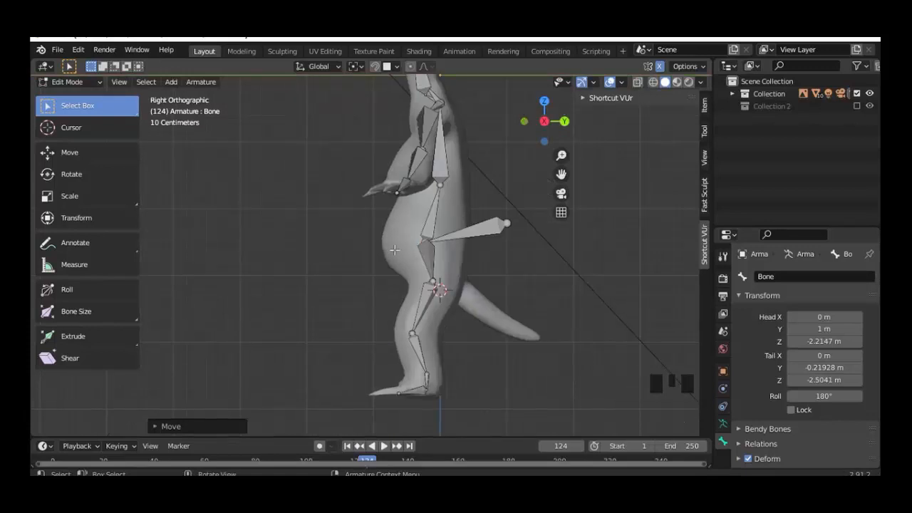
pyautogui.hotkey('ctrl', 'z')
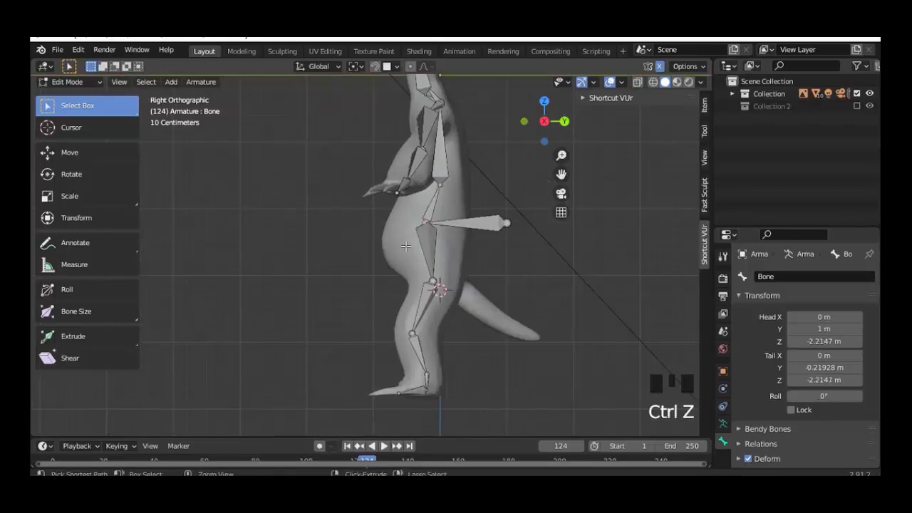
# Step: Lower the central hip bone vertically to Z -2.5321 m
pyautogui.click(469, 227)
pyautogui.press('g')
pyautogui.press('z')
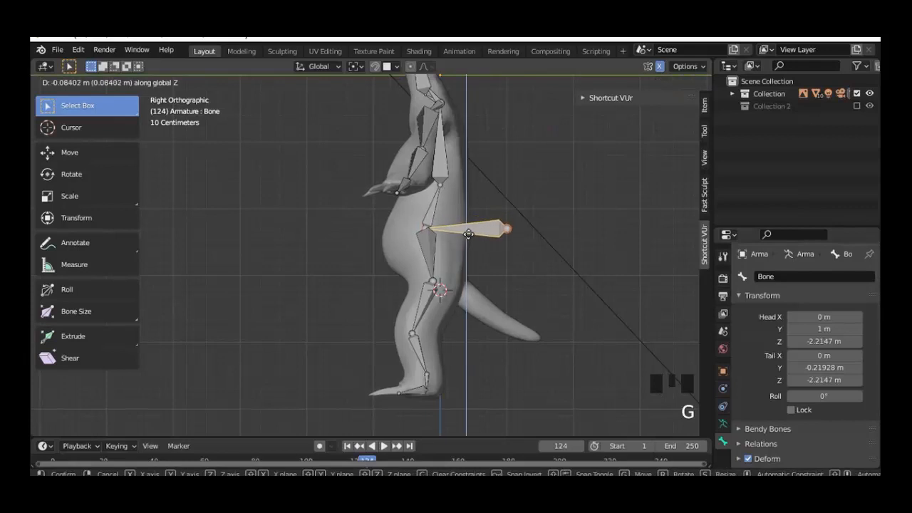
pyautogui.click(468, 242)
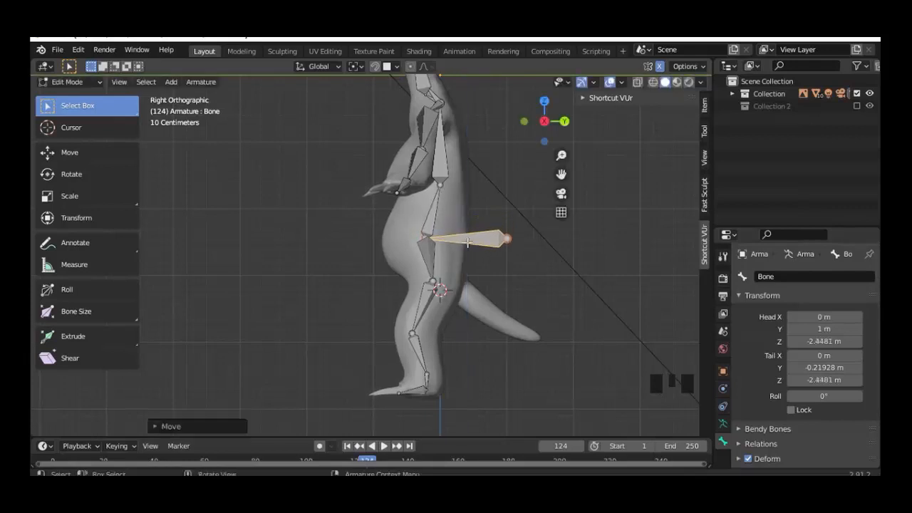
pyautogui.press('KP_1')
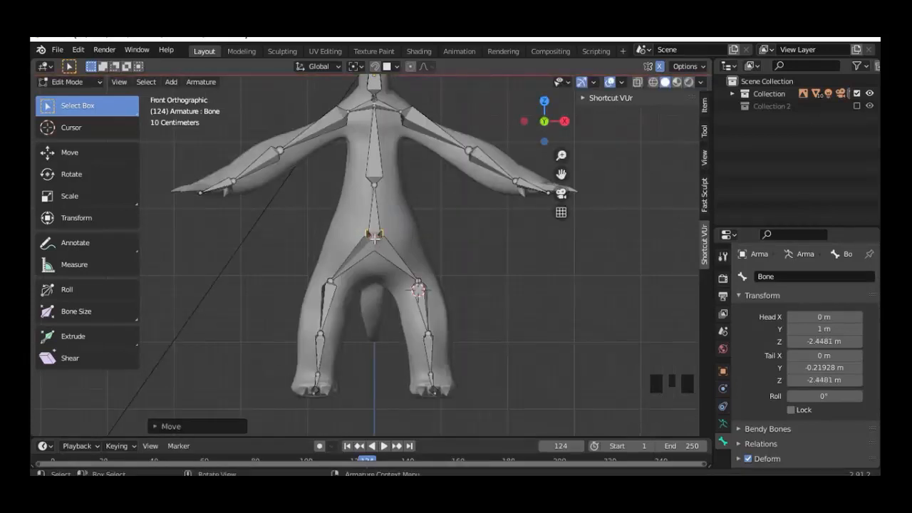
pyautogui.press('g')
pyautogui.press('z')
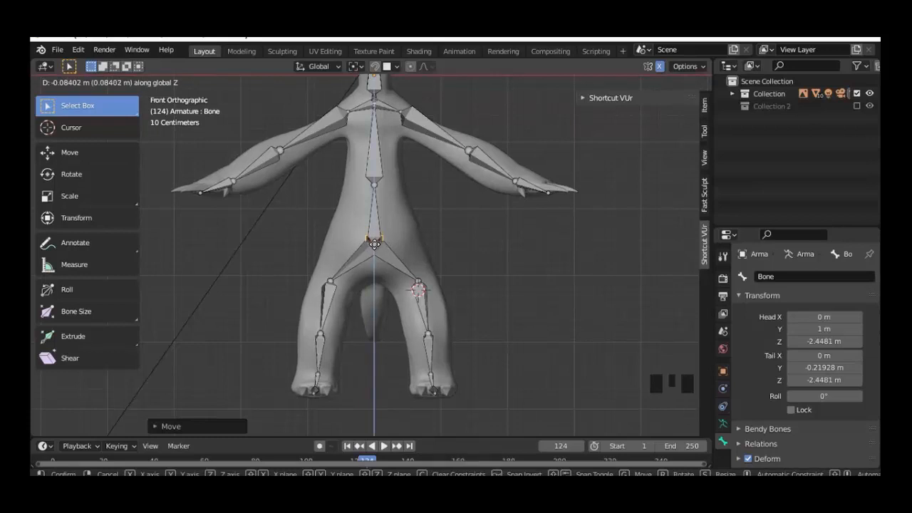
pyautogui.click(374, 244)
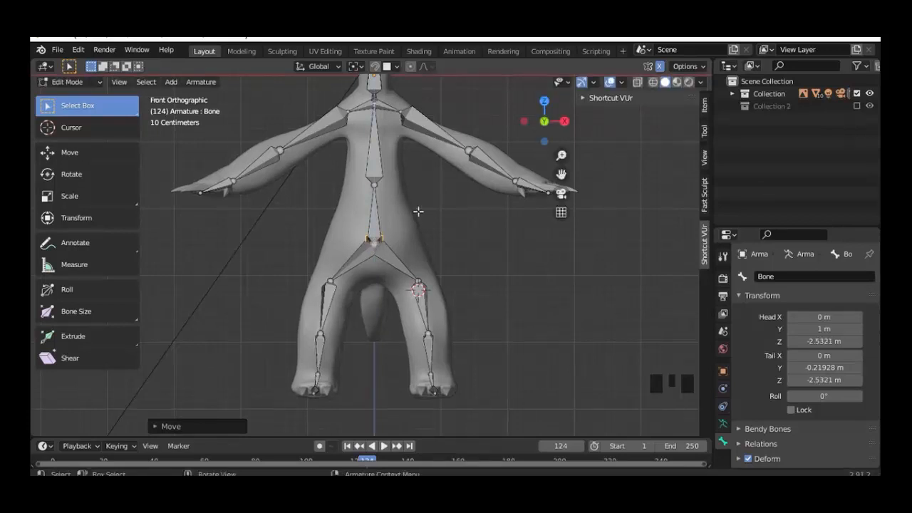
# Step: Raise Bone.02's tail vertically to Z -1.5873 m
pyautogui.click(375, 185)
pyautogui.press('g')
pyautogui.press('z')
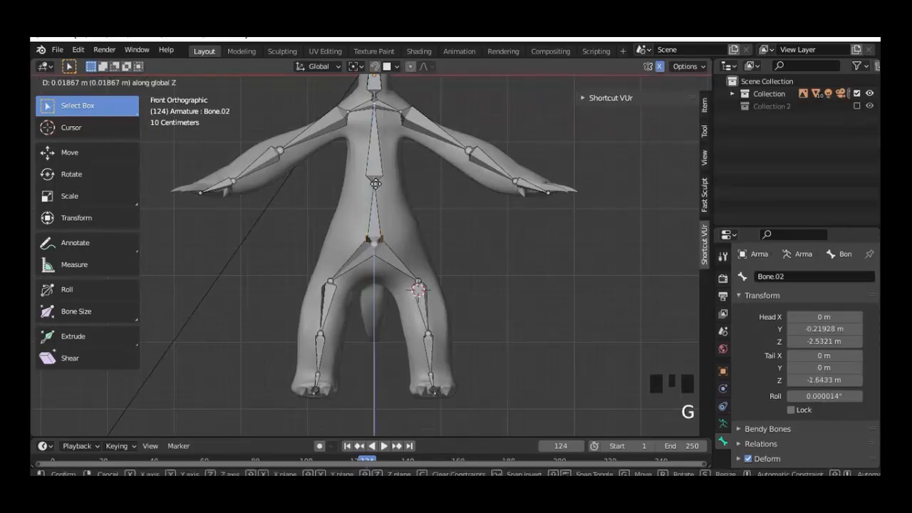
pyautogui.click(458, 203)
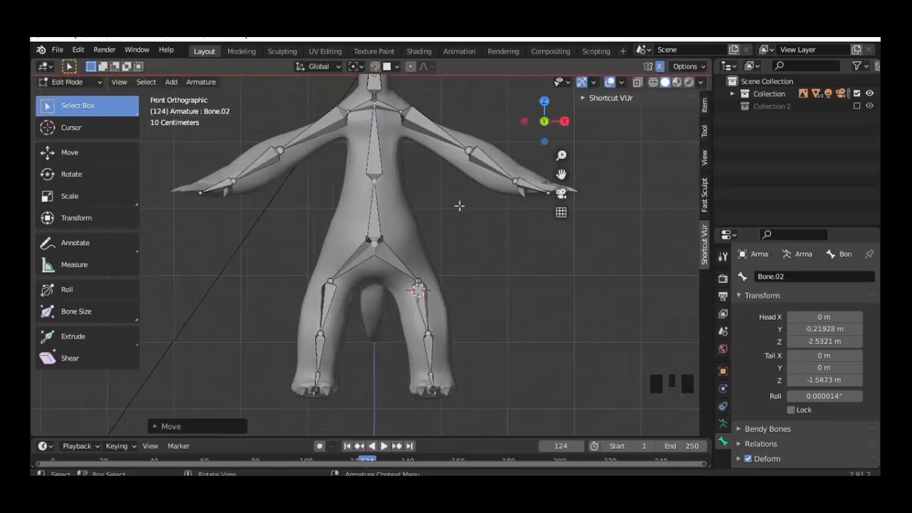
pyautogui.moveTo(459, 203)
pyautogui.keyDown('shift'); pyautogui.mouseDown(button='middle')
pyautogui.moveTo(456, 277)
pyautogui.moveTo(412, 272)
pyautogui.moveTo(324, 283)
pyautogui.moveTo(477, 217)
pyautogui.moveTo(429, 220)
pyautogui.moveTo(471, 207)
pyautogui.mouseUp(button='middle'); pyautogui.keyUp('shift')
pyautogui.scroll(3, 476, 217)
# Step: Delete the stray Bone.09 at the base of the neck
pyautogui.click(488, 154)
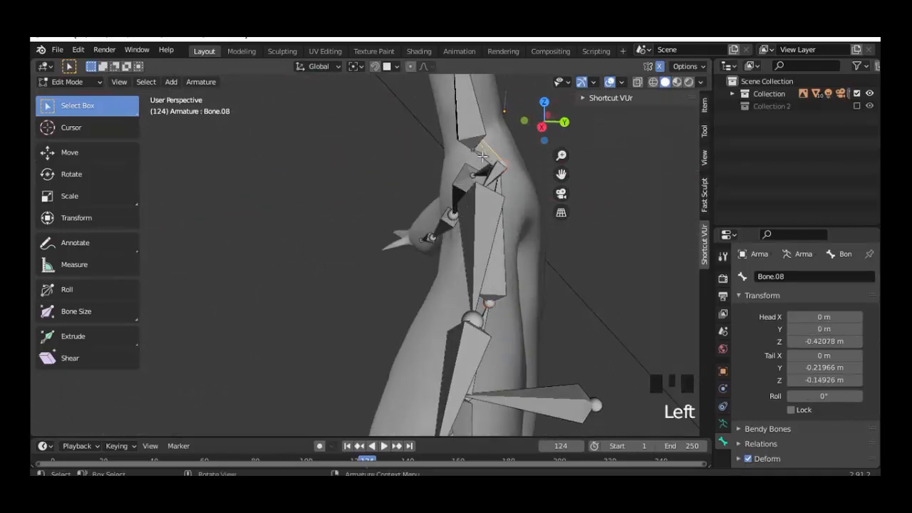
pyautogui.keyDown('shift'); pyautogui.click(483, 156); pyautogui.keyUp('shift')
pyautogui.press('x')
pyautogui.click(482, 157)
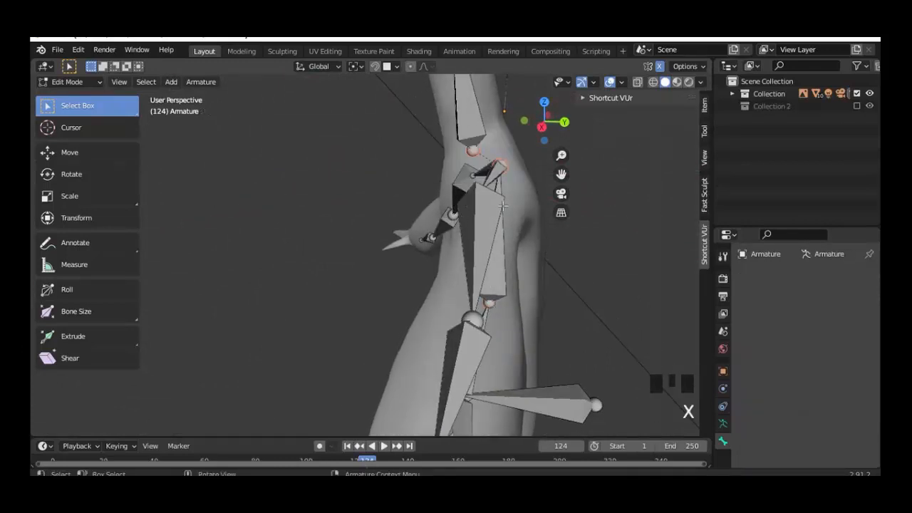
# Step: In side view, lower the bottom neck joint so it sits inside the mesh
pyautogui.press('KP_3')
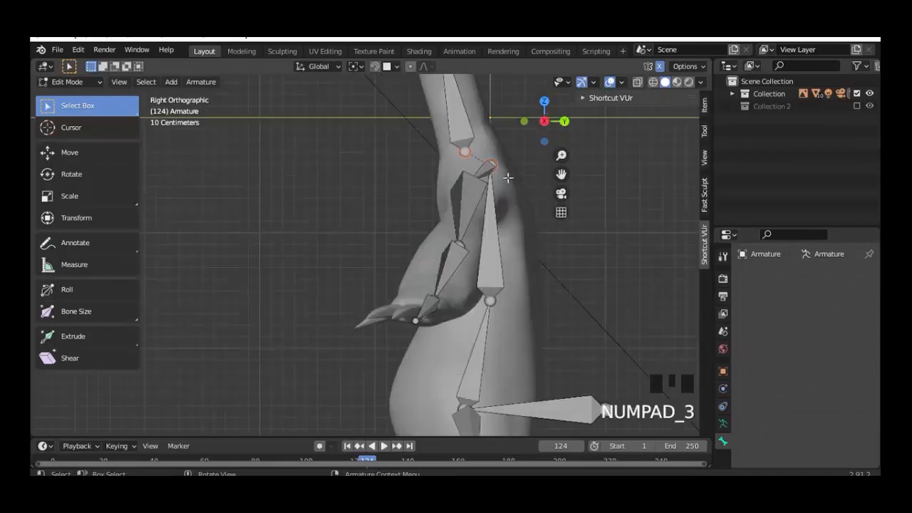
pyautogui.scroll(-3, 480, 188)
pyautogui.keyDown('shift'); pyautogui.moveTo(480, 128); pyautogui.dragTo(480, 187, button='middle'); pyautogui.keyUp('shift')
pyautogui.scroll(3, 462, 177)
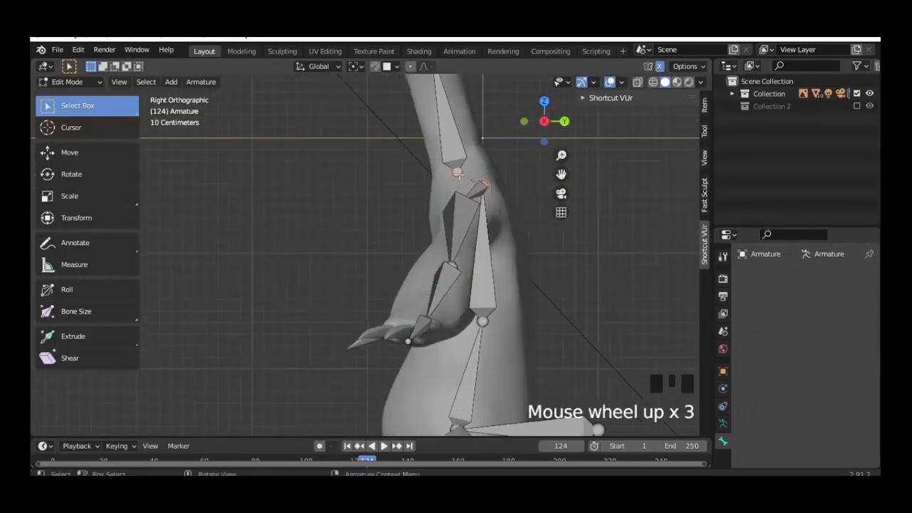
pyautogui.click(458, 173)
pyautogui.press('g')
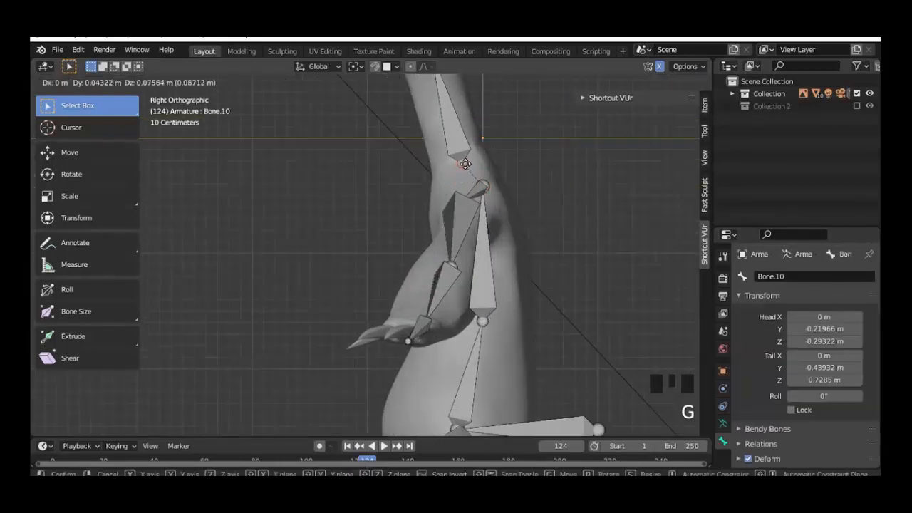
pyautogui.click(465, 164)
# Step: Move the remaining neck joints down along the curve, leaving Bone.10's tail at Y -0.36368, Z 0.36652
pyautogui.keyDown('shift'); pyautogui.moveTo(434, 71); pyautogui.dragTo(424, 168, button='middle'); pyautogui.keyUp('shift')
pyautogui.click(424, 168)
pyautogui.press('g')
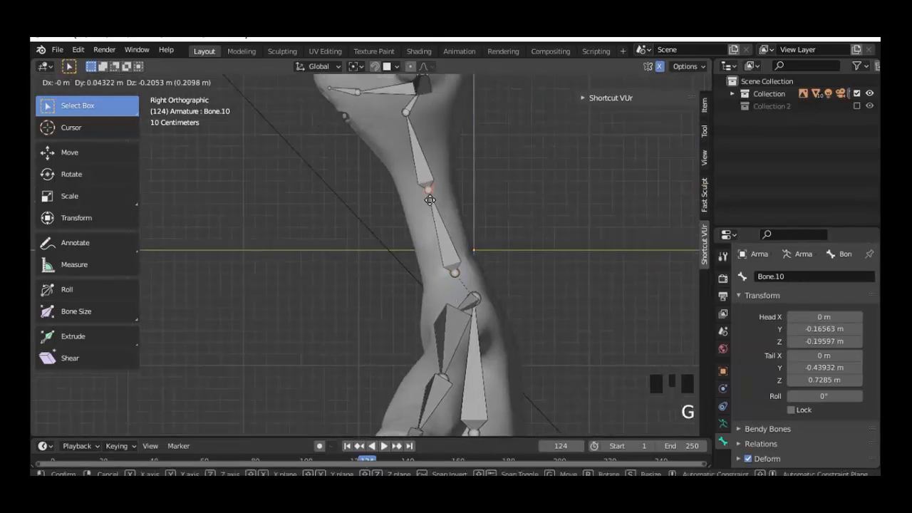
pyautogui.click(432, 201)
pyautogui.click(406, 117)
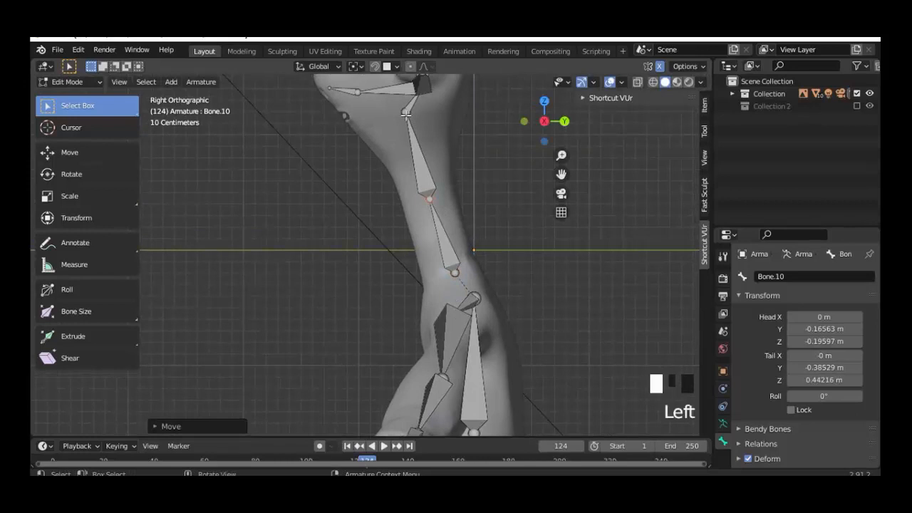
pyautogui.press('g')
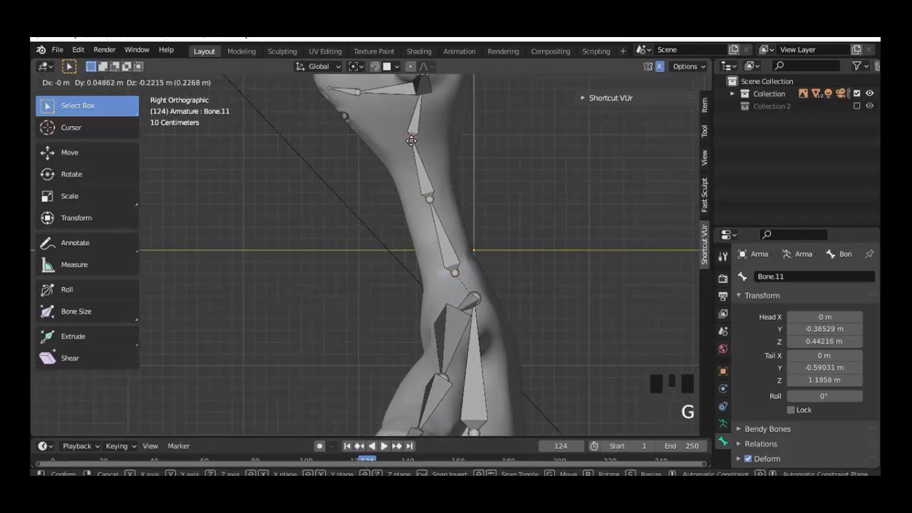
pyautogui.click(413, 146)
pyautogui.click(431, 206)
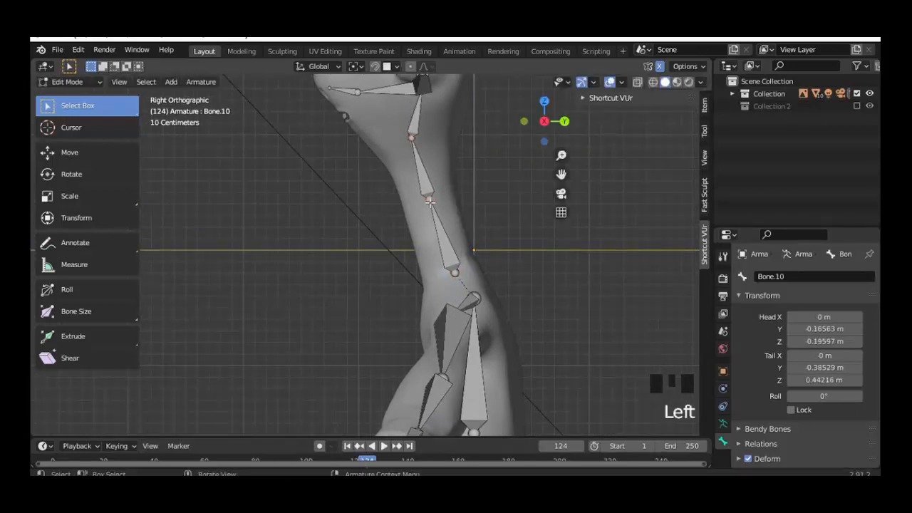
pyautogui.press('g')
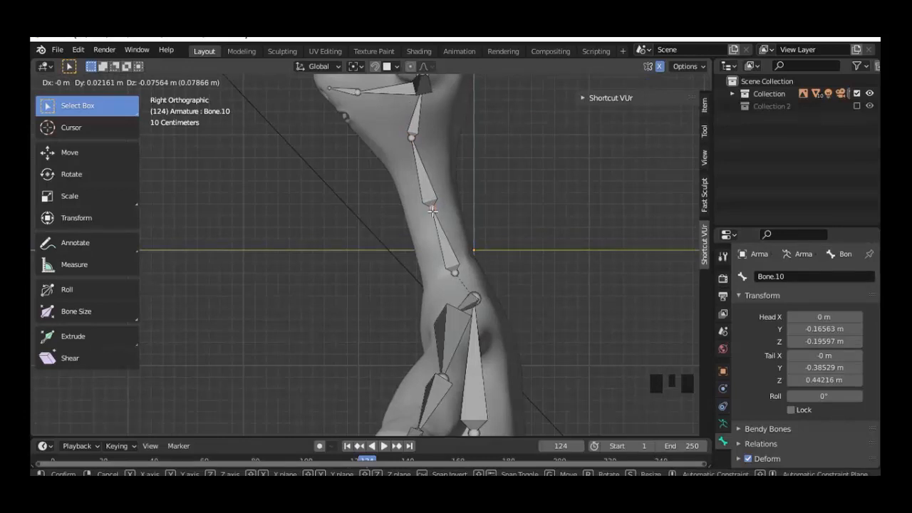
pyautogui.click(432, 211)
pyautogui.scroll(-2, 432, 211)
pyautogui.moveTo(433, 211); pyautogui.dragTo(409, 210, button='middle')
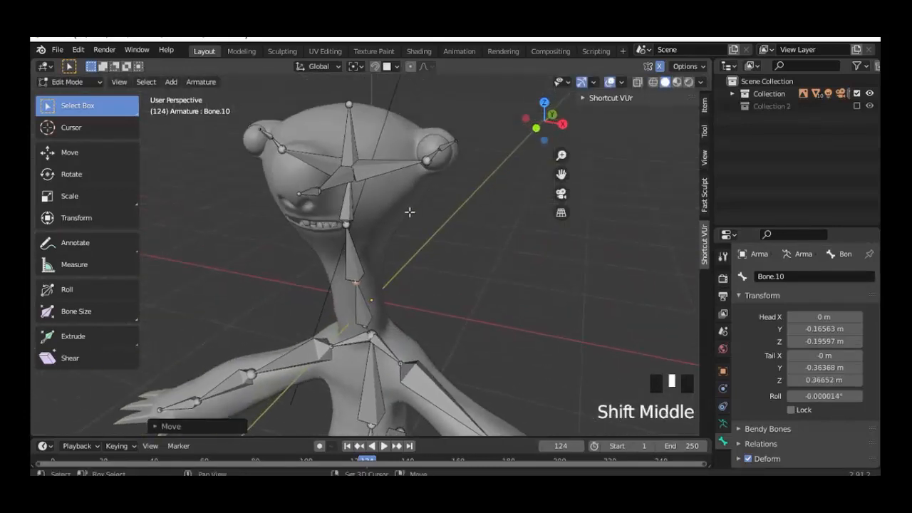
# Step: Delete both head-to-ear bones and the vertical head bone
pyautogui.click(380, 183)
pyautogui.keyDown('shift'); pyautogui.click(314, 158); pyautogui.keyUp('shift')
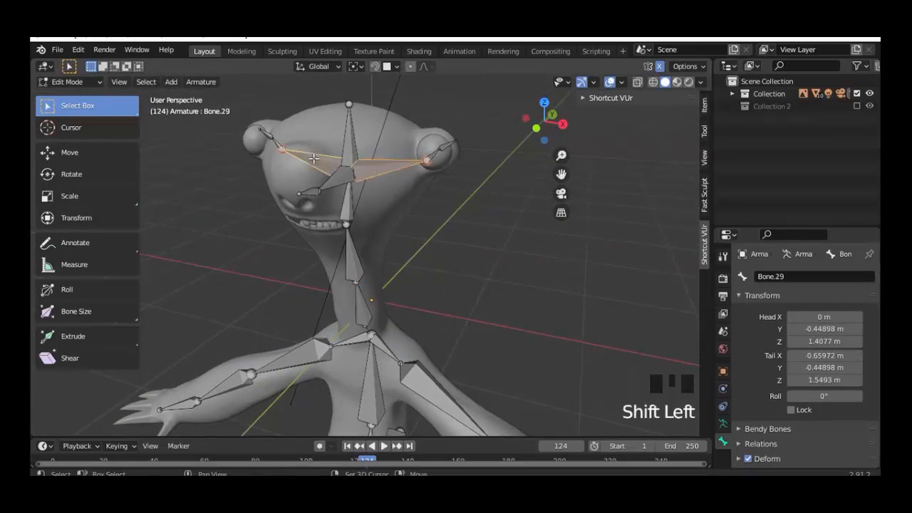
pyautogui.press('x')
pyautogui.click(313, 158)
pyautogui.moveTo(399, 202); pyautogui.dragTo(388, 228, button='middle')
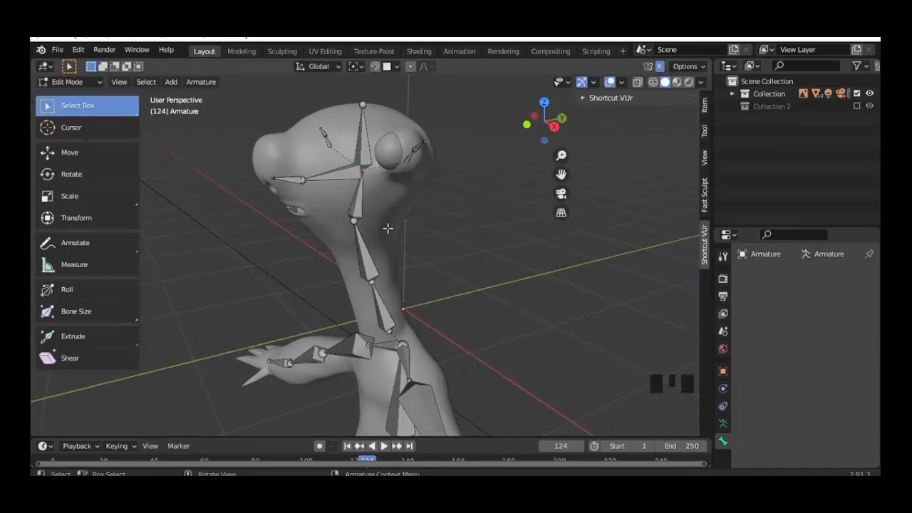
pyautogui.click(365, 144)
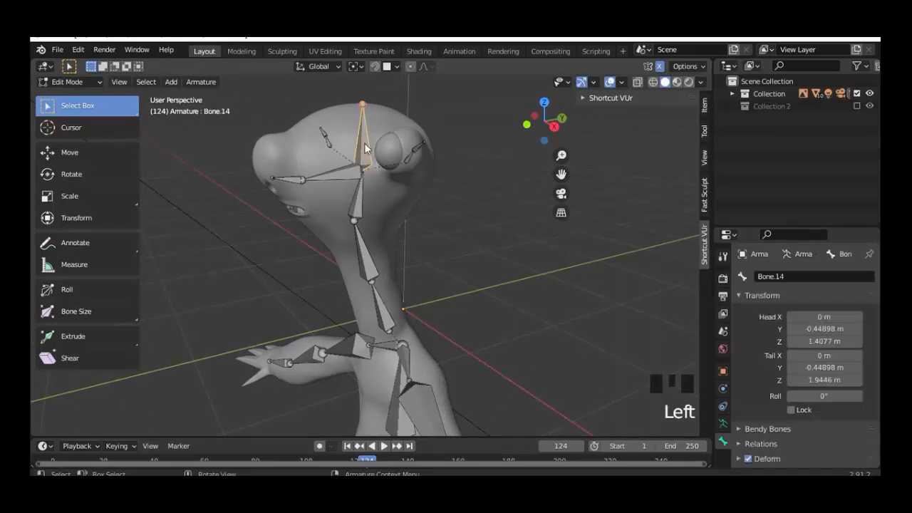
pyautogui.press('x')
pyautogui.click(367, 146)
# Step: In side view, extend Bone.12's tip to the skull top at Y -0.55164, Z 1.8723
pyautogui.click(409, 192)
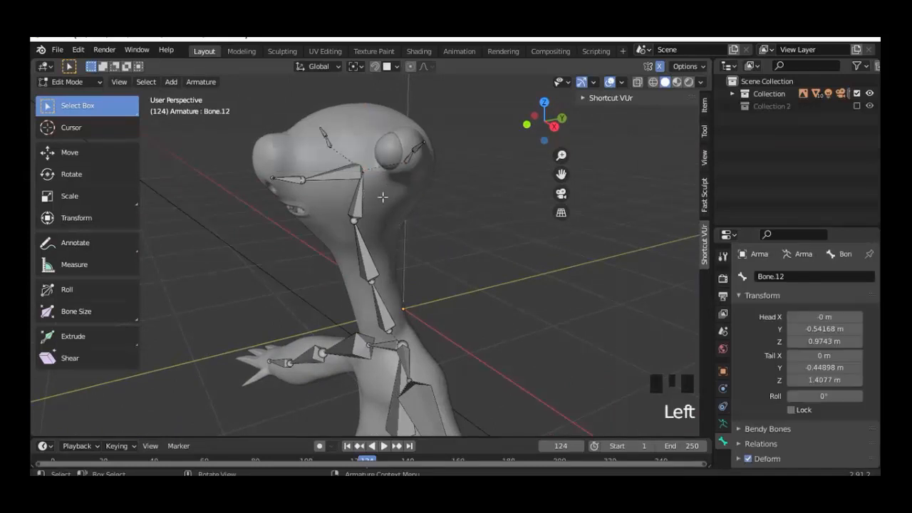
pyautogui.moveTo(410, 192); pyautogui.dragTo(377, 190, button='middle')
pyautogui.press('KP_3')
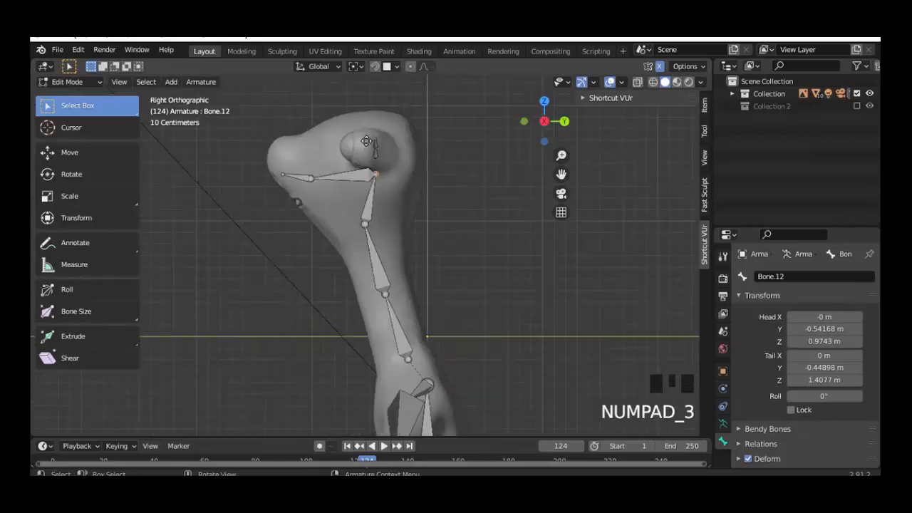
pyautogui.press('g')
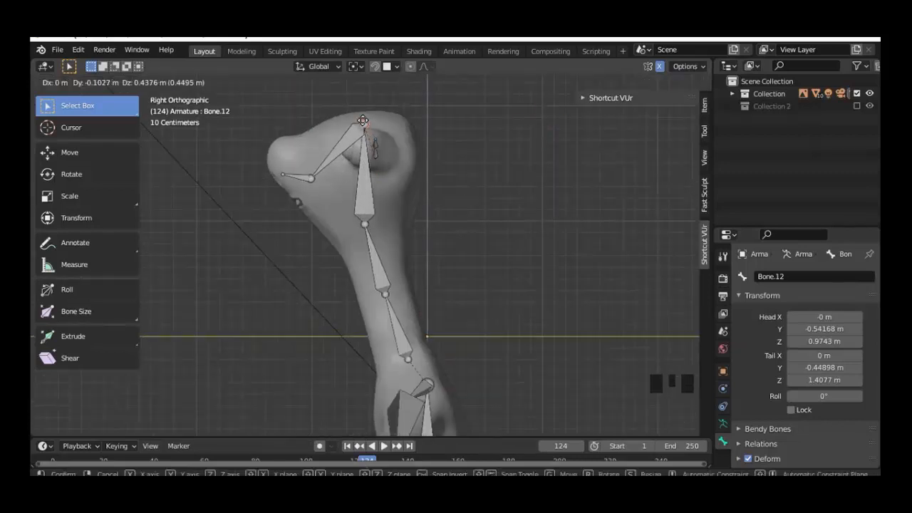
pyautogui.click(363, 118)
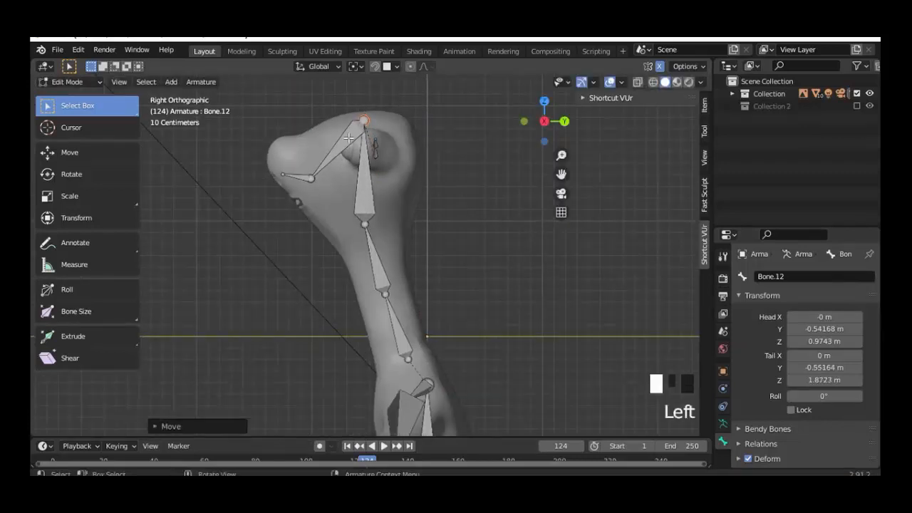
# Step: Delete the remaining extra bone in the head
pyautogui.click(341, 148)
pyautogui.press('x')
pyautogui.click(335, 139)
pyautogui.moveTo(352, 221); pyautogui.dragTo(494, 251, button='middle')
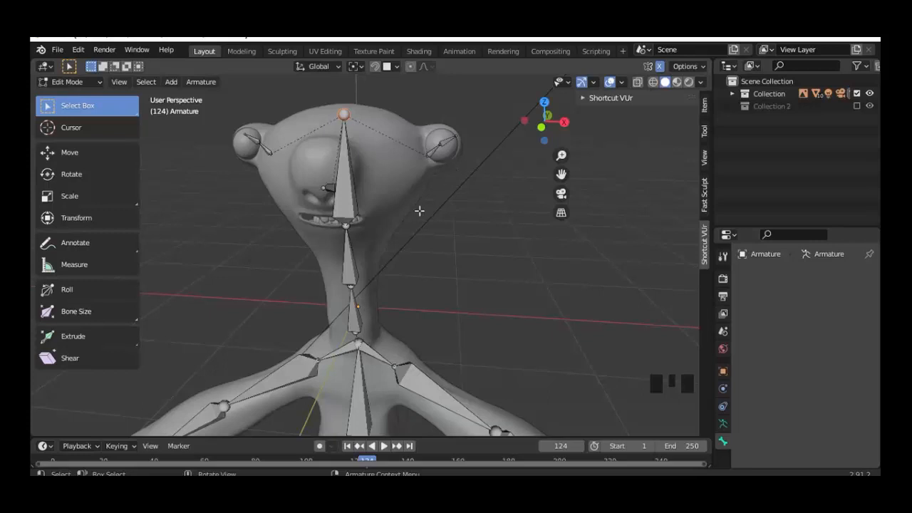
# Step: Rename the head bone to head
pyautogui.click(349, 195)
pyautogui.doubleClick(789, 276)
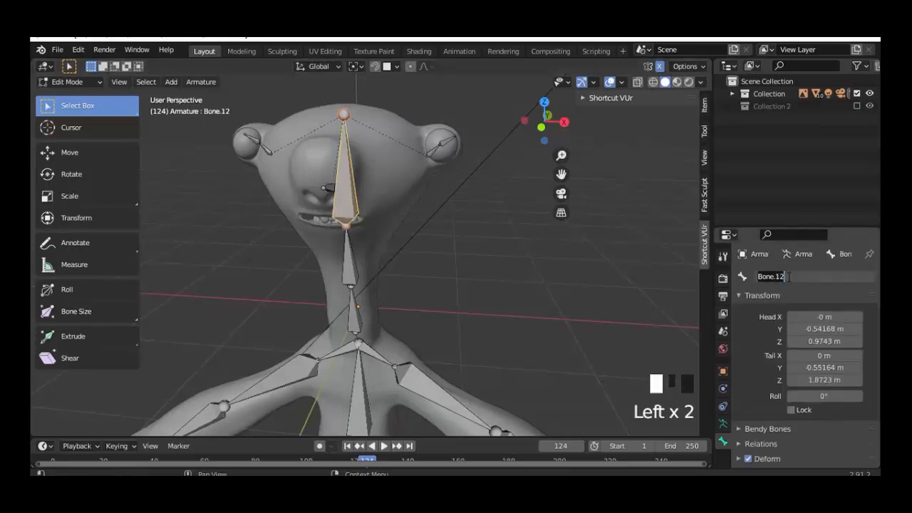
pyautogui.write('head')
pyautogui.press('Return')
# Step: Rename the lower and upper neck bones to neck and neck1
pyautogui.moveTo(515, 330); pyautogui.dragTo(394, 322, button='middle')
pyautogui.click(394, 321)
pyautogui.press('KP_3')
pyautogui.click(798, 276)
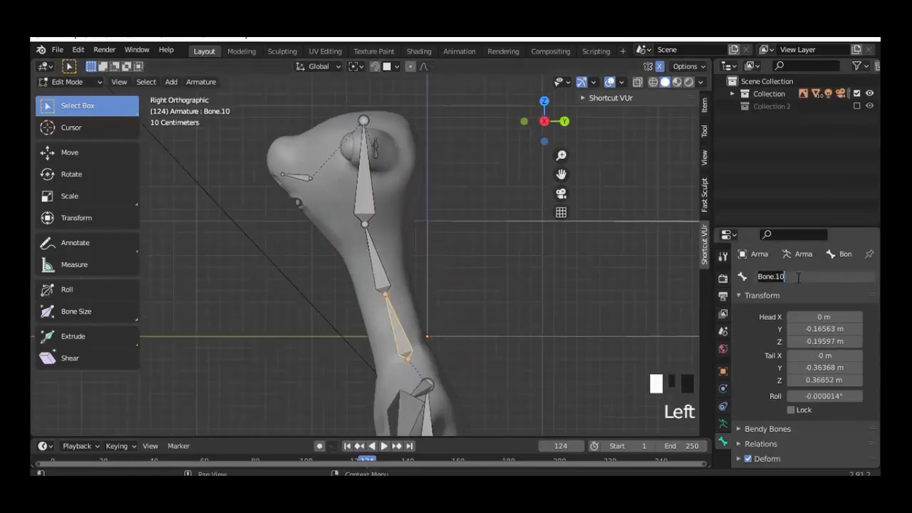
pyautogui.write('r')
pyautogui.write('eck')
pyautogui.press('Return')
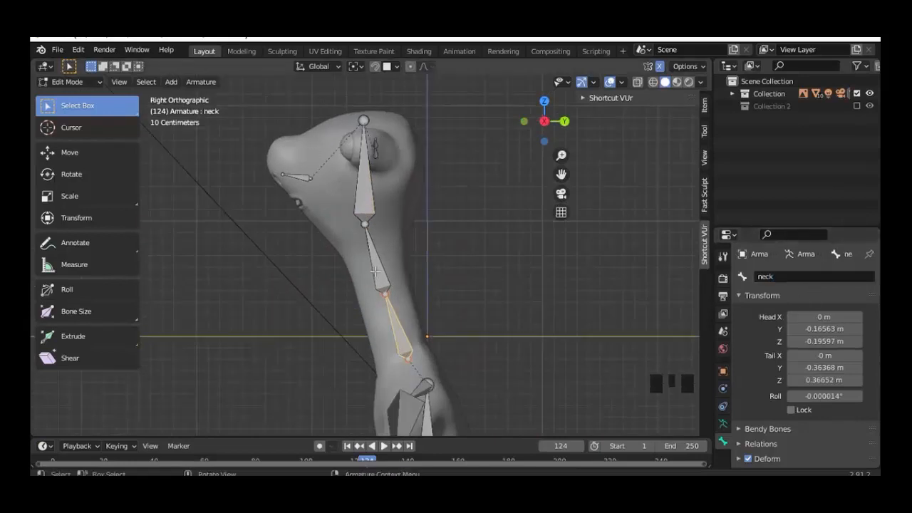
pyautogui.click(375, 268)
pyautogui.doubleClick(805, 276)
pyautogui.write('neck1')
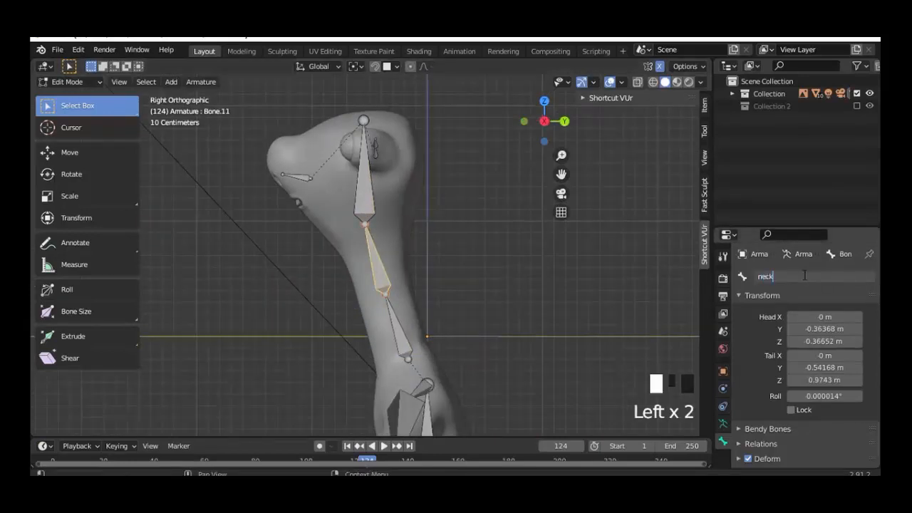
pyautogui.press('Return')
# Step: Move the small snout bone up and rename it nose
pyautogui.click(301, 177)
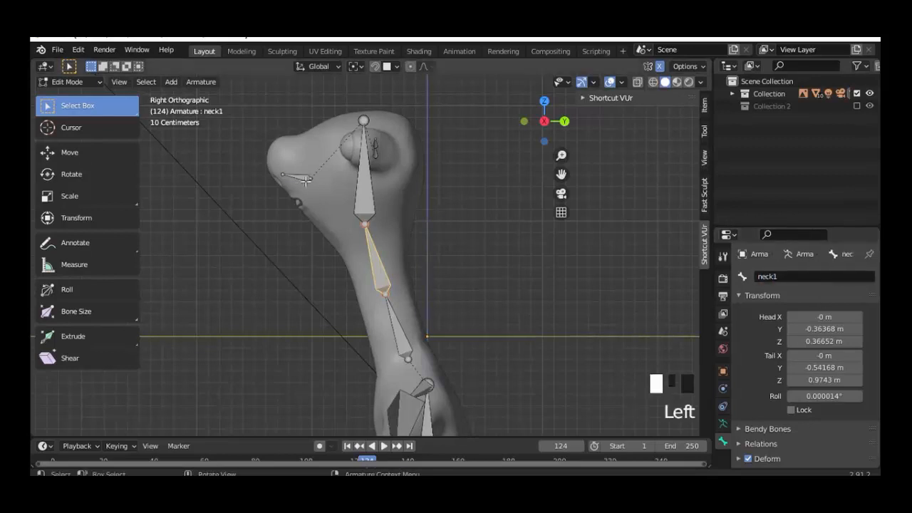
pyautogui.press('g')
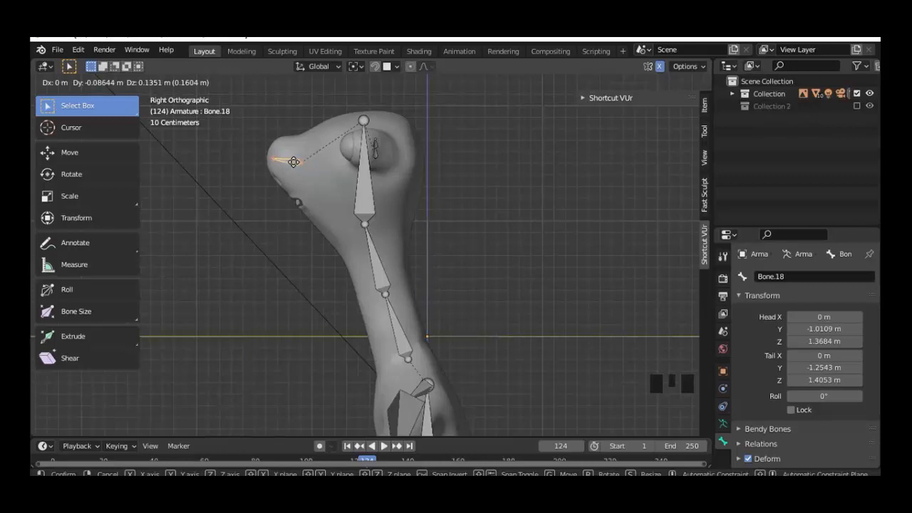
pyautogui.click(294, 162)
pyautogui.click(800, 276)
pyautogui.write('r')
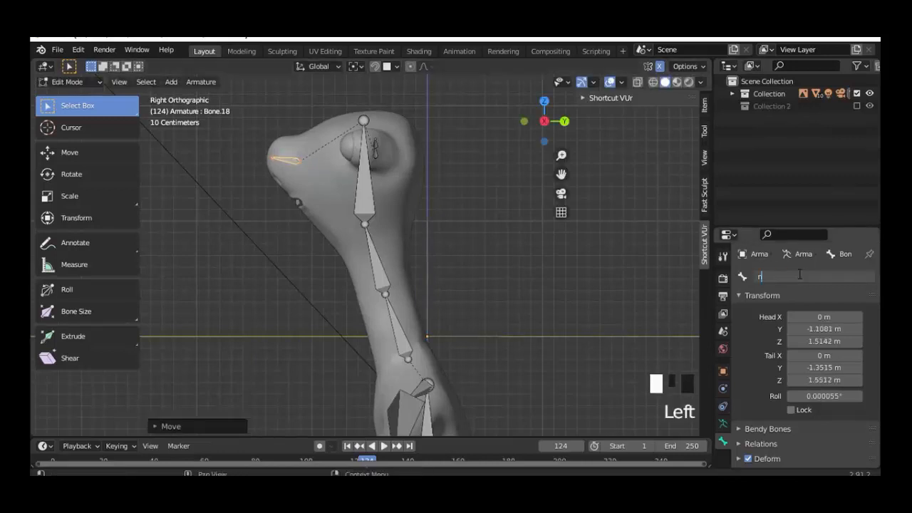
pyautogui.write('ose')
pyautogui.press('Return')
# Step: Name the first bone in each eye eye.l and eye.r
pyautogui.moveTo(323, 291); pyautogui.dragTo(457, 260, button='middle')
pyautogui.click(433, 151)
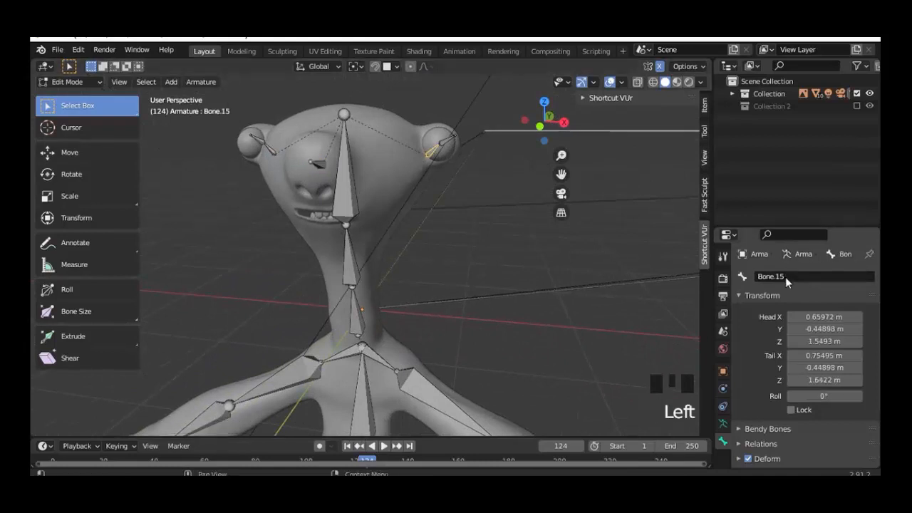
pyautogui.doubleClick(786, 277)
pyautogui.write('eye')
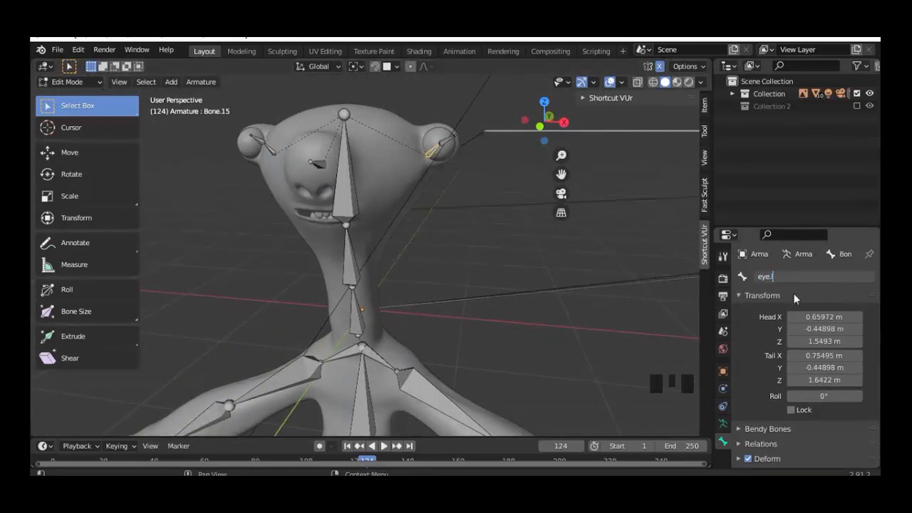
pyautogui.write('.l')
pyautogui.press('Return')
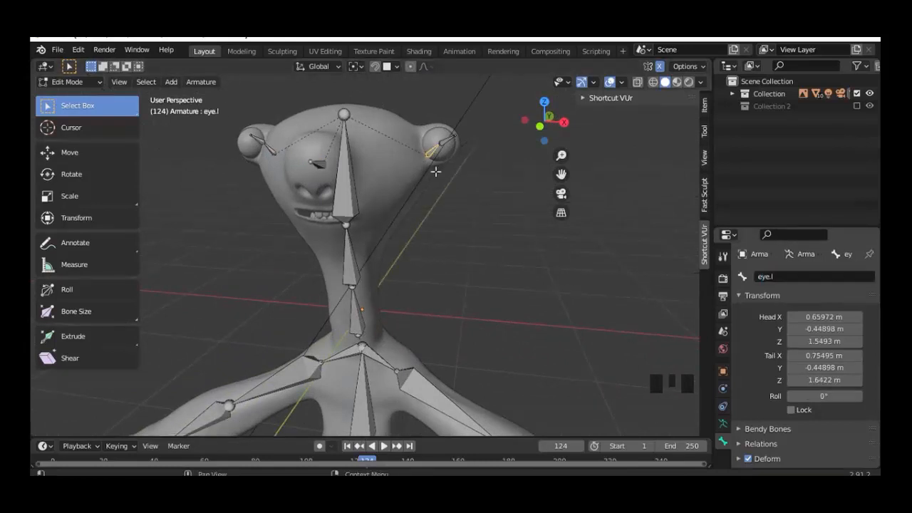
pyautogui.click(270, 150)
pyautogui.click(790, 277)
pyautogui.write('e')
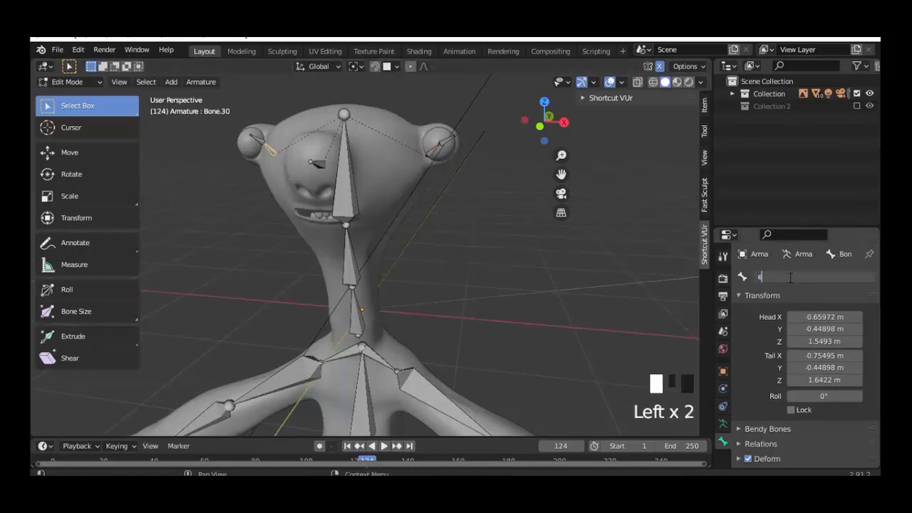
pyautogui.write('ye.r')
pyautogui.press('Return')
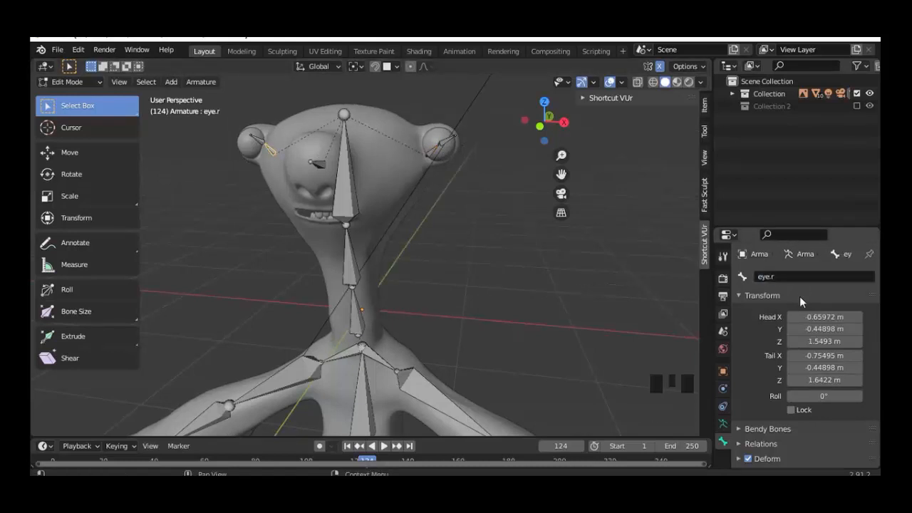
# Step: Rename the second eye bones, using eye.l on the left and eye2.r on the right
pyautogui.click(444, 142)
pyautogui.doubleClick(805, 277)
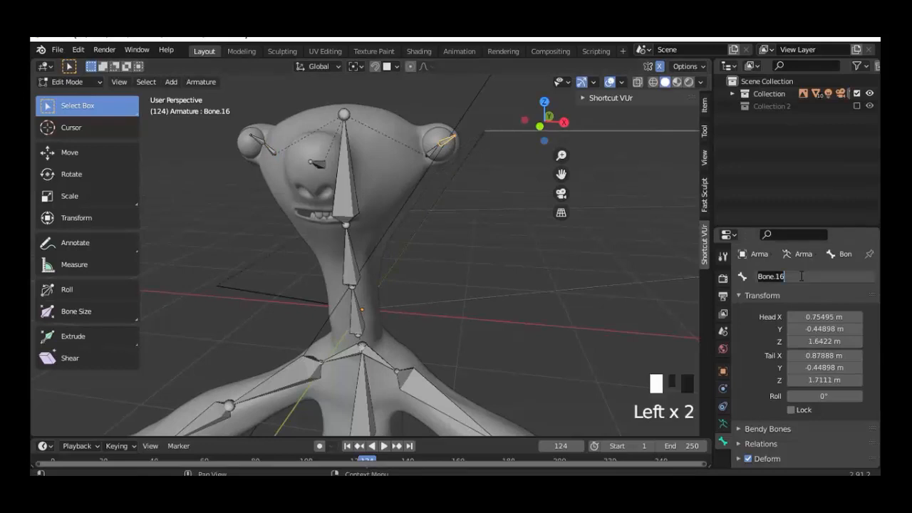
pyautogui.write('eye.l')
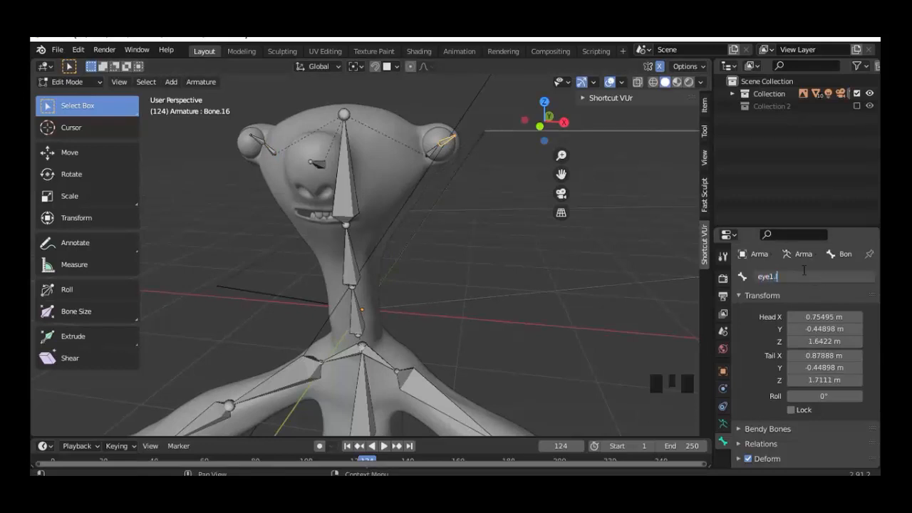
pyautogui.press('Return')
pyautogui.click(261, 141)
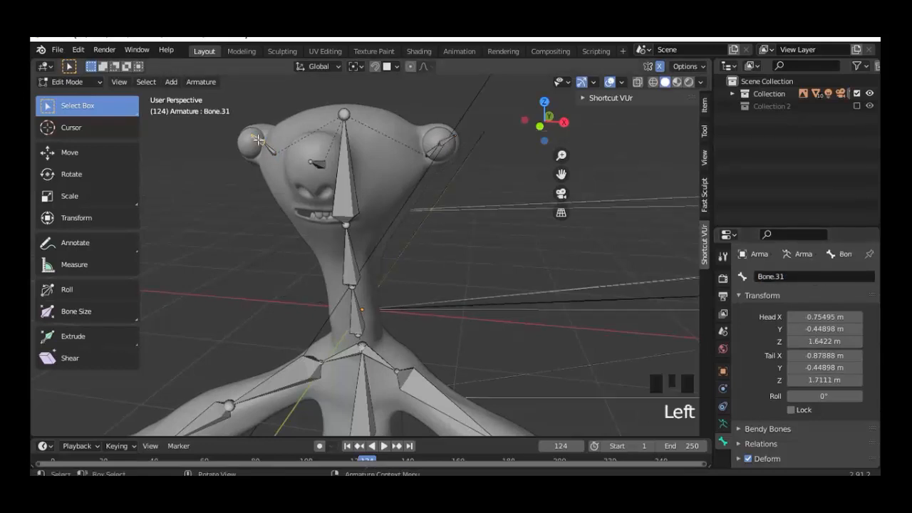
pyautogui.doubleClick(792, 276)
pyautogui.write('eye')
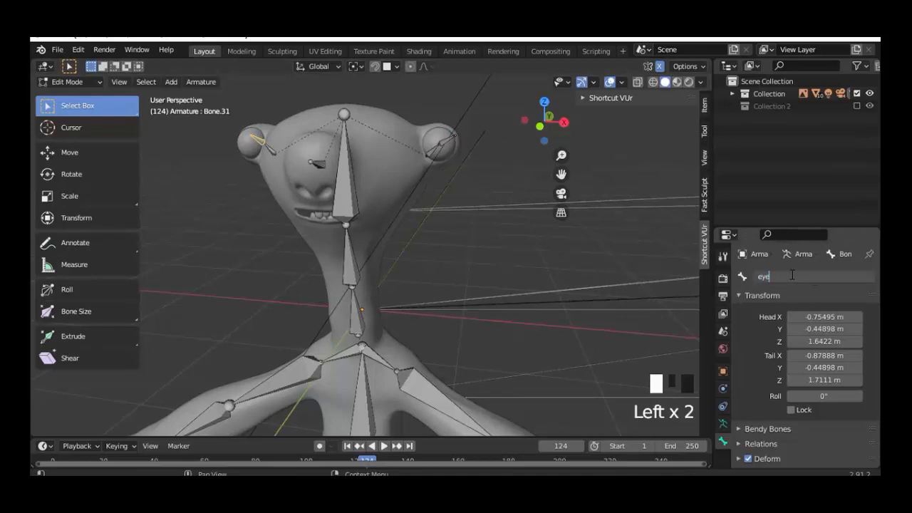
pyautogui.write('2.r')
pyautogui.press('Return')
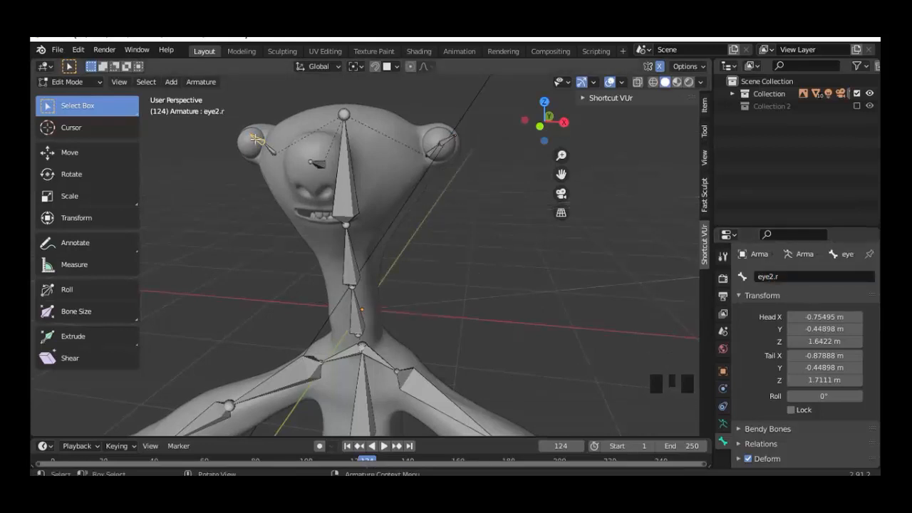
# Step: Delete the two small ankle bones
pyautogui.press('g')
pyautogui.rightClick(238, 138)
pyautogui.scroll(-2, 420, 285)
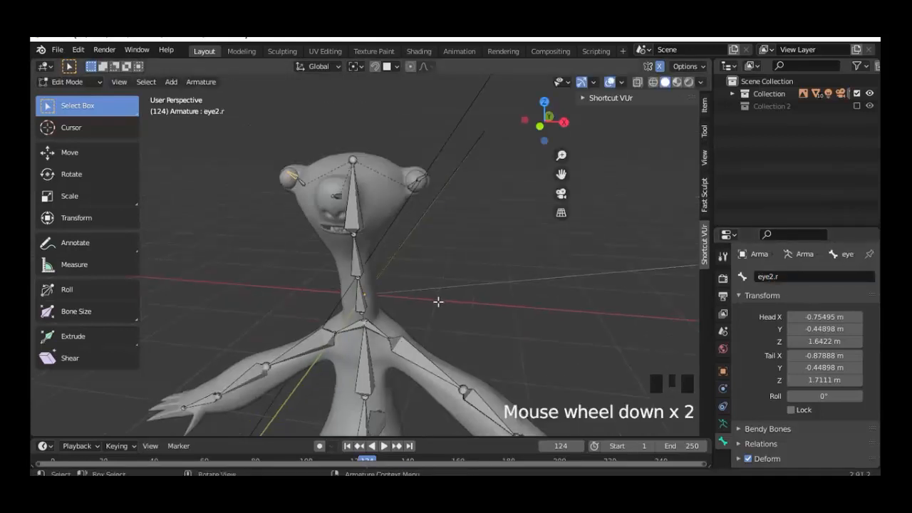
pyautogui.keyDown('shift'); pyautogui.moveTo(430, 251); pyautogui.dragTo(429, 228, button='middle'); pyautogui.keyUp('shift')
pyautogui.press('KP_1')
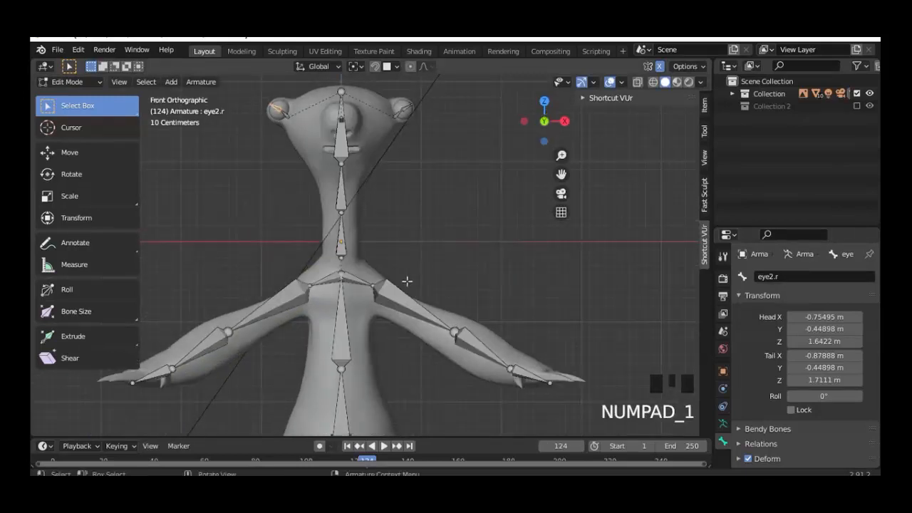
pyautogui.keyDown('shift'); pyautogui.moveTo(407, 282); pyautogui.dragTo(395, 155, button='middle'); pyautogui.keyUp('shift')
pyautogui.scroll(-2, 435, 361)
pyautogui.moveTo(436, 361)
pyautogui.keyDown('shift'); pyautogui.mouseDown(button='middle')
pyautogui.moveTo(411, 214)
pyautogui.moveTo(431, 376)
pyautogui.moveTo(428, 348)
pyautogui.mouseUp(button='middle'); pyautogui.keyUp('shift')
pyautogui.press('KP_3')
pyautogui.scroll(3, 444, 340)
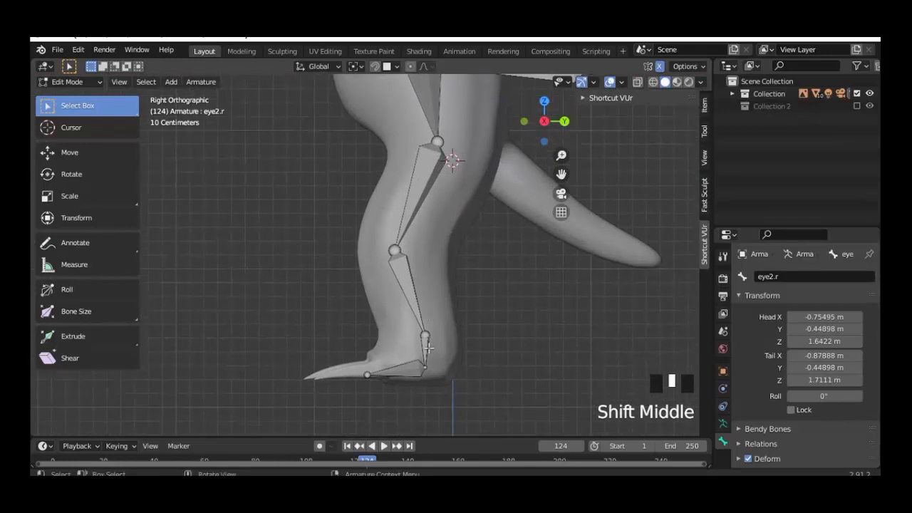
pyautogui.click(427, 348)
pyautogui.moveTo(346, 338); pyautogui.dragTo(331, 295, button='middle')
pyautogui.keyDown('shift'); pyautogui.click(330, 294); pyautogui.keyUp('shift')
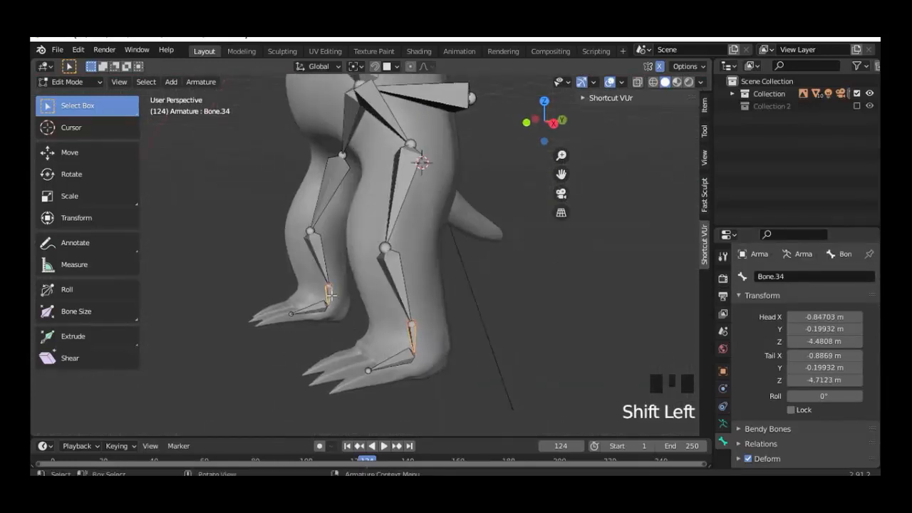
pyautogui.press('x')
pyautogui.click(332, 295)
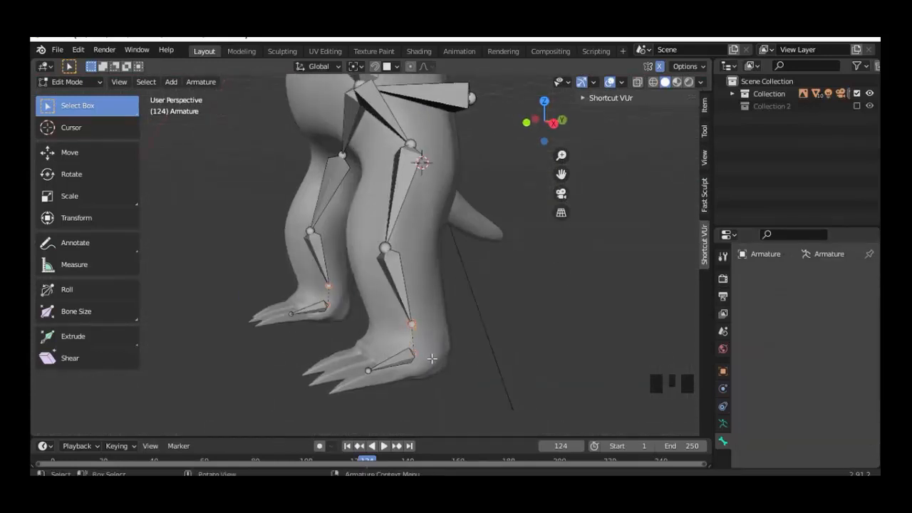
# Step: Snap the left lower-leg bone's end onto the foot.l joint using the 3D cursor
pyautogui.click(414, 353)
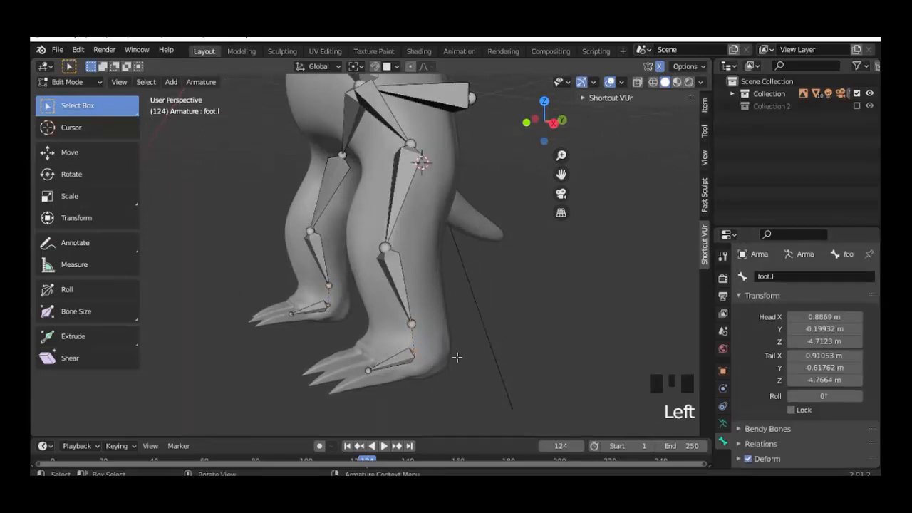
pyautogui.hotkey('shift', 's')
pyautogui.click(459, 430)
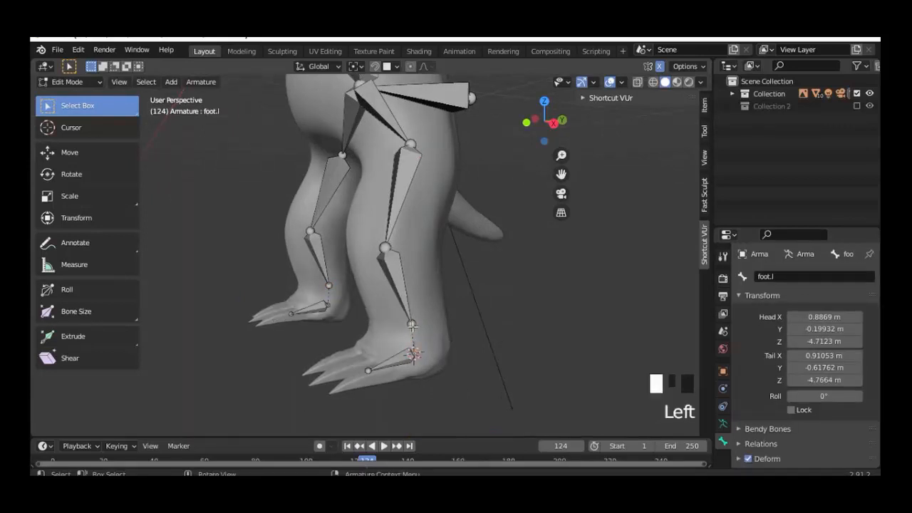
pyautogui.click(412, 325)
pyautogui.hotkey('shift', 's')
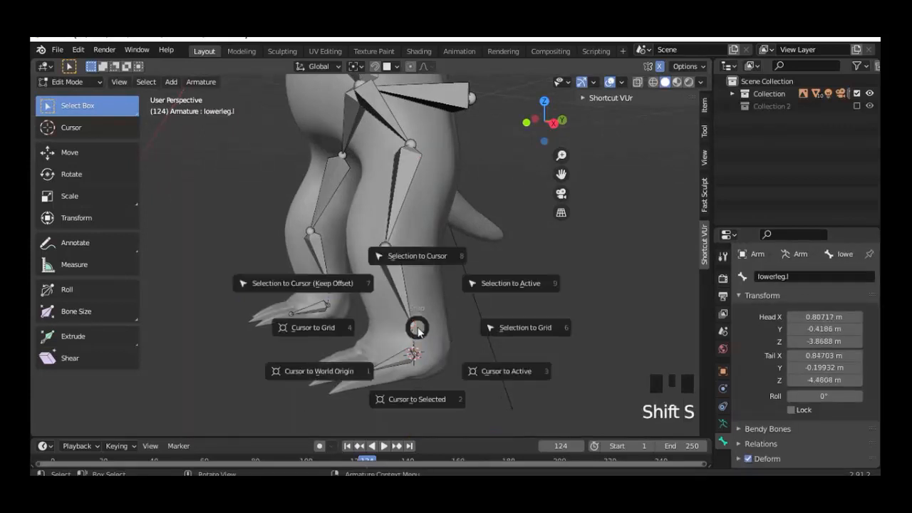
pyautogui.click(419, 260)
# Step: Refit the left knee inside the leg, with upperleg.l's tail at Y -0.39608, Z -3.9003
pyautogui.press('KP_3')
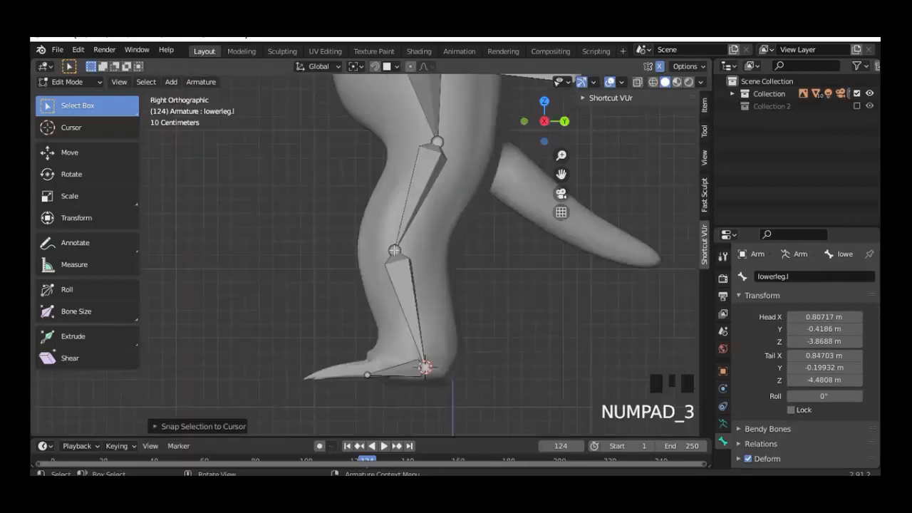
pyautogui.click(394, 250)
pyautogui.press('g')
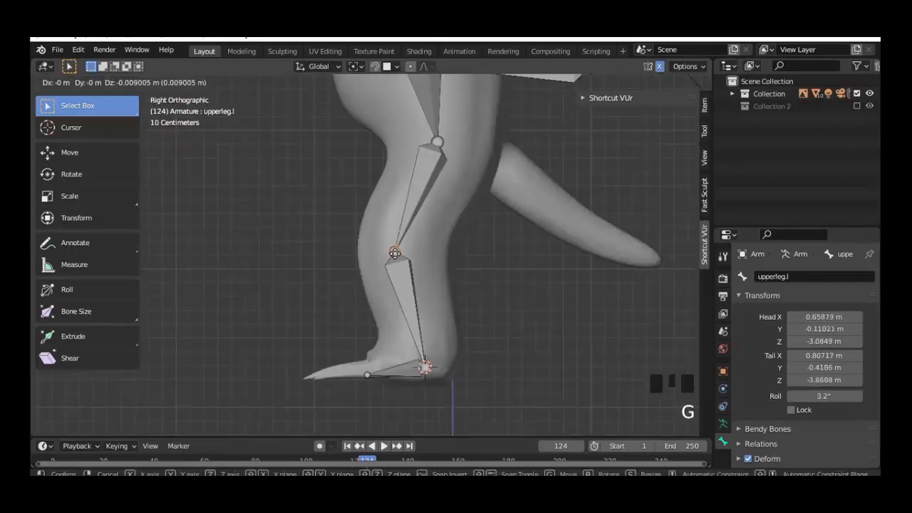
pyautogui.click(396, 255)
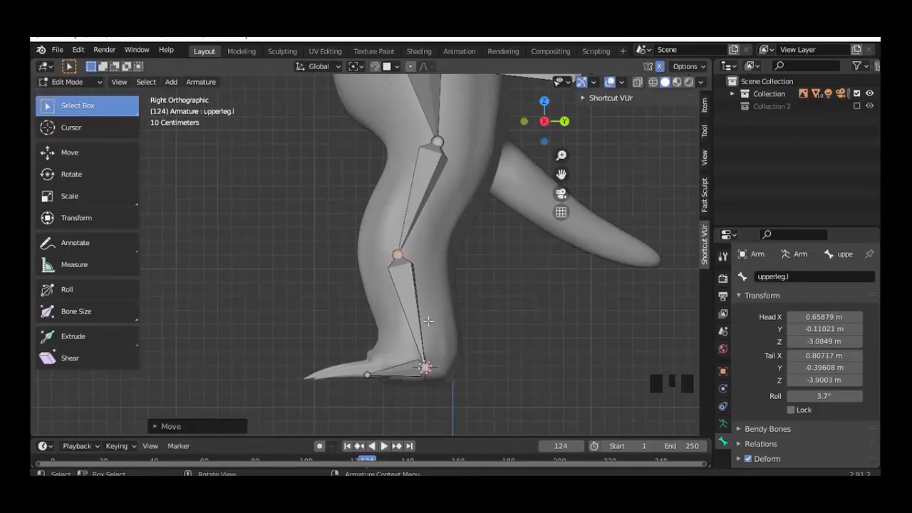
pyautogui.moveTo(397, 254); pyautogui.dragTo(373, 326, button='middle')
pyautogui.click(374, 326)
pyautogui.press('KP_7')
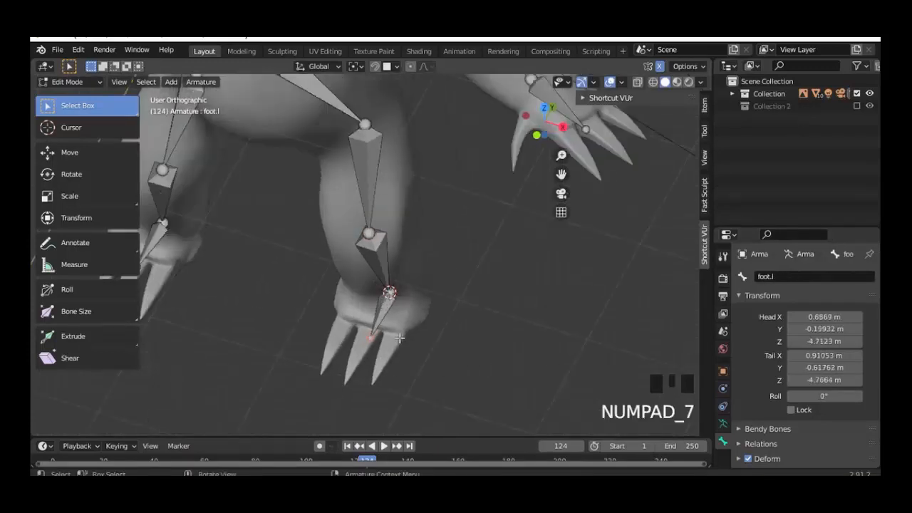
# Step: In right side view, move the foot.l tip down into the foot mesh
pyautogui.press('ctrl+KP_7')
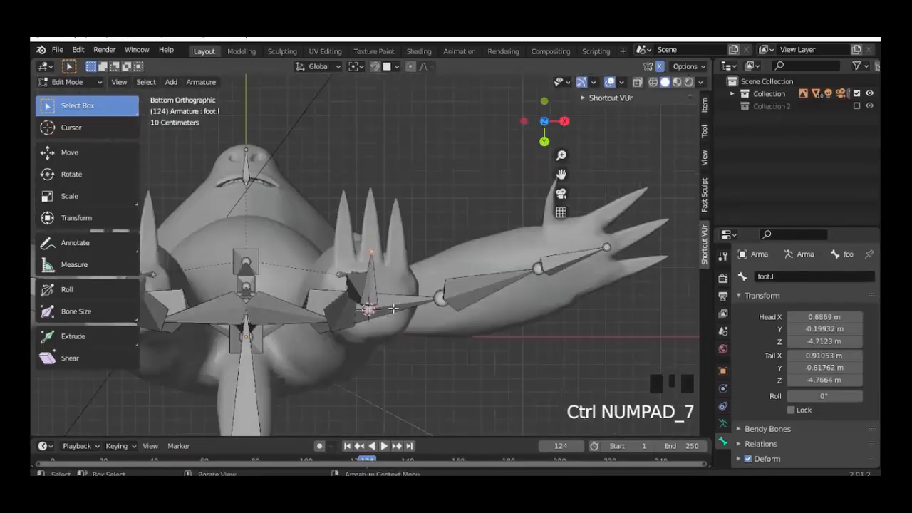
pyautogui.press('KP_3')
pyautogui.scroll(2, 387, 362)
pyautogui.keyDown('shift'); pyautogui.moveTo(399, 428); pyautogui.dragTo(387, 363, button='middle'); pyautogui.keyUp('shift')
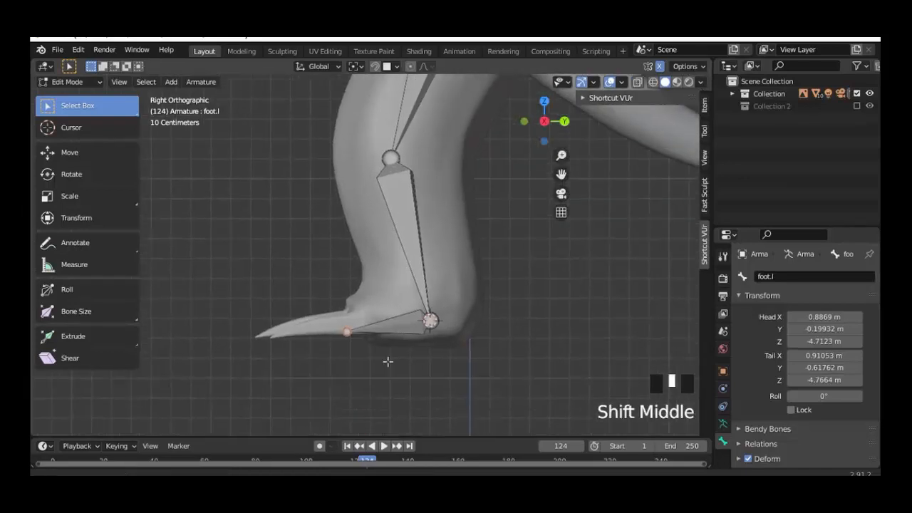
pyautogui.scroll(1, 352, 346)
pyautogui.press('g')
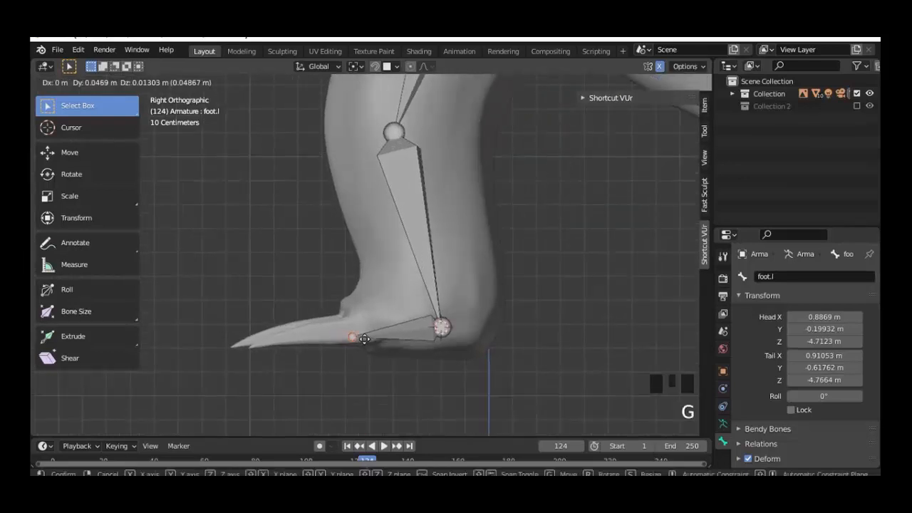
pyautogui.click(365, 337)
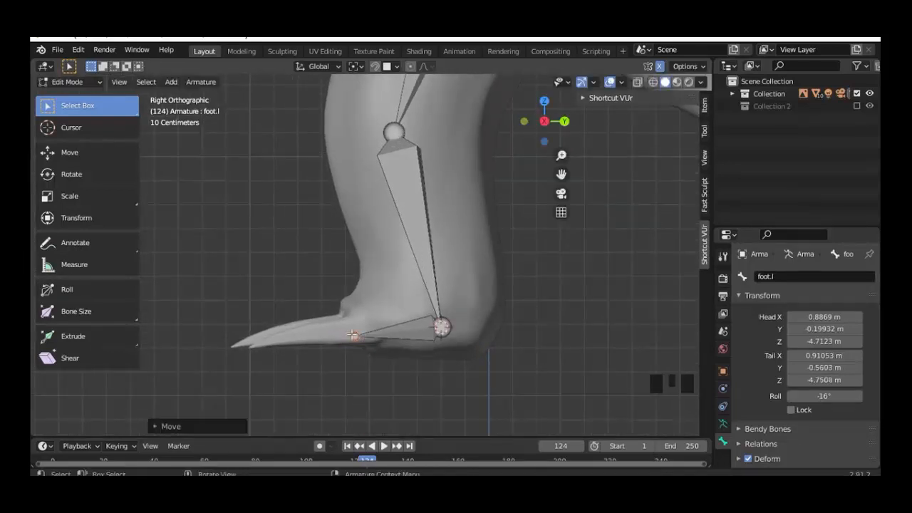
# Step: Using a top-down wireframe view, aim the foot.l tip at the toes (X 0.90902, Y -0.58442)
pyautogui.moveTo(365, 338); pyautogui.dragTo(481, 428, button='middle')
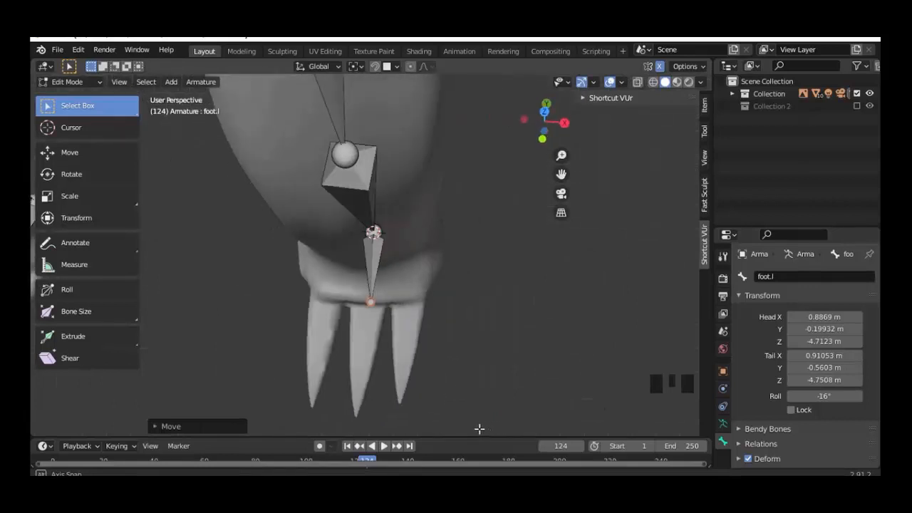
pyautogui.press('KP_7')
pyautogui.hotkey('shift', 'z')
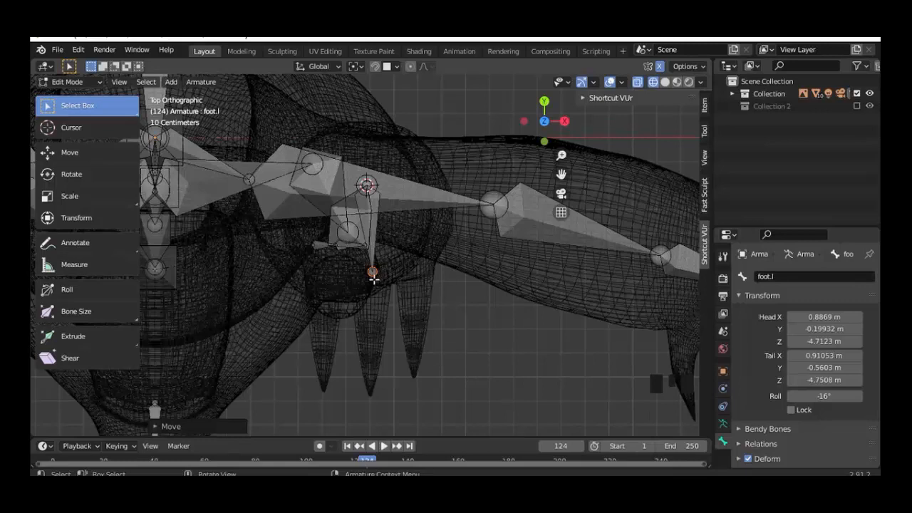
pyautogui.scroll(3, 375, 282)
pyautogui.press('g')
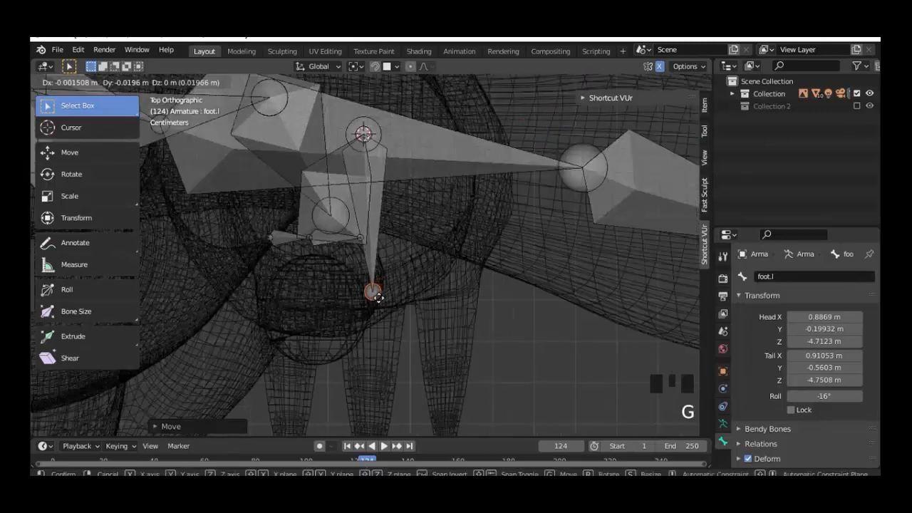
pyautogui.click(394, 309)
pyautogui.scroll(-4, 428, 321)
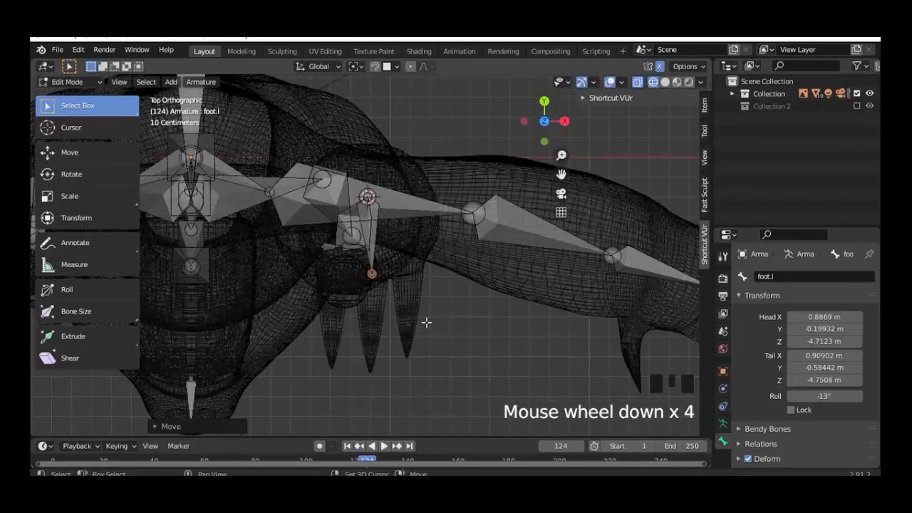
pyautogui.hotkey('shift', 'z')
pyautogui.scroll(-6, 413, 328)
pyautogui.moveTo(397, 311); pyautogui.dragTo(438, 348, button='middle')
pyautogui.scroll(-2, 472, 312)
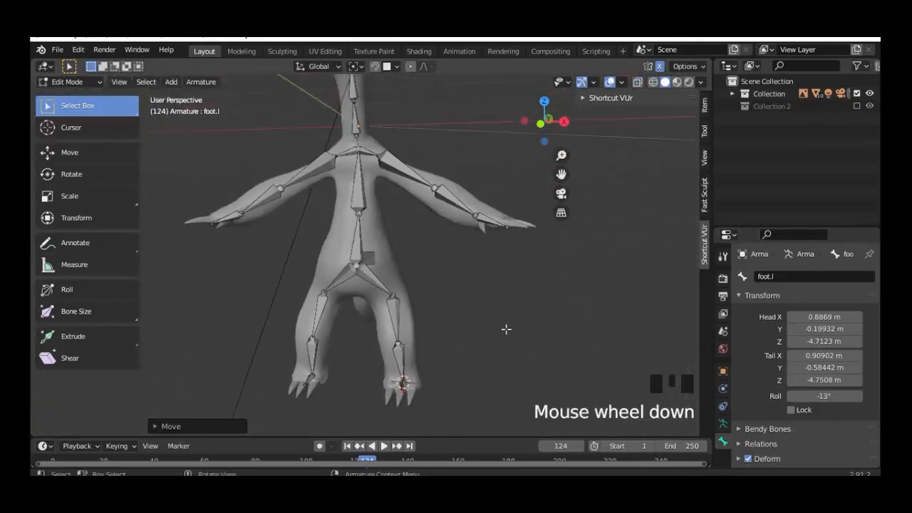
pyautogui.press('KP_1')
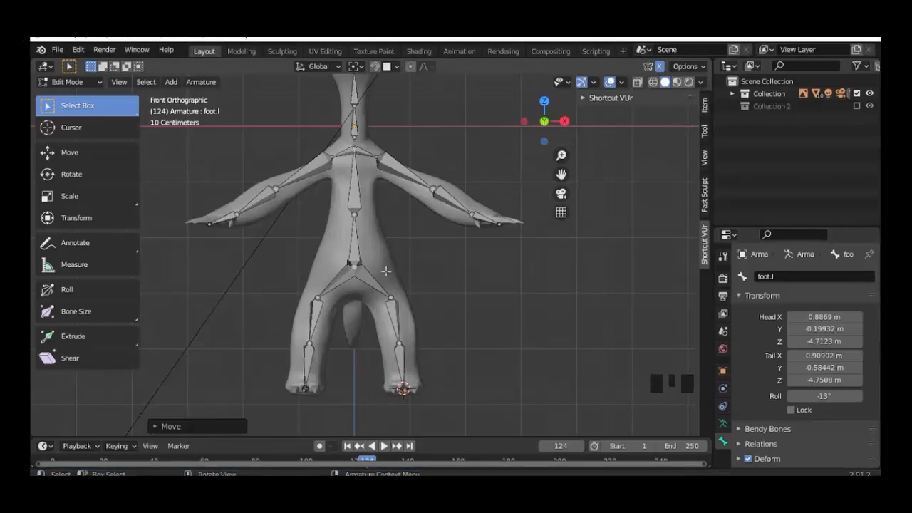
# Step: Rename the lower spine bone Bone.02 to spine
pyautogui.click(354, 244)
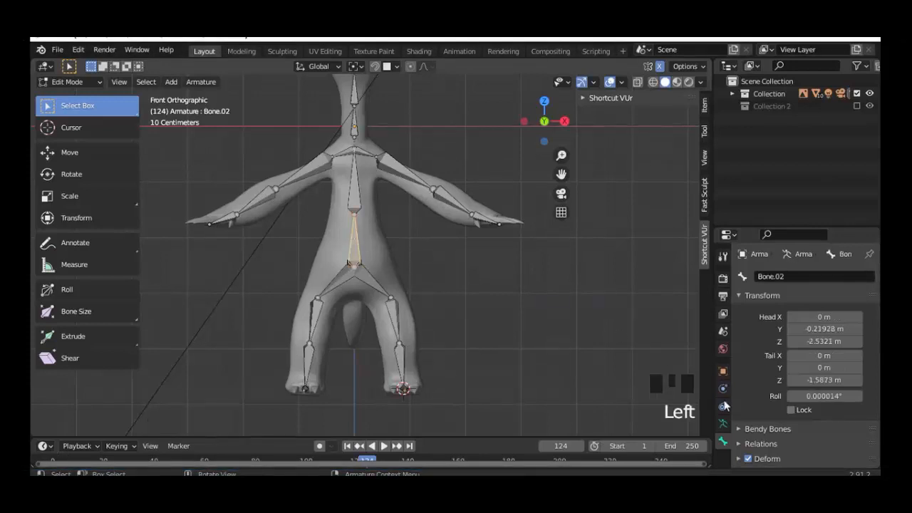
pyautogui.click(782, 276)
pyautogui.write('spine')
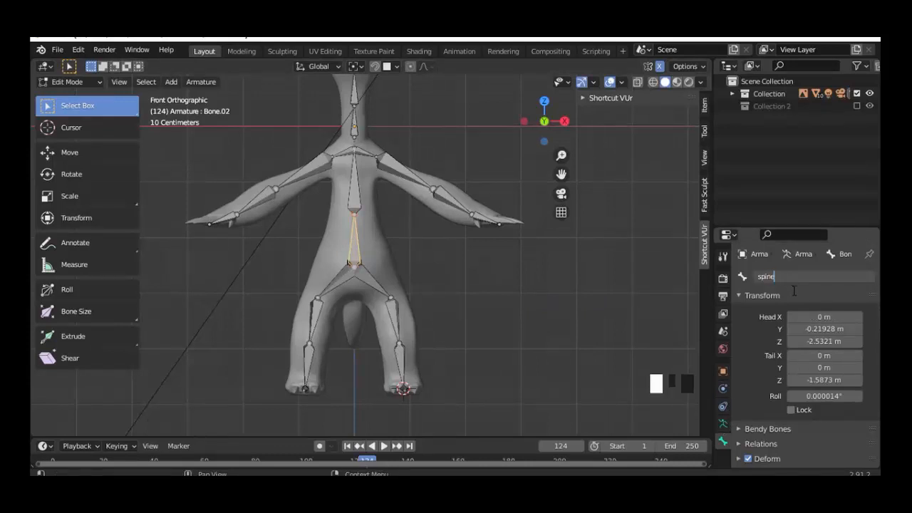
pyautogui.press('Return')
# Step: Rename the upper spine bone Bone.01 to spine1
pyautogui.click(355, 187)
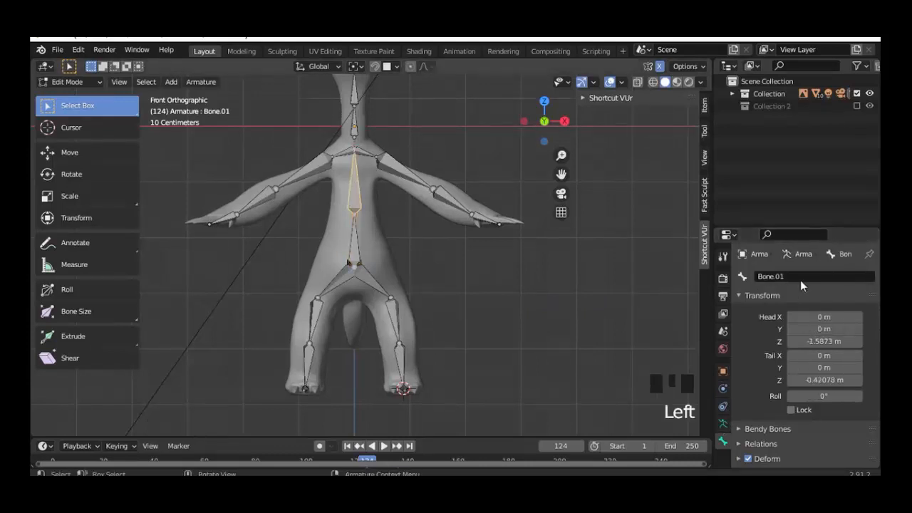
pyautogui.click(800, 276)
pyautogui.write('spine1')
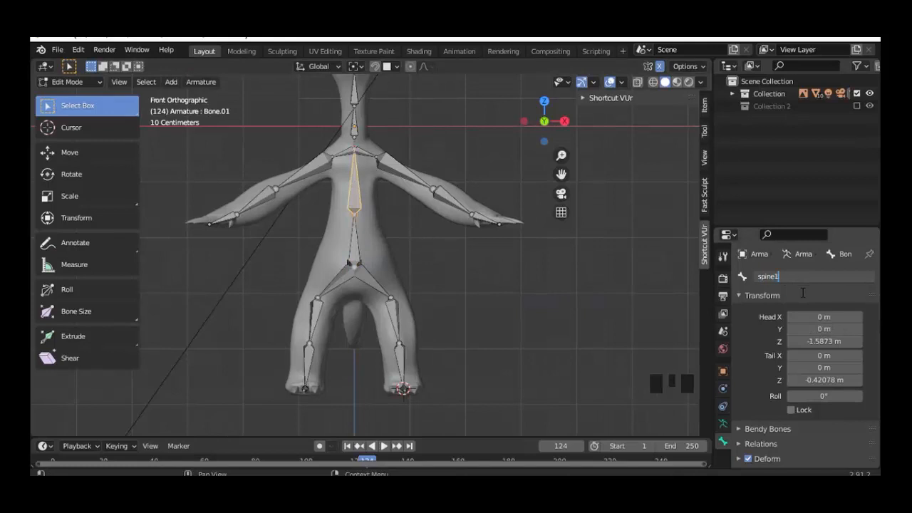
pyautogui.press('Return')
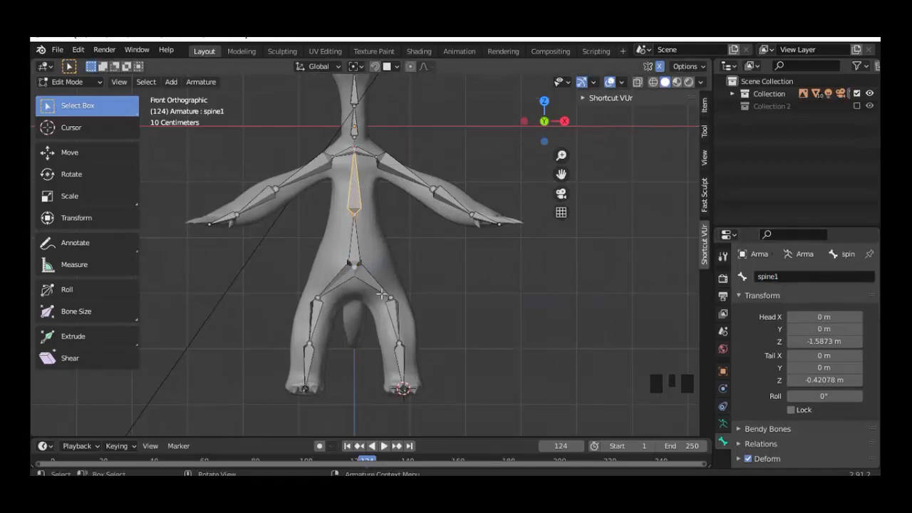
pyautogui.moveTo(458, 287)
pyautogui.mouseDown(button='middle')
pyautogui.moveTo(353, 306)
pyautogui.moveTo(368, 314)
pyautogui.moveTo(447, 285)
pyautogui.mouseUp(button='middle')
pyautogui.scroll(-3, 363, 288)
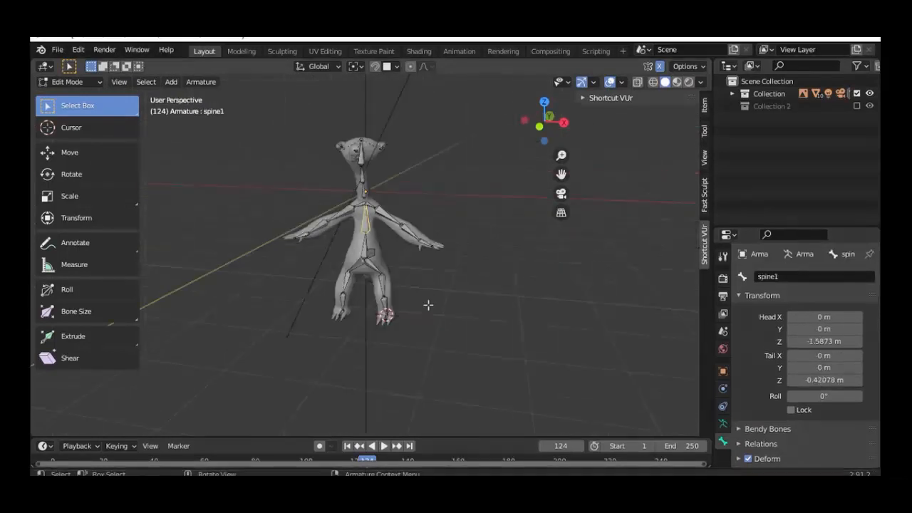
# Step: Select the left foot bone foot.l and turn on bone Axes in the armature's Viewport Display
pyautogui.moveTo(428, 306); pyautogui.dragTo(431, 226, button='middle')
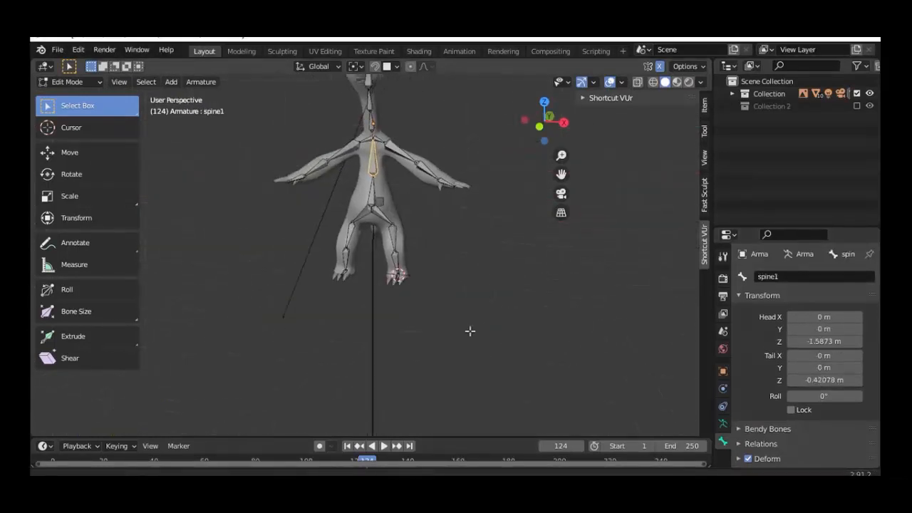
pyautogui.scroll(6, 471, 331)
pyautogui.moveTo(474, 336); pyautogui.dragTo(479, 349, button='middle')
pyautogui.scroll(3, 442, 299)
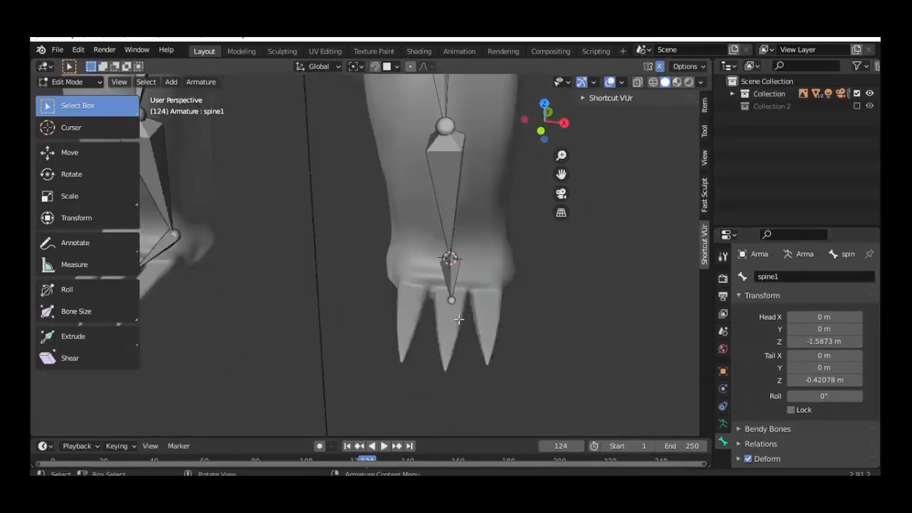
pyautogui.click(454, 283)
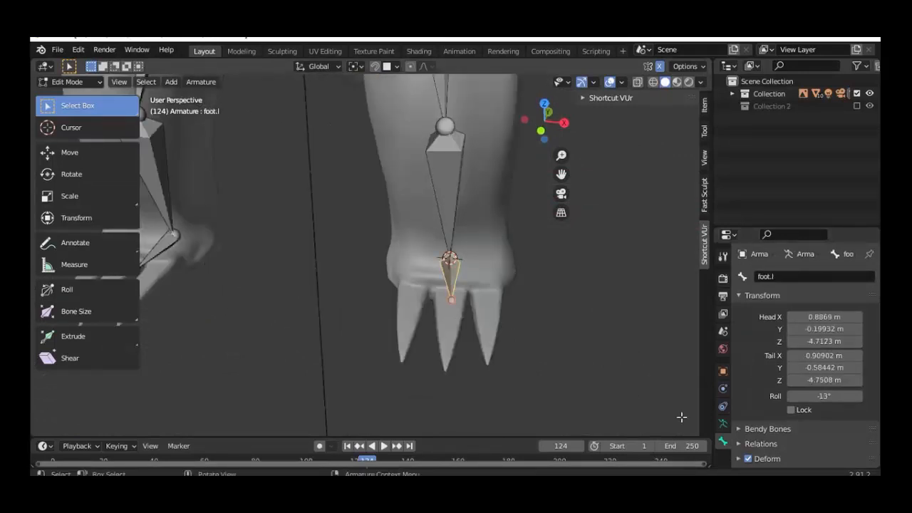
pyautogui.click(723, 424)
pyautogui.scroll(-4, 758, 424)
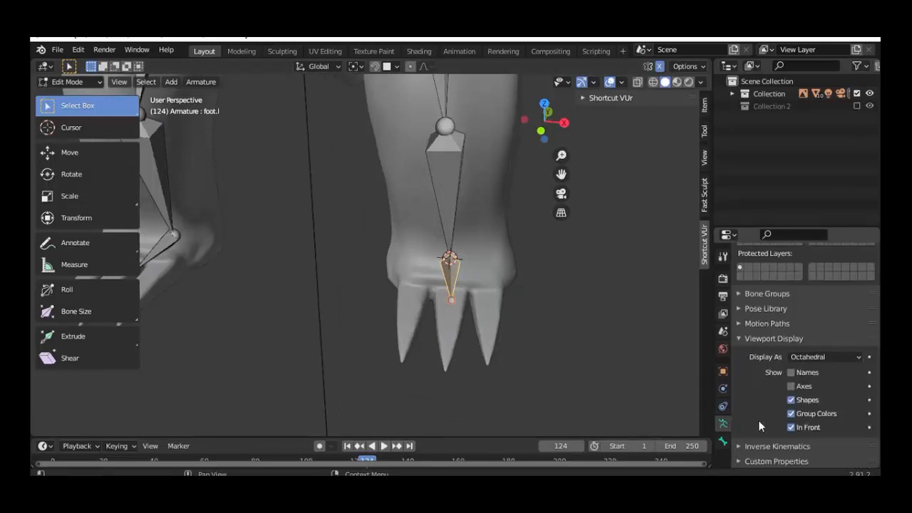
pyautogui.click(791, 386)
# Step: Turn on the on-screen keystroke display and set foot.l's roll to 30° in the N panel
pyautogui.press('KP_1')
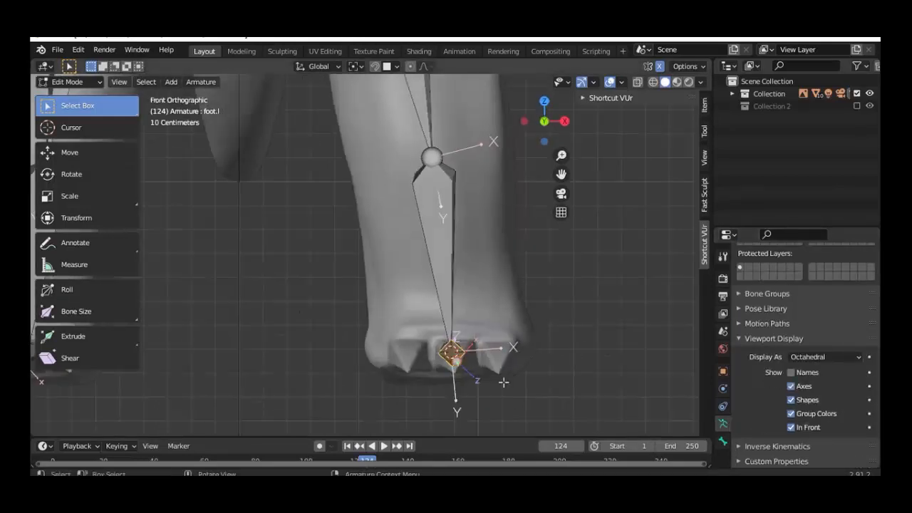
pyautogui.click(599, 98)
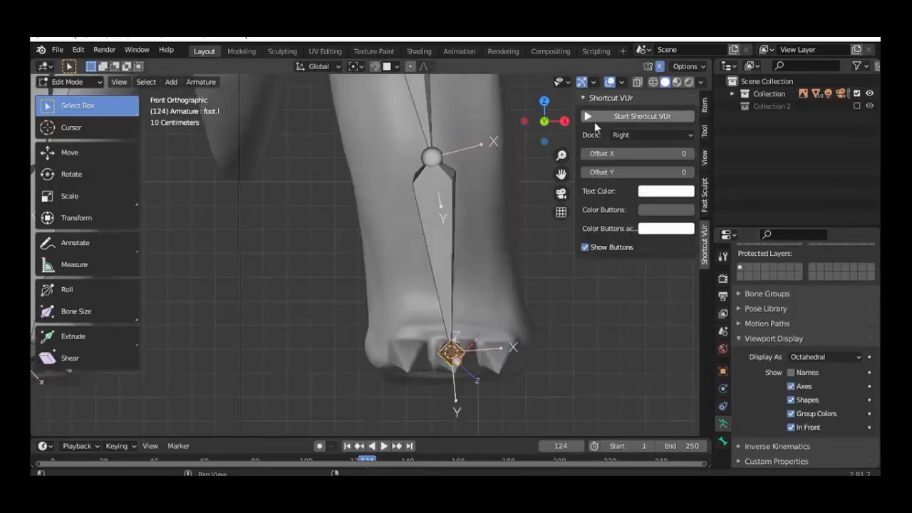
pyautogui.click(599, 115)
pyautogui.click(706, 108)
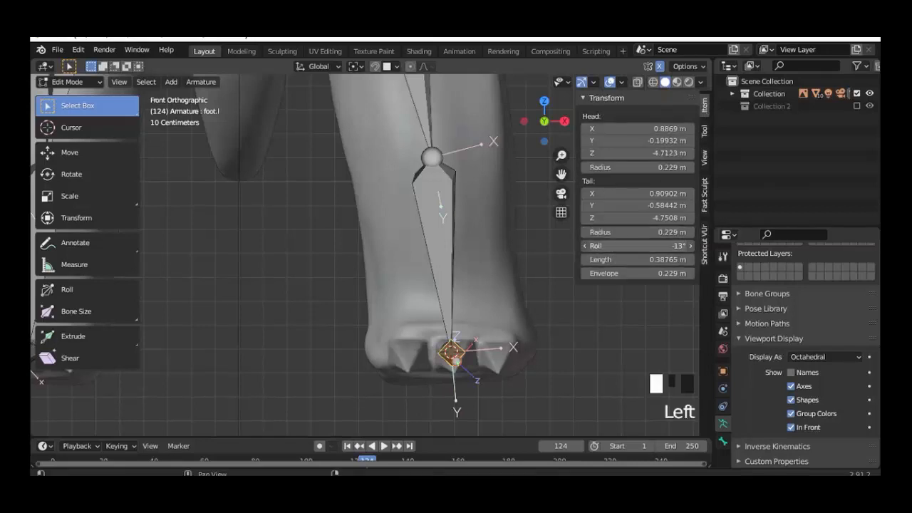
pyautogui.moveTo(638, 245); pyautogui.dragTo(665, 246)
pyautogui.moveTo(482, 301); pyautogui.dragTo(456, 294, button='middle')
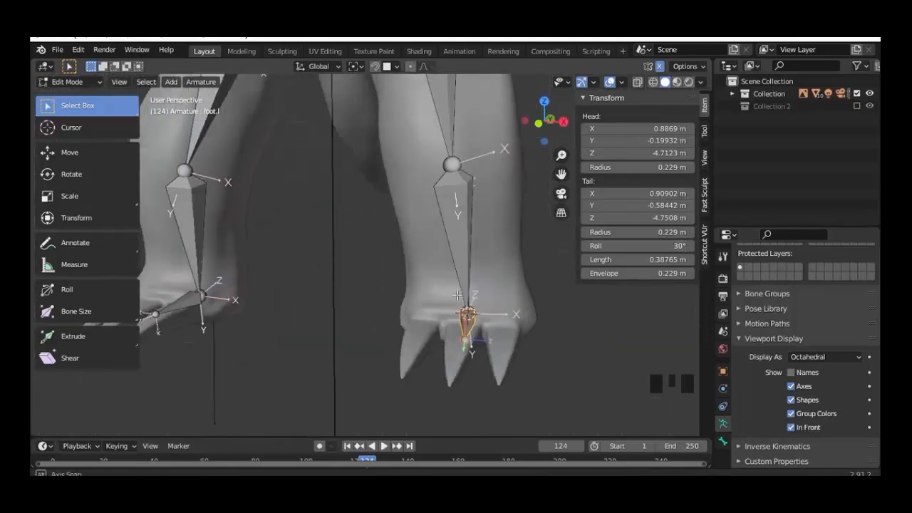
pyautogui.press('KP_1')
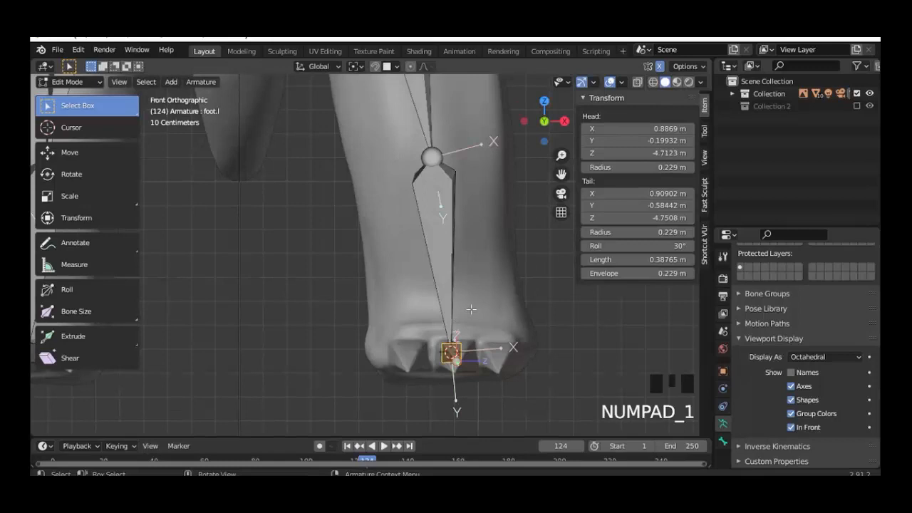
# Step: Duplicate foot.l into a toe bone over the left claw and set snapping to Volume
pyautogui.moveTo(467, 214); pyautogui.dragTo(457, 273, button='middle')
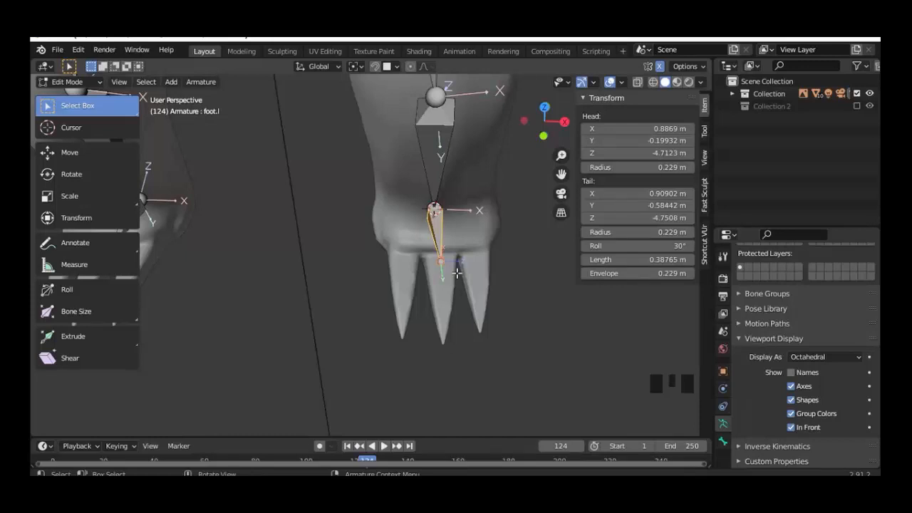
pyautogui.moveTo(478, 243); pyautogui.dragTo(485, 376, button='middle')
pyautogui.press('KP_7')
pyautogui.hotkey('shift', 'd')
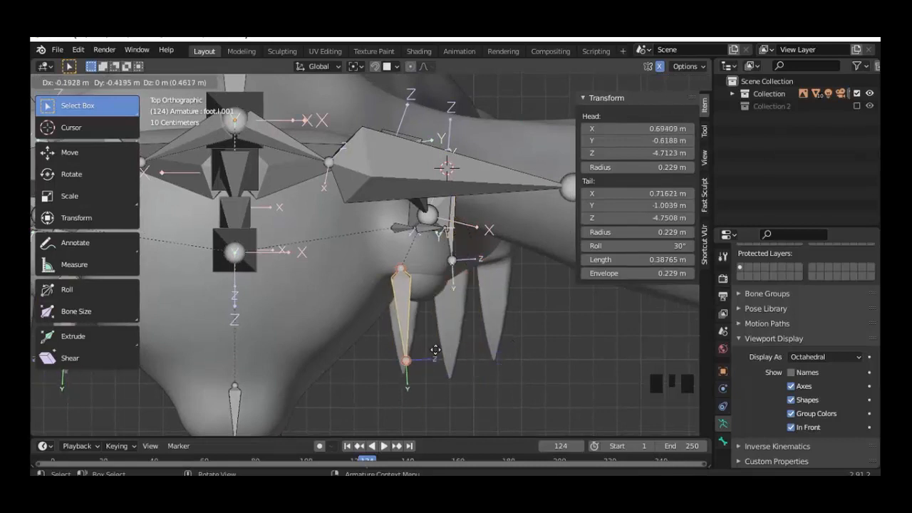
pyautogui.click(417, 364)
pyautogui.moveTo(417, 364); pyautogui.dragTo(514, 346, button='middle')
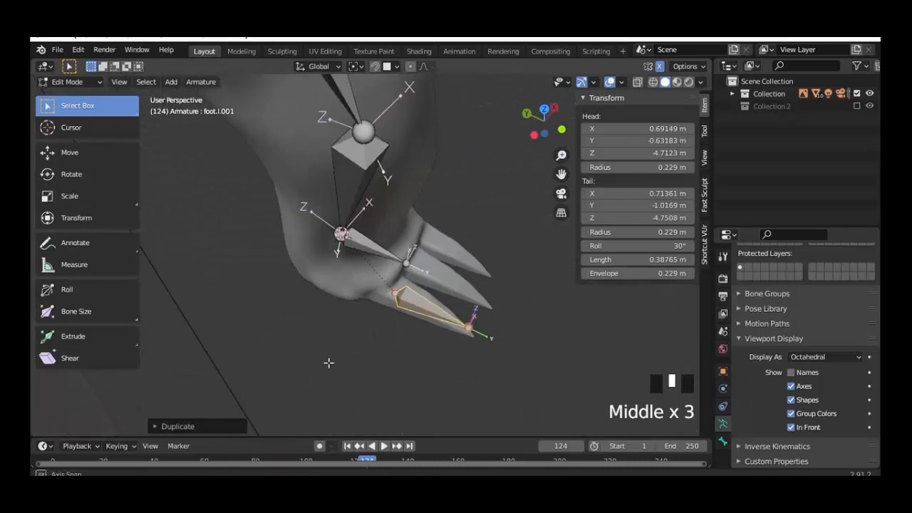
pyautogui.moveTo(328, 363); pyautogui.dragTo(310, 338, button='middle')
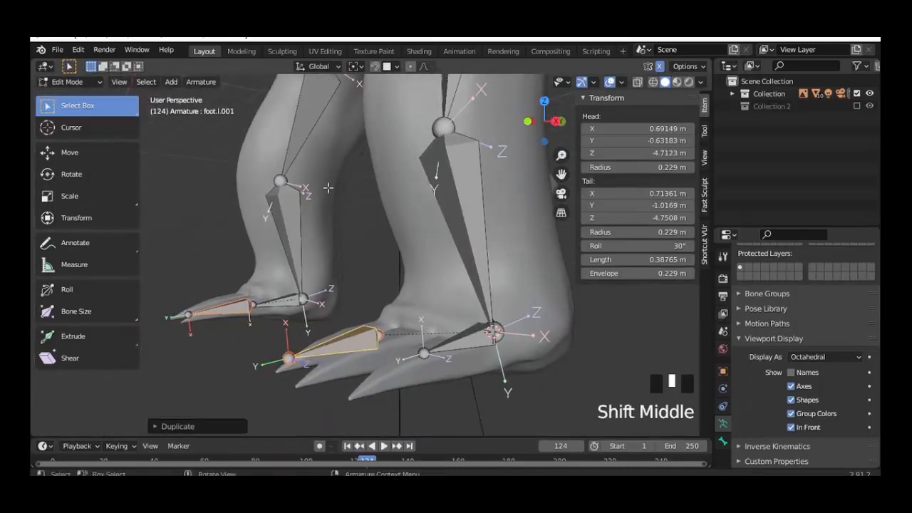
pyautogui.click(394, 67)
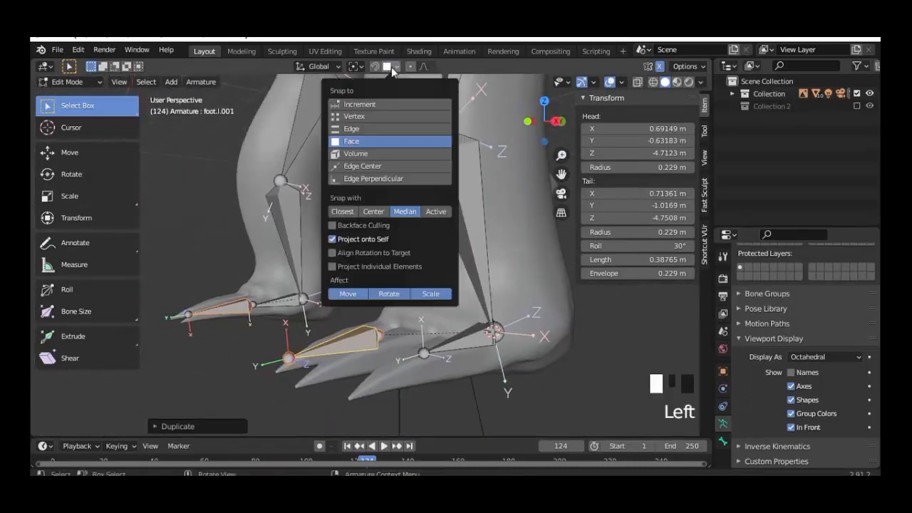
pyautogui.click(366, 154)
# Step: Move the toe bone's joints along Z and Y so it sits inside the left claw
pyautogui.click(289, 358)
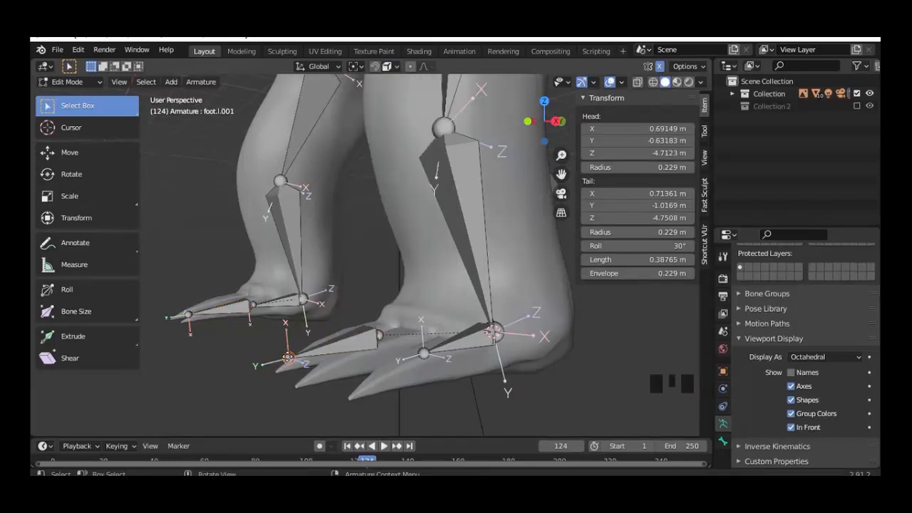
pyautogui.press('g')
pyautogui.press('z')
pyautogui.moveTo(308, 378); pyautogui.dragTo(435, 350, button='middle')
pyautogui.scroll(1, 427, 346)
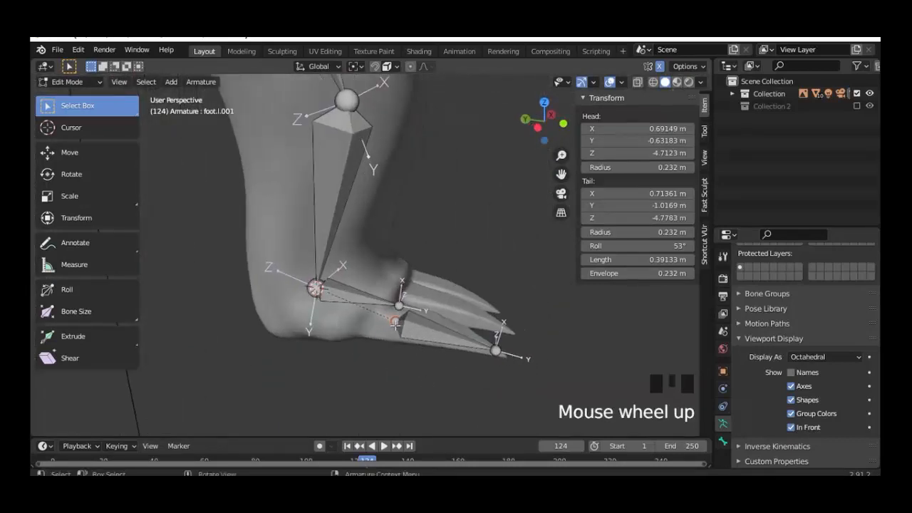
pyautogui.press('g')
pyautogui.press('y')
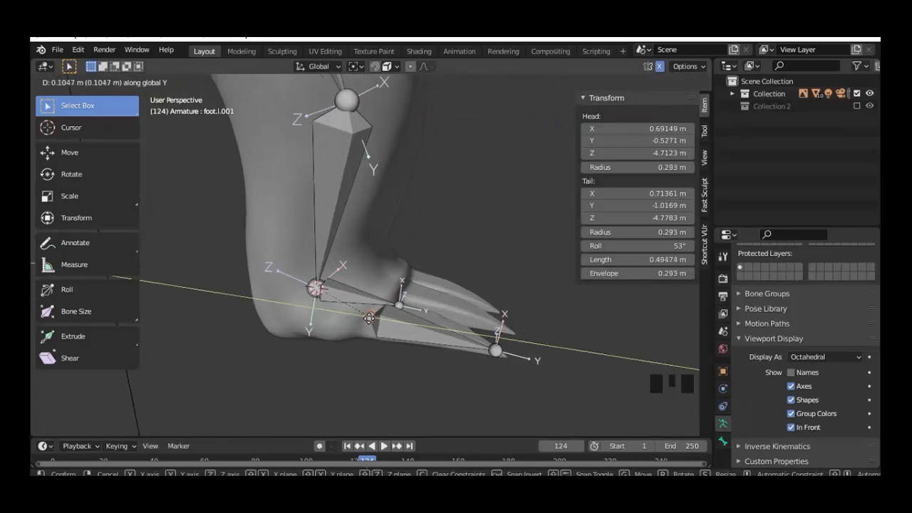
pyautogui.click(369, 321)
pyautogui.moveTo(370, 359); pyautogui.dragTo(297, 340, button='middle')
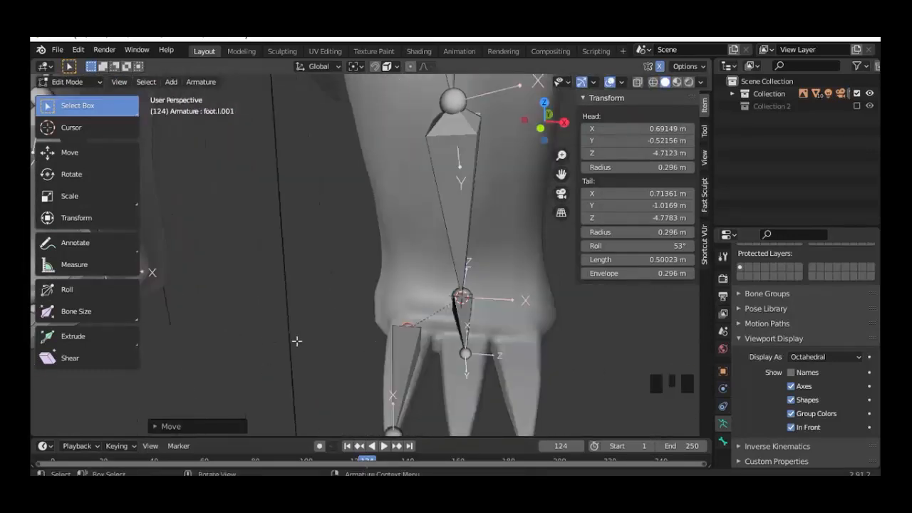
pyautogui.click(401, 355)
pyautogui.press('KP_7')
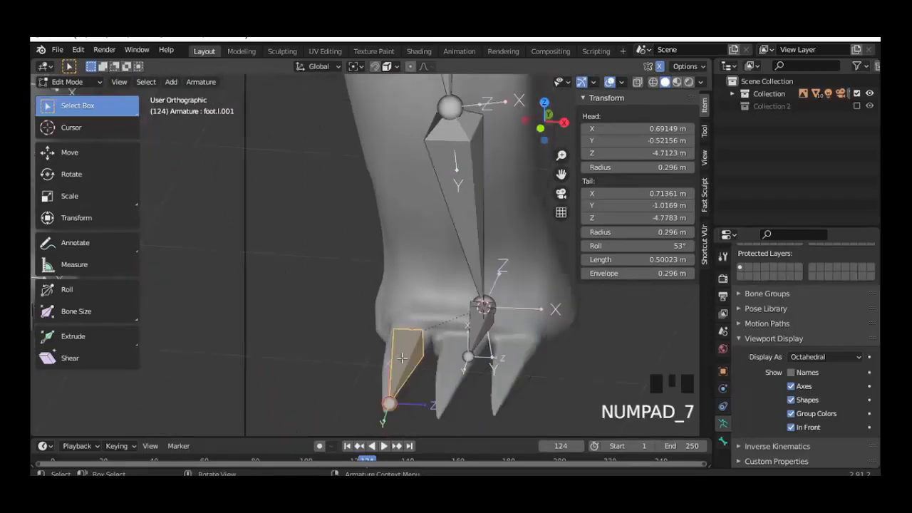
# Step: Duplicate the toe bone and slide the copy along X into the middle claw
pyautogui.hotkey('shift', 'd')
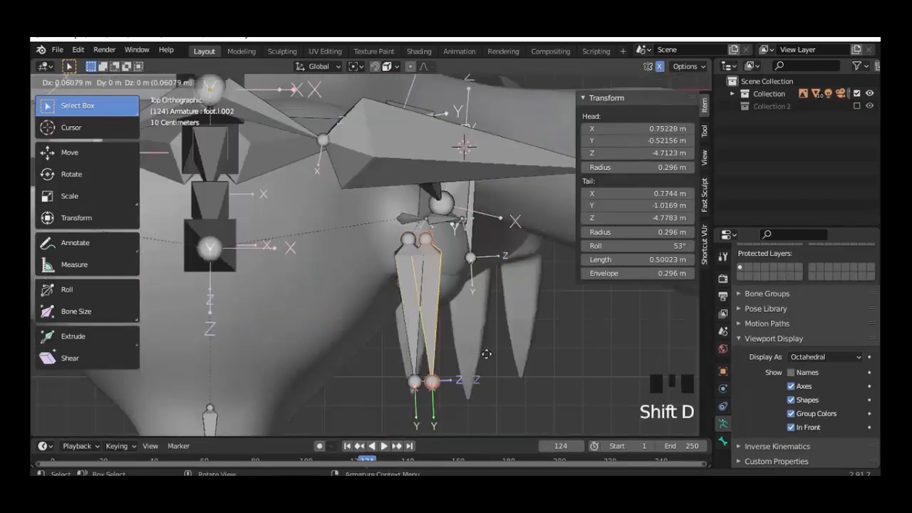
pyautogui.rightClick(467, 326)
pyautogui.press('g')
pyautogui.press('x')
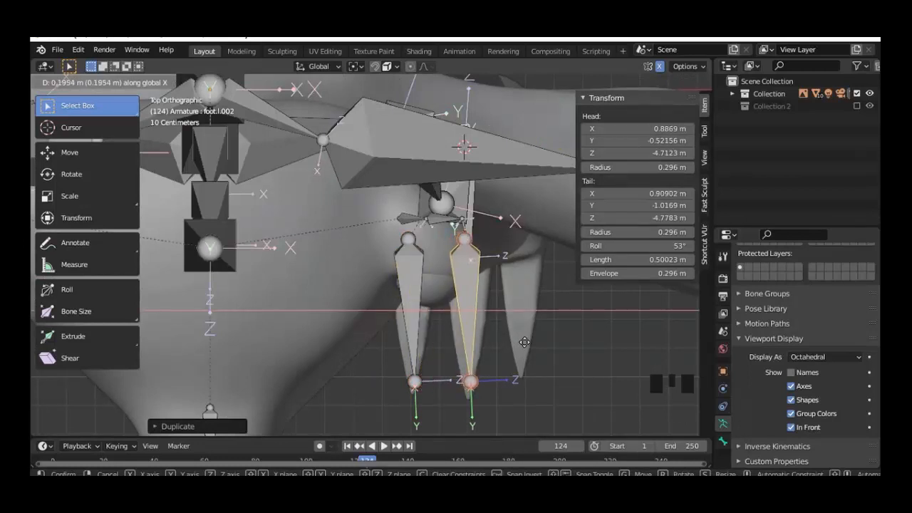
pyautogui.click(526, 345)
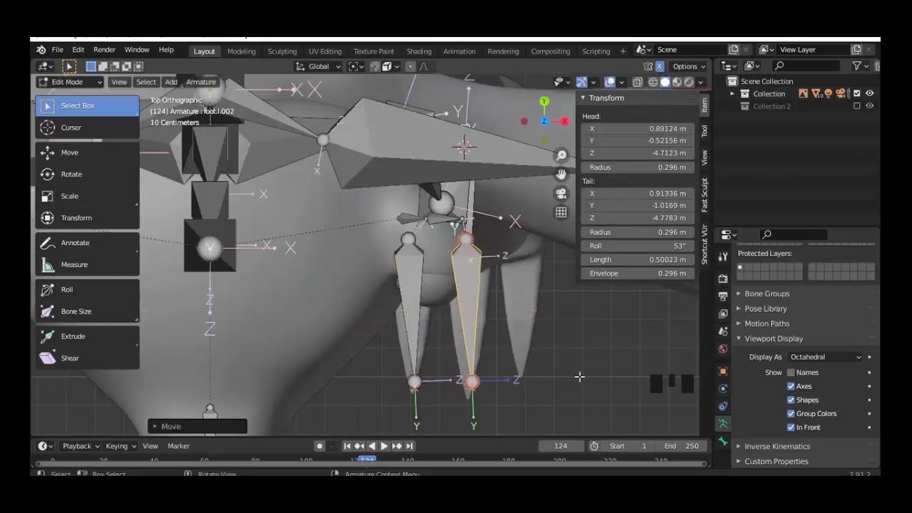
pyautogui.moveTo(580, 376); pyautogui.dragTo(517, 245, button='middle')
pyautogui.moveTo(444, 338); pyautogui.dragTo(478, 335, button='middle')
pyautogui.press('KP_7')
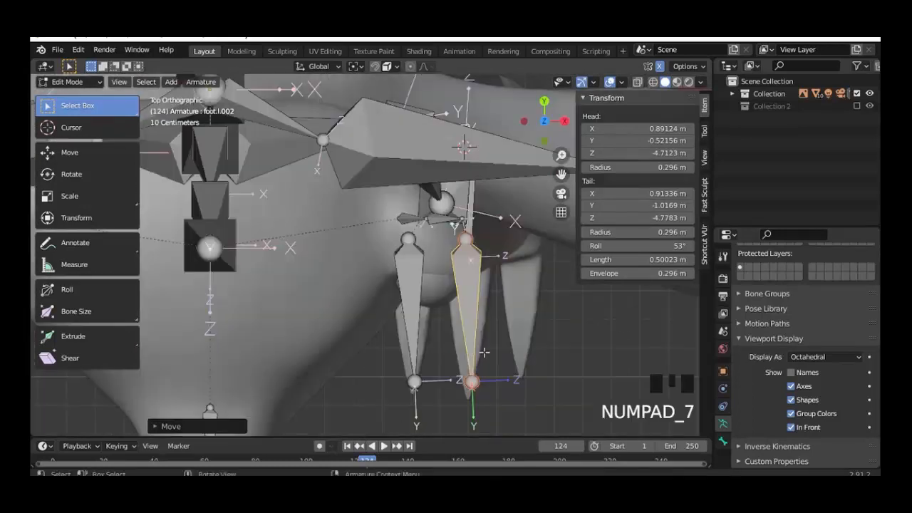
# Step: Copy a third toe bone into the outer claw and move its head inside the toe
pyautogui.hotkey('shift', 'd')
pyautogui.press('g')
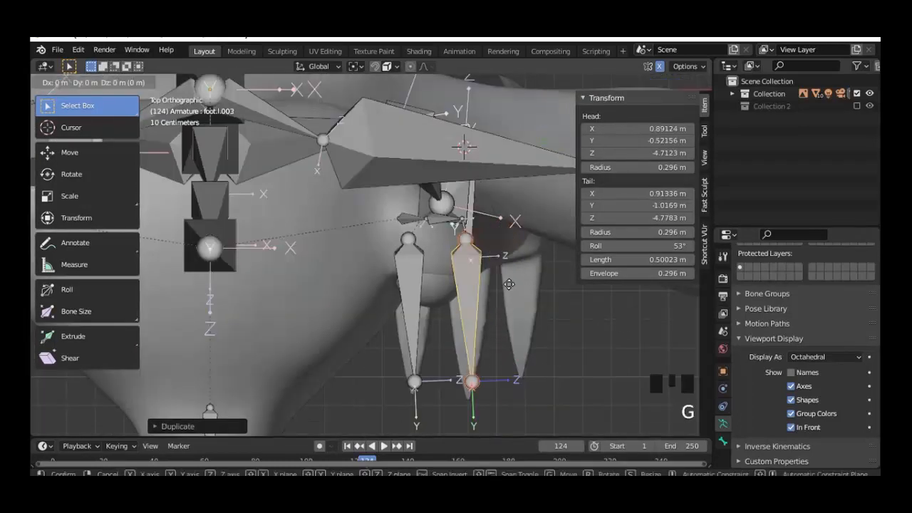
pyautogui.click(561, 301)
pyautogui.click(523, 383)
pyautogui.press('g')
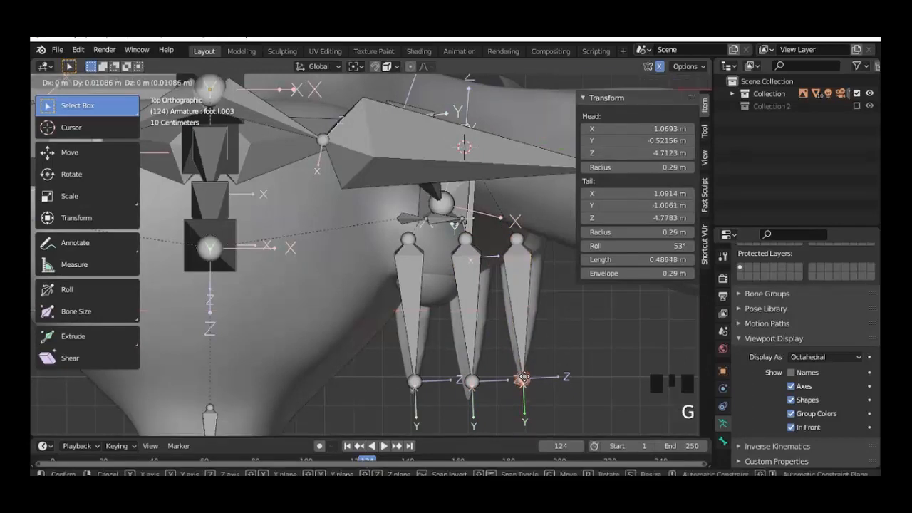
pyautogui.rightClick(523, 323)
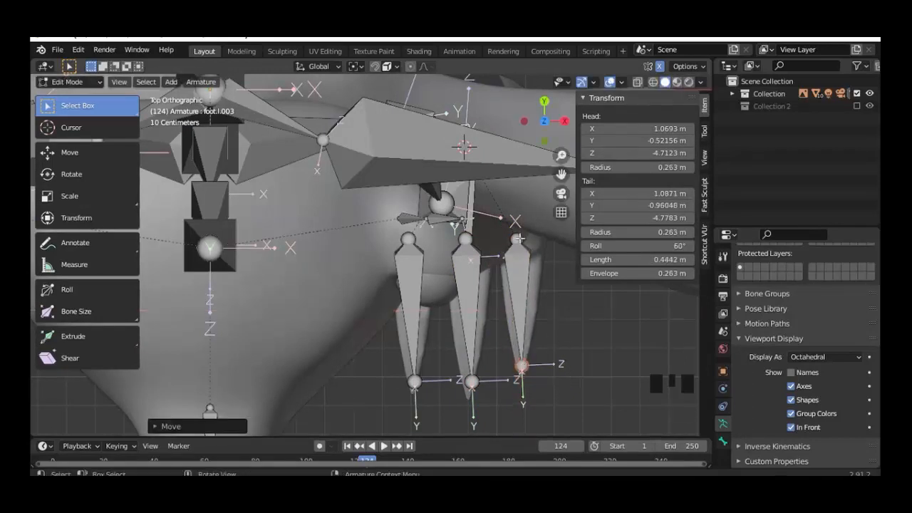
pyautogui.click(518, 241)
pyautogui.press('g')
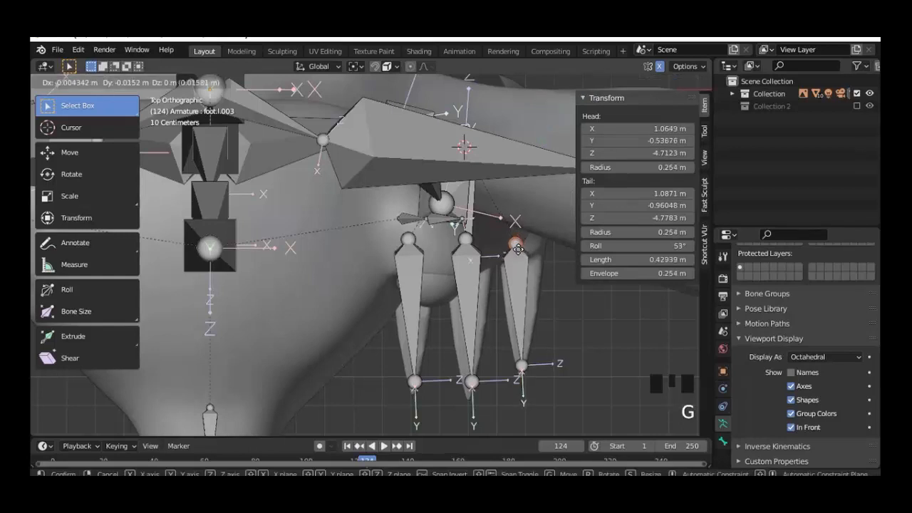
pyautogui.click(544, 340)
pyautogui.moveTo(543, 341); pyautogui.dragTo(487, 370, button='middle')
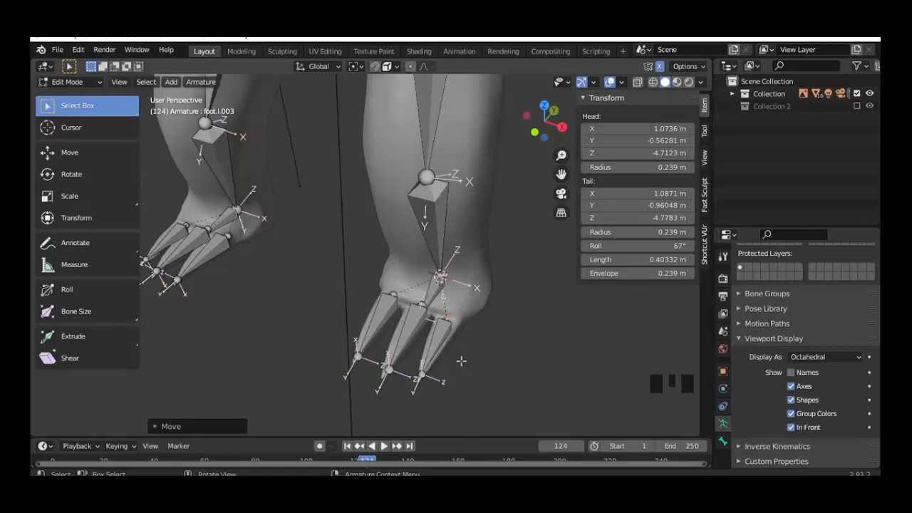
# Step: Select the outer, middle and inner toe bones, then foot.l last as the active bone
pyautogui.click(444, 340)
pyautogui.click(722, 441)
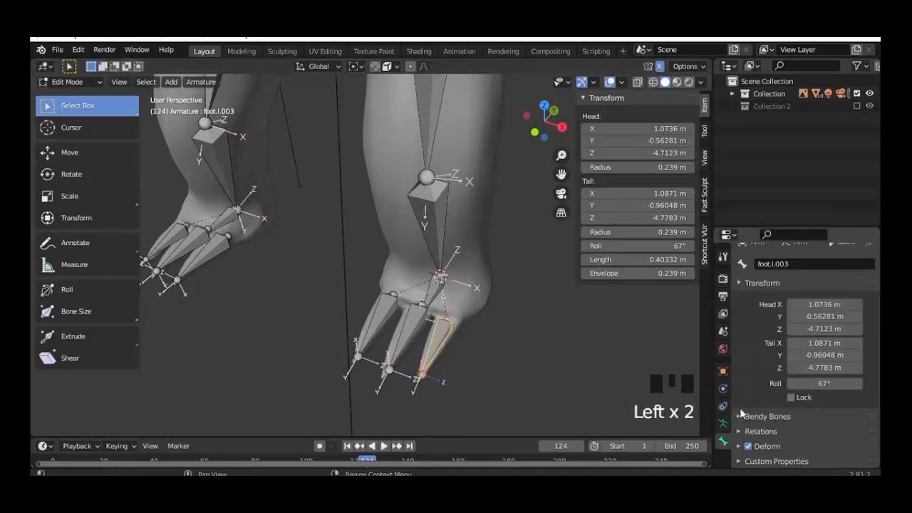
pyautogui.scroll(1, 741, 388)
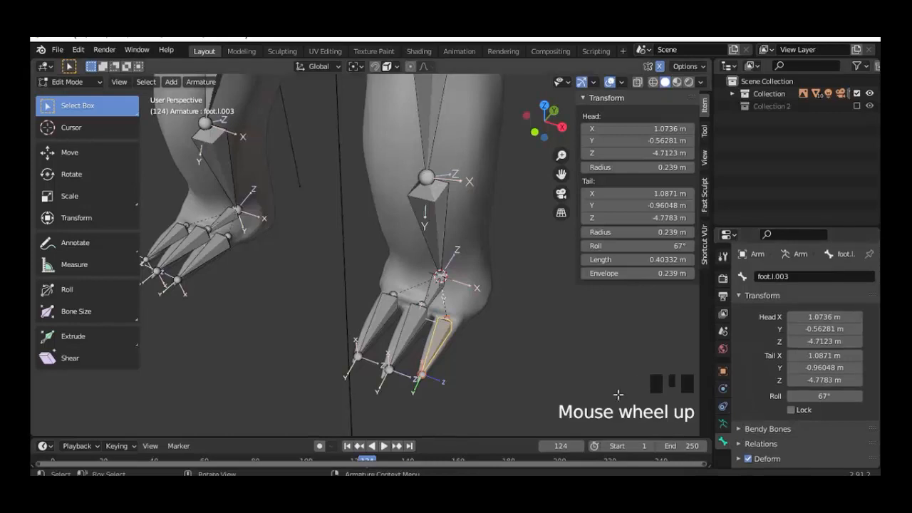
pyautogui.keyDown('ctrl'); pyautogui.click(414, 326); pyautogui.keyUp('ctrl')
pyautogui.keyDown('ctrl'); pyautogui.click(383, 317); pyautogui.keyUp('ctrl')
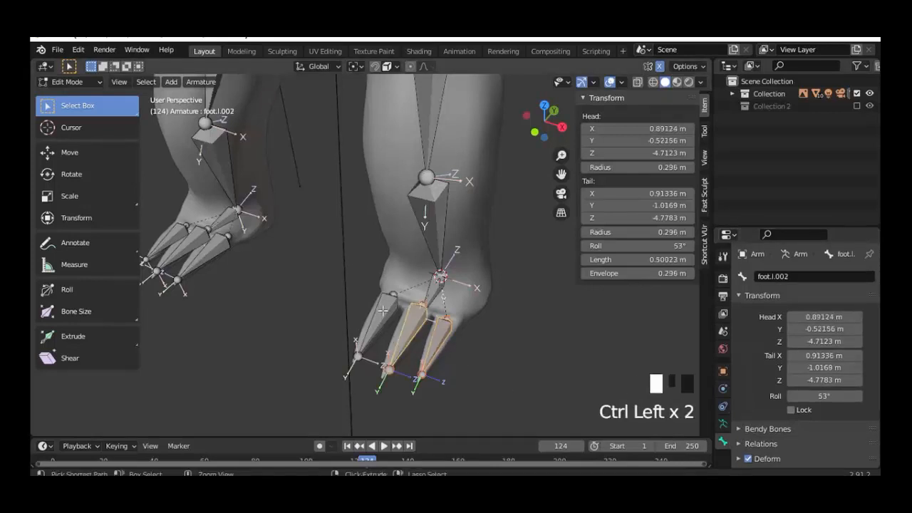
pyautogui.keyDown('ctrl'); pyautogui.click(421, 317); pyautogui.keyUp('ctrl')
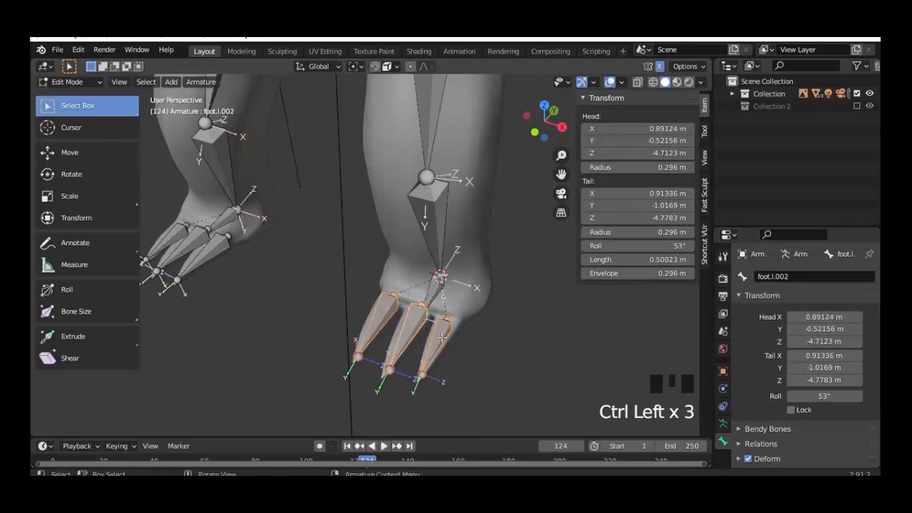
pyautogui.click(469, 344)
pyautogui.keyDown('shift'); pyautogui.click(407, 333); pyautogui.keyUp('shift')
pyautogui.keyDown('shift'); pyautogui.click(378, 324); pyautogui.keyUp('shift')
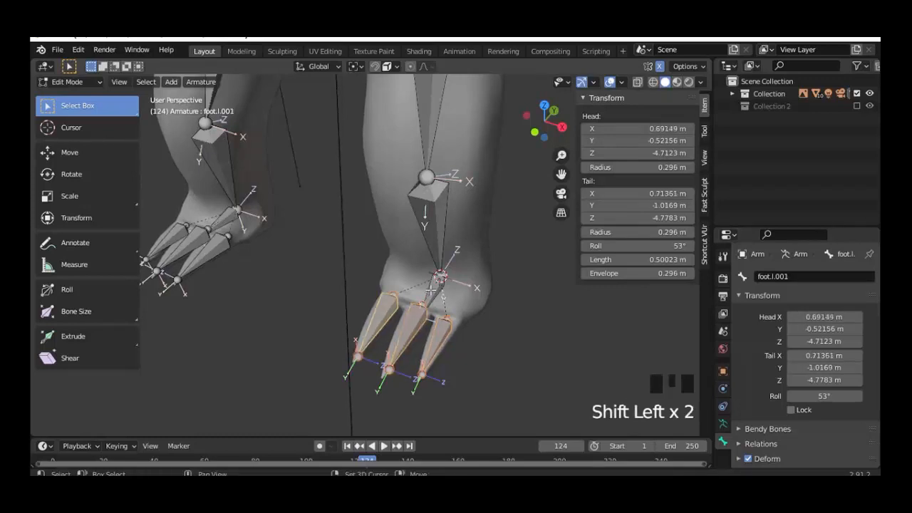
pyautogui.keyDown('shift'); pyautogui.click(430, 289); pyautogui.keyUp('shift')
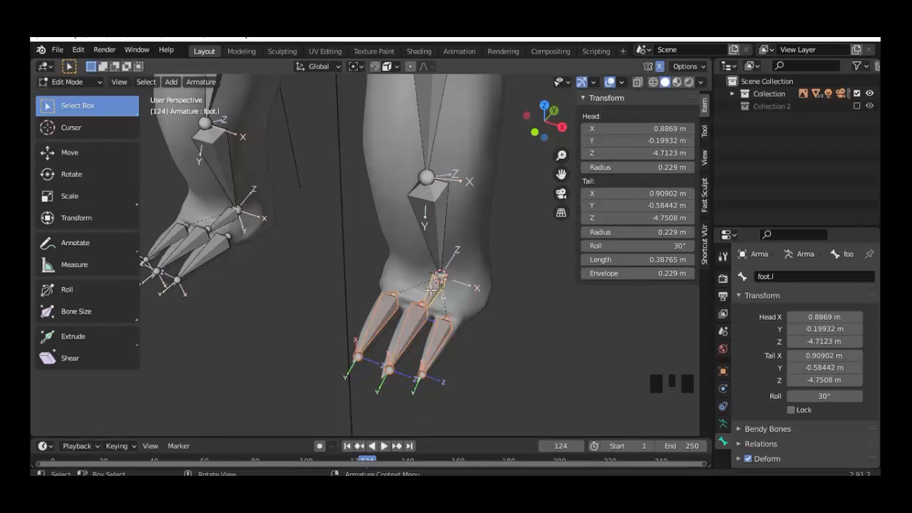
# Step: Parent the three toe bones to foot.l with Keep Offset
pyautogui.hotkey('ctrl', 'p')
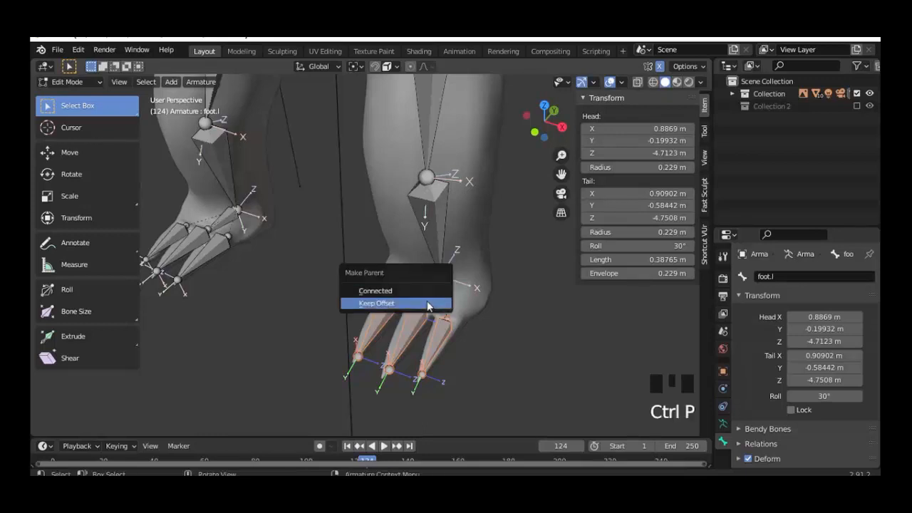
pyautogui.click(427, 300)
pyautogui.moveTo(442, 338); pyautogui.dragTo(362, 332, button='middle')
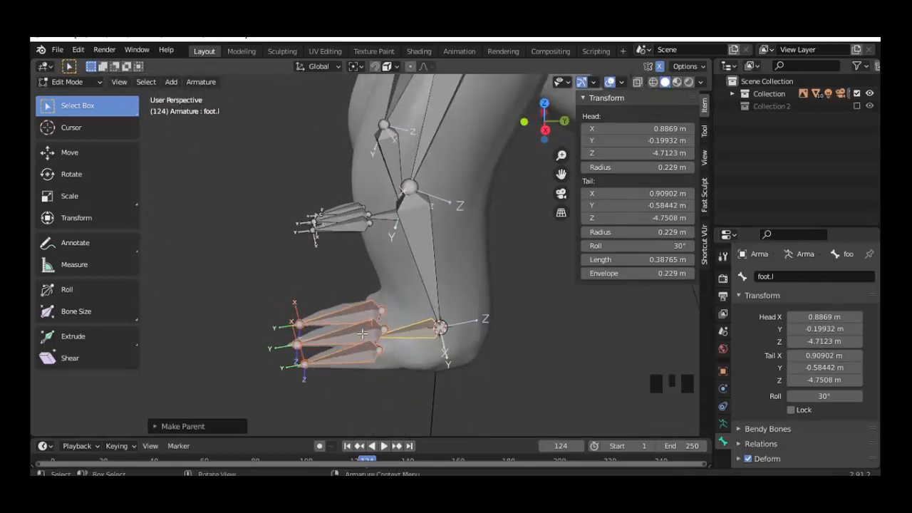
pyautogui.moveTo(393, 340); pyautogui.dragTo(431, 314, button='middle')
pyautogui.click(432, 314)
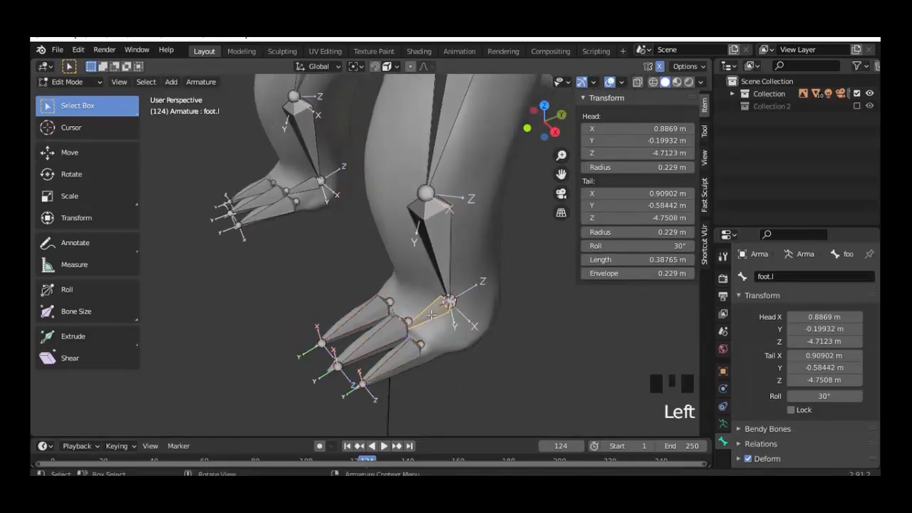
pyautogui.press('KP_3')
pyautogui.scroll(4, 416, 360)
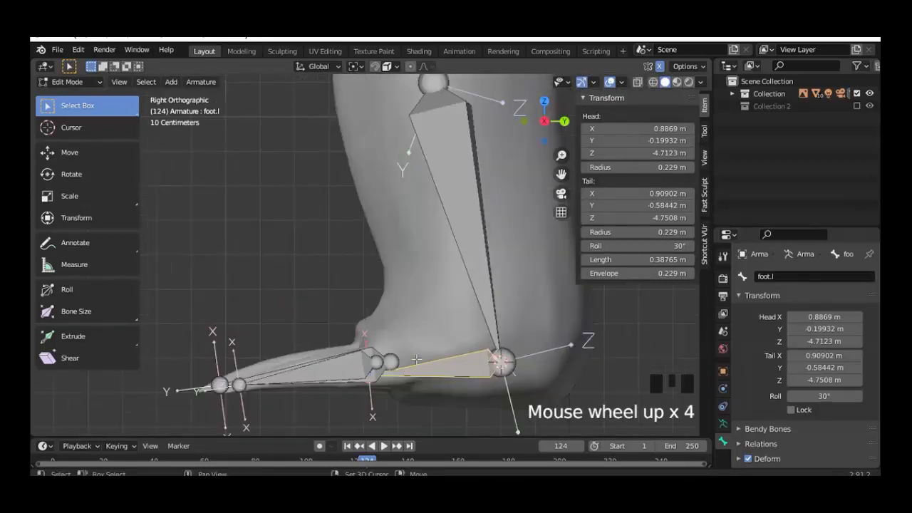
# Step: In wireframe view, move foot.l's tail back along Y to shorten it inside the foot mesh
pyautogui.hotkey('shift', 'z')
pyautogui.click(380, 380)
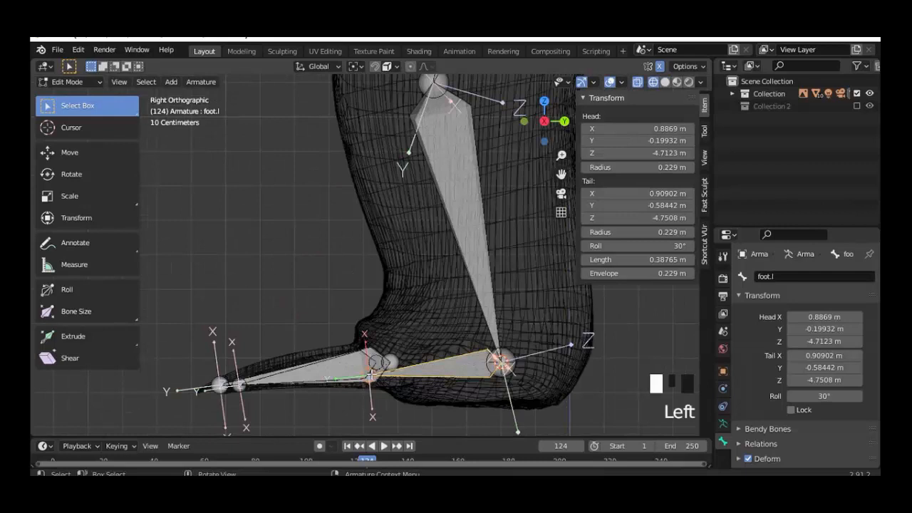
pyautogui.press('g')
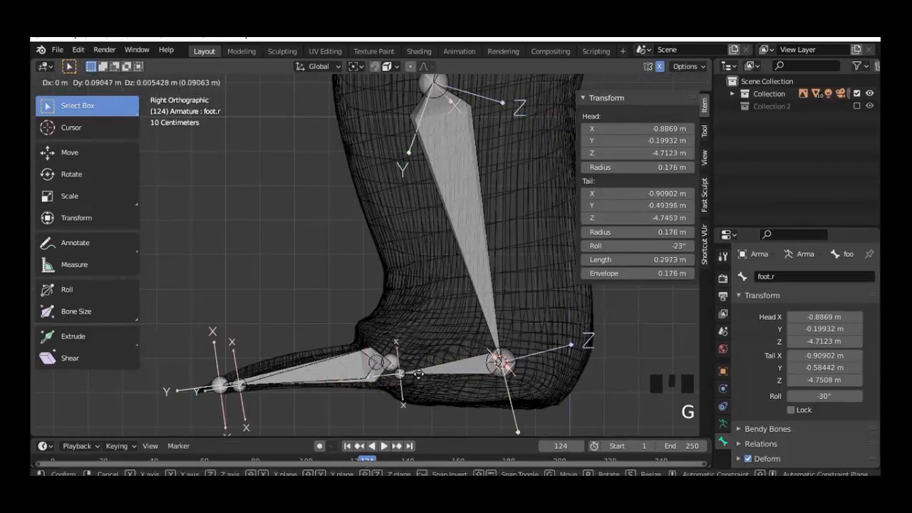
pyautogui.rightClick(409, 375)
pyautogui.press('g')
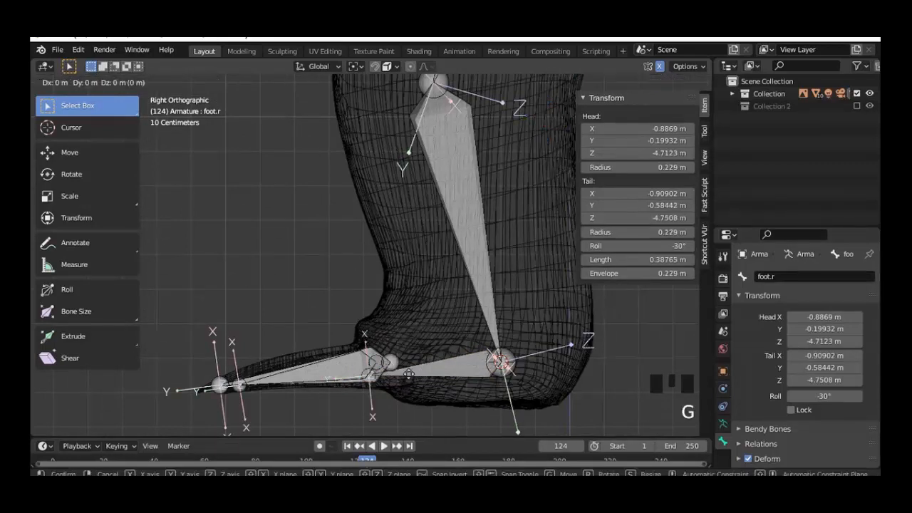
pyautogui.press('y')
pyautogui.click(438, 390)
pyautogui.moveTo(439, 390); pyautogui.dragTo(495, 77, button='middle')
pyautogui.scroll(-3, 446, 407)
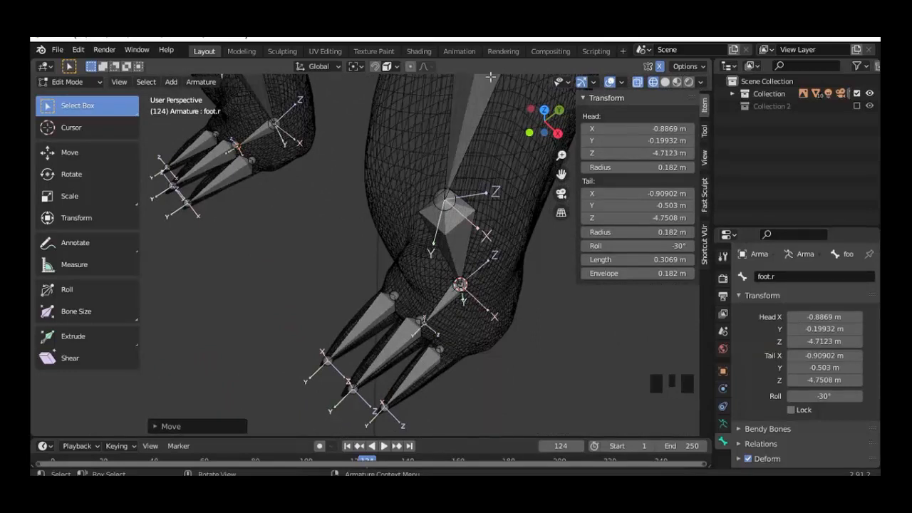
# Step: Select the outer toe bone and switch to circle select with W
pyautogui.moveTo(432, 307); pyautogui.dragTo(420, 313, button='middle')
pyautogui.click(399, 307)
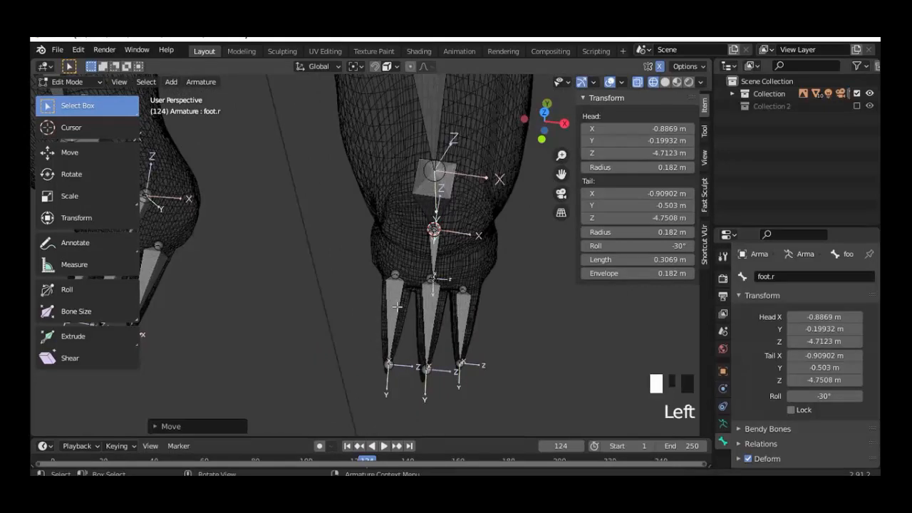
pyautogui.scroll(2, 416, 330)
pyautogui.press('w')
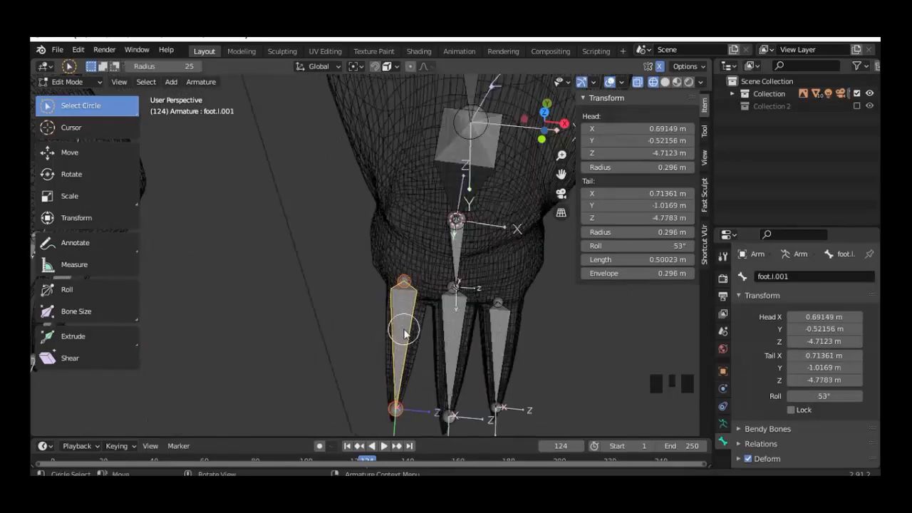
# Step: Subdivide the first three selected toe bones in two
pyautogui.rightClick(403, 330)
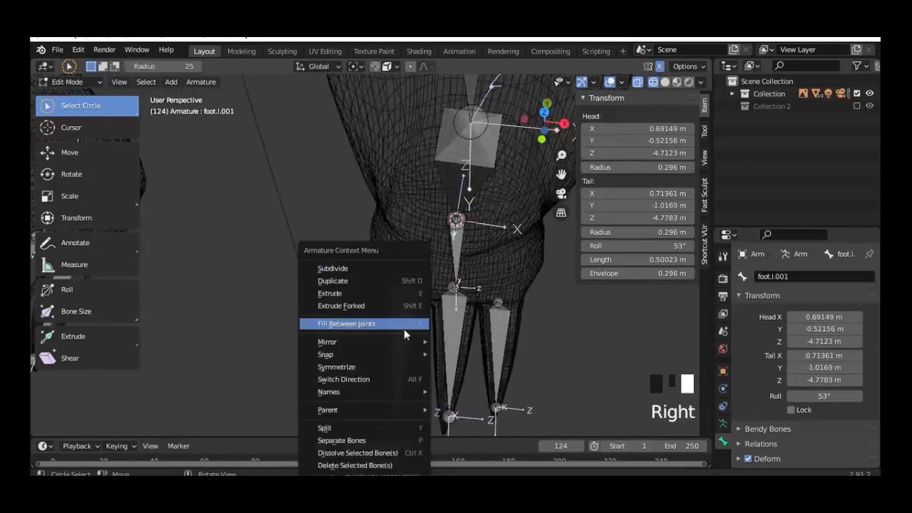
pyautogui.click(356, 269)
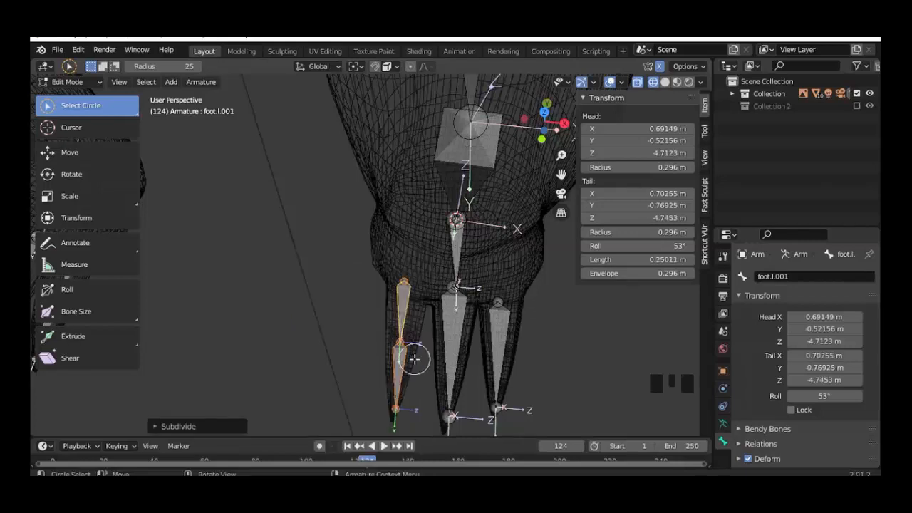
pyautogui.moveTo(410, 365); pyautogui.dragTo(466, 310, button='middle')
pyautogui.click(467, 310)
pyautogui.rightClick(456, 299)
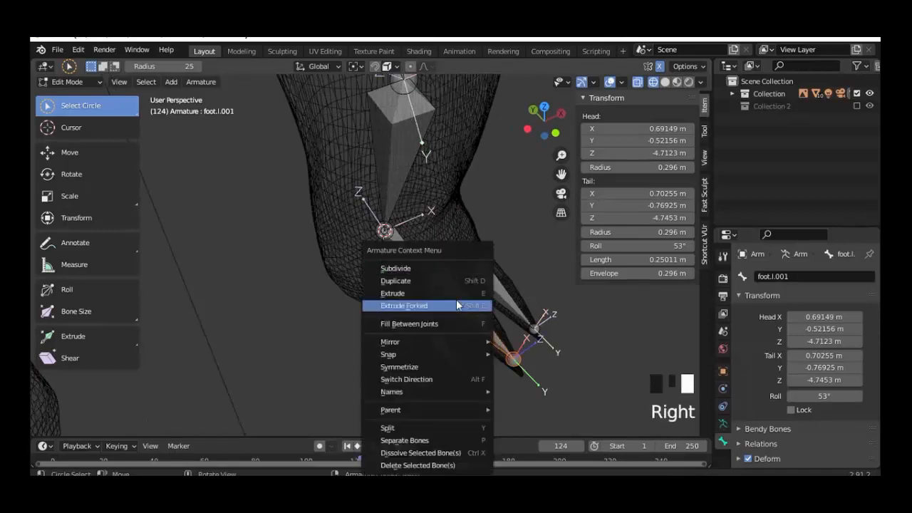
pyautogui.click(429, 268)
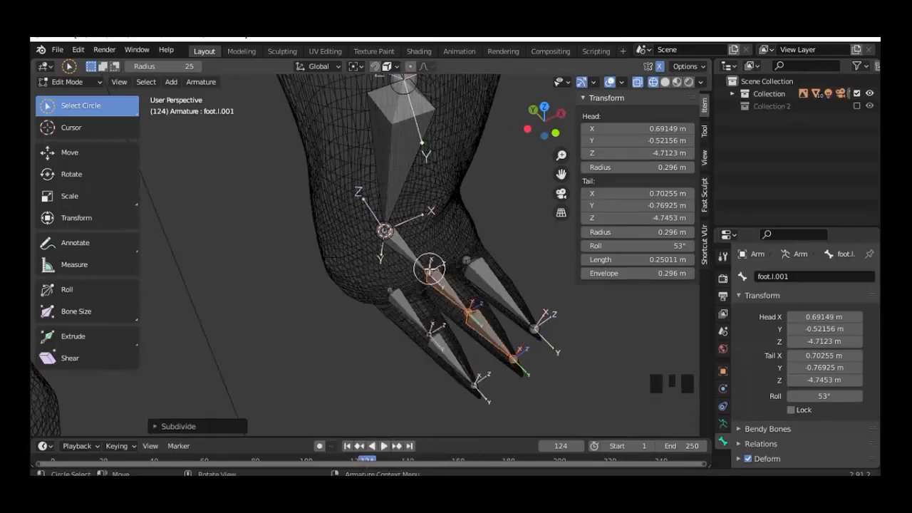
pyautogui.click(497, 287)
pyautogui.rightClick(449, 269)
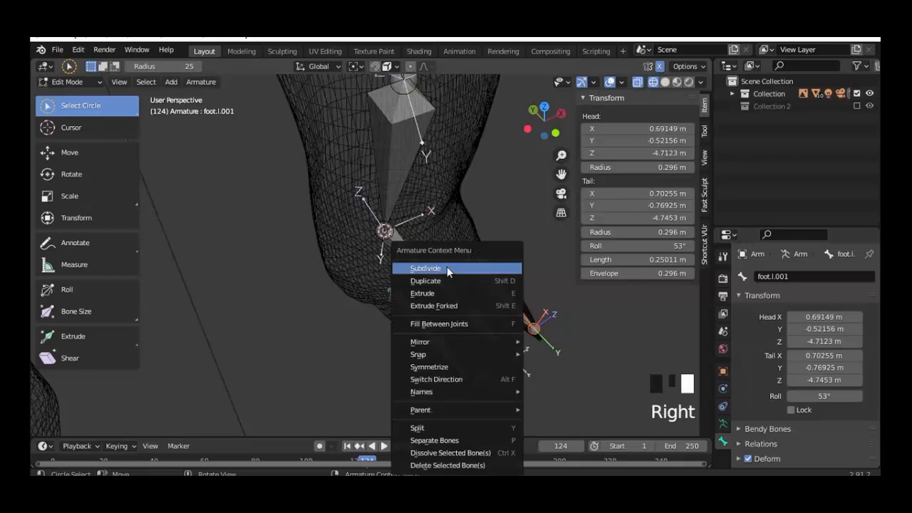
pyautogui.click(447, 266)
# Step: Subdivide the remaining toe bones, including middle foot.l.005 and inner foot.l.004
pyautogui.click(521, 319)
pyautogui.click(516, 319)
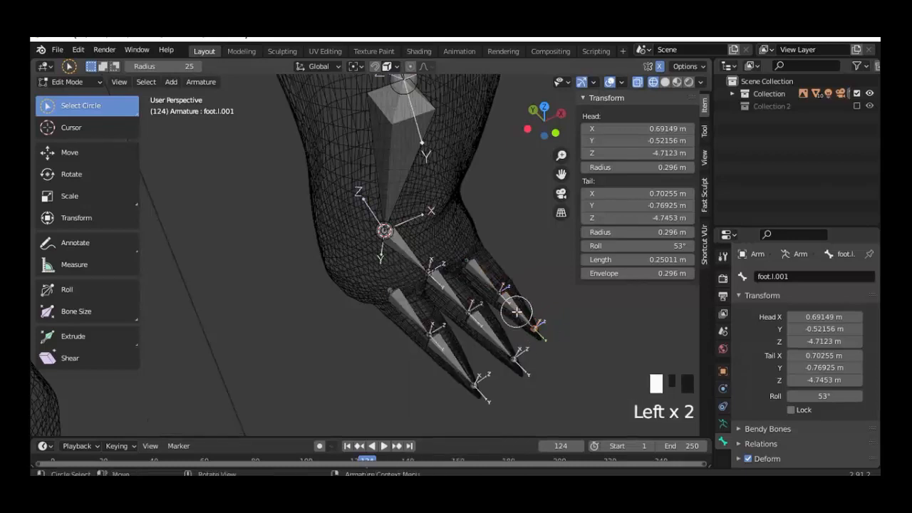
pyautogui.click(514, 307)
pyautogui.click(515, 314)
pyautogui.moveTo(515, 313); pyautogui.dragTo(499, 314, button='middle')
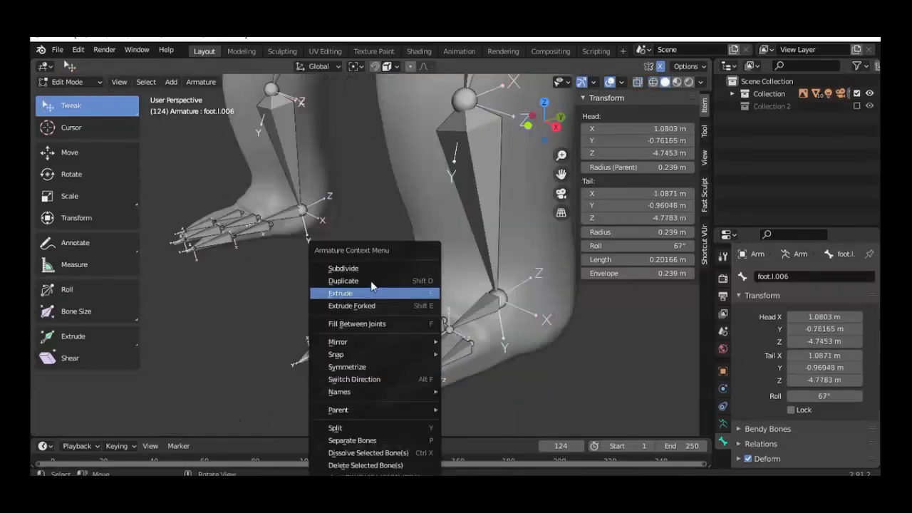
pyautogui.click(370, 268)
pyautogui.click(379, 360)
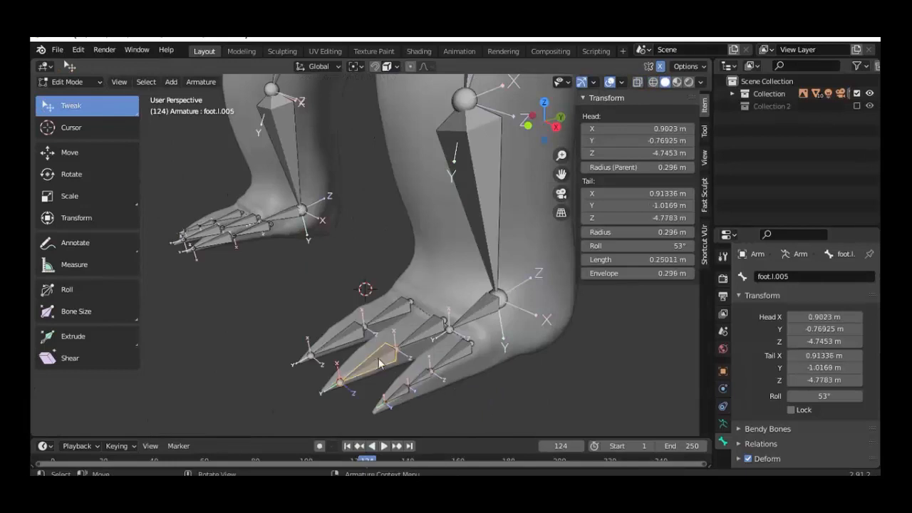
pyautogui.rightClick(380, 364)
pyautogui.click(352, 269)
pyautogui.click(340, 341)
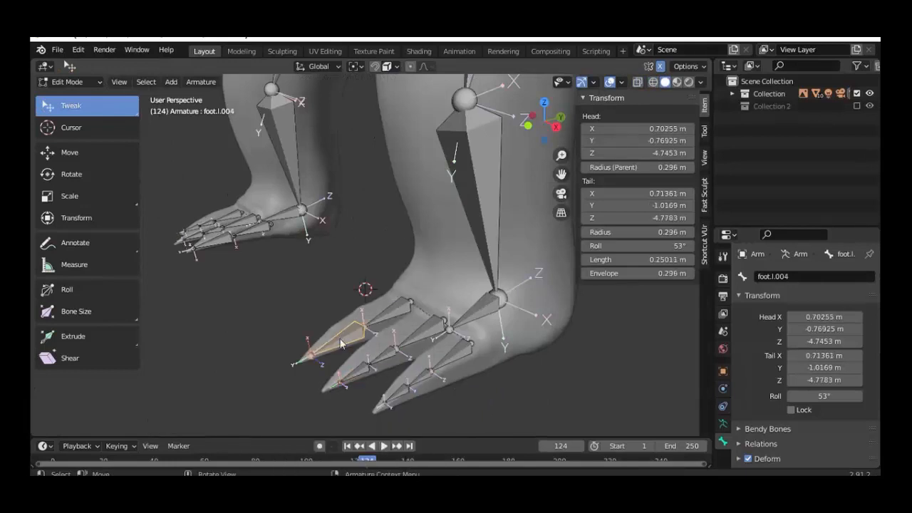
pyautogui.rightClick(340, 342)
pyautogui.click(311, 278)
# Step: Slide two toe joints, including foot.l.004's, along global Y to fit inside the toes
pyautogui.moveTo(347, 357); pyautogui.dragTo(444, 292, button='middle')
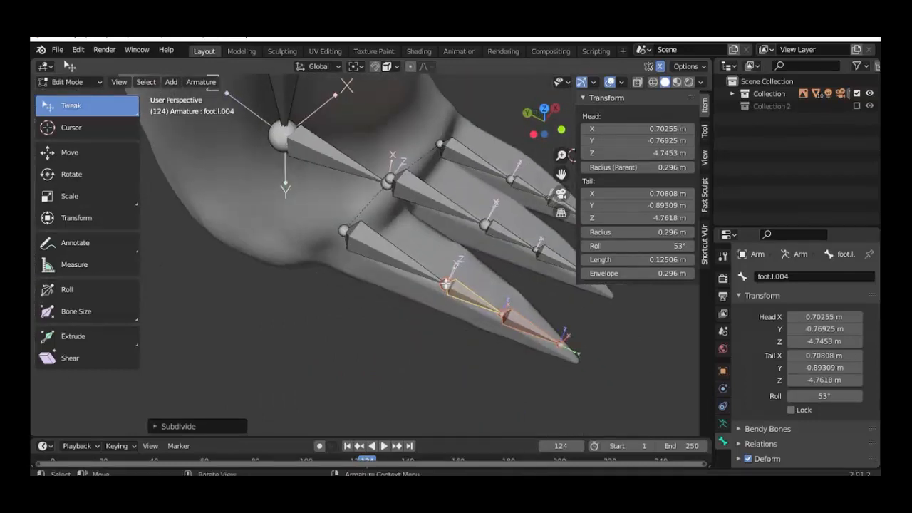
pyautogui.click(445, 284)
pyautogui.press('g')
pyautogui.press('y')
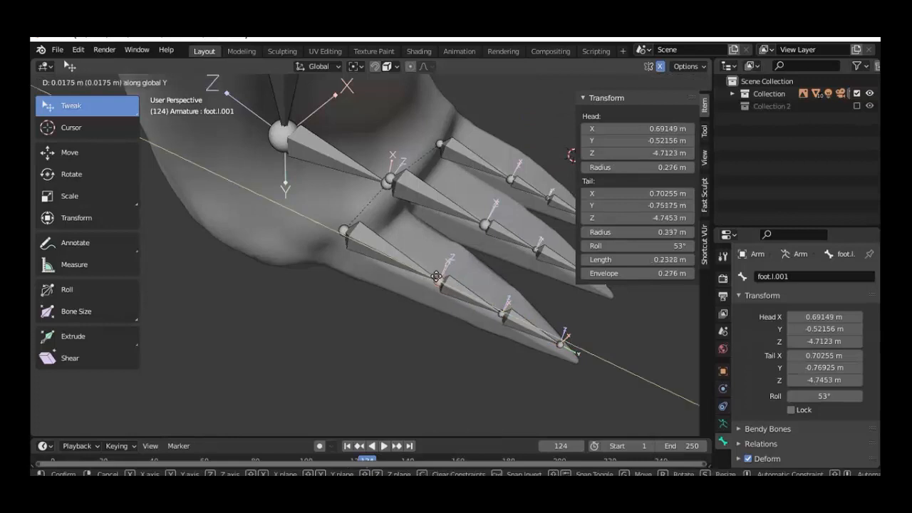
pyautogui.click(484, 299)
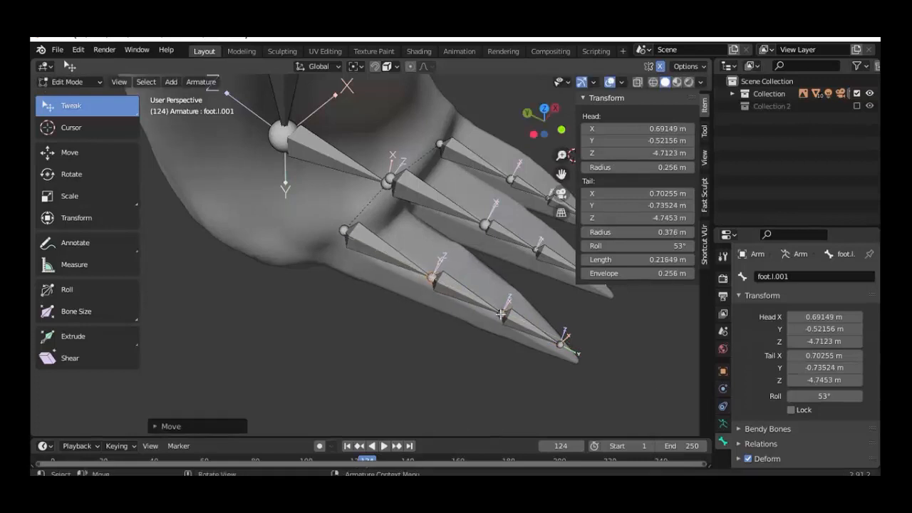
pyautogui.click(502, 314)
pyautogui.press('g')
pyautogui.press('y')
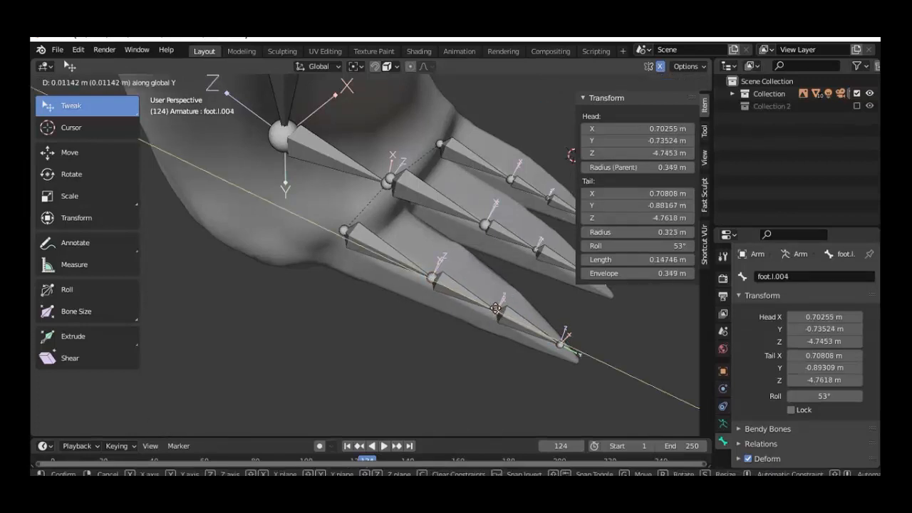
pyautogui.click(499, 308)
# Step: Slide the middle toe's joint along global Y inside the toe mesh
pyautogui.moveTo(499, 308); pyautogui.dragTo(434, 374, button='middle')
pyautogui.click(546, 337)
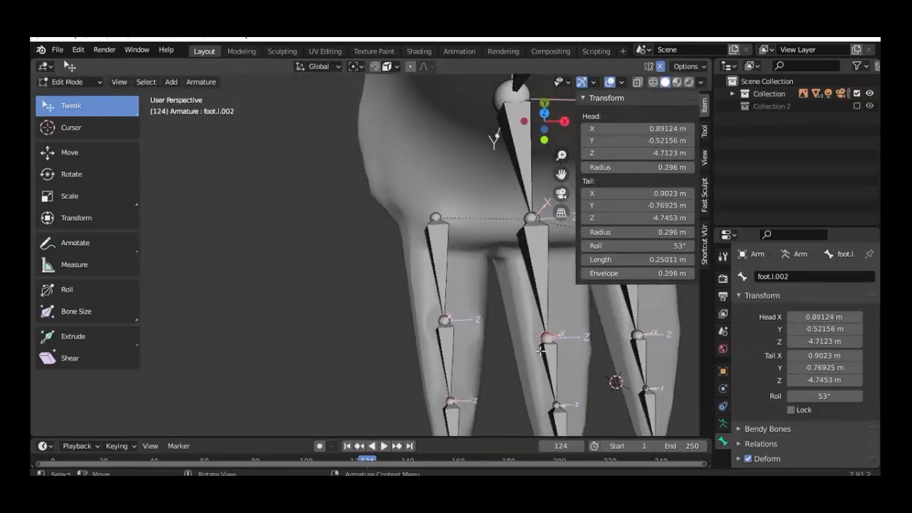
pyautogui.moveTo(546, 336); pyautogui.dragTo(545, 329, button='middle')
pyautogui.press('g')
pyautogui.press('y')
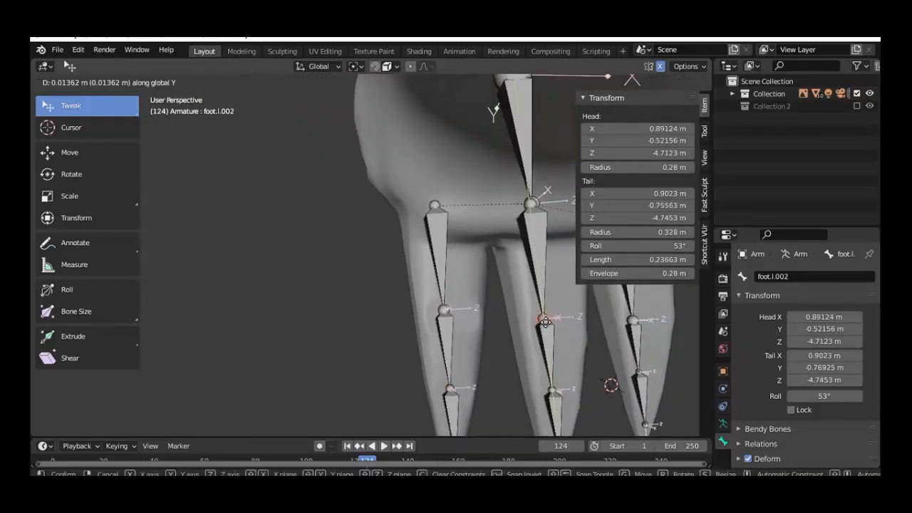
pyautogui.click(546, 321)
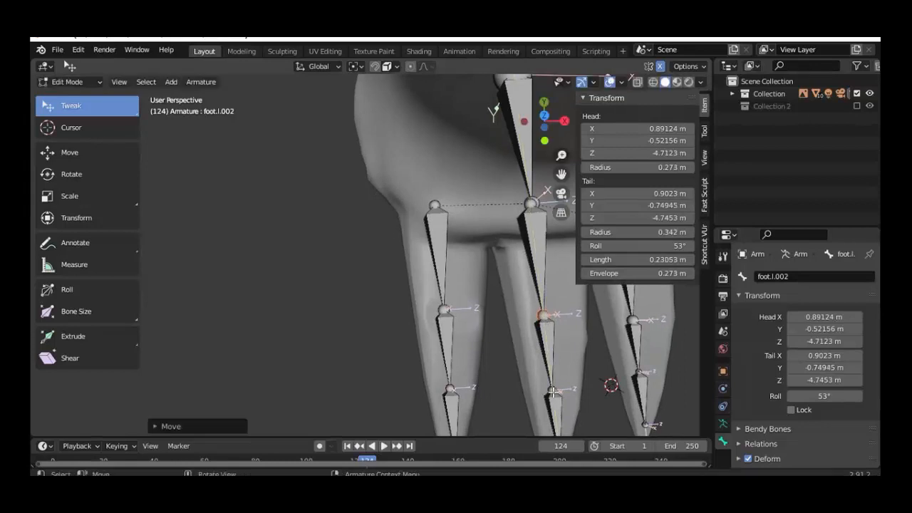
# Step: Extrude a new tip bone along Y from the middle toe's tip
pyautogui.click(553, 391)
pyautogui.press('e')
pyautogui.press('y')
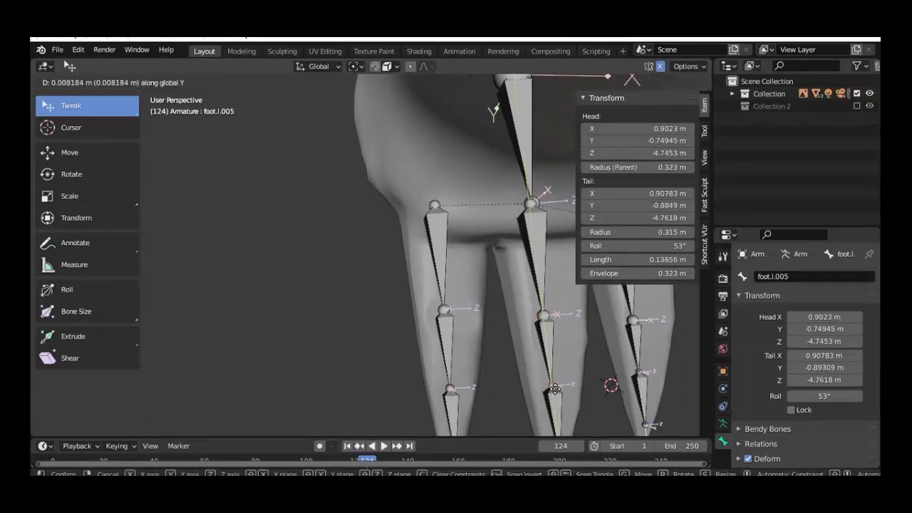
pyautogui.click(555, 389)
pyautogui.moveTo(554, 390); pyautogui.dragTo(449, 176, button='middle')
pyautogui.moveTo(456, 213); pyautogui.dragTo(450, 358, button='middle')
# Step: In right side view, slide the foot.l.003 joint along global Y
pyautogui.click(474, 363)
pyautogui.press('KP_3')
pyautogui.scroll(4, 312, 229)
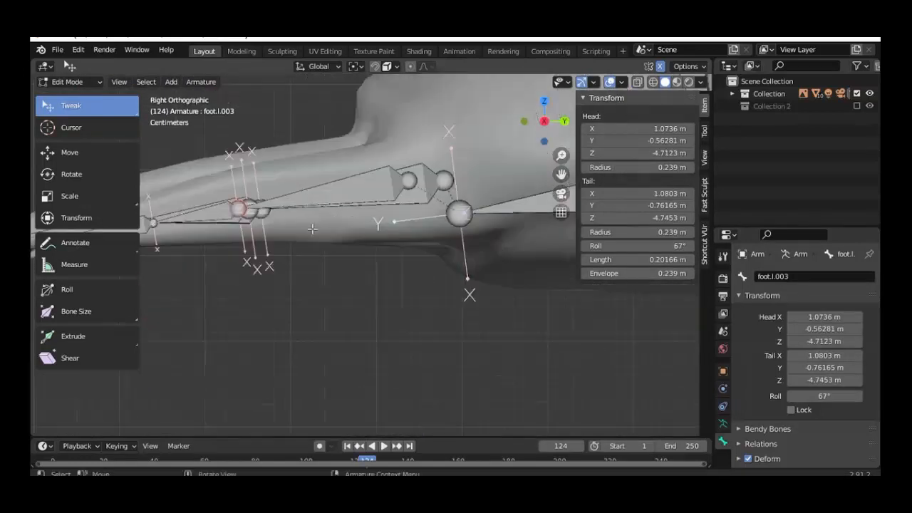
pyautogui.moveTo(312, 229); pyautogui.dragTo(431, 368, button='middle')
pyautogui.scroll(1, 431, 368)
pyautogui.press('g')
pyautogui.press('y')
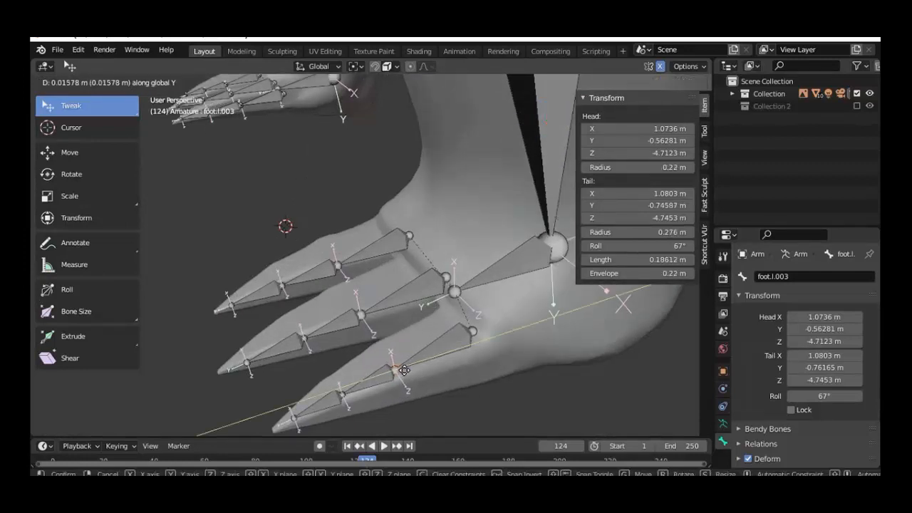
pyautogui.click(399, 371)
# Step: Adjust the length of tip bone foot.l.006 along global Y
pyautogui.click(343, 394)
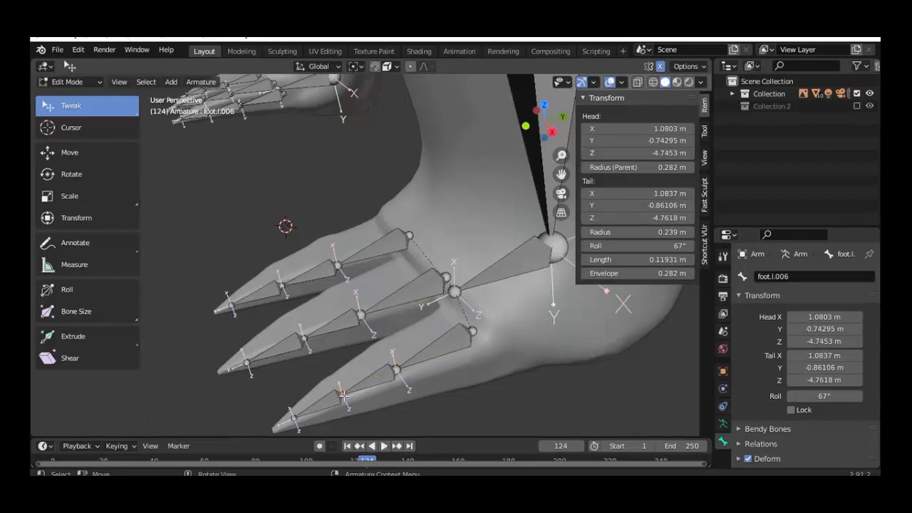
pyautogui.press('g')
pyautogui.press('y')
pyautogui.click(343, 394)
pyautogui.moveTo(343, 394); pyautogui.dragTo(321, 326, button='middle')
pyautogui.scroll(-5, 381, 362)
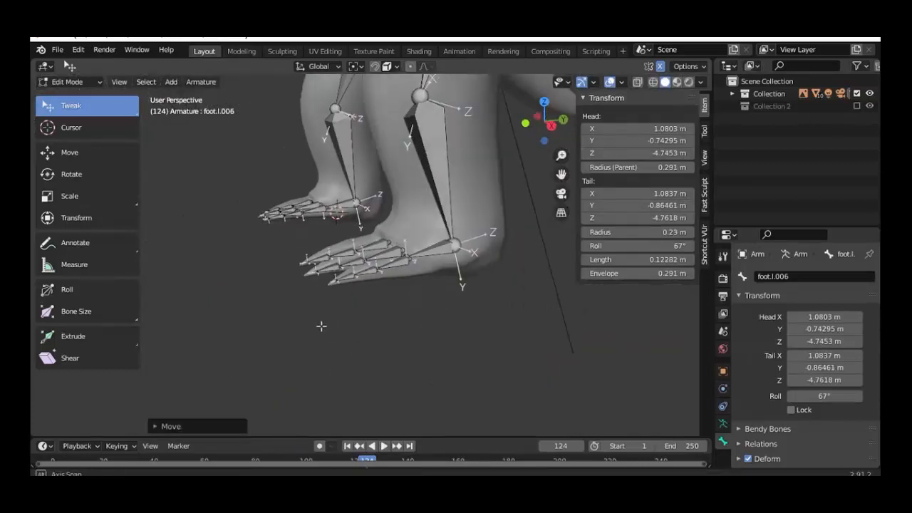
# Step: Switch the armature to Pose Mode and select the toe bone foot.l.007
pyautogui.click(69, 81)
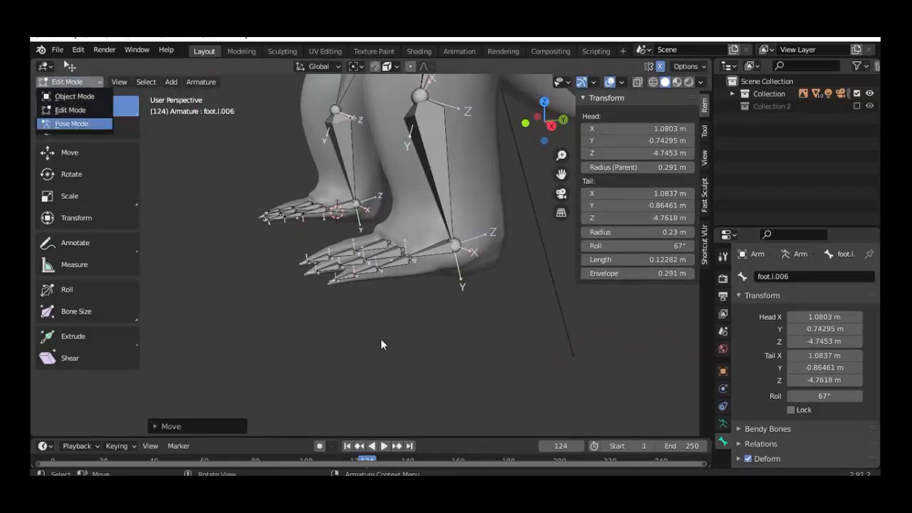
pyautogui.press('Return')
pyautogui.scroll(4, 379, 325)
pyautogui.click(308, 312)
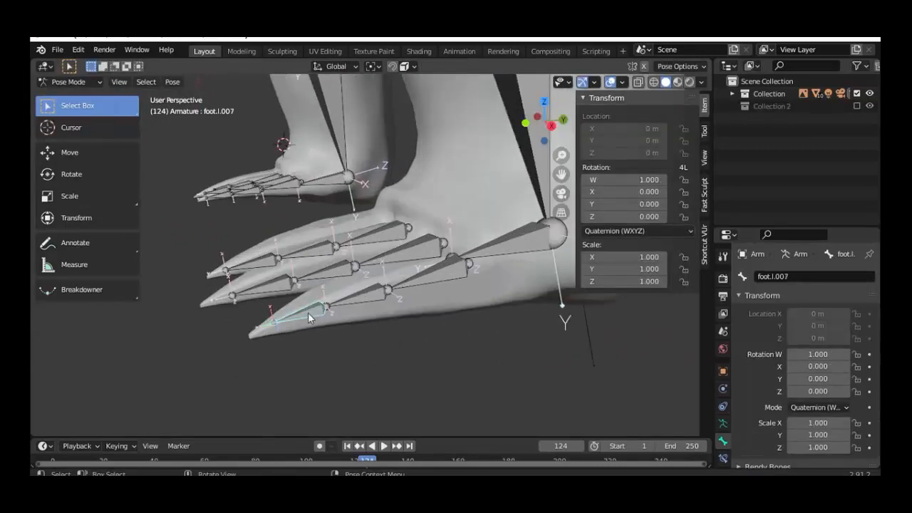
# Step: Test-rotate foot.l.007 from the side view, cancel the rotation, and orbit back to the legs
pyautogui.press('KP_1')
pyautogui.press('KP_3')
pyautogui.press('r')
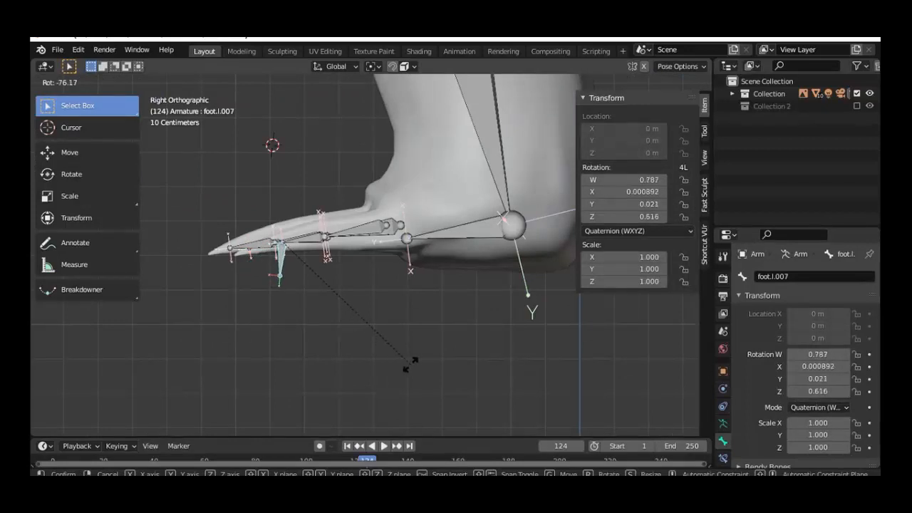
pyautogui.rightClick(337, 311)
pyautogui.moveTo(337, 311); pyautogui.dragTo(422, 365, button='middle')
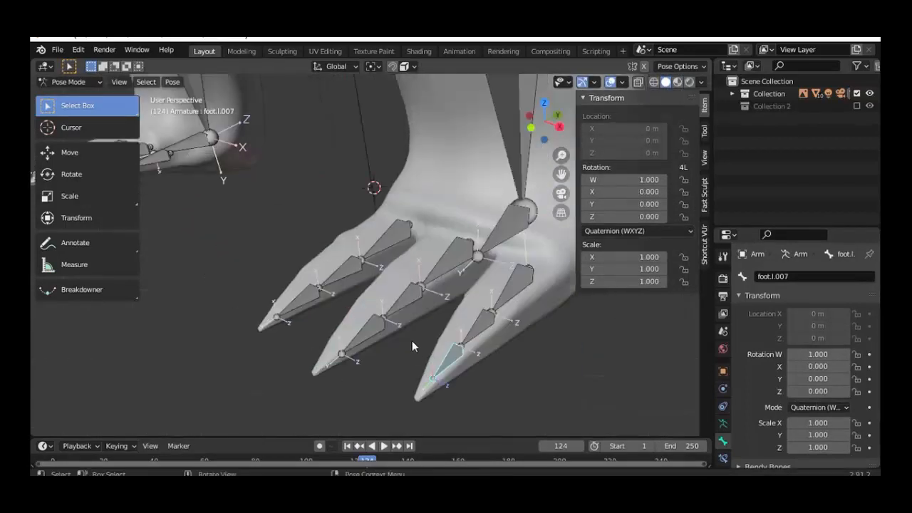
pyautogui.scroll(-4, 412, 345)
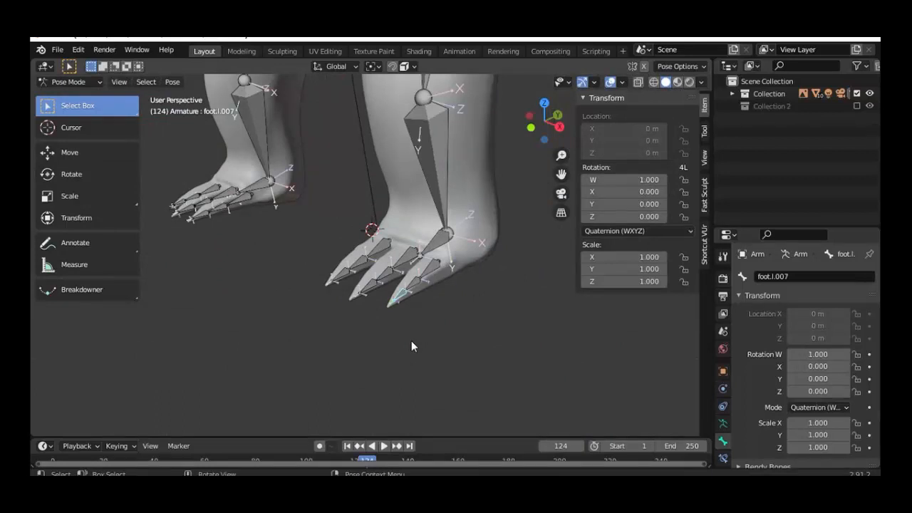
pyautogui.moveTo(411, 341); pyautogui.dragTo(445, 325, button='middle')
pyautogui.keyDown('shift'); pyautogui.moveTo(438, 281); pyautogui.dragTo(340, 273, button='middle'); pyautogui.keyUp('shift')
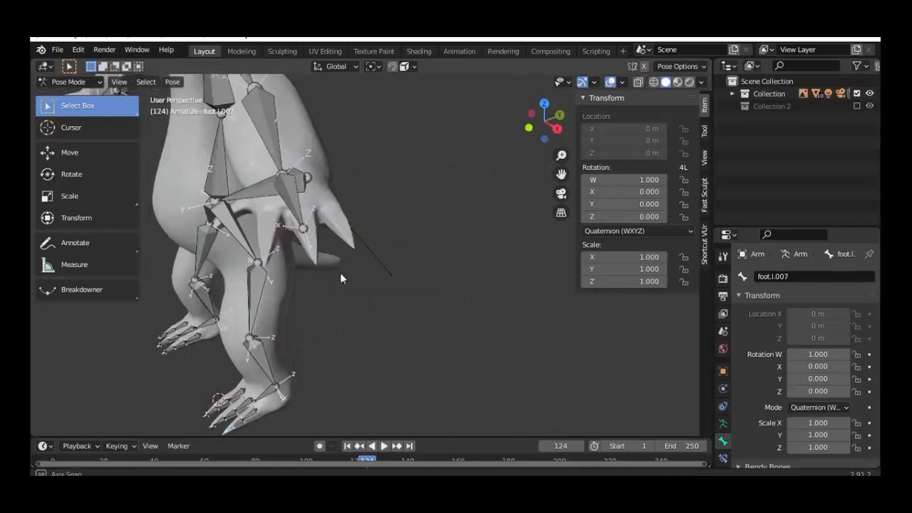
# Step: Return to Edit Mode and select the hand.l bone, viewing it from the right side
pyautogui.click(74, 84)
pyautogui.click(70, 108)
pyautogui.click(265, 168)
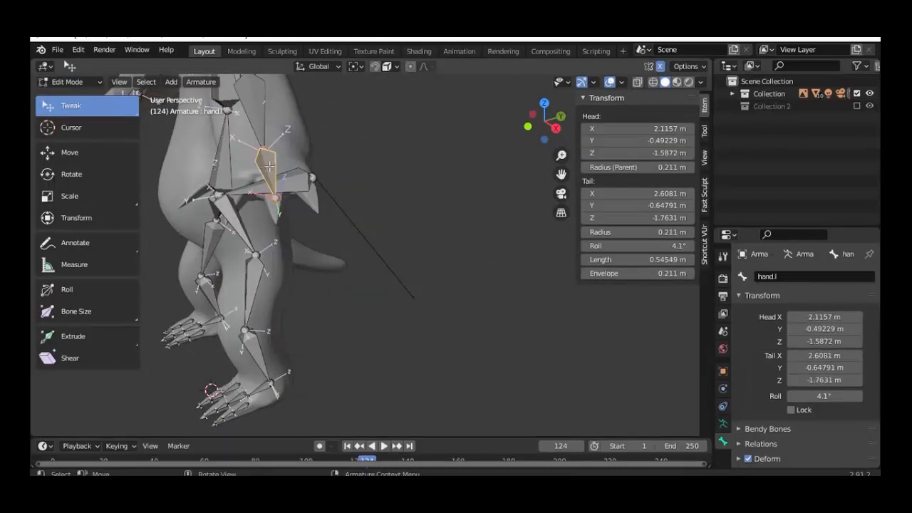
pyautogui.press('KP_3')
pyautogui.keyDown('shift'); pyautogui.moveTo(278, 168); pyautogui.dragTo(394, 291, button='middle'); pyautogui.keyUp('shift')
pyautogui.scroll(5, 394, 290)
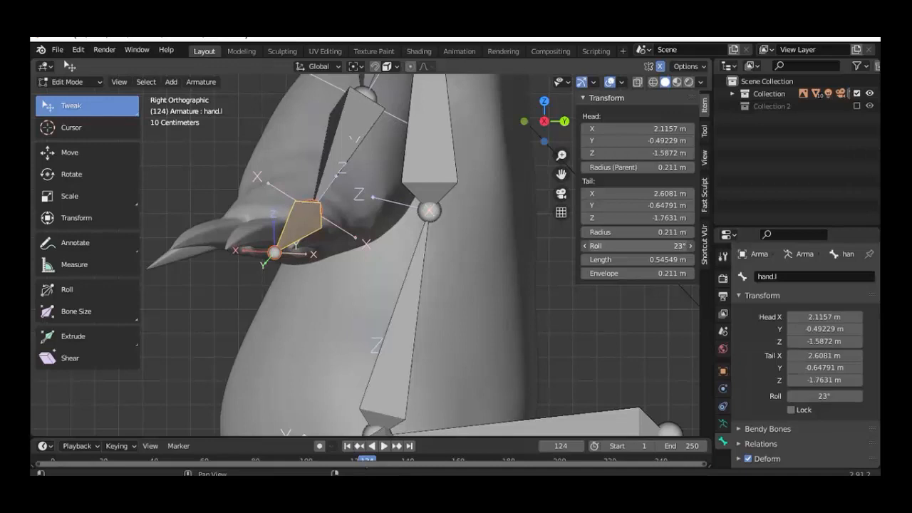
pyautogui.scroll(-4, 506, 268)
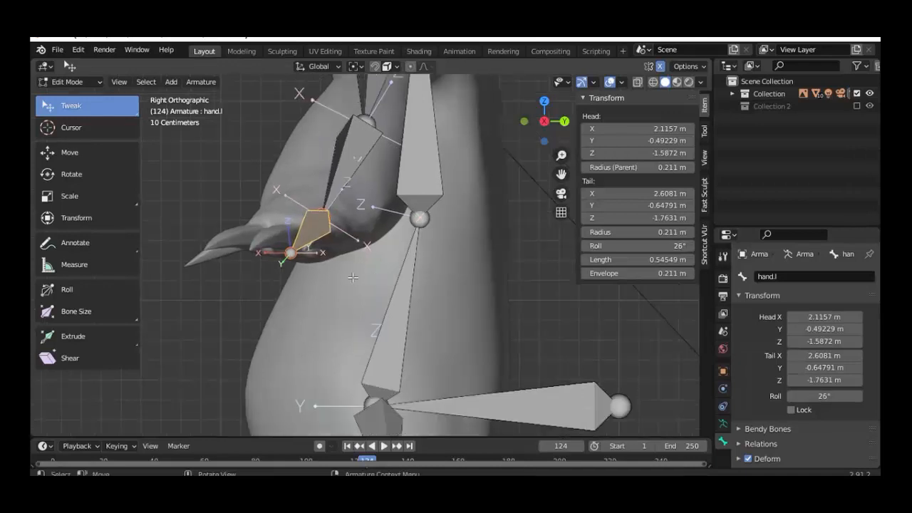
pyautogui.moveTo(506, 268); pyautogui.dragTo(379, 279, button='middle')
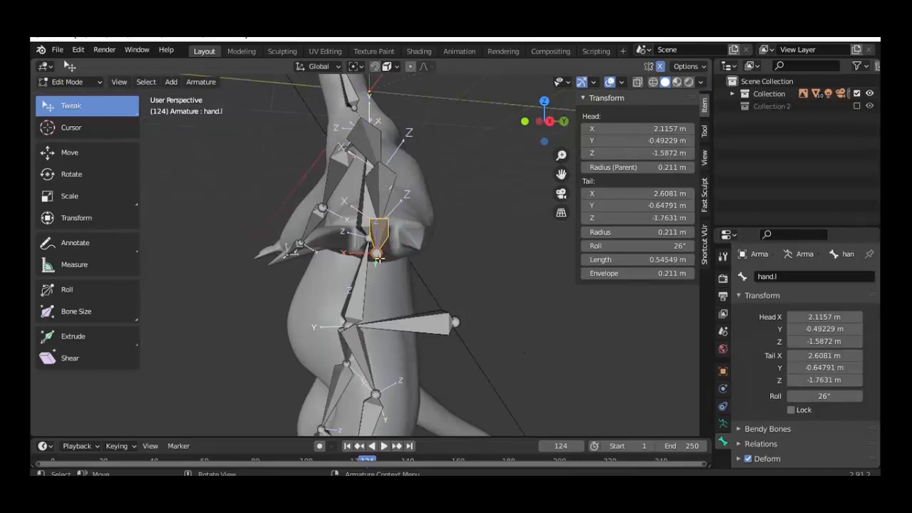
# Step: Frame hand.l in an orthographic front view and shorten its tail along X
pyautogui.moveTo(379, 259); pyautogui.dragTo(422, 324, button='middle')
pyautogui.press('KP_5')
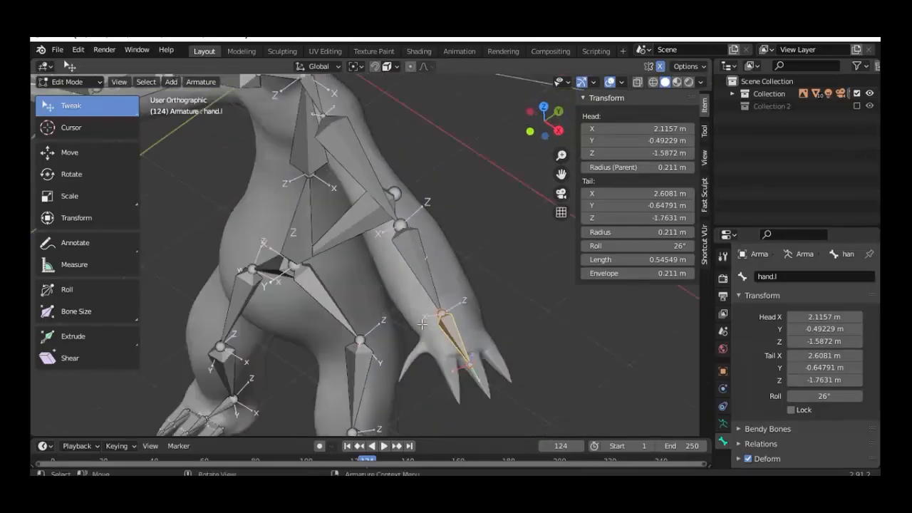
pyautogui.press('KP_7')
pyautogui.press('KP_1')
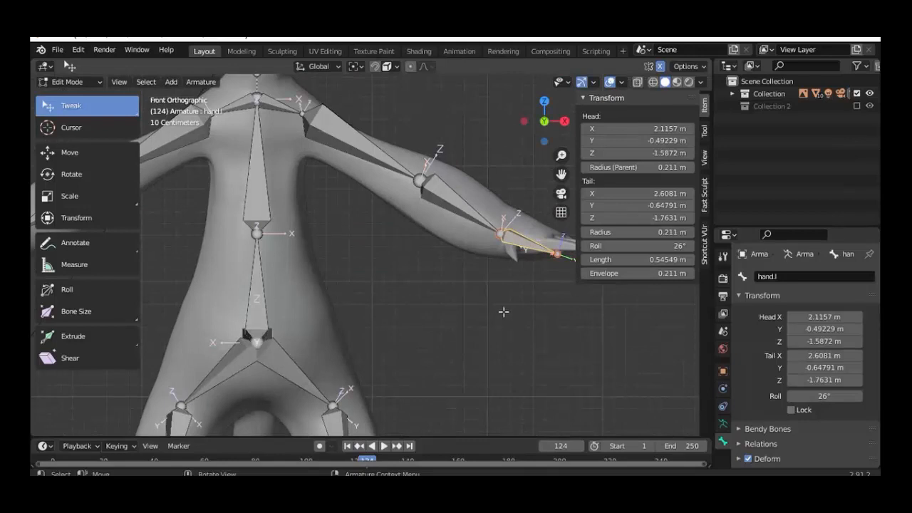
pyautogui.press('KP_Decimal')
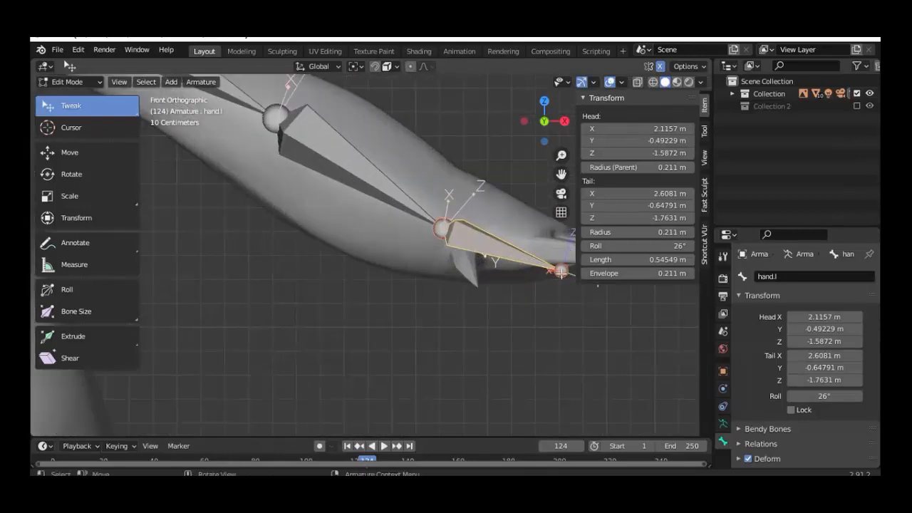
pyautogui.press('g')
pyautogui.press('x')
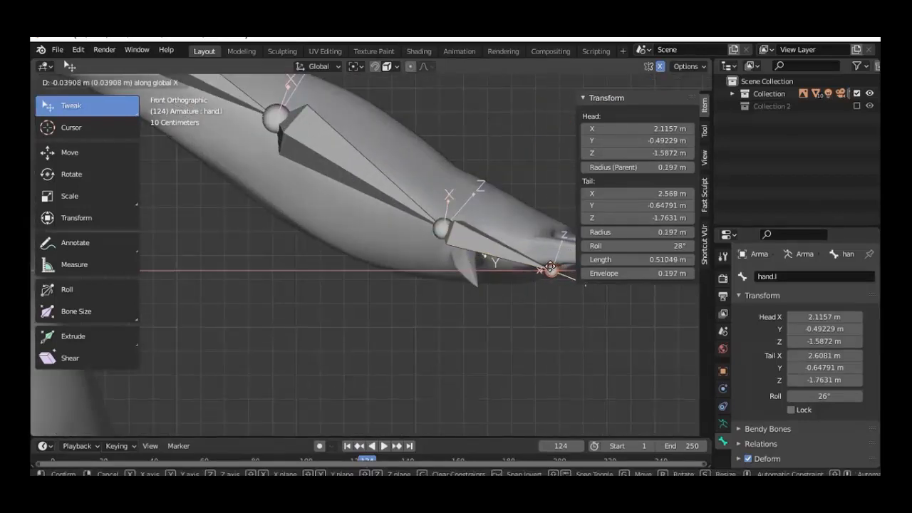
pyautogui.click(550, 268)
# Step: From the top view, set hand.l's tail to X 2.5976 and duplicate the bone
pyautogui.press('KP_7')
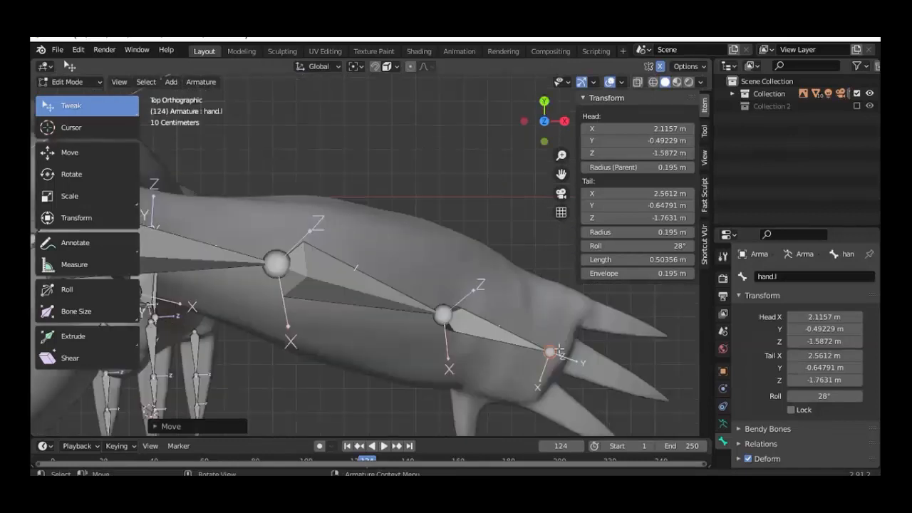
pyautogui.press('g')
pyautogui.press('x')
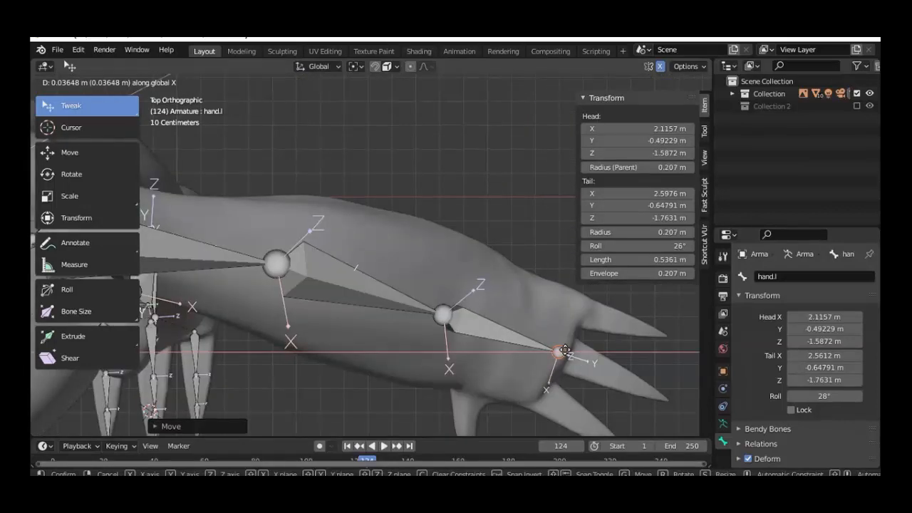
pyautogui.click(566, 351)
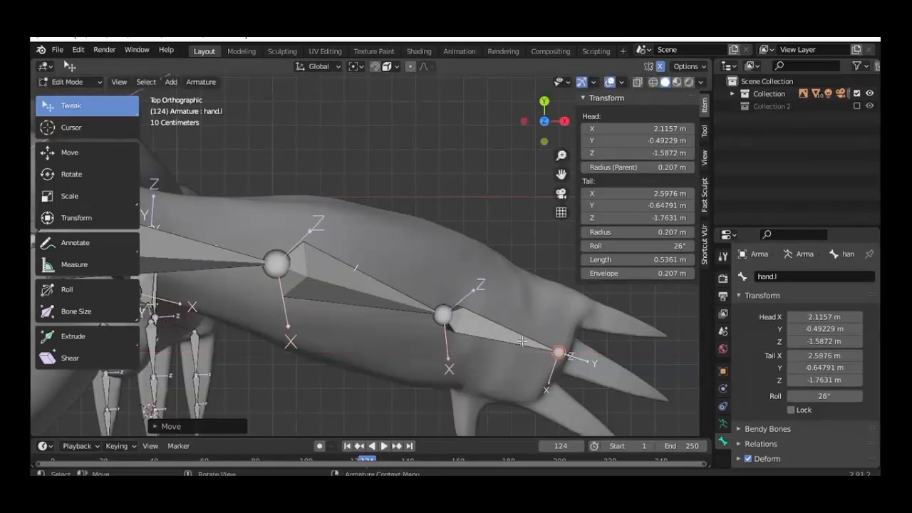
pyautogui.click(523, 342)
pyautogui.scroll(-2, 520, 345)
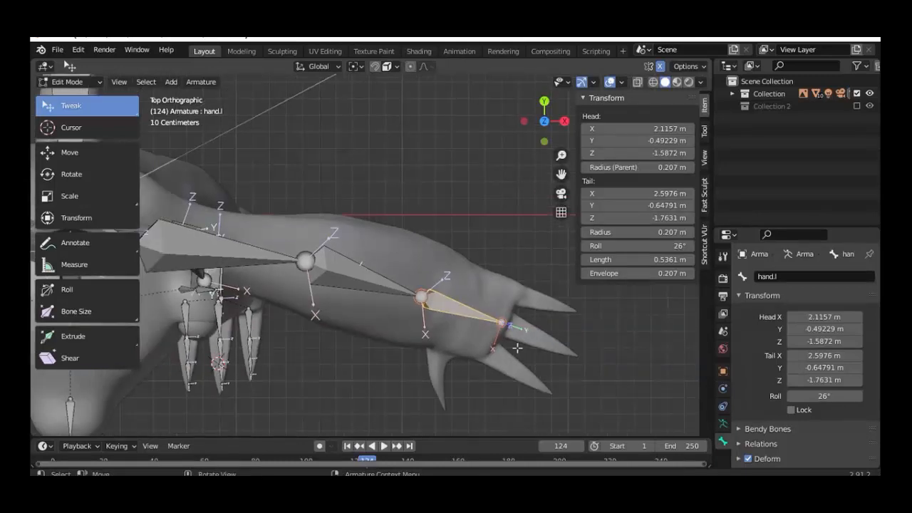
pyautogui.hotkey('shift', 'd')
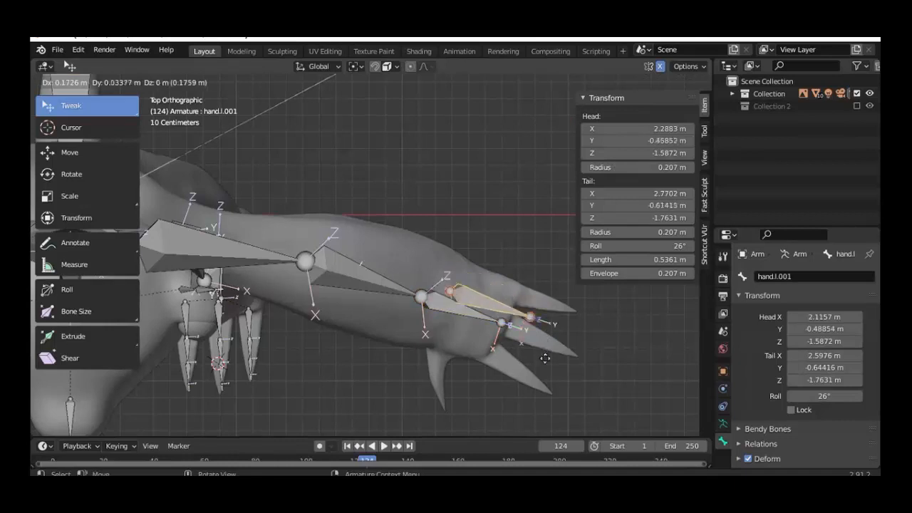
# Step: Place the duplicate hand.l.001 near the thumb and move its tail into the thumb claw
pyautogui.click(553, 398)
pyautogui.keyDown('shift'); pyautogui.moveTo(526, 380); pyautogui.dragTo(385, 201, button='middle'); pyautogui.keyUp('shift')
pyautogui.scroll(3, 493, 329)
pyautogui.scroll(1, 495, 281)
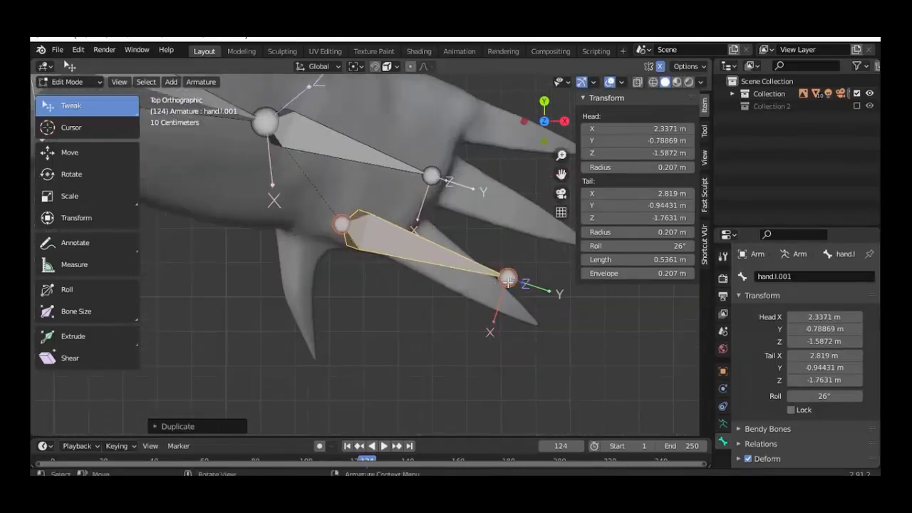
pyautogui.click(509, 280)
pyautogui.press('g')
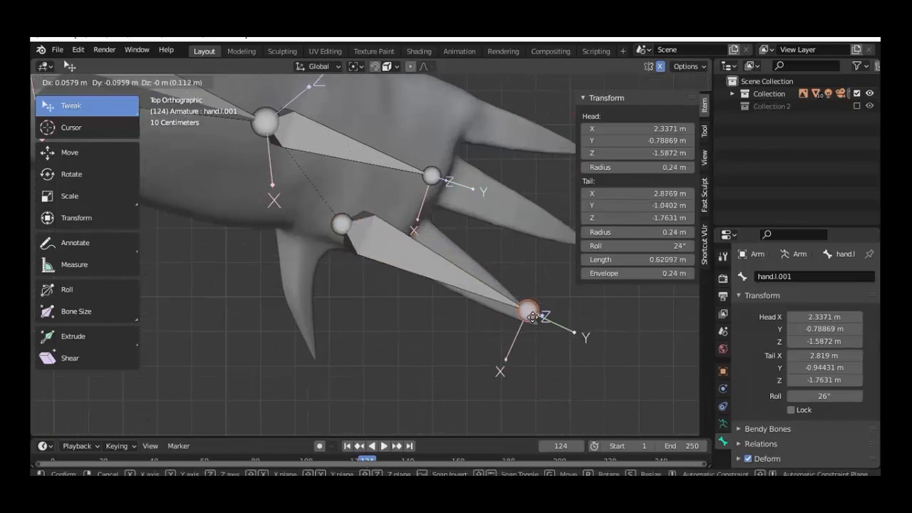
pyautogui.click(549, 343)
# Step: Move the lower finger bone's head further along the claw, checking from several numpad views
pyautogui.click(343, 227)
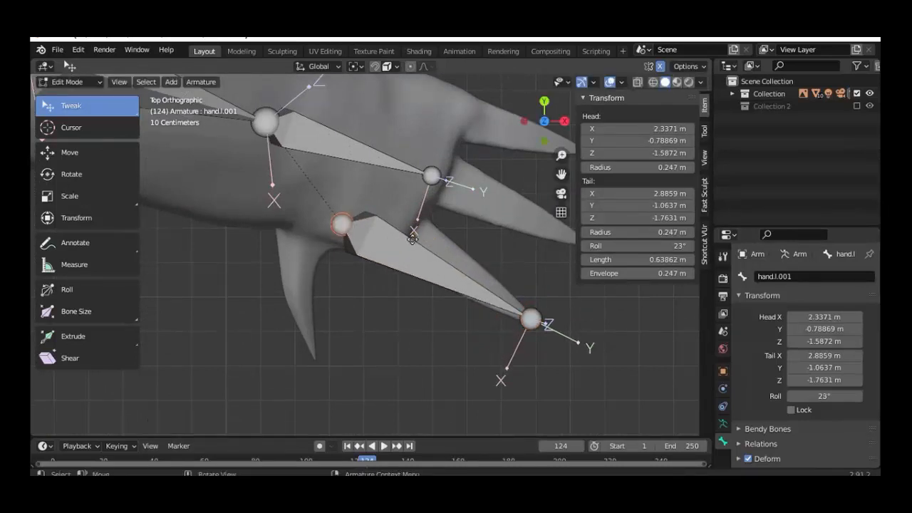
pyautogui.press('g')
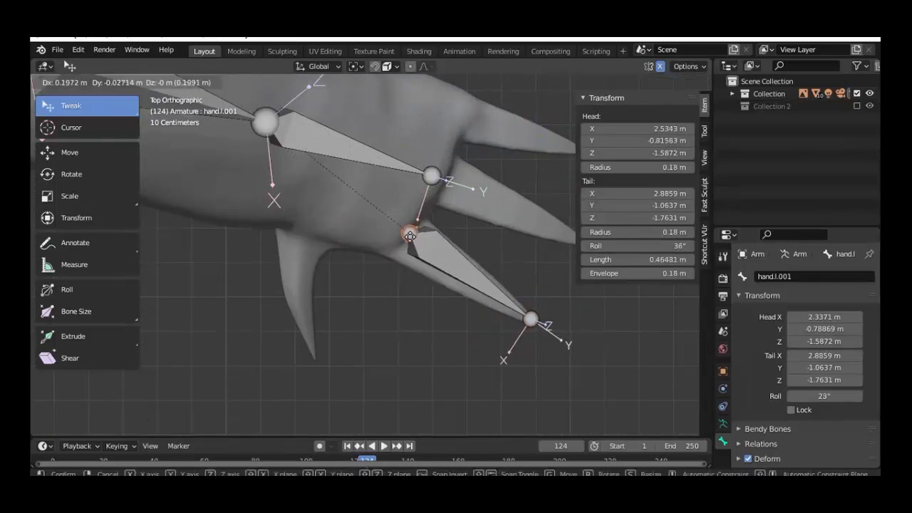
pyautogui.click(407, 238)
pyautogui.moveTo(407, 238); pyautogui.dragTo(444, 196, button='middle')
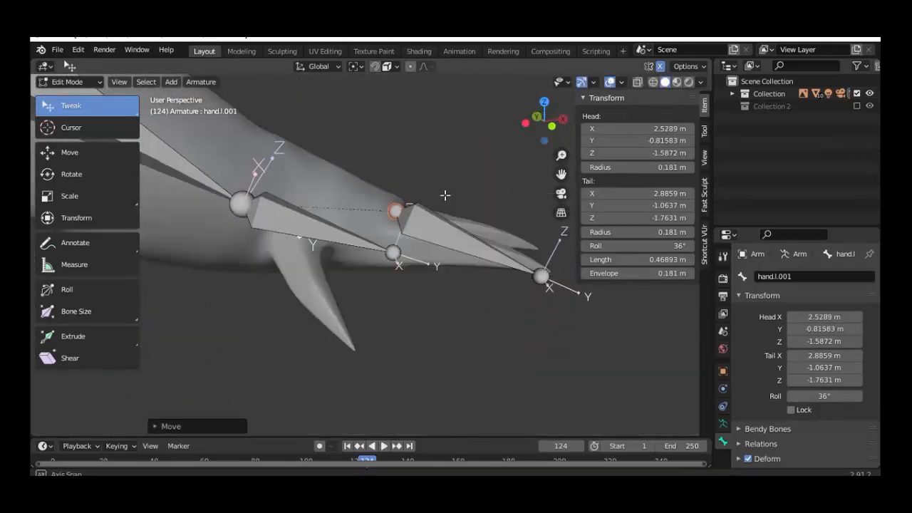
pyautogui.press('KP_1')
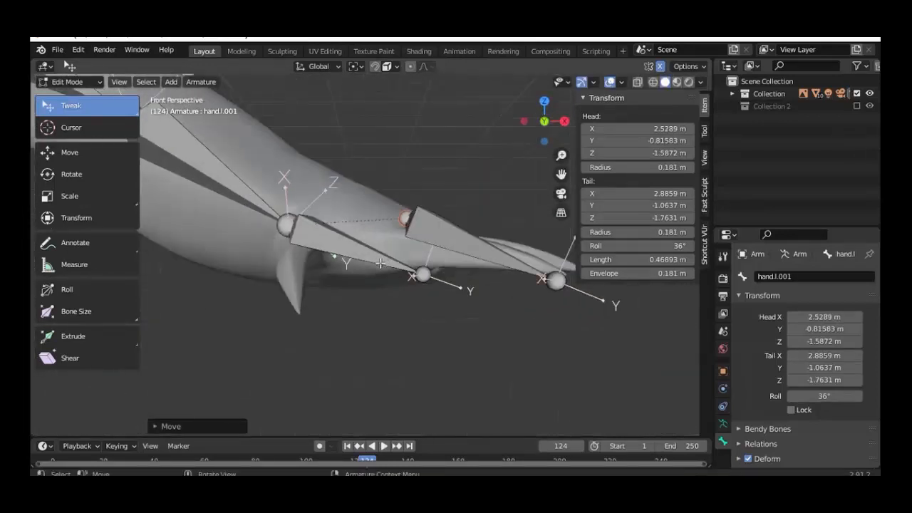
pyautogui.press('KP_6')
pyautogui.press('KP_6')
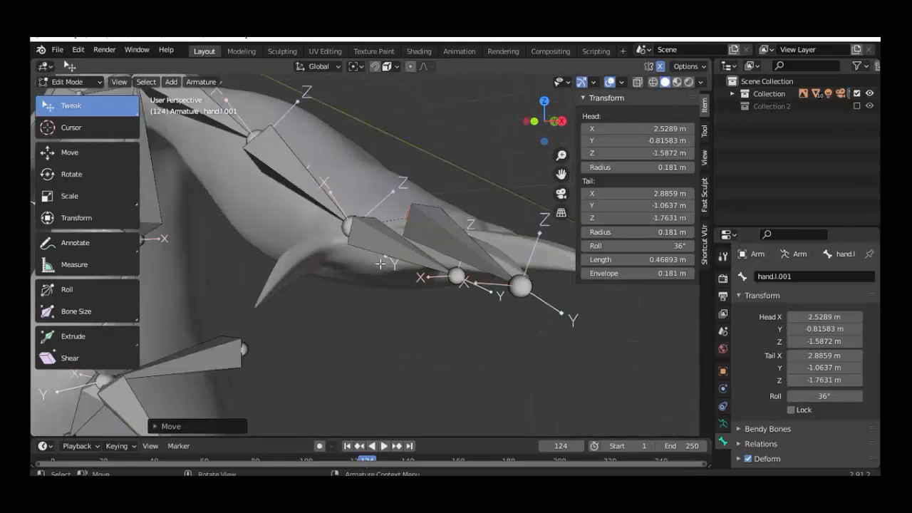
pyautogui.press('KP_4')
pyautogui.press('KP_4')
pyautogui.press('KP_4')
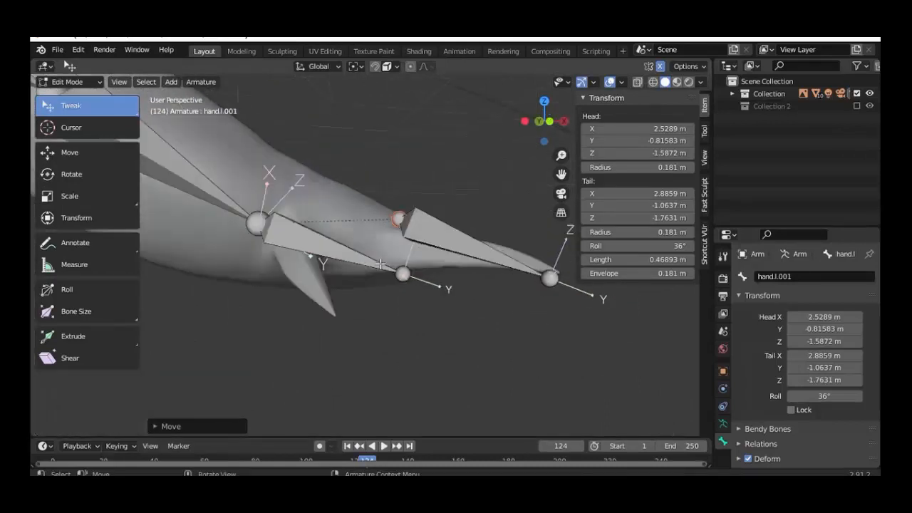
pyautogui.press('KP_4')
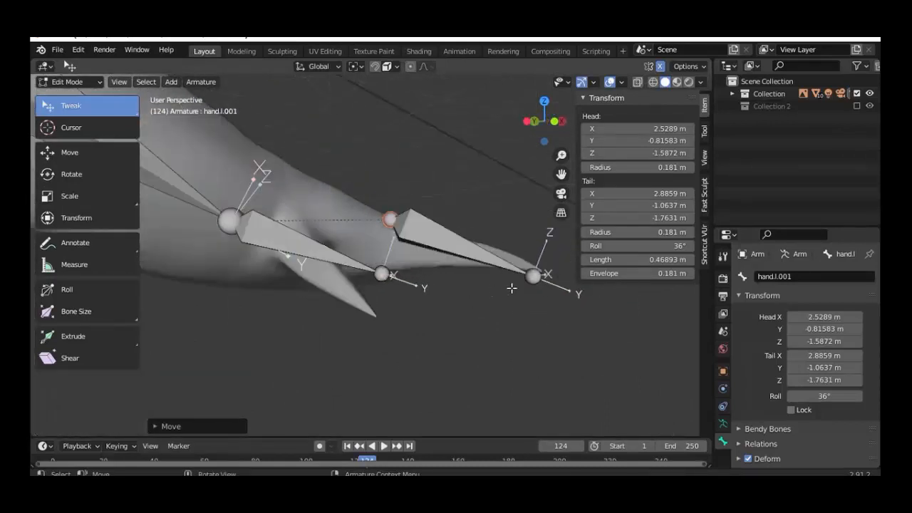
pyautogui.click(396, 66)
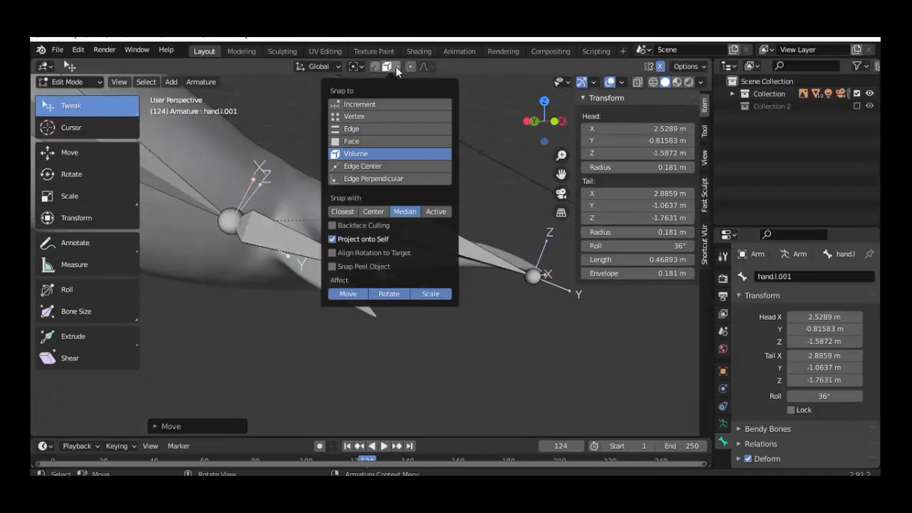
# Step: Raise the finger bone's tip joint and lower its head joint into the claw
pyautogui.click(535, 276)
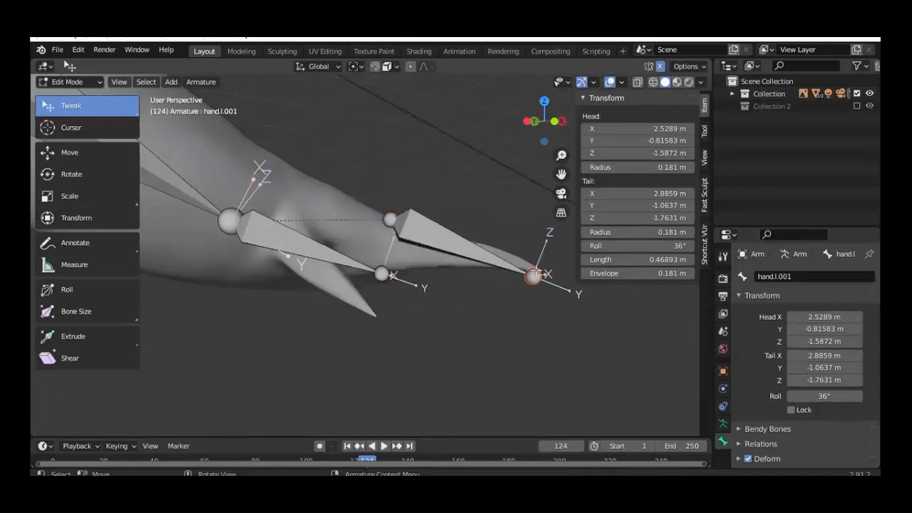
pyautogui.moveTo(535, 276); pyautogui.dragTo(536, 264)
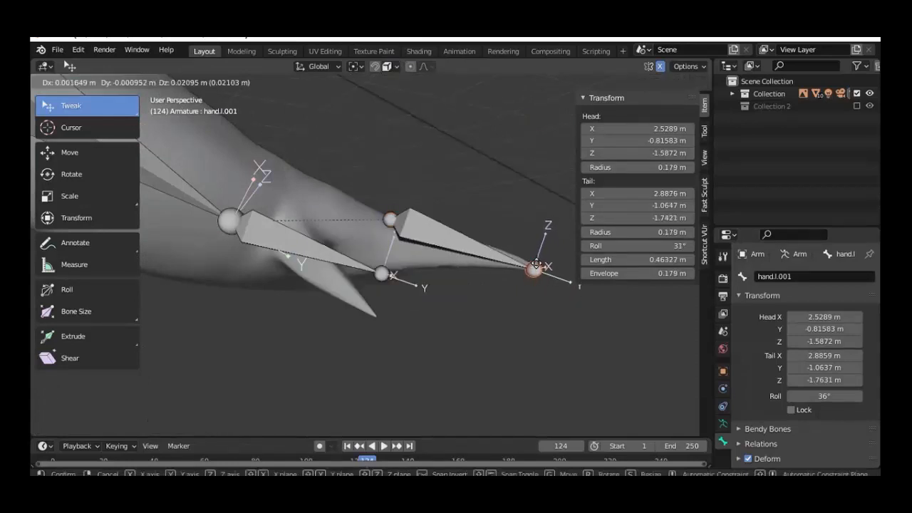
pyautogui.press('Escape')
pyautogui.click(390, 219)
pyautogui.moveTo(390, 219); pyautogui.dragTo(383, 245)
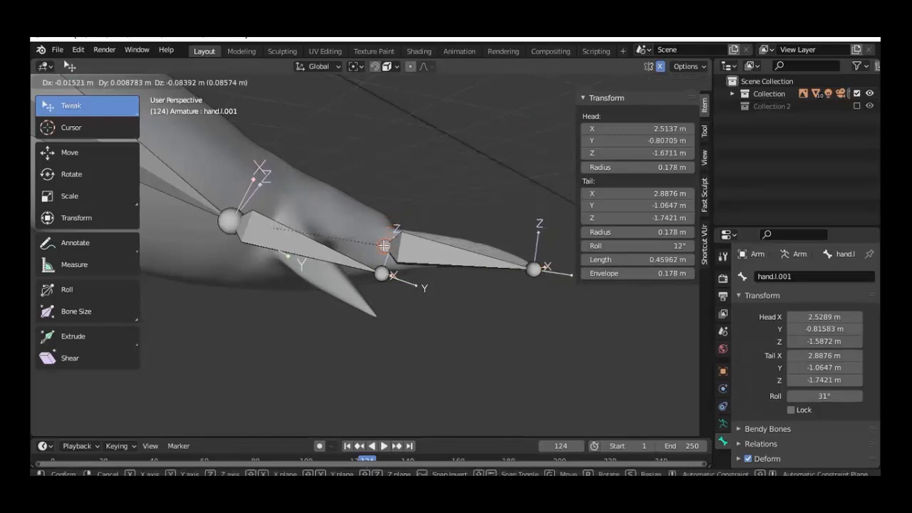
pyautogui.press('Escape')
pyautogui.moveTo(384, 245); pyautogui.dragTo(251, 361, button='middle')
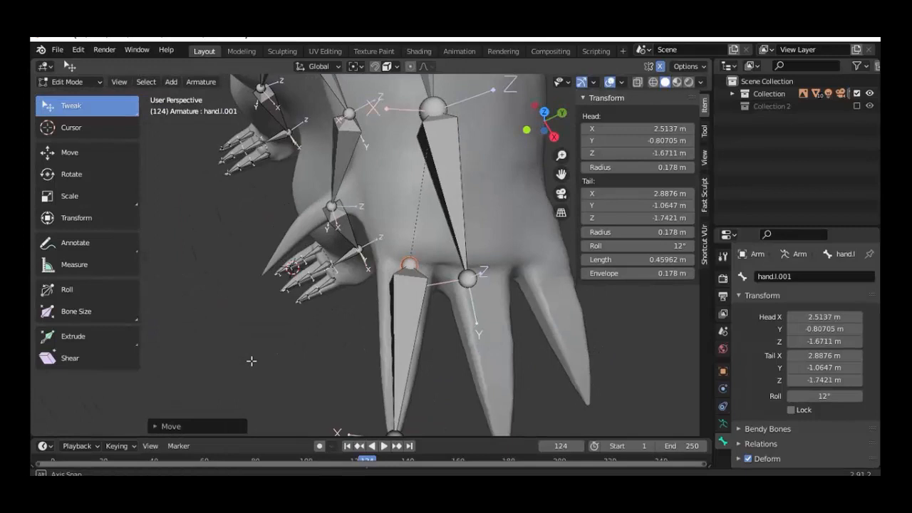
# Step: Duplicate the lower finger bone into the middle claw as hand.l.002, tip at the claw's point
pyautogui.click(398, 320)
pyautogui.press('KP_7')
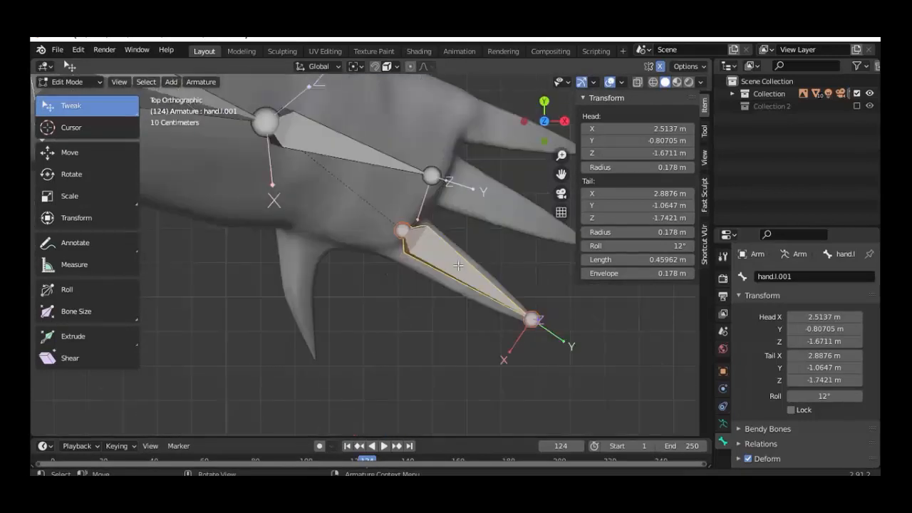
pyautogui.hotkey('shift', 'd')
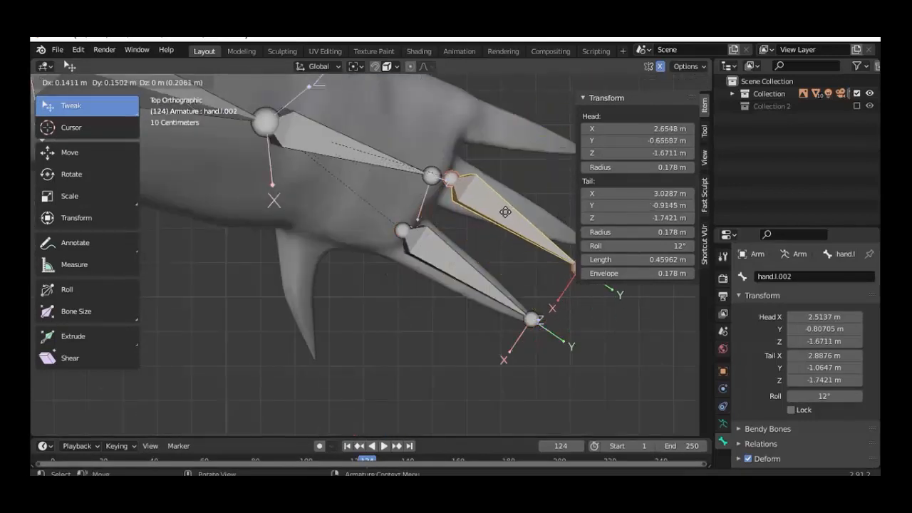
pyautogui.click(505, 211)
pyautogui.keyDown('shift'); pyautogui.moveTo(548, 272); pyautogui.dragTo(502, 283, button='middle'); pyautogui.keyUp('shift')
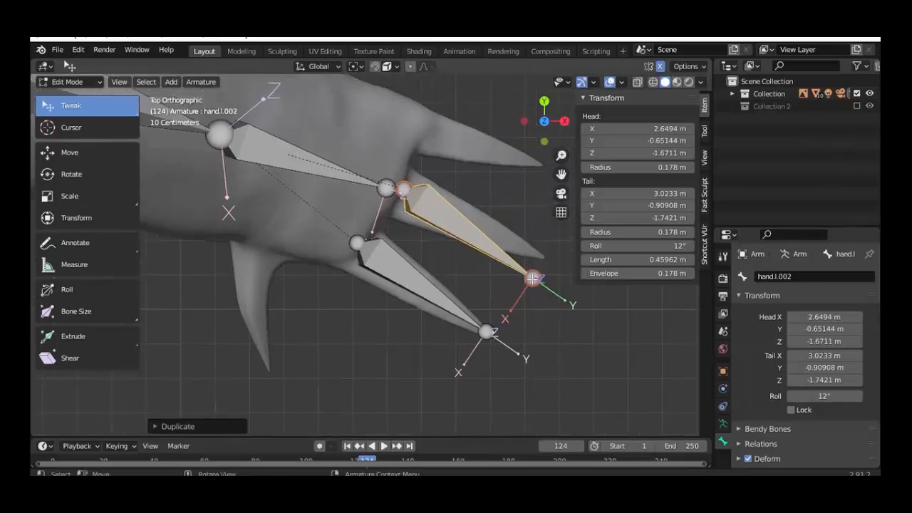
pyautogui.moveTo(533, 278); pyautogui.dragTo(538, 254)
pyautogui.moveTo(538, 255); pyautogui.dragTo(482, 253, button='middle')
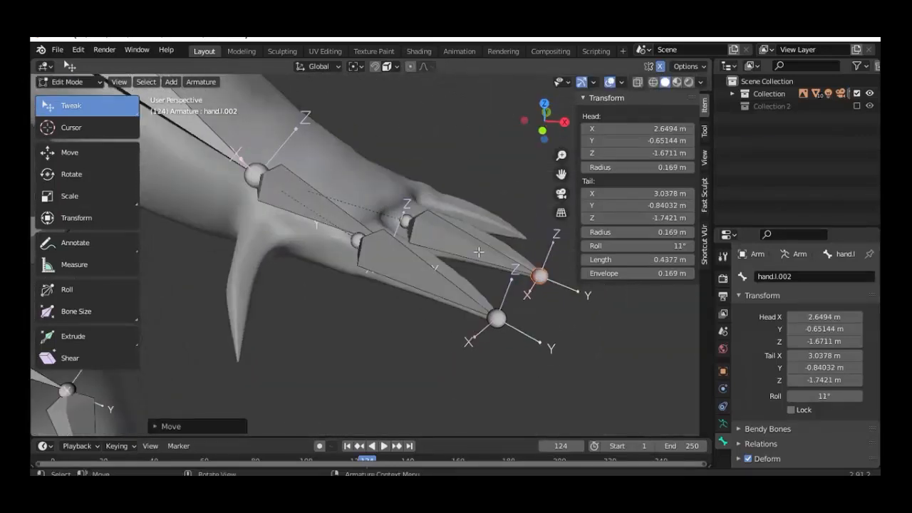
# Step: Duplicate hand.l.002 into the upper claw as hand.l.003, tail at X 3.0367 m
pyautogui.click(479, 252)
pyautogui.press('KP_7')
pyautogui.hotkey('shift', 'd')
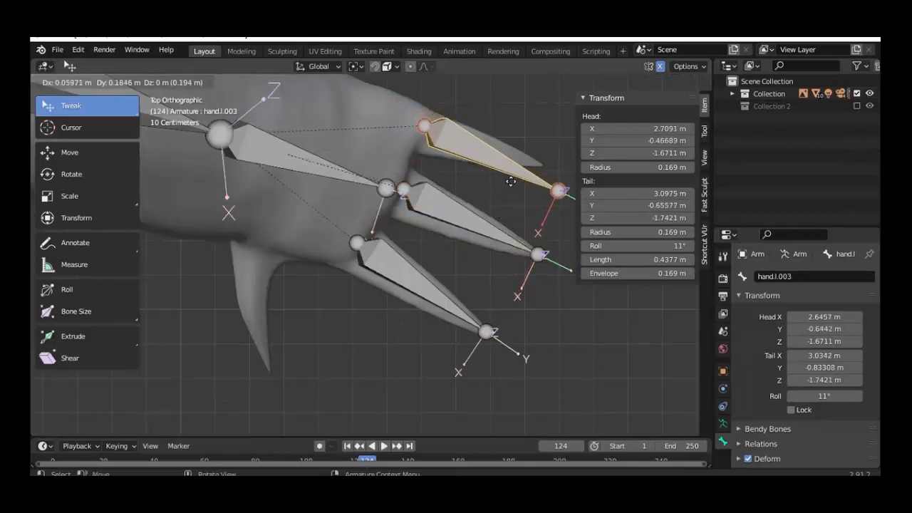
pyautogui.click(521, 182)
pyautogui.scroll(-1, 526, 202)
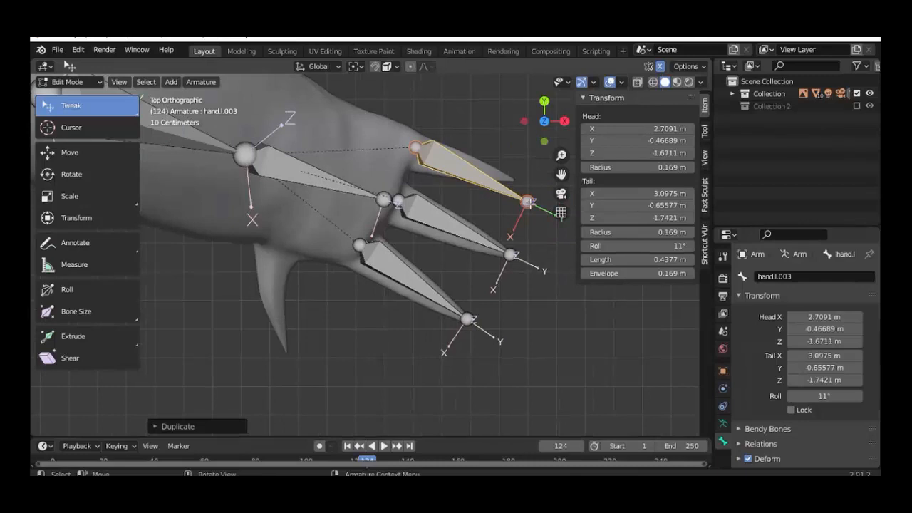
pyautogui.moveTo(529, 203); pyautogui.dragTo(512, 180)
pyautogui.moveTo(438, 317)
pyautogui.mouseDown(button='middle')
pyautogui.moveTo(299, 325)
pyautogui.moveTo(514, 357)
pyautogui.moveTo(425, 325)
pyautogui.mouseUp(button='middle')
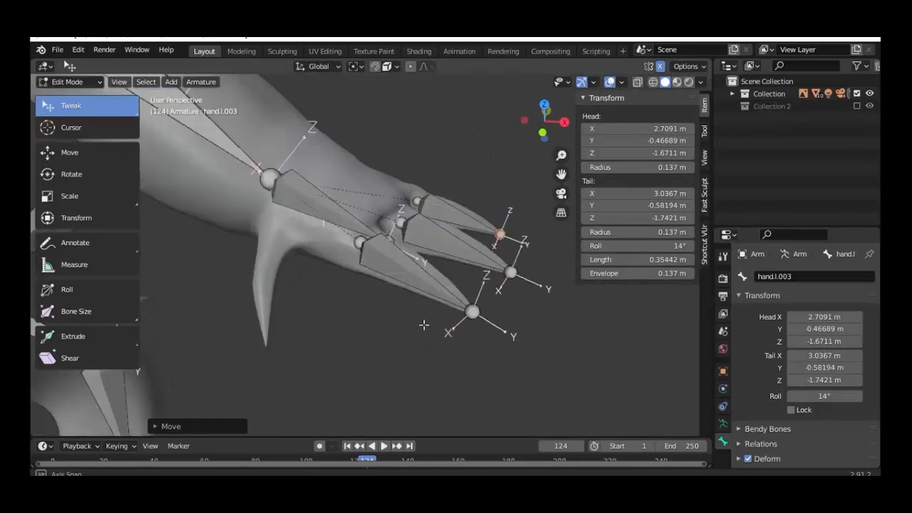
# Step: Subdivide the lower finger bone hand.l.001, then subdivide its outer half again
pyautogui.click(408, 278)
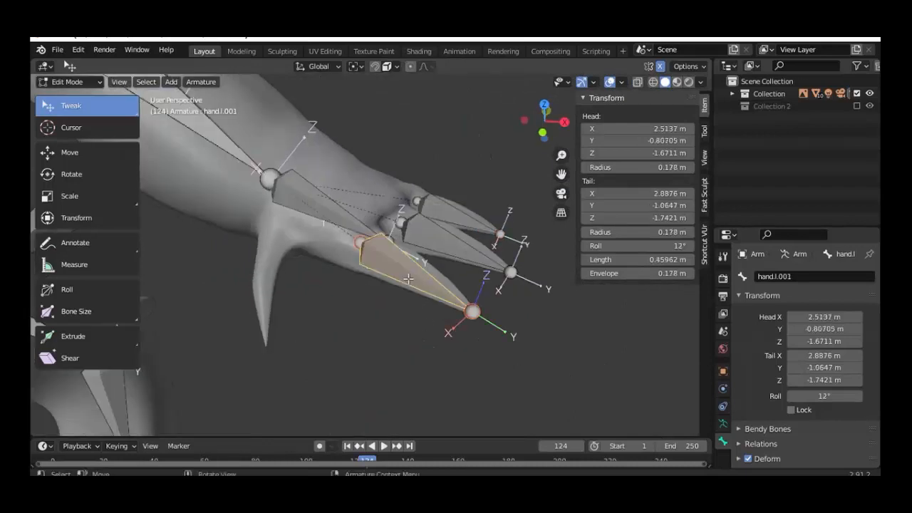
pyautogui.rightClick(408, 278)
pyautogui.click(401, 272)
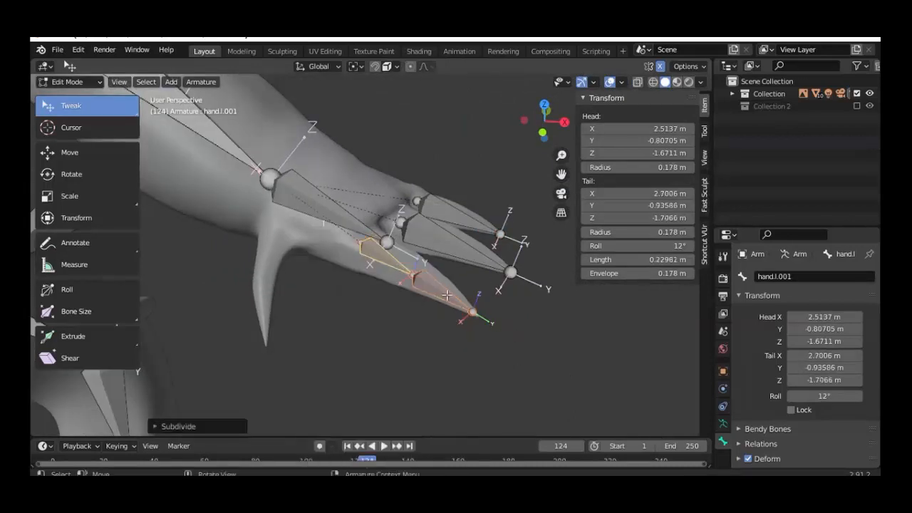
pyautogui.click(447, 295)
pyautogui.rightClick(444, 297)
pyautogui.click(408, 273)
pyautogui.moveTo(443, 261); pyautogui.dragTo(440, 250, button='middle')
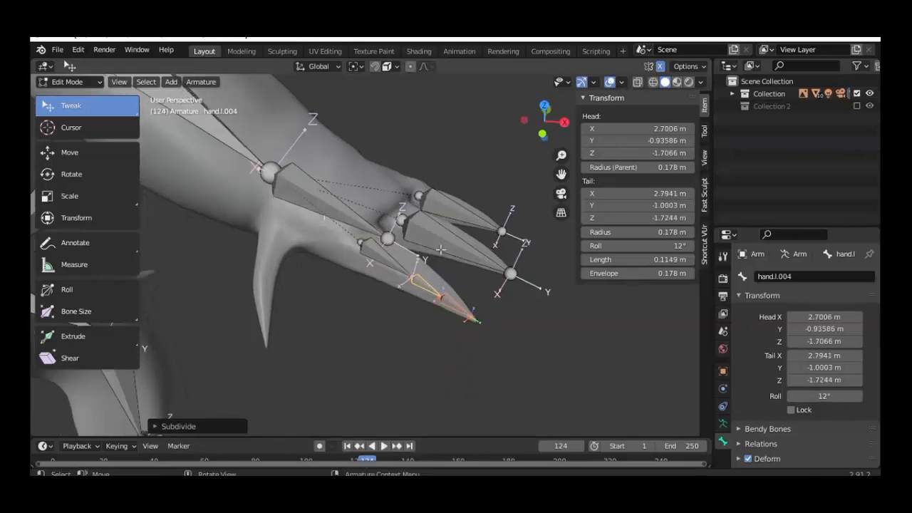
# Step: Subdivide the middle finger bone and then its tip segment
pyautogui.click(440, 244)
pyautogui.rightClick(441, 245)
pyautogui.click(441, 244)
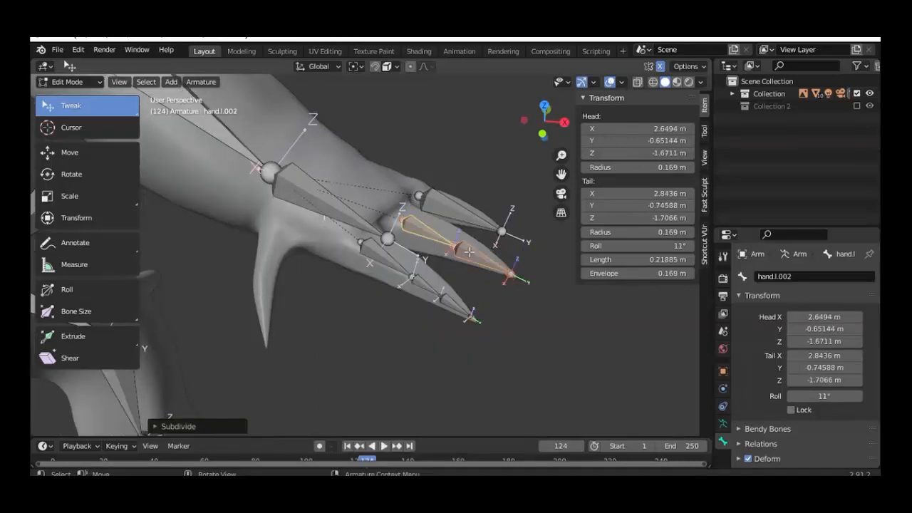
pyautogui.click(469, 252)
pyautogui.rightClick(469, 252)
pyautogui.click(469, 252)
# Step: Subdivide the upper finger bone hand.l.003 and then its tip segment
pyautogui.click(462, 216)
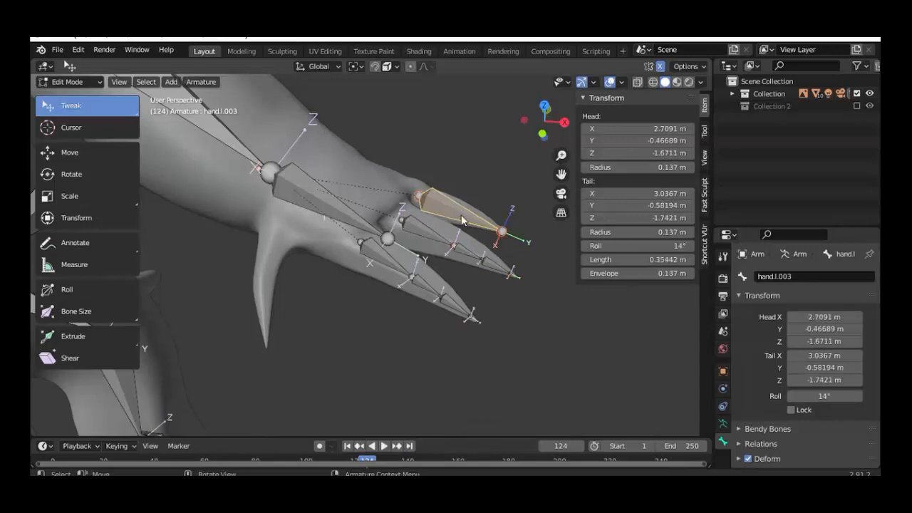
pyautogui.rightClick(461, 214)
pyautogui.click(461, 214)
pyautogui.click(481, 227)
pyautogui.rightClick(481, 226)
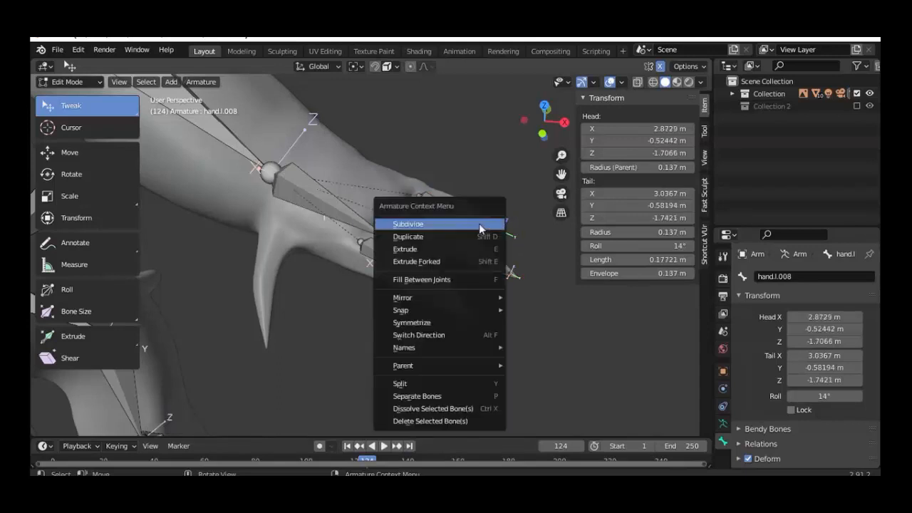
pyautogui.click(481, 228)
pyautogui.moveTo(442, 341); pyautogui.dragTo(408, 407, button='middle')
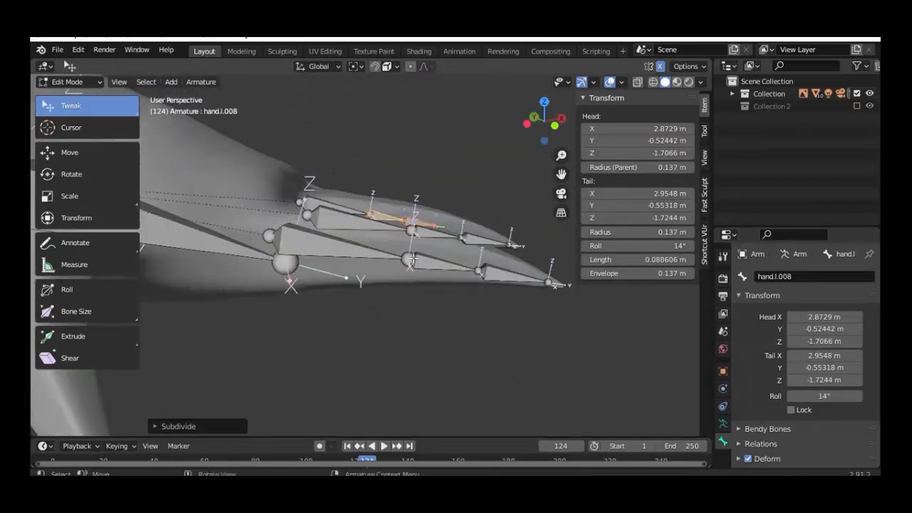
# Step: Move the lower finger's base joint into the claw and extrude two more bones from it
pyautogui.click(416, 255)
pyautogui.press('KP_1')
pyautogui.moveTo(393, 258)
pyautogui.mouseDown(button='middle')
pyautogui.moveTo(414, 261)
pyautogui.moveTo(401, 254)
pyautogui.mouseUp(button='middle')
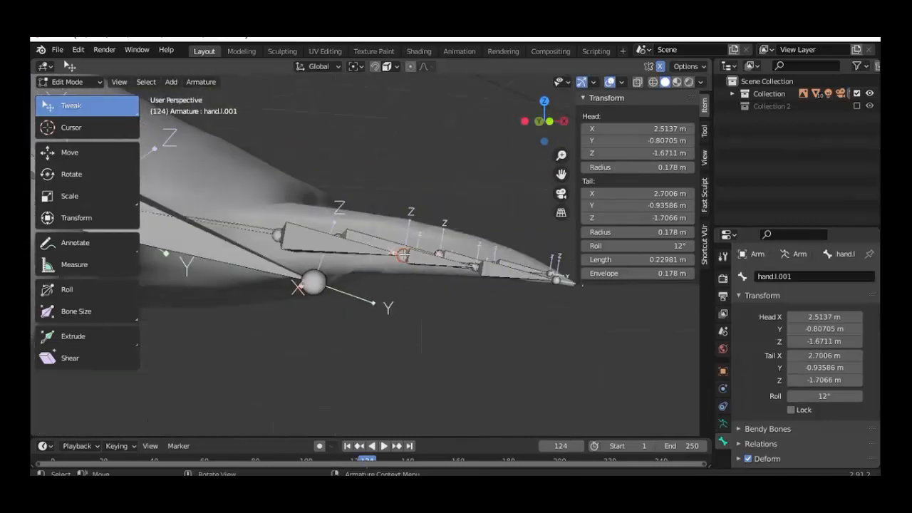
pyautogui.press('g')
pyautogui.click(399, 246)
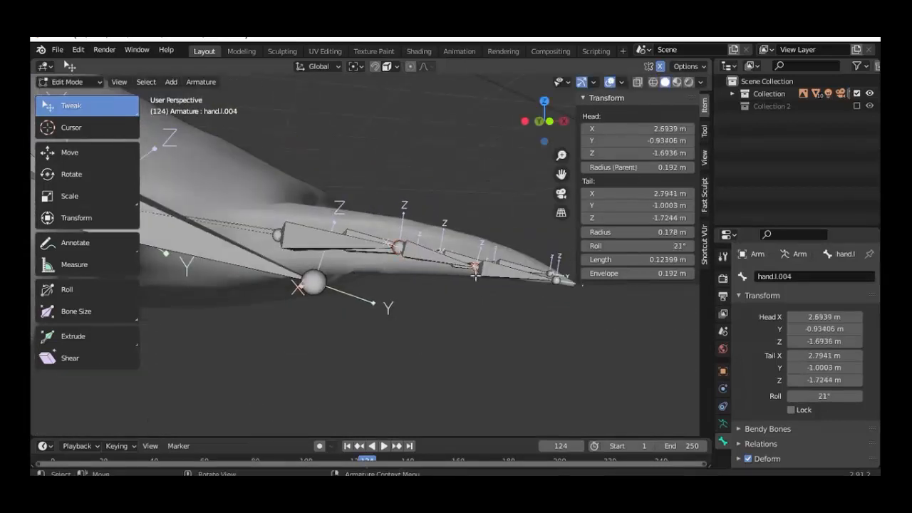
pyautogui.press('e')
pyautogui.click(483, 267)
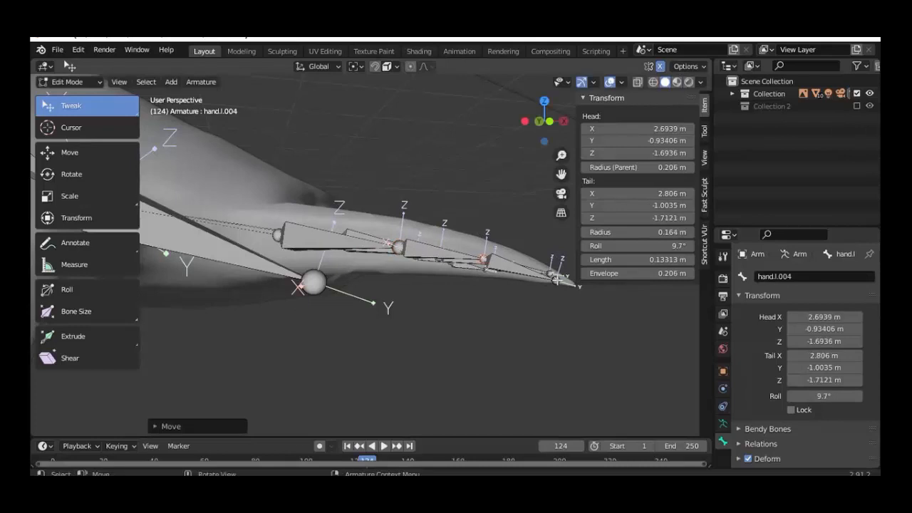
pyautogui.press('e')
pyautogui.click(501, 320)
pyautogui.moveTo(501, 320); pyautogui.dragTo(556, 322, button='middle')
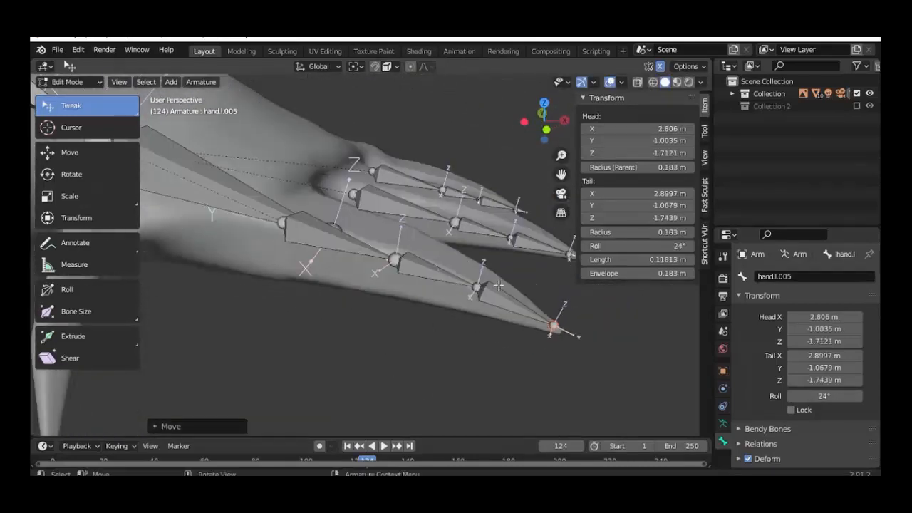
# Step: Move a middle-finger joint from the top view so it sits inside the finger
pyautogui.click(454, 222)
pyautogui.press('KP_1')
pyautogui.press('KP_4')
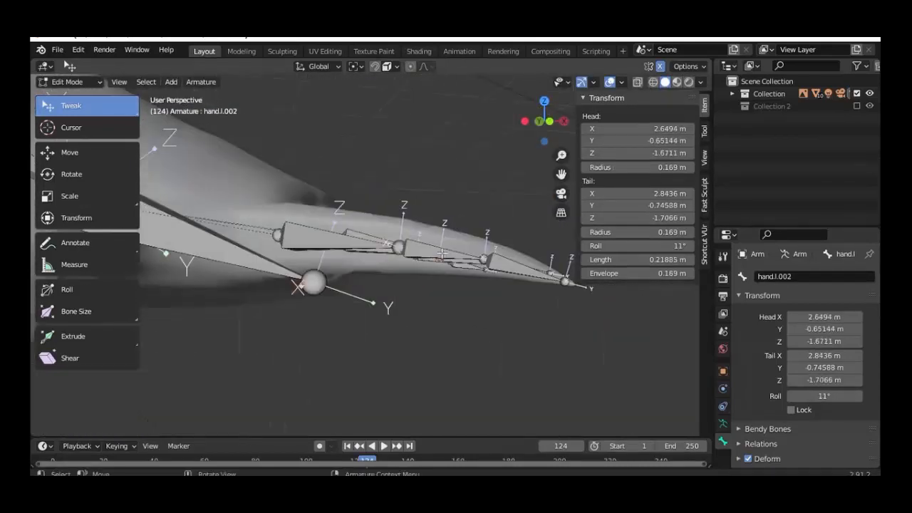
pyautogui.moveTo(442, 254)
pyautogui.mouseDown(button='middle')
pyautogui.moveTo(446, 273)
pyautogui.moveTo(459, 279)
pyautogui.moveTo(450, 240)
pyautogui.mouseUp(button='middle')
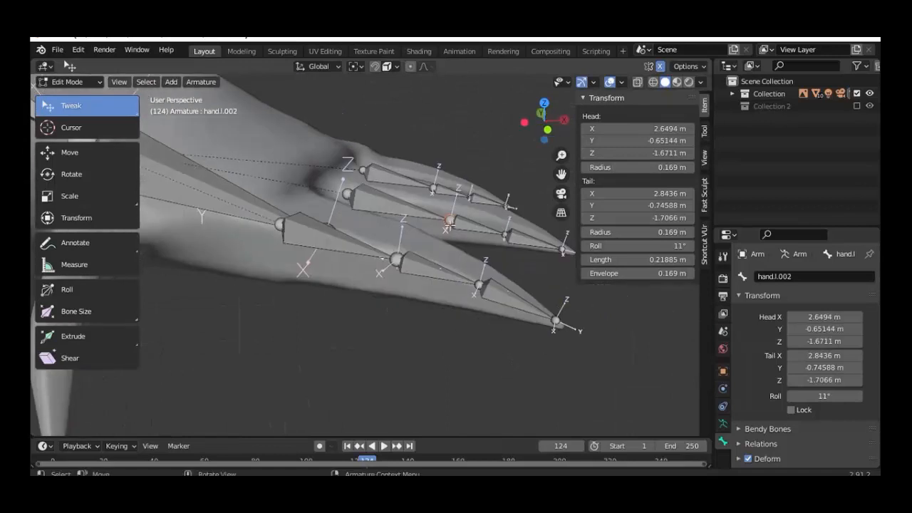
pyautogui.press('KP_7')
pyautogui.press('g')
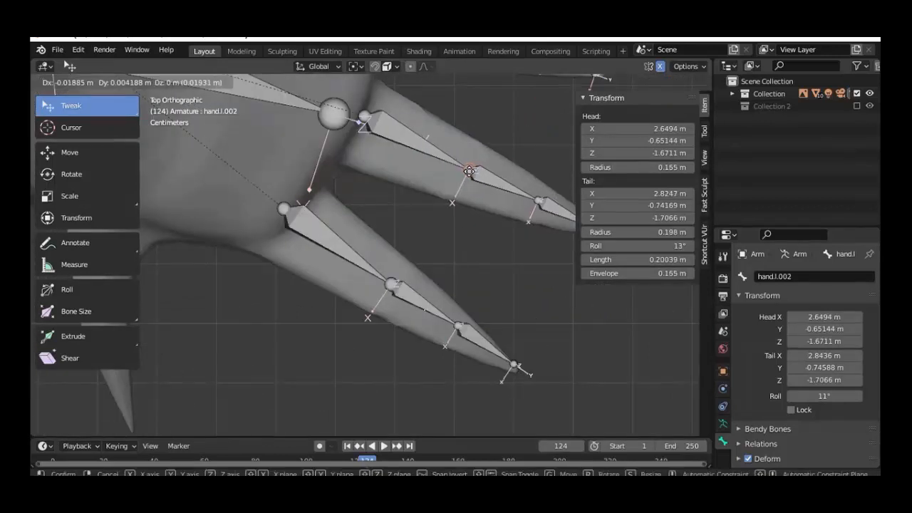
pyautogui.moveTo(469, 171); pyautogui.dragTo(469, 171)
pyautogui.moveTo(539, 200); pyautogui.dragTo(533, 201)
pyautogui.scroll(-2, 530, 202)
# Step: Reselect hand.l.002's tail joint and check its depth with X-ray, leaving it in place
pyautogui.click(442, 198)
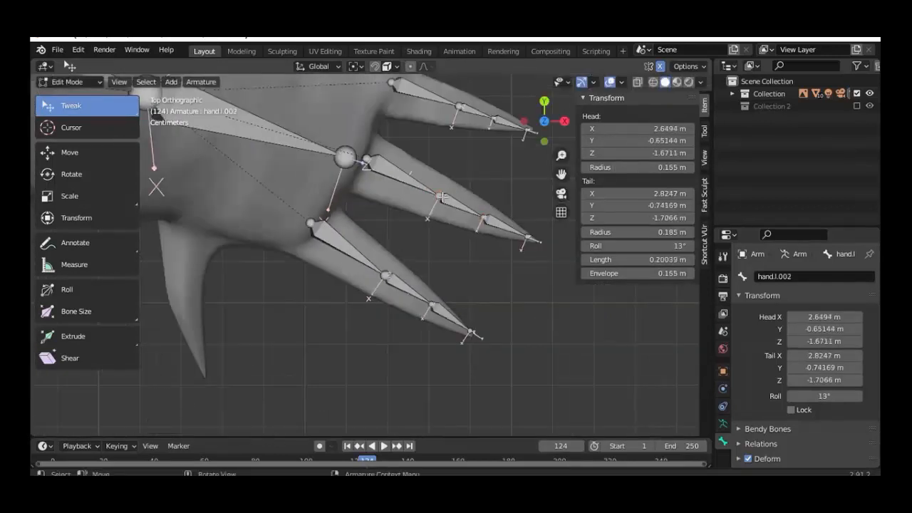
pyautogui.moveTo(442, 197); pyautogui.dragTo(441, 257, button='middle')
pyautogui.hotkey('shift', 'z')
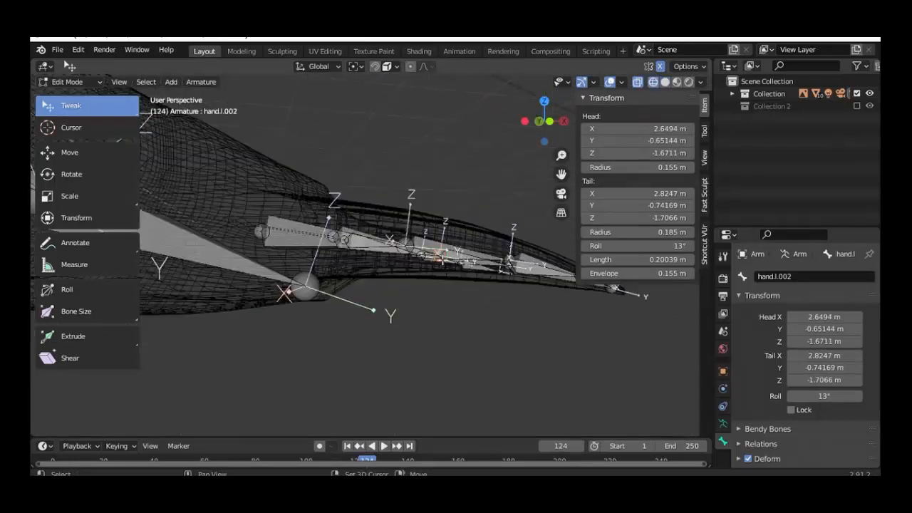
pyautogui.hotkey('shift', 'z')
pyautogui.press('g')
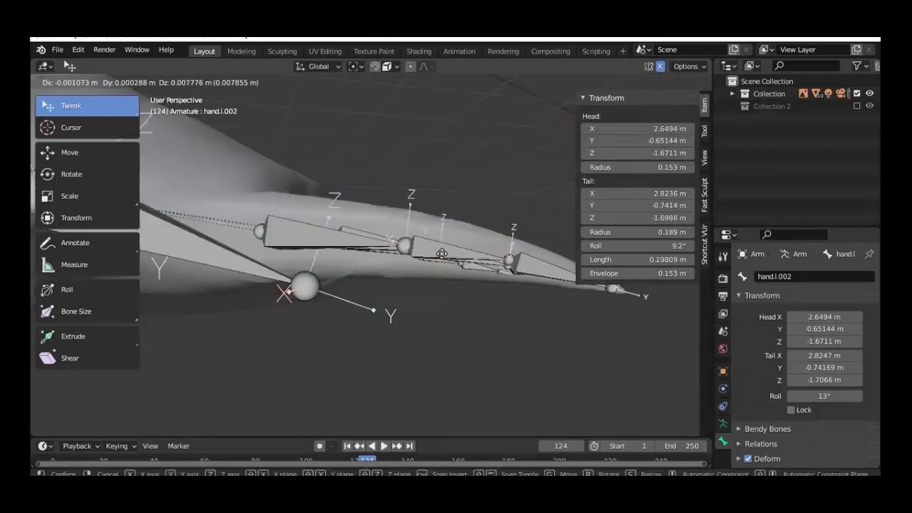
pyautogui.rightClick(442, 251)
pyautogui.moveTo(442, 251); pyautogui.dragTo(499, 264, button='middle')
# Step: Reposition bone hand.l.006, then select hand.l.003's joint and inspect it from back and top
pyautogui.click(511, 265)
pyautogui.press('g')
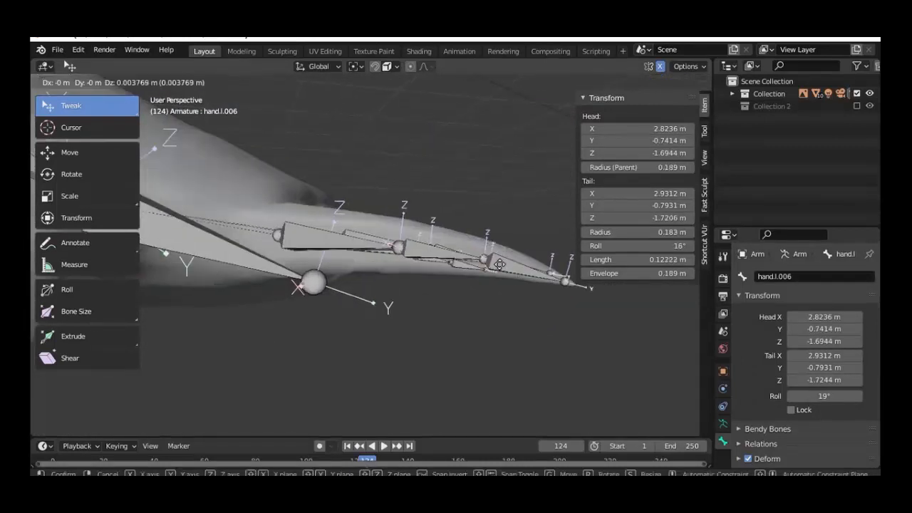
pyautogui.click(500, 262)
pyautogui.moveTo(471, 311); pyautogui.dragTo(474, 316, button='middle')
pyautogui.click(516, 222)
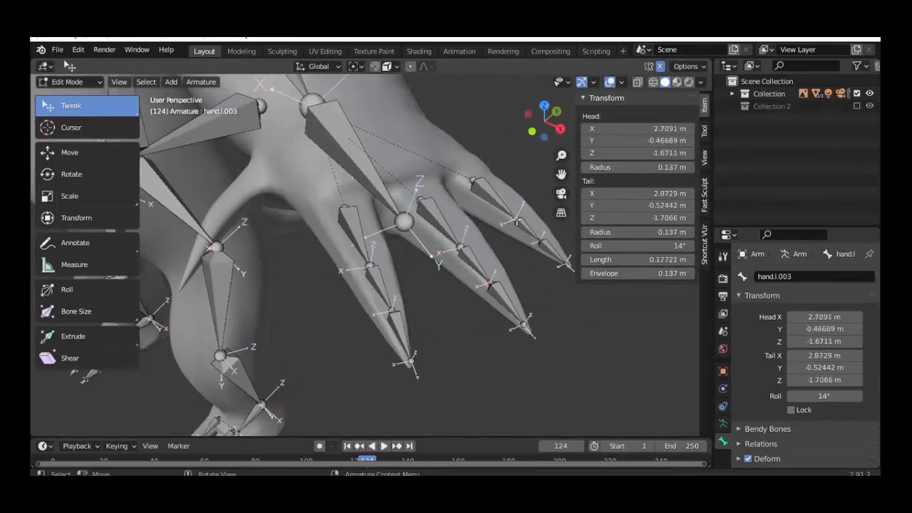
pyautogui.press('ctrl+KP_1')
pyautogui.moveTo(360, 273); pyautogui.dragTo(329, 267, button='middle')
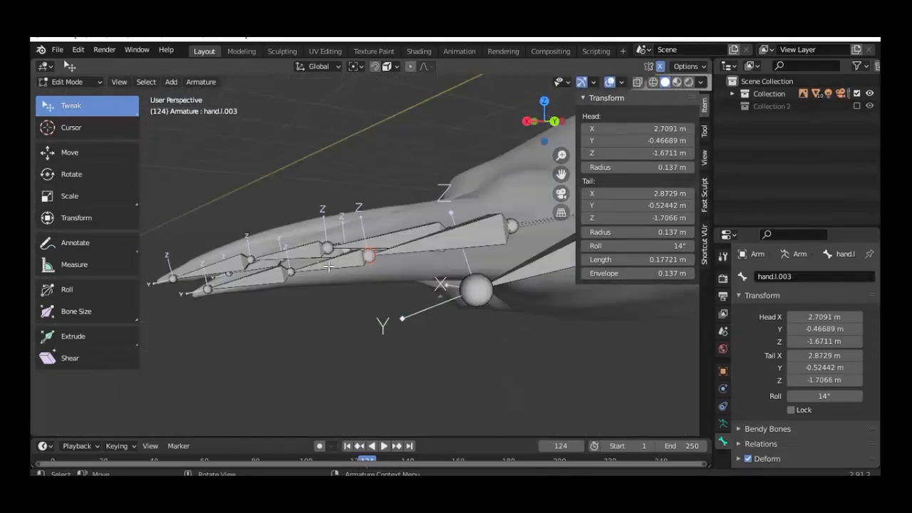
pyautogui.press('KP_7')
pyautogui.scroll(3, 435, 264)
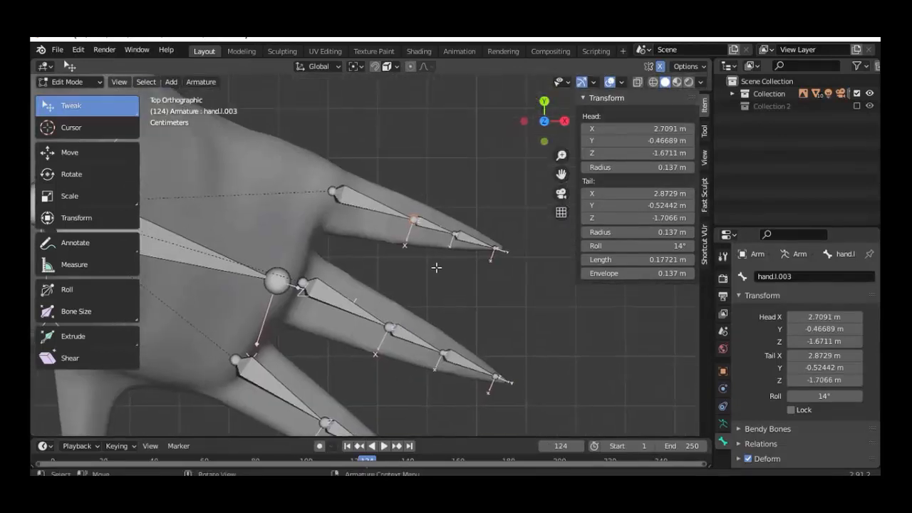
# Step: Move the finger chain's tail, base and hand.l.009 tip joints into the finger mesh
pyautogui.press('g')
pyautogui.click(413, 203)
pyautogui.click(314, 163)
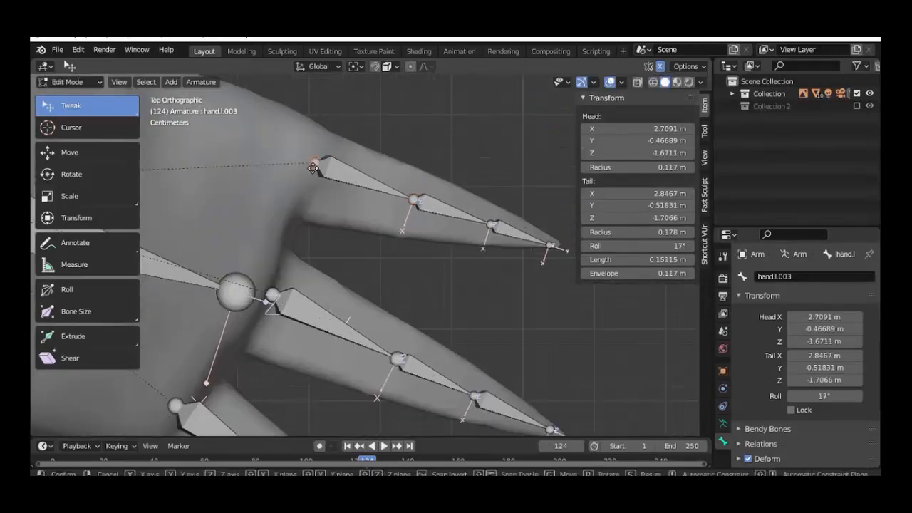
pyautogui.press('g')
pyautogui.click(312, 174)
pyautogui.click(550, 246)
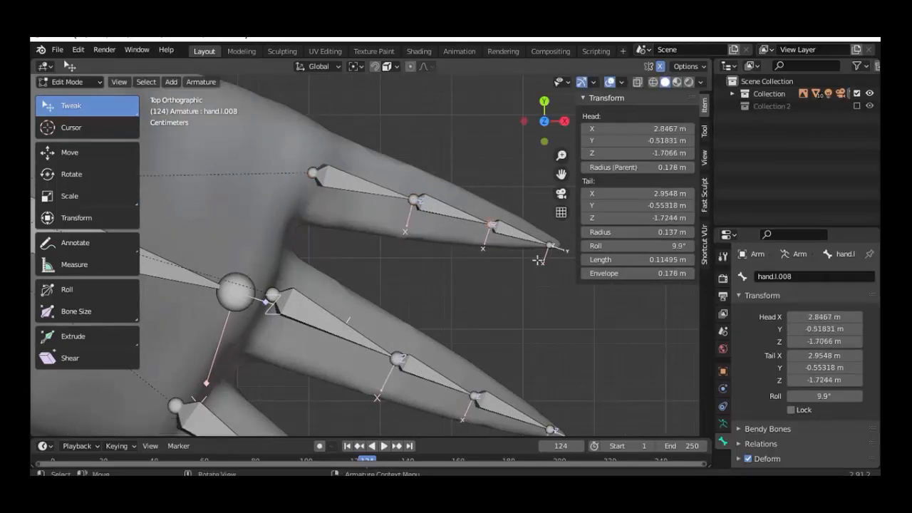
pyautogui.scroll(2, 485, 230)
pyautogui.press('g')
pyautogui.click(492, 230)
pyautogui.scroll(-5, 489, 323)
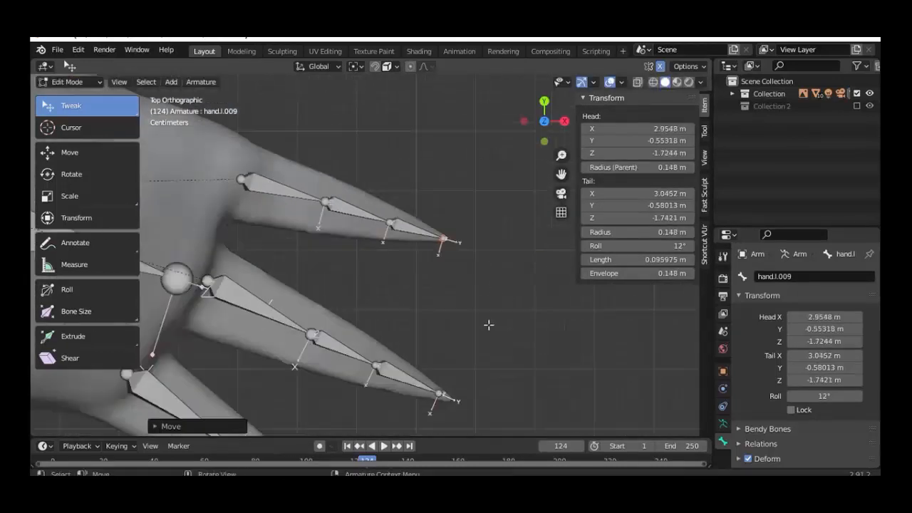
# Step: Reposition the hand.l.007 fingertip joint inside the next finger
pyautogui.keyDown('shift'); pyautogui.moveTo(489, 323); pyautogui.dragTo(426, 240, button='middle'); pyautogui.keyUp('shift')
pyautogui.scroll(4, 367, 275)
pyautogui.click(362, 285)
pyautogui.press('g')
pyautogui.click(371, 289)
pyautogui.scroll(-5, 370, 289)
pyautogui.moveTo(371, 288); pyautogui.dragTo(364, 222, button='middle')
# Step: Move the hand.l.003 joint into the finger, checking it from the back view (Ctrl+Numpad 1)
pyautogui.click(363, 221)
pyautogui.press('ctrl+KP_1')
pyautogui.scroll(3, 261, 271)
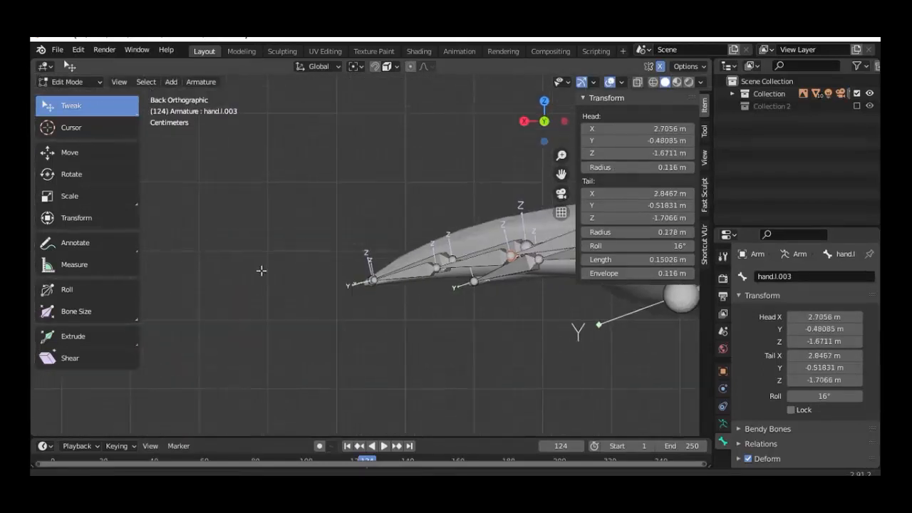
pyautogui.keyDown('shift'); pyautogui.moveTo(357, 272); pyautogui.dragTo(182, 287, button='middle'); pyautogui.keyUp('shift')
pyautogui.scroll(2, 320, 291)
pyautogui.scroll(-3, 402, 286)
pyautogui.moveTo(320, 291); pyautogui.dragTo(401, 283, button='middle')
pyautogui.press('g')
pyautogui.click(392, 264)
# Step: Adjust the hand.l.008 head joint, then select the main hand bone hand.l in top view
pyautogui.click(294, 283)
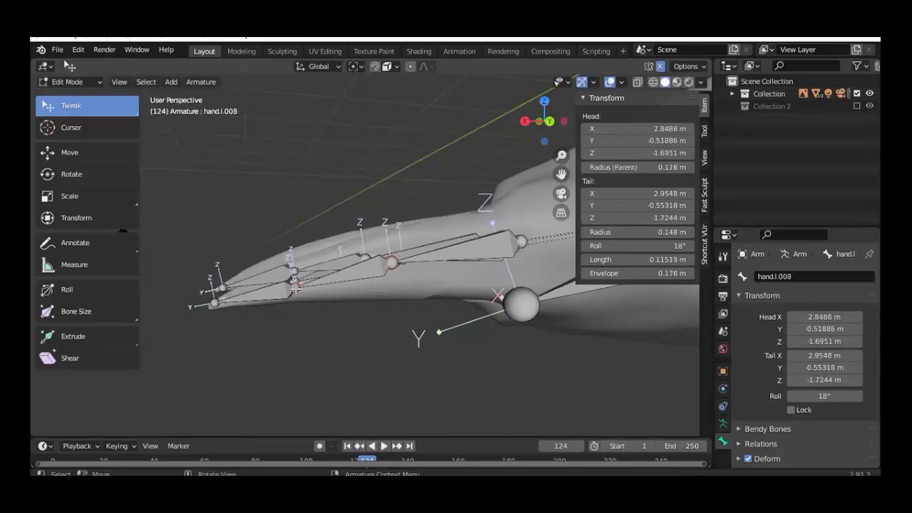
pyautogui.press('g')
pyautogui.click(295, 283)
pyautogui.scroll(-4, 294, 282)
pyautogui.moveTo(294, 283); pyautogui.dragTo(402, 339, button='middle')
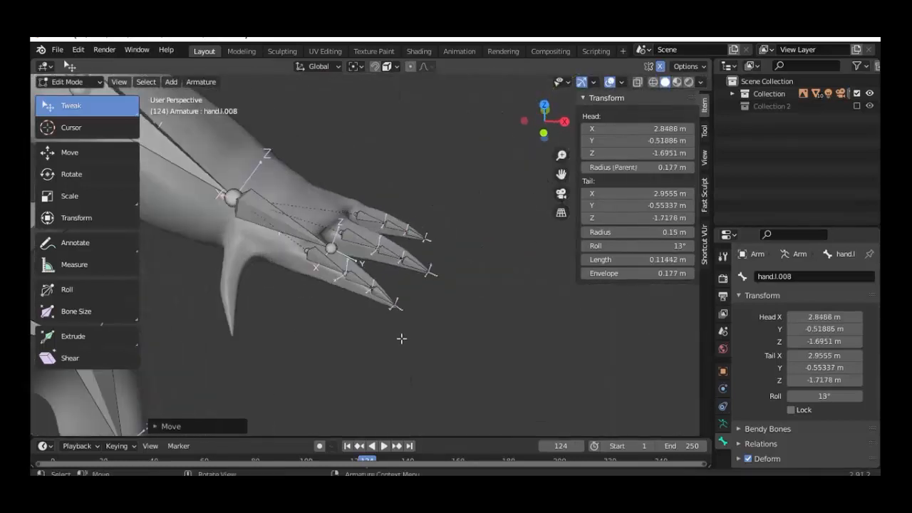
pyautogui.click(324, 261)
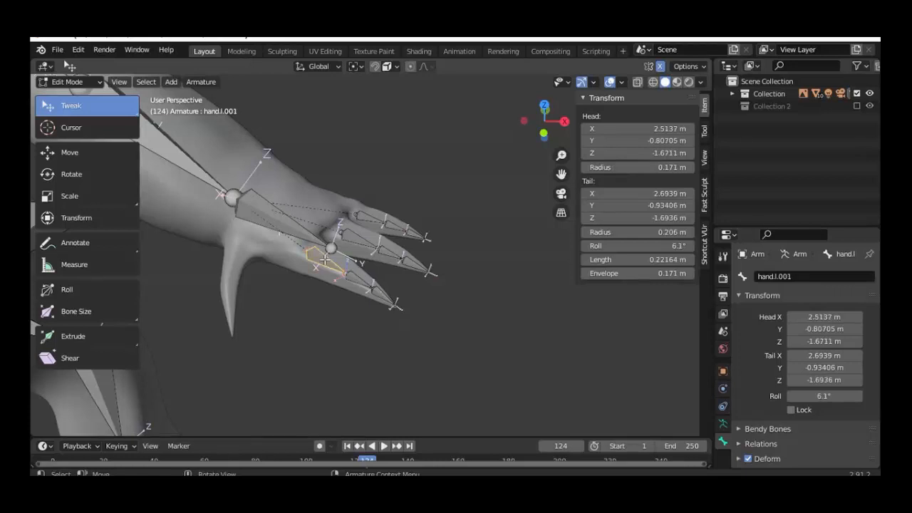
pyautogui.click(288, 226)
pyautogui.press('KP_7')
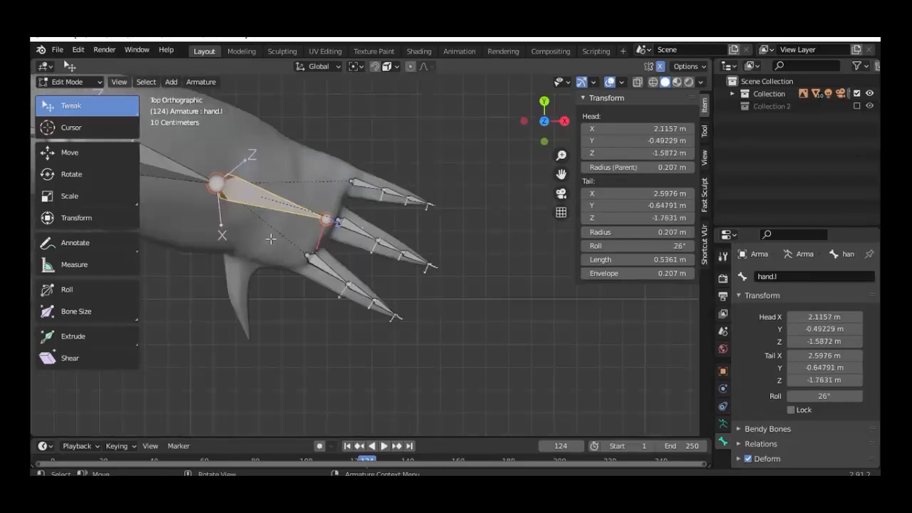
# Step: Duplicate the hand.l bone and move its tail to the thumb tip inside the mesh
pyautogui.hotkey('shift', 'd')
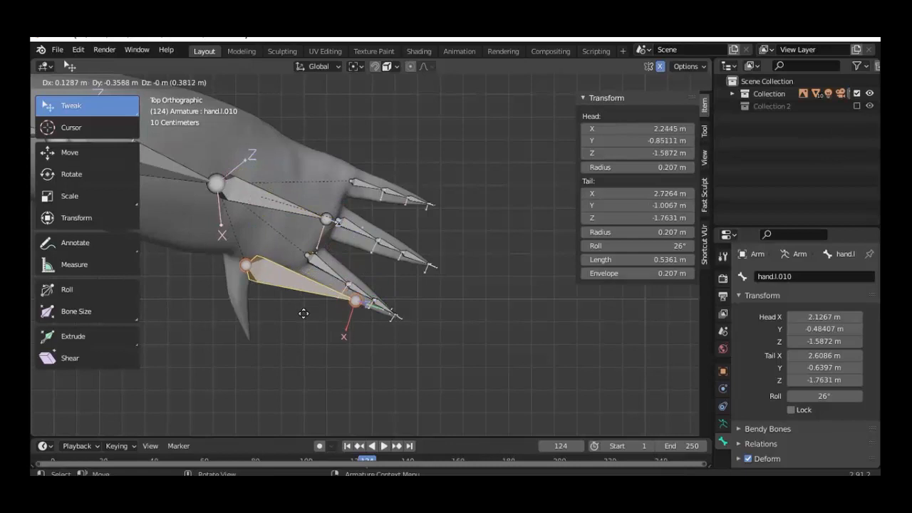
pyautogui.click(300, 313)
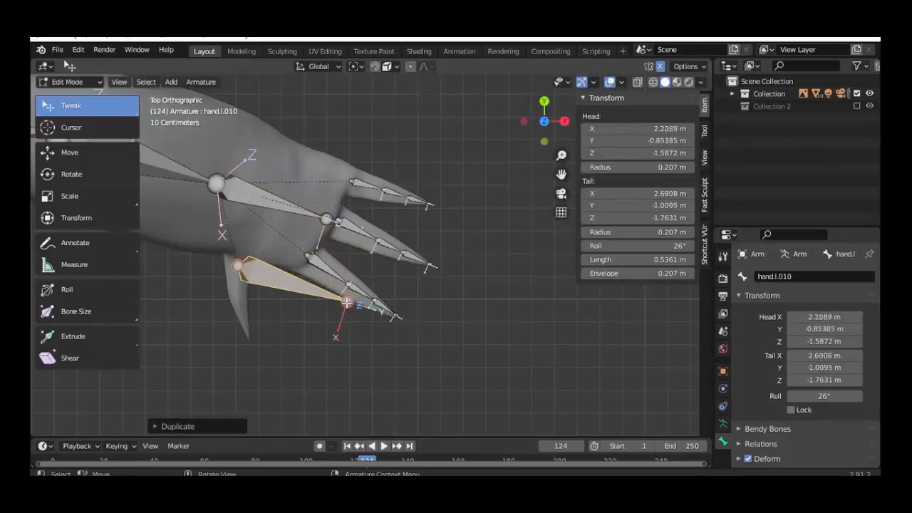
pyautogui.click(347, 303)
pyautogui.press('g')
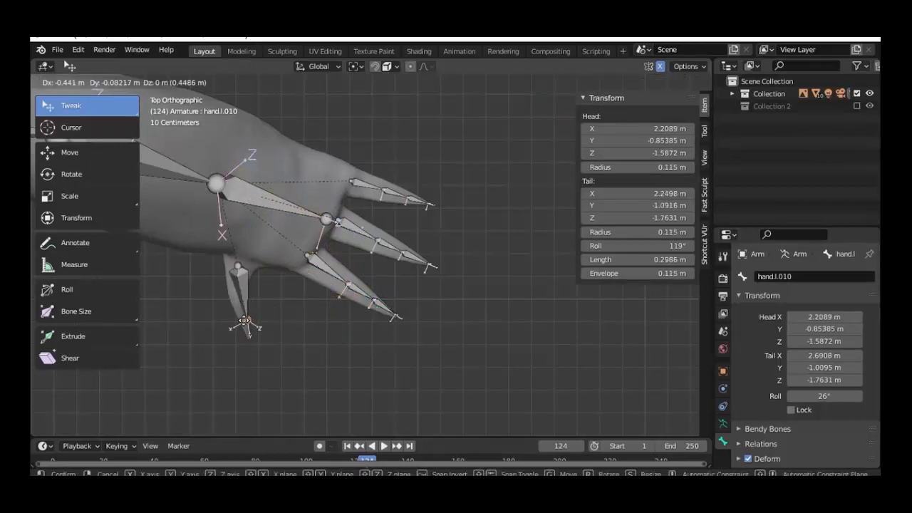
pyautogui.click(248, 325)
pyautogui.moveTo(264, 279); pyautogui.dragTo(186, 258, button='middle')
pyautogui.press('g')
pyautogui.click(284, 290)
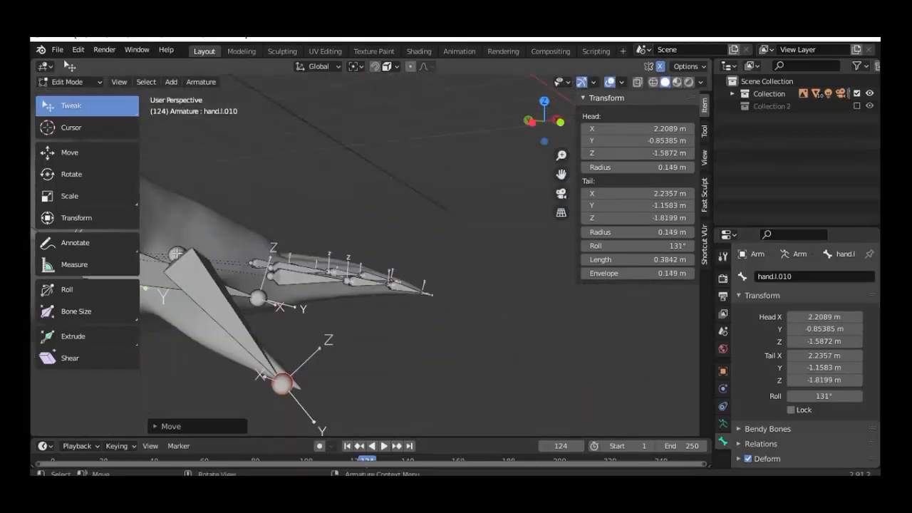
# Step: Move the new thumb bone's head to the thumb base and select the thumb bone
pyautogui.moveTo(245, 298); pyautogui.dragTo(258, 302, button='middle')
pyautogui.press('g')
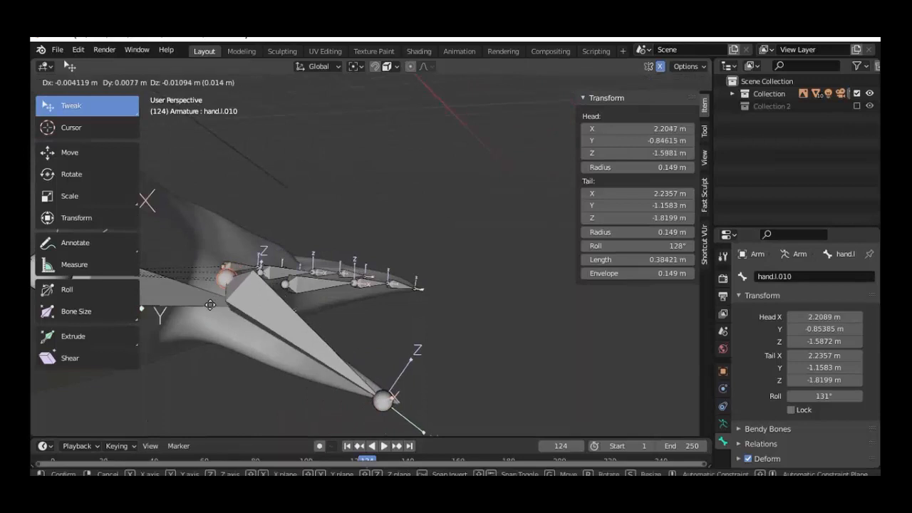
pyautogui.click(185, 301)
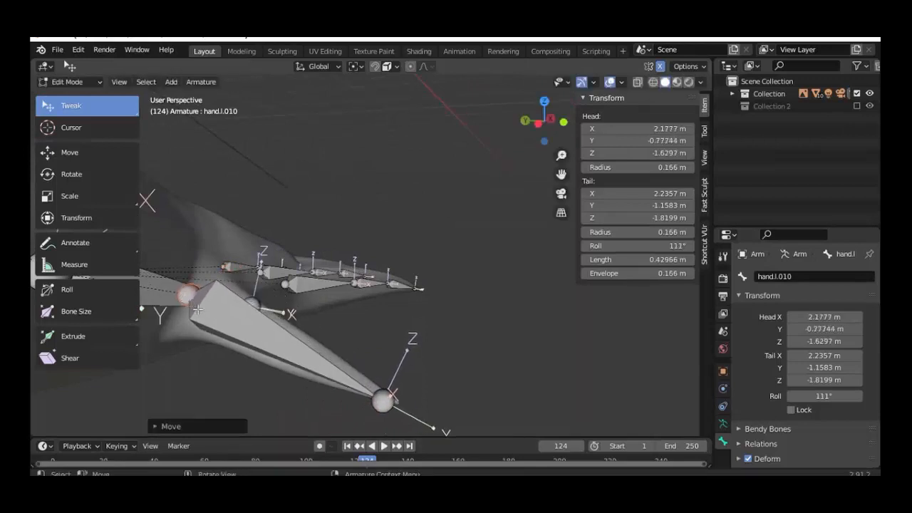
pyautogui.moveTo(186, 302); pyautogui.dragTo(214, 348, button='middle')
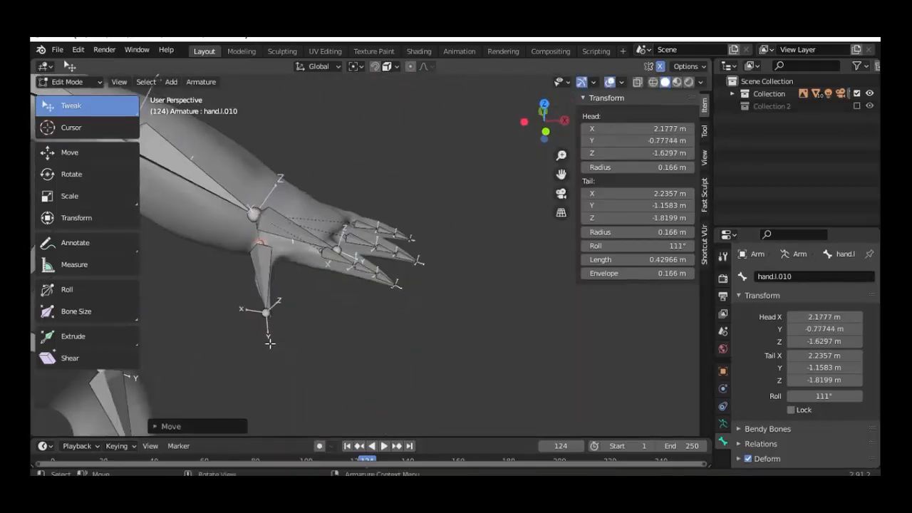
pyautogui.moveTo(270, 343); pyautogui.dragTo(274, 320, button='middle')
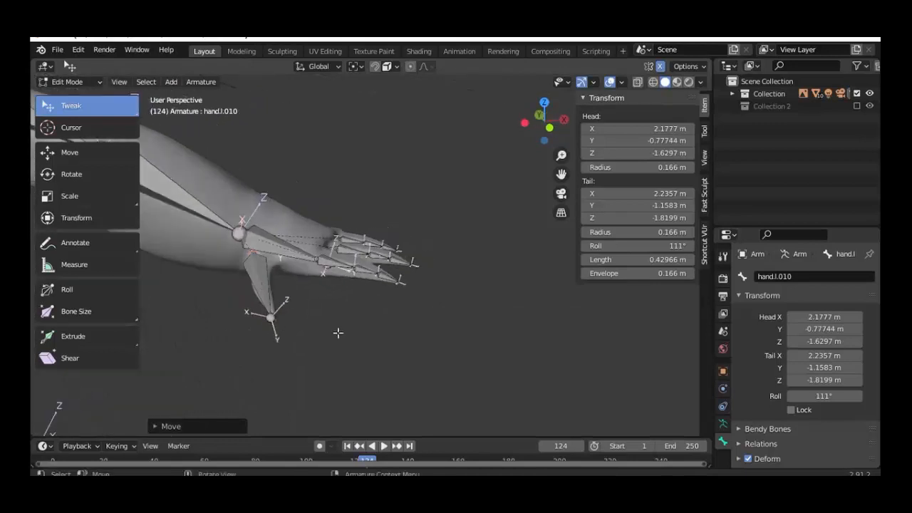
pyautogui.moveTo(338, 333); pyautogui.dragTo(266, 292, button='middle')
pyautogui.click(263, 295)
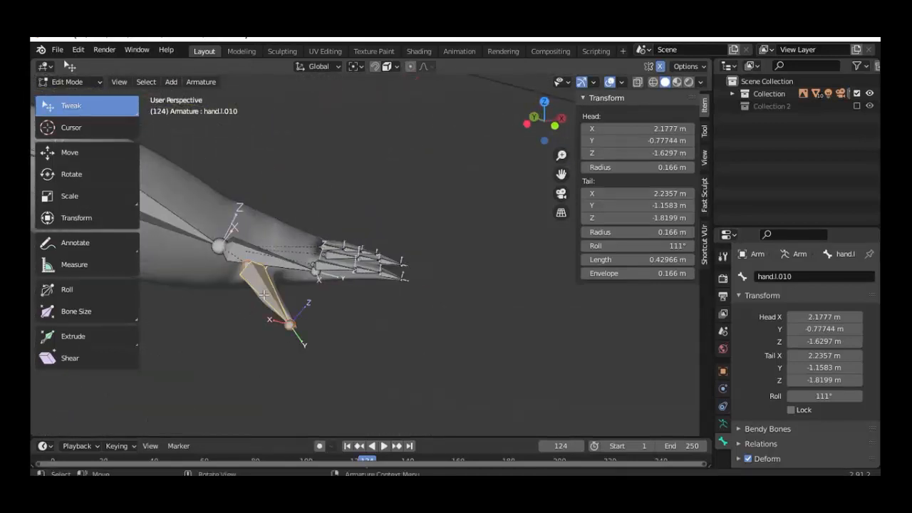
# Step: Subdivide the thumb bone into two jointed segments
pyautogui.rightClick(227, 277)
pyautogui.click(214, 268)
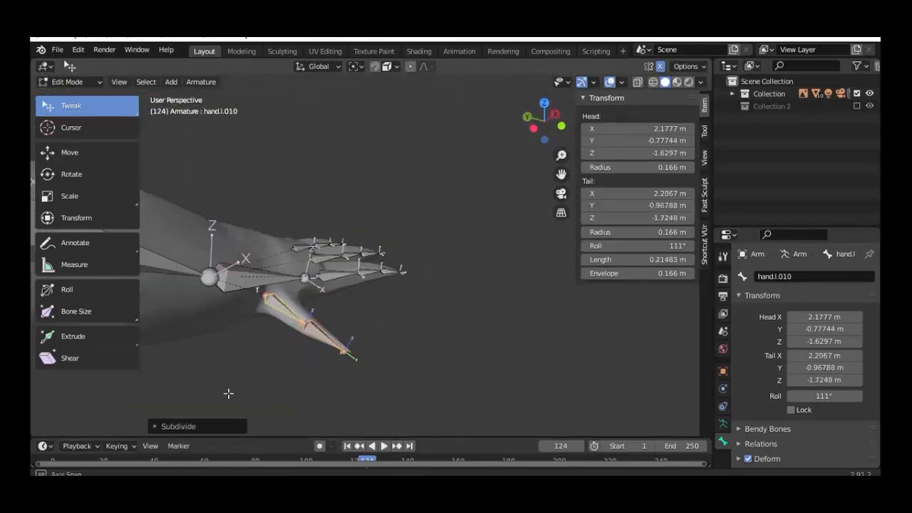
pyautogui.moveTo(228, 393); pyautogui.dragTo(333, 338, button='middle')
pyautogui.scroll(3, 378, 350)
pyautogui.scroll(3, 332, 338)
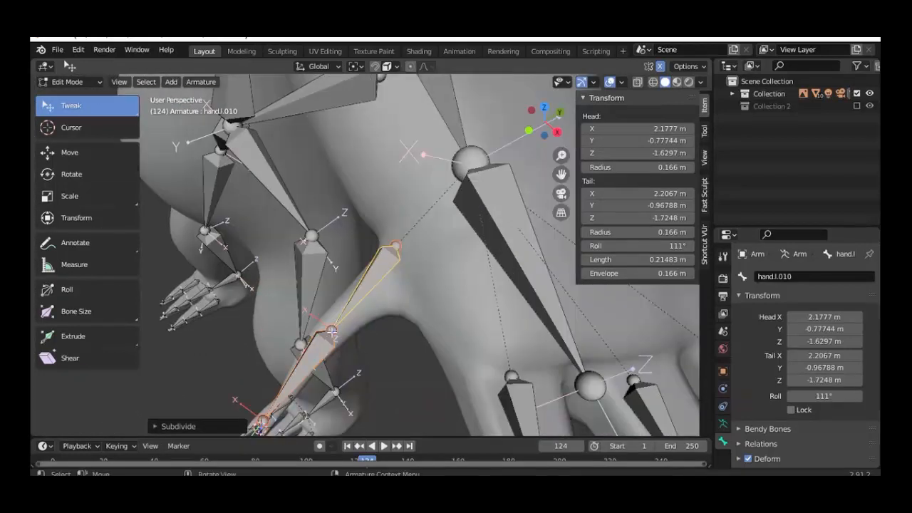
# Step: Move the thumb's middle joint inside the mesh and review the hand from the front
pyautogui.click(331, 331)
pyautogui.press('g')
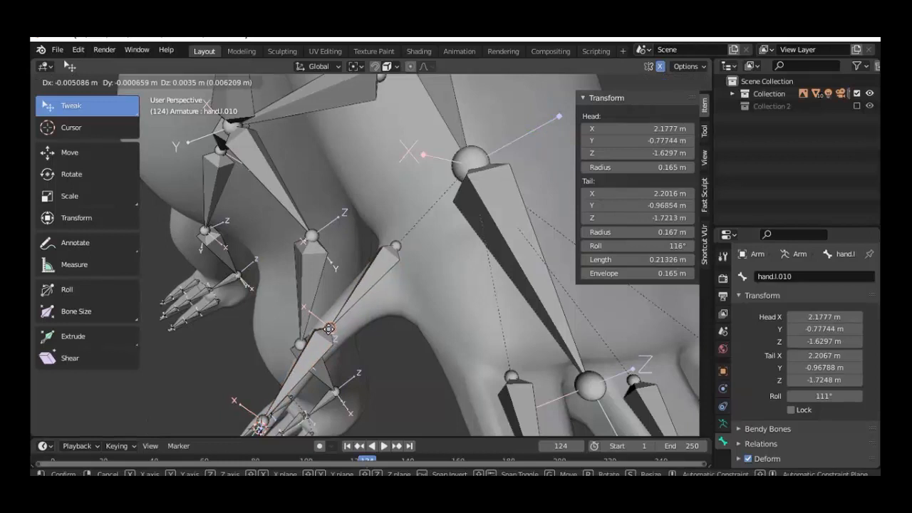
pyautogui.click(328, 330)
pyautogui.moveTo(344, 364)
pyautogui.mouseDown(button='middle')
pyautogui.moveTo(440, 327)
pyautogui.moveTo(405, 369)
pyautogui.moveTo(343, 372)
pyautogui.mouseUp(button='middle')
pyautogui.scroll(-5, 403, 370)
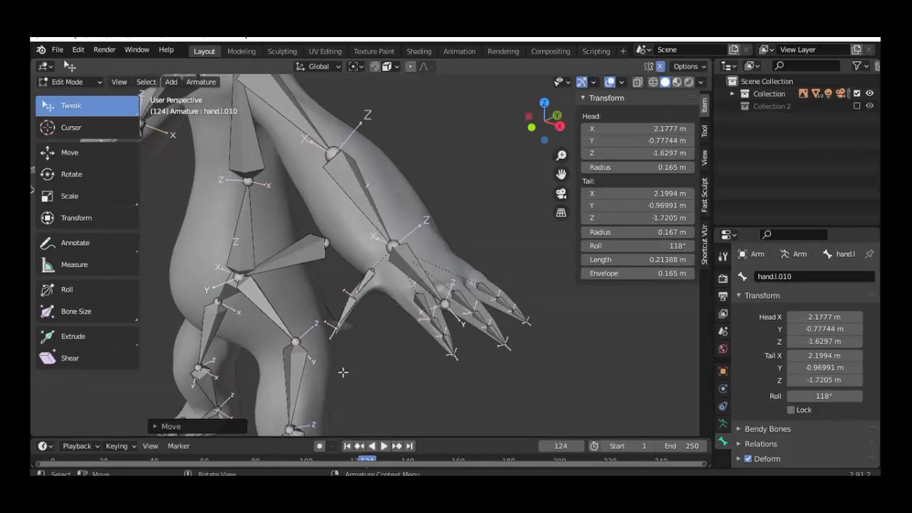
pyautogui.scroll(2, 332, 370)
pyautogui.moveTo(383, 389); pyautogui.dragTo(362, 277, button='middle')
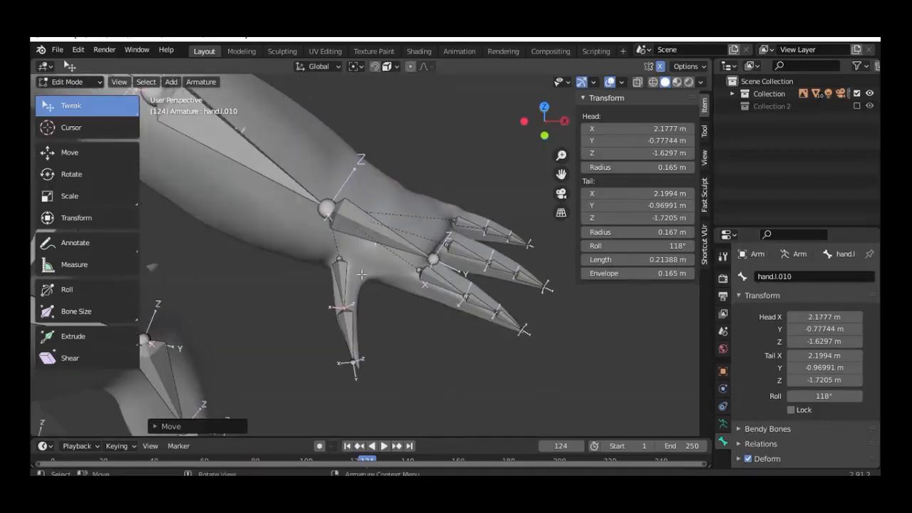
pyautogui.click(373, 234)
pyautogui.moveTo(373, 235); pyautogui.dragTo(353, 290, button='middle')
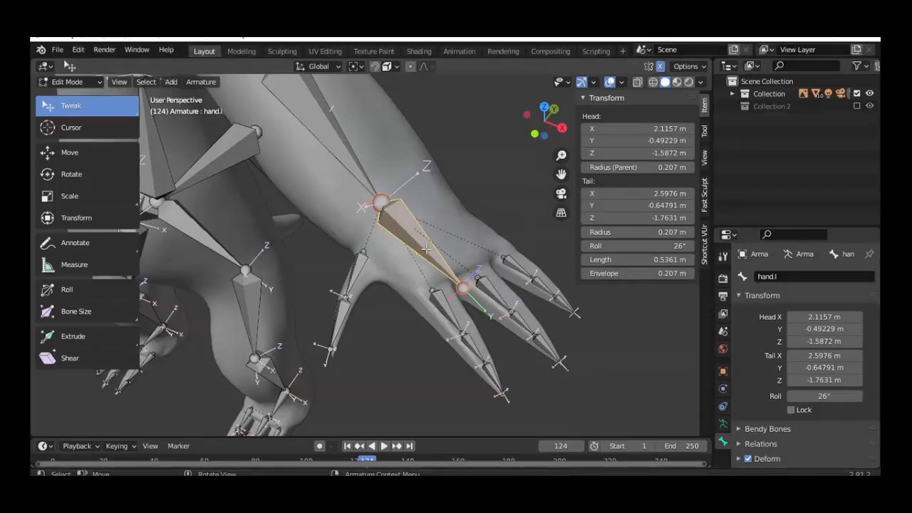
# Step: Delete the hand.l bone and duplicate the lowerarm.l forearm bone in place
pyautogui.moveTo(432, 294); pyautogui.dragTo(519, 314, button='middle')
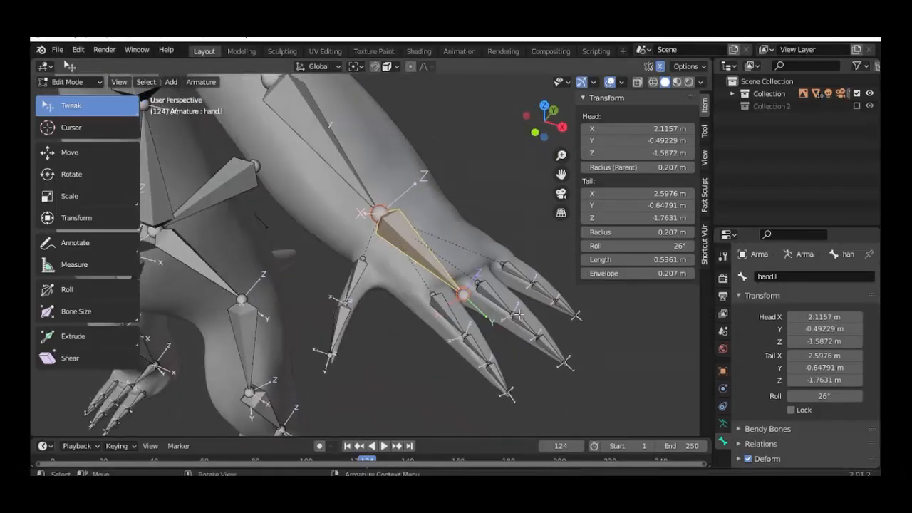
pyautogui.press('x')
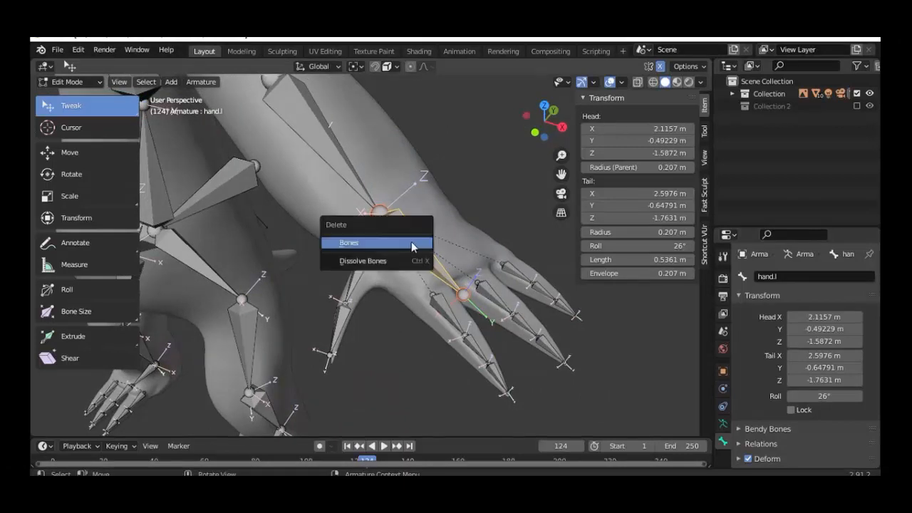
pyautogui.click(411, 241)
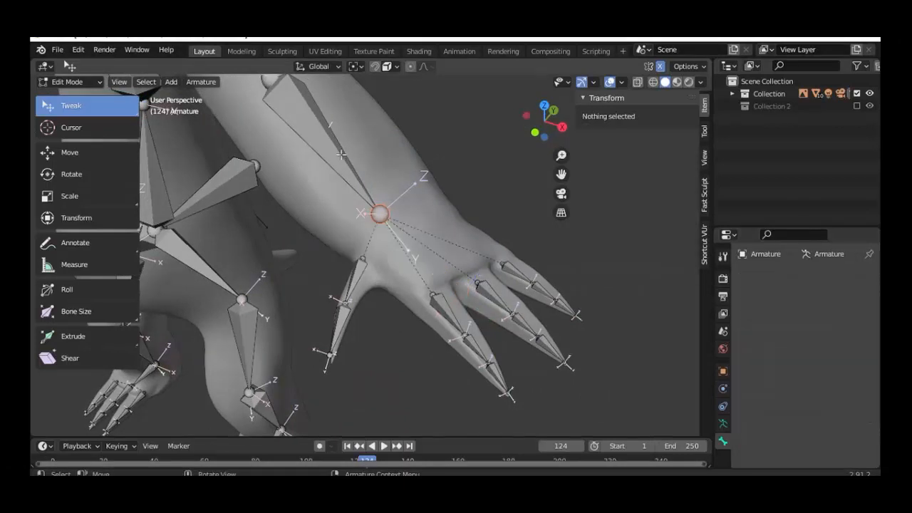
pyautogui.click(341, 154)
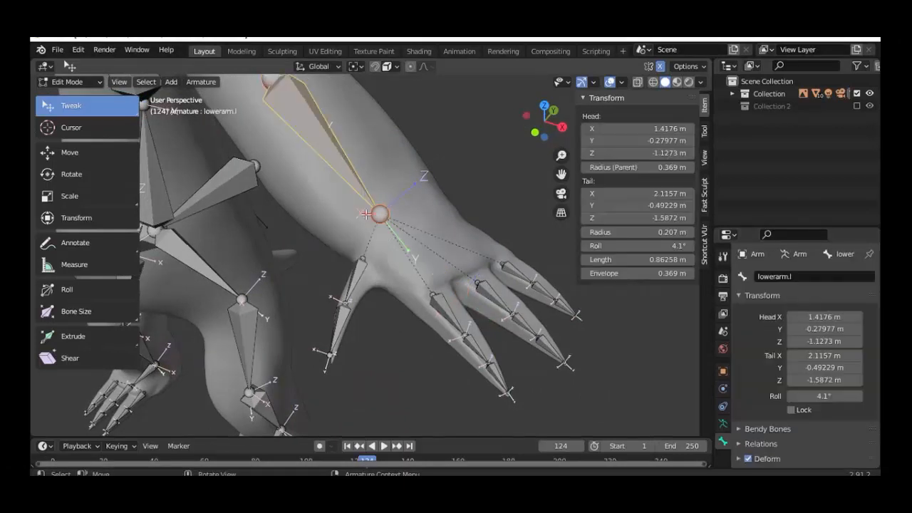
pyautogui.hotkey('shift', 'd')
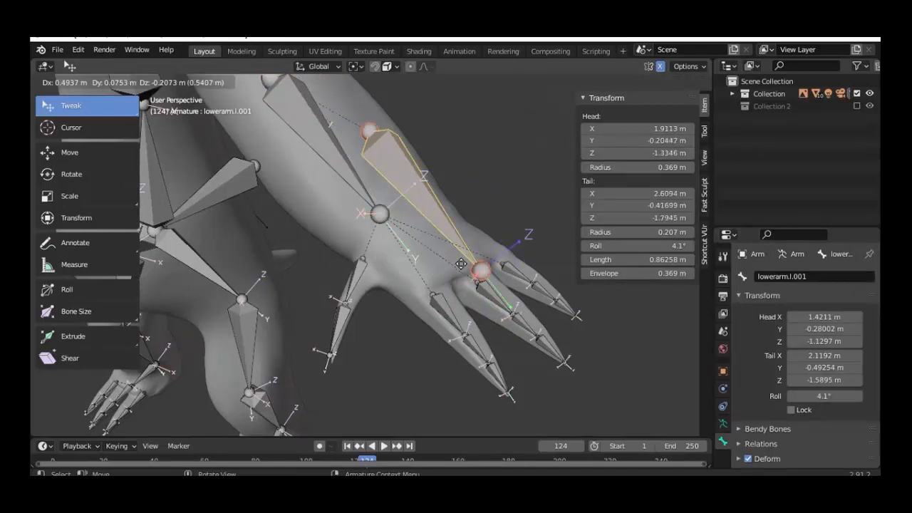
pyautogui.rightClick(434, 252)
# Step: Move the duplicate over the back of the hand and pull its tail in to shorten it
pyautogui.press('KP_7')
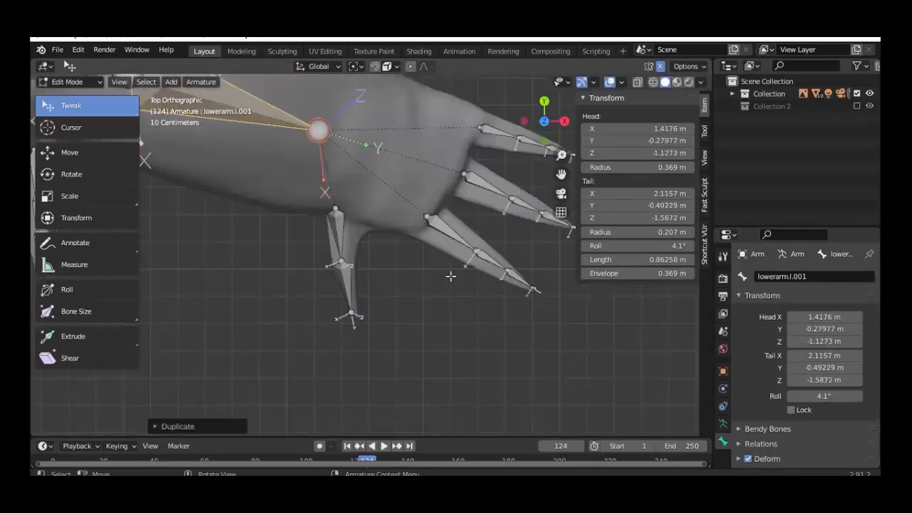
pyautogui.keyDown('shift'); pyautogui.moveTo(362, 193); pyautogui.dragTo(423, 274, button='middle'); pyautogui.keyUp('shift')
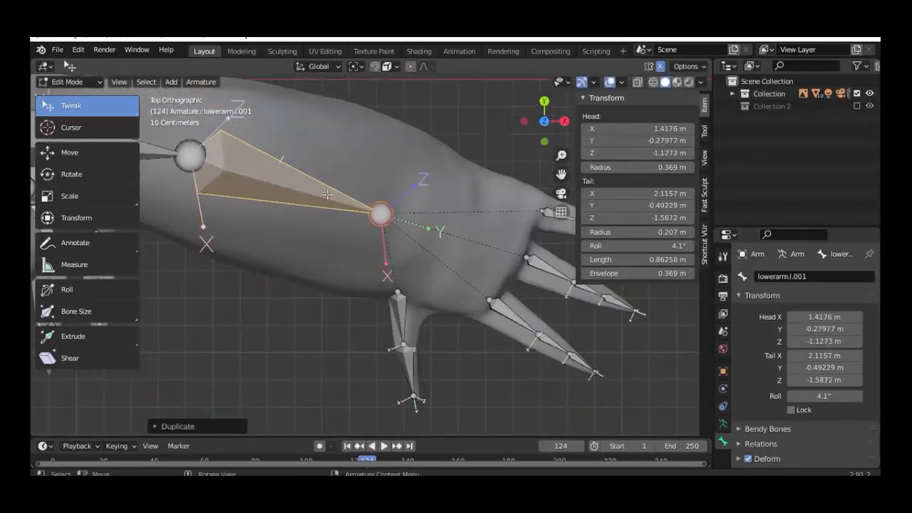
pyautogui.press('g')
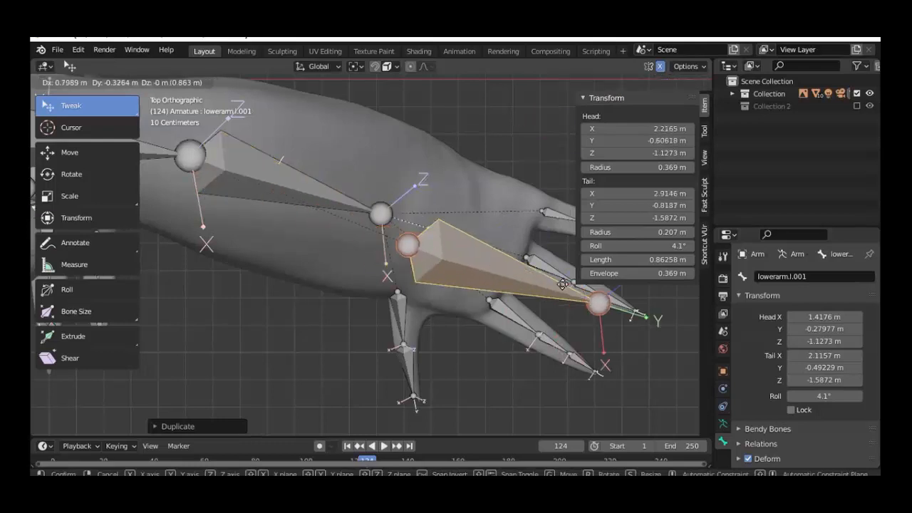
pyautogui.click(563, 283)
pyautogui.click(620, 301)
pyautogui.press('g')
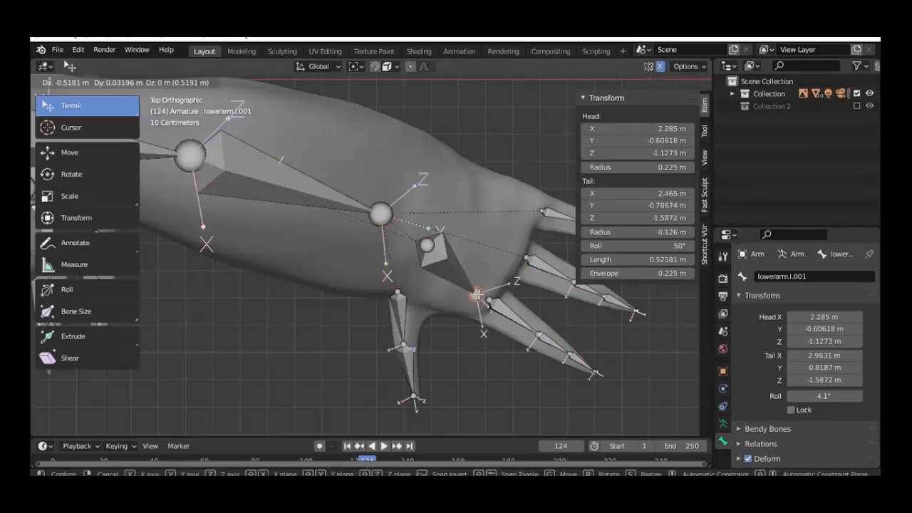
pyautogui.click(481, 296)
pyautogui.moveTo(424, 265); pyautogui.dragTo(468, 244, button='middle')
pyautogui.press('KP_3')
pyautogui.click(385, 172)
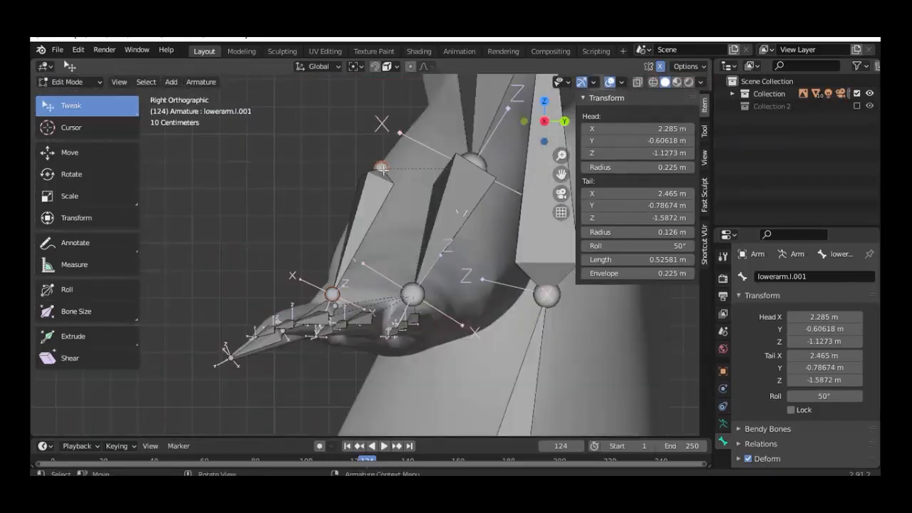
# Step: Lower lowerarm.l.001's head joint to shorten it to 0.30688 m, and set its roll to 34°
pyautogui.press('g')
pyautogui.click(400, 284)
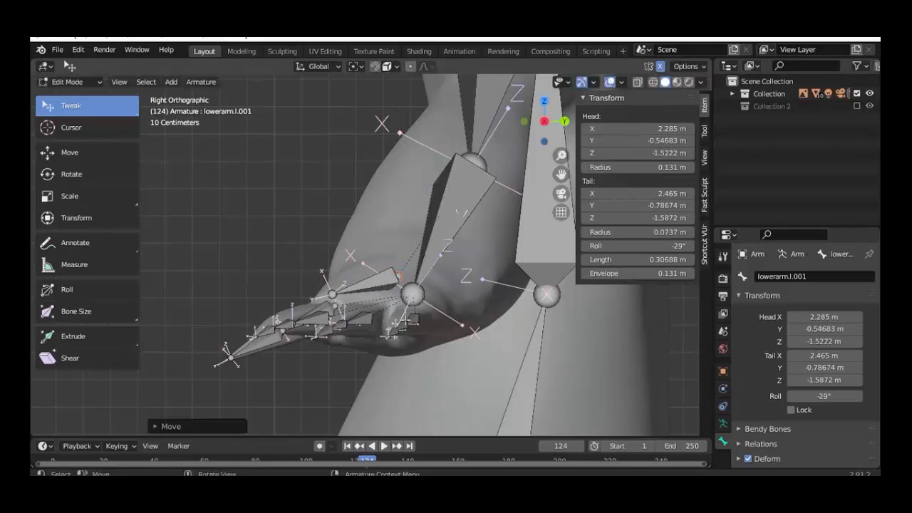
pyautogui.moveTo(401, 284); pyautogui.dragTo(425, 311, button='middle')
pyautogui.moveTo(499, 343); pyautogui.dragTo(549, 356, button='middle')
pyautogui.press('KP_3')
pyautogui.moveTo(403, 332); pyautogui.dragTo(449, 331, button='middle')
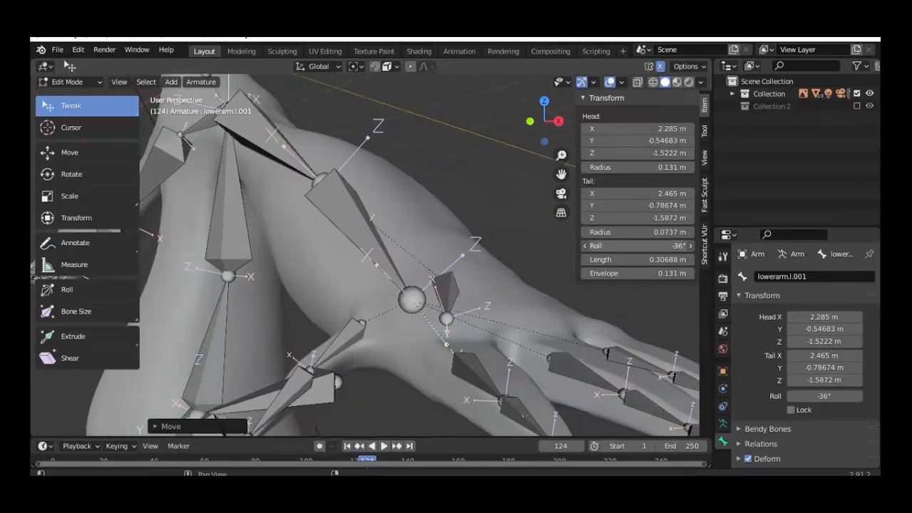
pyautogui.moveTo(638, 246); pyautogui.dragTo(715, 246)
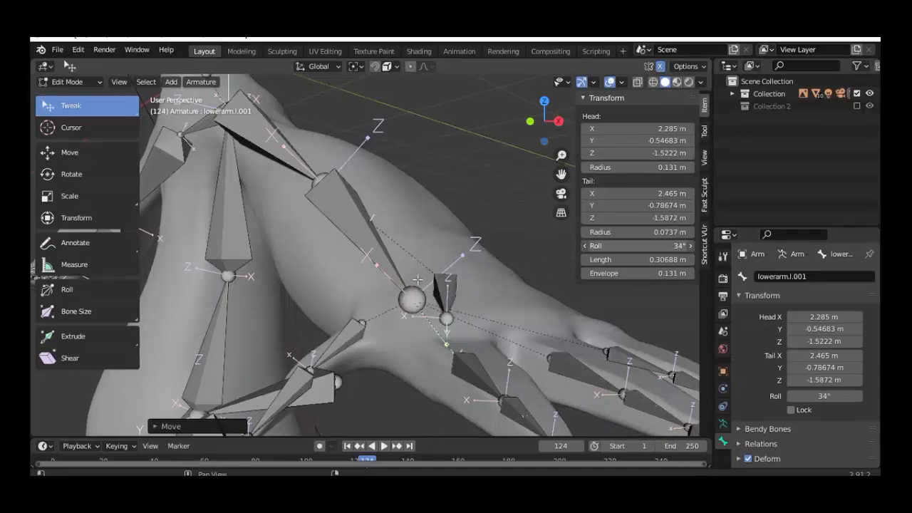
pyautogui.moveTo(422, 294); pyautogui.dragTo(436, 357, button='middle')
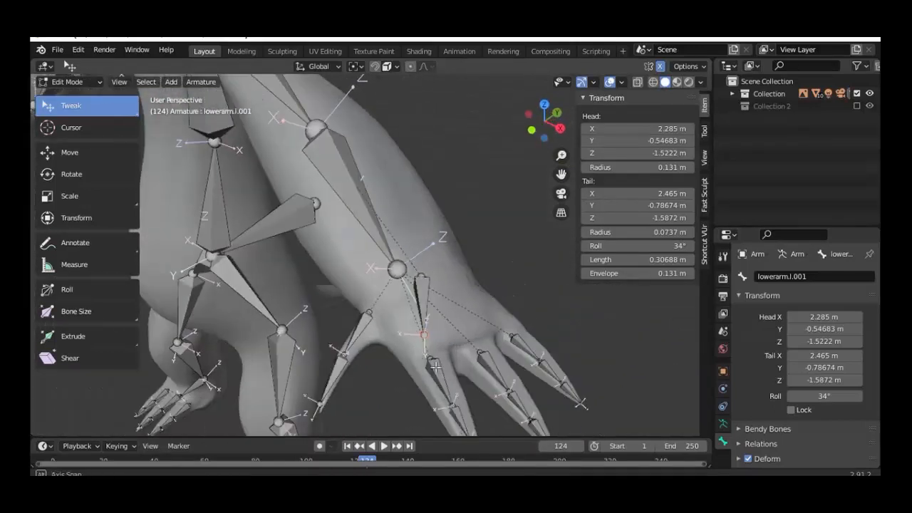
# Step: Parent lowerarm.l.001 to the lowerarm.l forearm bone with Keep Offset
pyautogui.click(435, 367)
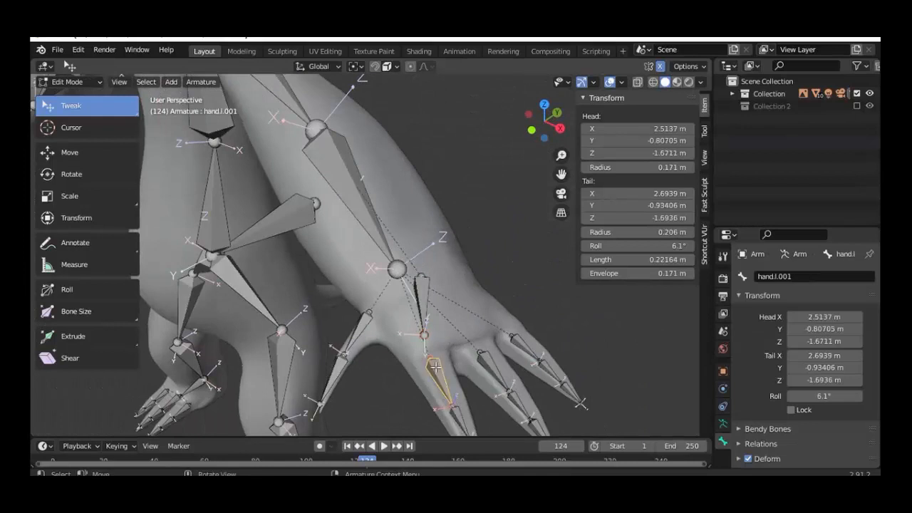
pyautogui.click(423, 298)
pyautogui.keyDown('shift'); pyautogui.click(361, 219); pyautogui.keyUp('shift')
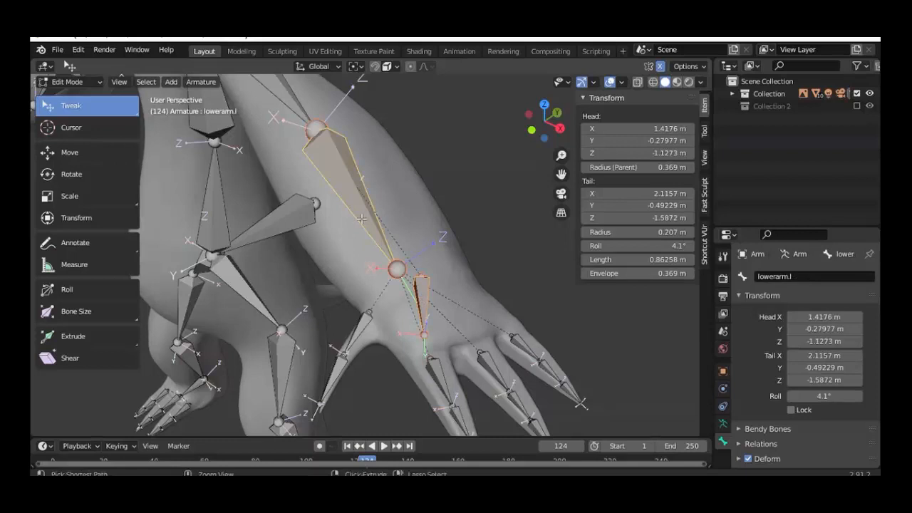
pyautogui.hotkey('ctrl', 'p')
pyautogui.click(344, 233)
# Step: Parent hand.l.001 to lowerarm.l.001 with Keep Offset
pyautogui.moveTo(431, 320); pyautogui.dragTo(470, 343, button='middle')
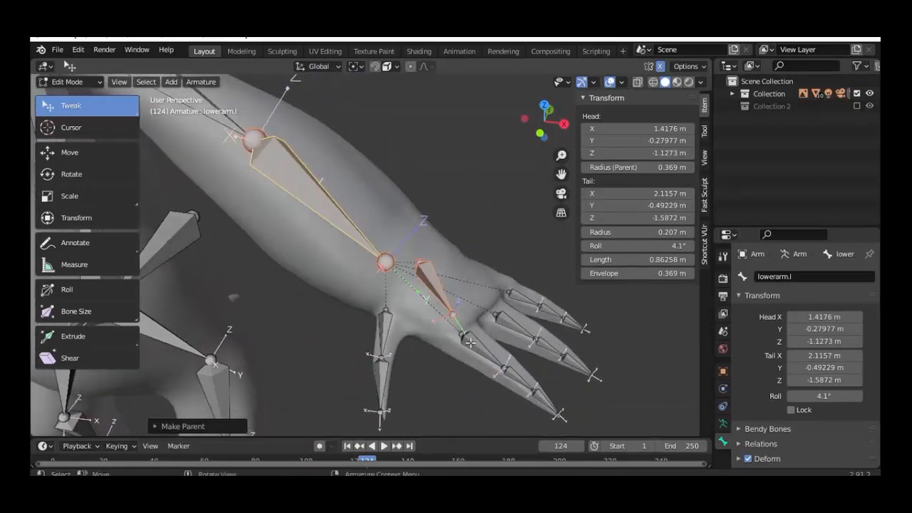
pyautogui.click(470, 342)
pyautogui.keyDown('shift'); pyautogui.click(438, 287); pyautogui.keyUp('shift')
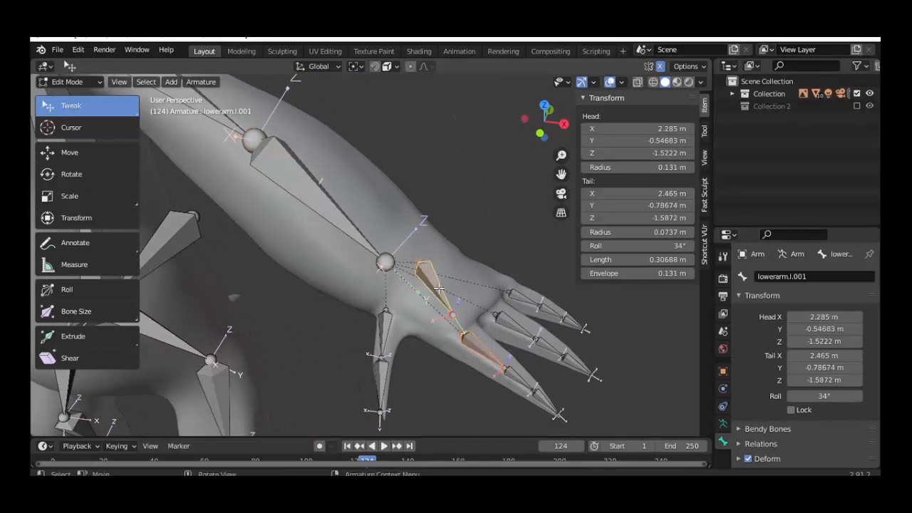
pyautogui.moveTo(439, 287); pyautogui.dragTo(470, 348, button='middle')
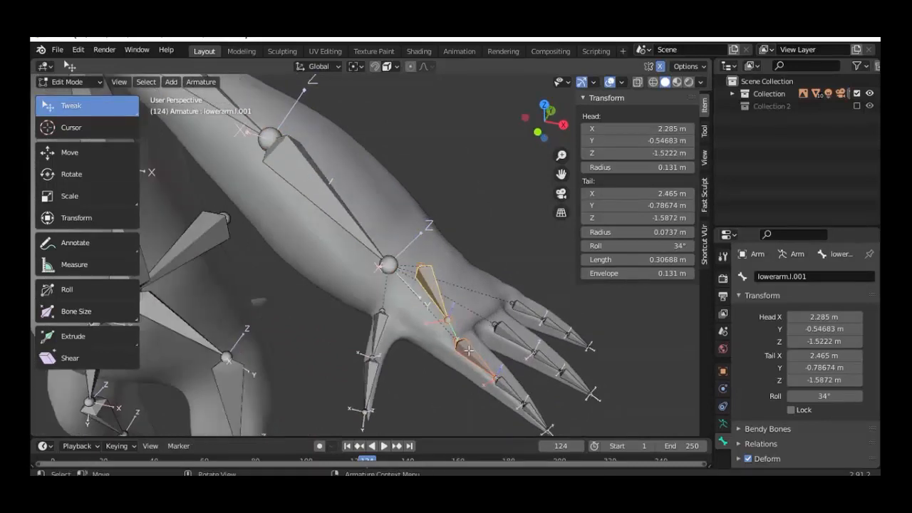
pyautogui.click(468, 349)
pyautogui.keyDown('shift'); pyautogui.click(430, 289); pyautogui.keyUp('shift')
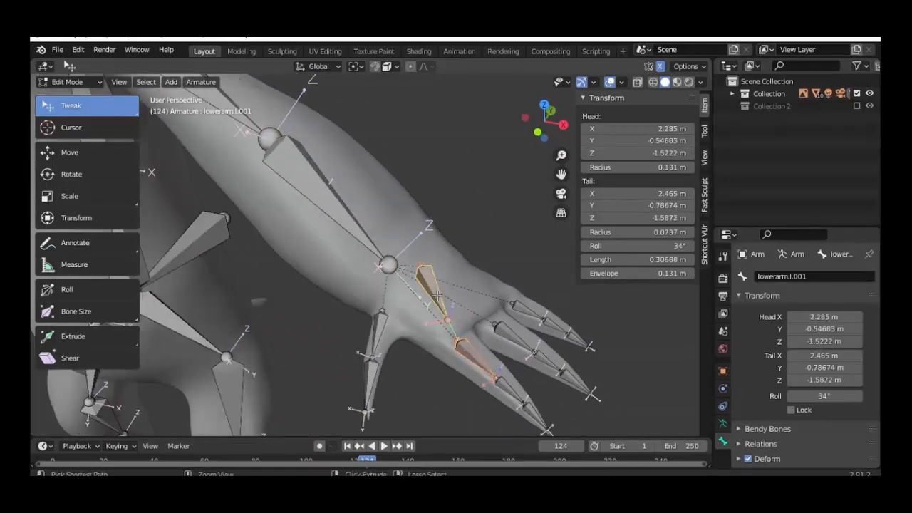
pyautogui.hotkey('ctrl', 'p')
pyautogui.click(428, 297)
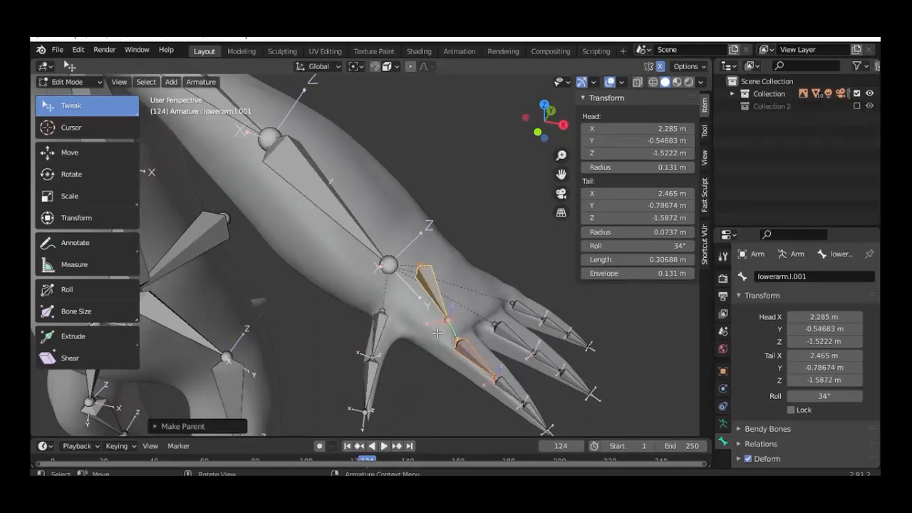
pyautogui.click(445, 312)
# Step: In top view, nudge the hand bone's tail and shift its head joint left
pyautogui.click(450, 314)
pyautogui.moveTo(452, 313); pyautogui.dragTo(407, 311, button='middle')
pyautogui.press('KP_7')
pyautogui.scroll(3, 486, 310)
pyautogui.scroll(1, 434, 321)
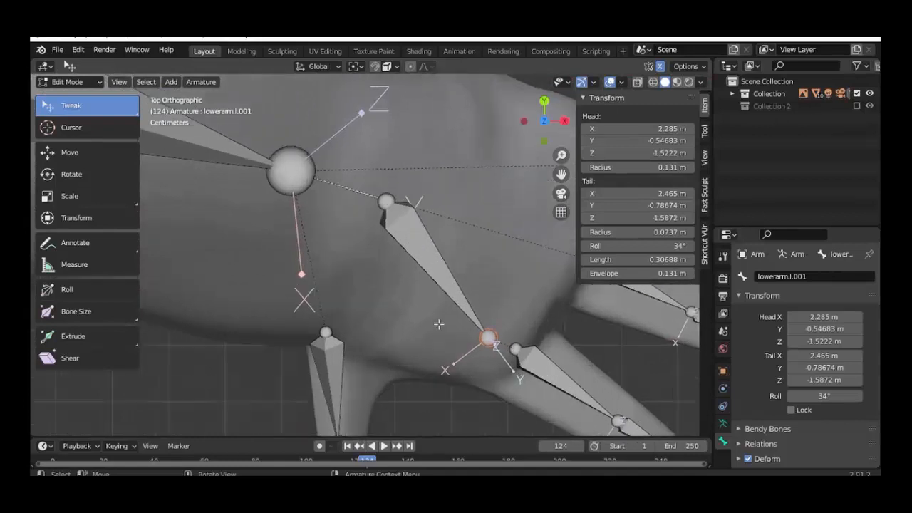
pyautogui.moveTo(489, 338); pyautogui.dragTo(502, 343)
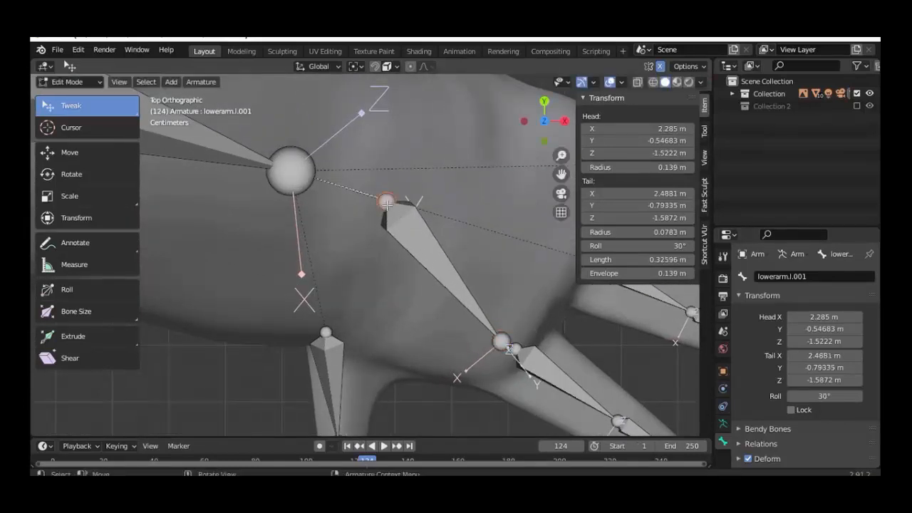
pyautogui.moveTo(386, 204); pyautogui.dragTo(323, 211)
pyautogui.moveTo(323, 211); pyautogui.dragTo(447, 296, button='middle')
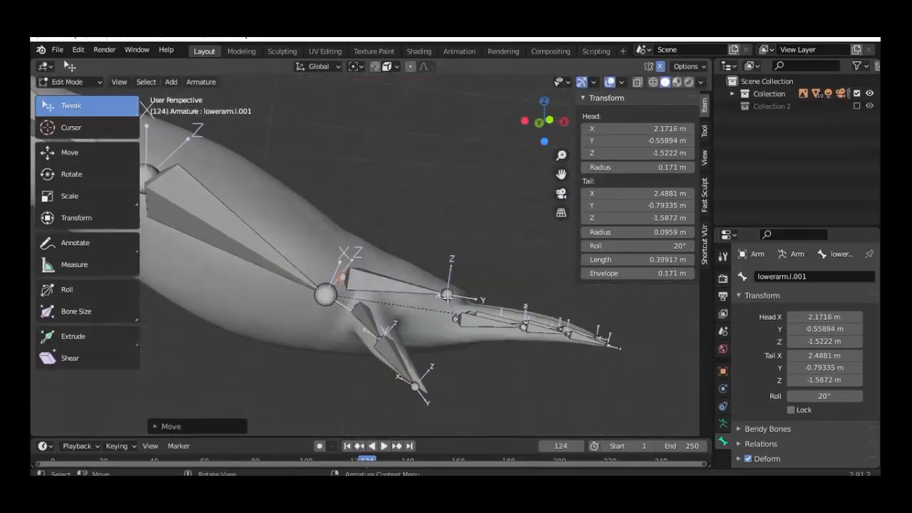
pyautogui.click(447, 297)
# Step: Adjust the hand bone's tail joint vertically in front view
pyautogui.press('KP_1')
pyautogui.scroll(3, 449, 298)
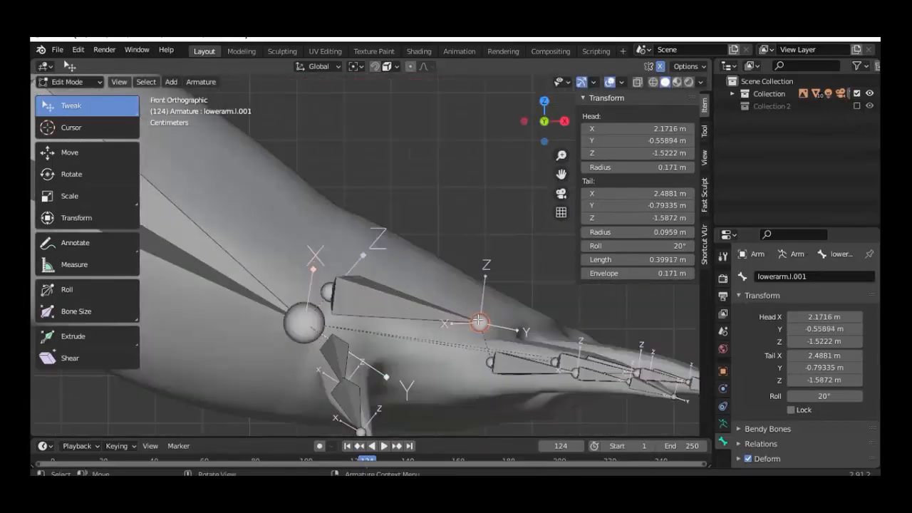
pyautogui.moveTo(481, 320); pyautogui.dragTo(484, 354)
pyautogui.press('z')
pyautogui.scroll(-3, 483, 354)
pyautogui.moveTo(446, 374); pyautogui.dragTo(454, 393, button='middle')
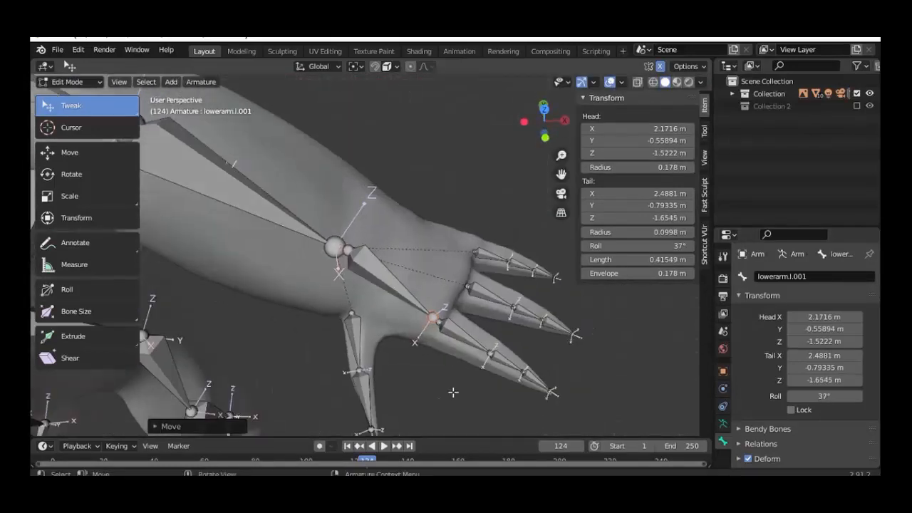
pyautogui.scroll(3, 456, 387)
pyautogui.press('KP_1')
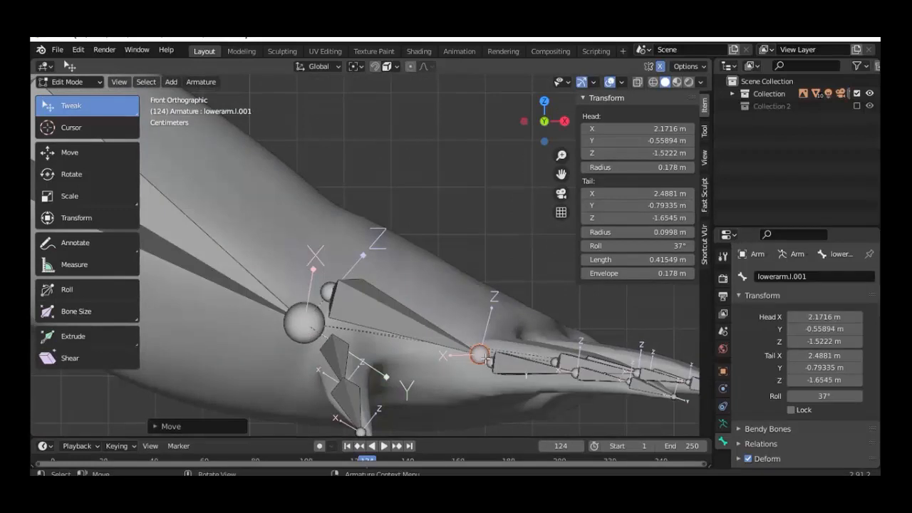
pyautogui.press('g')
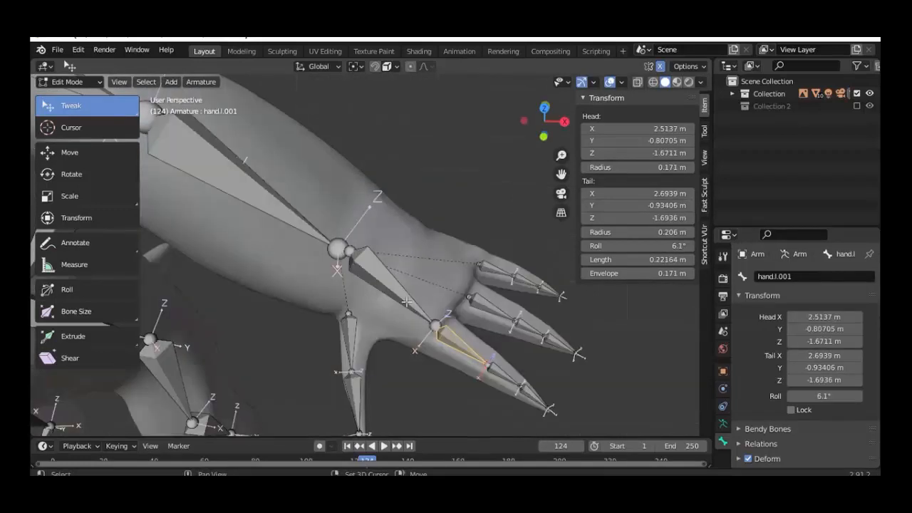
# Step: Connect the finger bone to lowerarm.l.001 as its parent
pyautogui.keyDown('shift'); pyautogui.click(407, 307); pyautogui.keyUp('shift')
pyautogui.hotkey('ctrl', 'p')
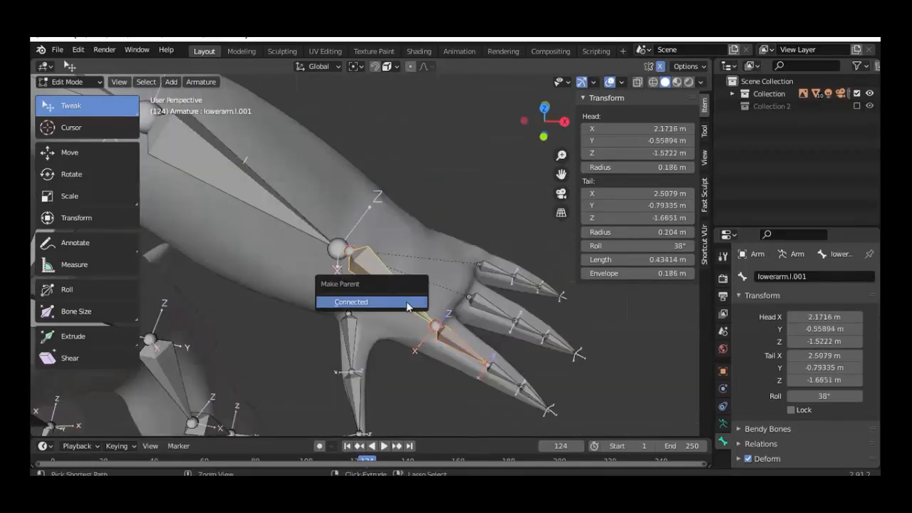
pyautogui.click(408, 307)
pyautogui.moveTo(408, 306); pyautogui.dragTo(427, 263, button='middle')
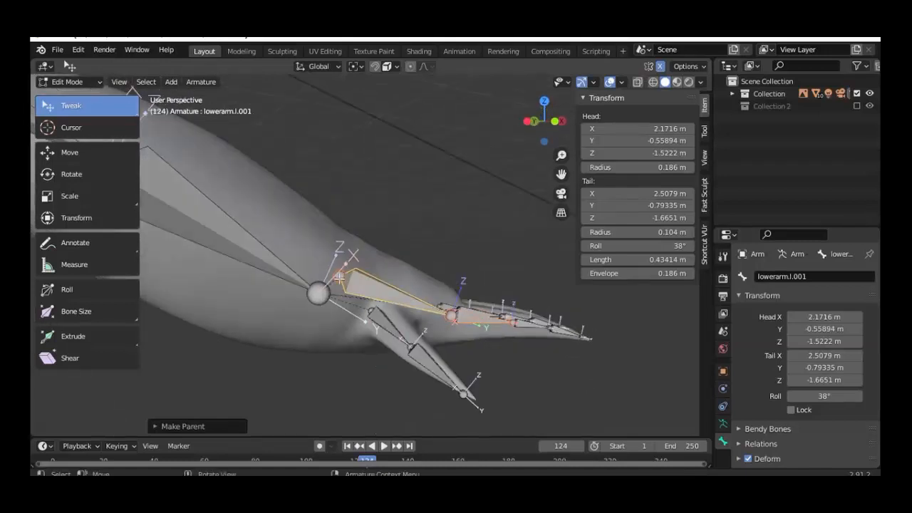
# Step: Lower lowerarm.l.001's head joint along Z to −1.5975 m
pyautogui.click(340, 278)
pyautogui.press('KP_1')
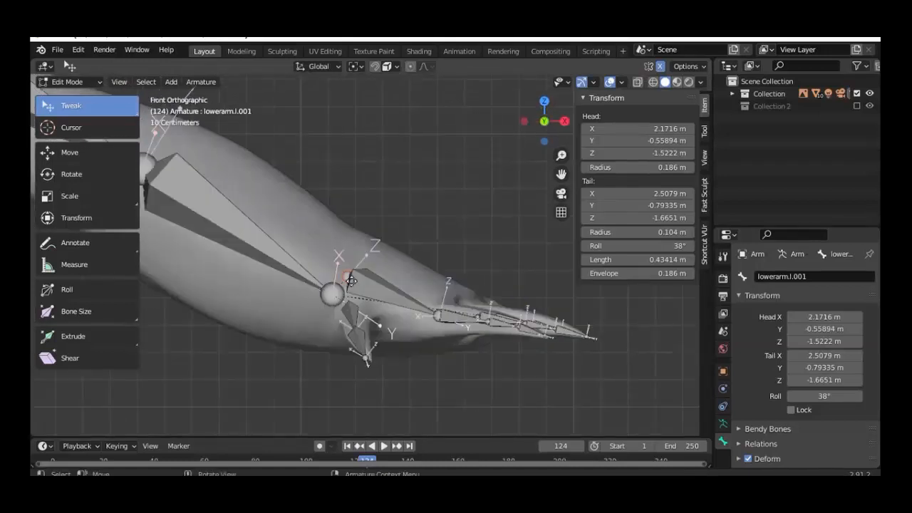
pyautogui.press('g')
pyautogui.press('z')
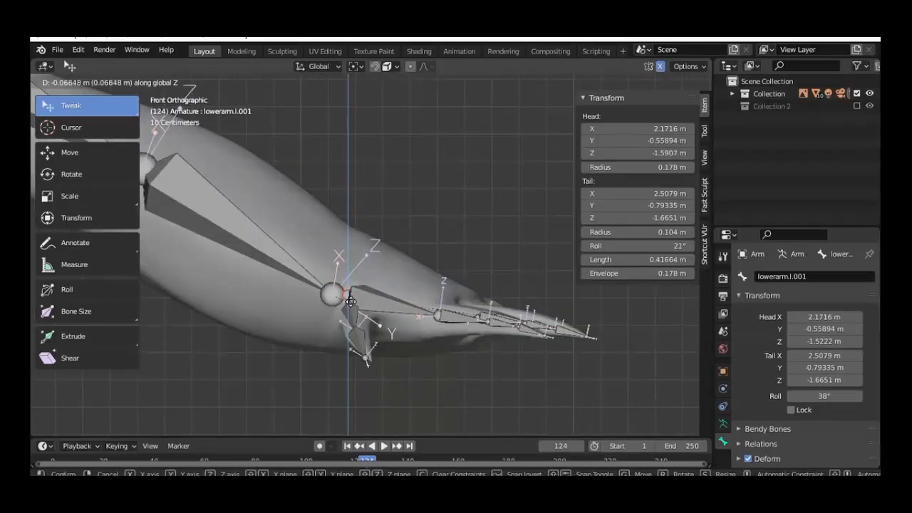
pyautogui.click(351, 303)
pyautogui.moveTo(351, 303); pyautogui.dragTo(374, 333, button='middle')
pyautogui.click(382, 304)
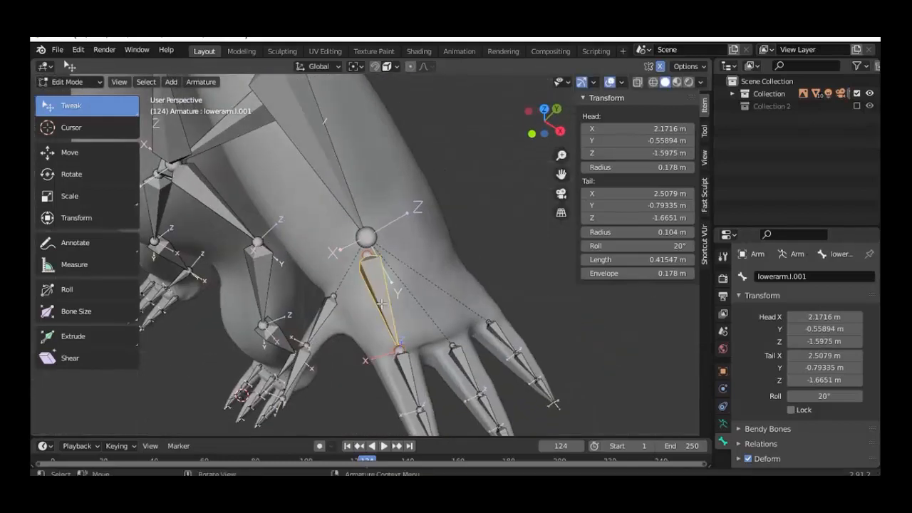
# Step: Duplicate the palm bone twice as lowerarm.l.002 and lowerarm.l.003, fanning their heads into the palm
pyautogui.press('KP_7')
pyautogui.hotkey('shift', 'd')
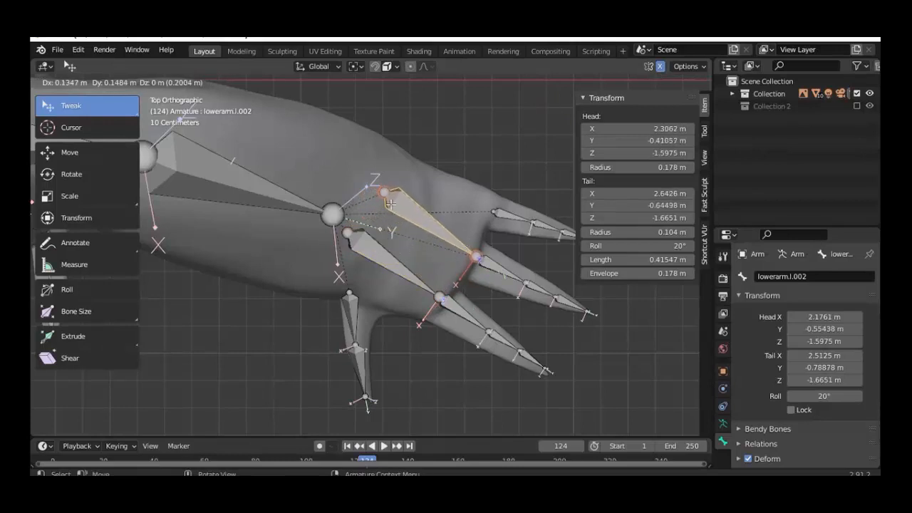
pyautogui.click(471, 243)
pyautogui.click(377, 202)
pyautogui.moveTo(376, 202); pyautogui.dragTo(353, 225)
pyautogui.hotkey('shift', 'd')
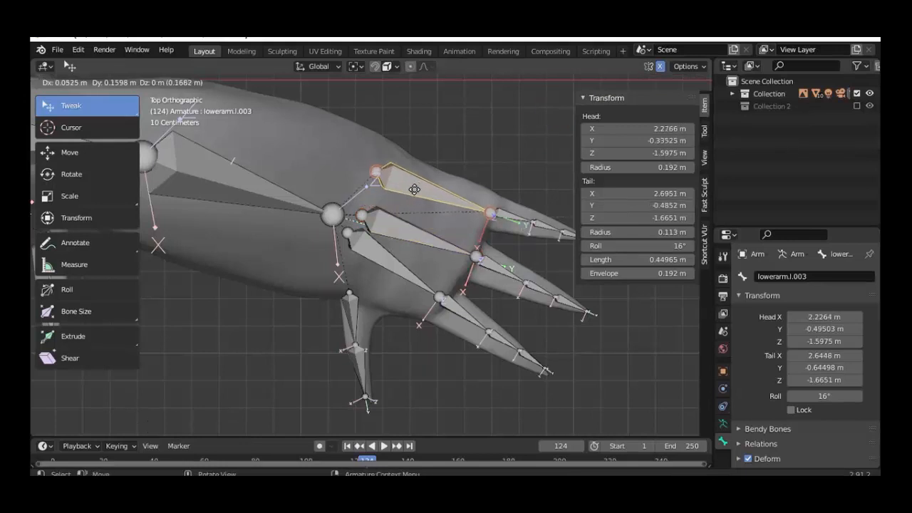
pyautogui.click(415, 189)
pyautogui.click(376, 172)
pyautogui.moveTo(376, 173); pyautogui.dragTo(371, 191)
pyautogui.moveTo(371, 191); pyautogui.dragTo(286, 167, button='middle')
# Step: Connect hand.l.002 to lowerarm.l.002 and hand.l.003 to lowerarm.l.003 as parents
pyautogui.click(465, 361)
pyautogui.keyDown('shift'); pyautogui.click(431, 315); pyautogui.keyUp('shift')
pyautogui.hotkey('ctrl', 'p')
pyautogui.click(431, 315)
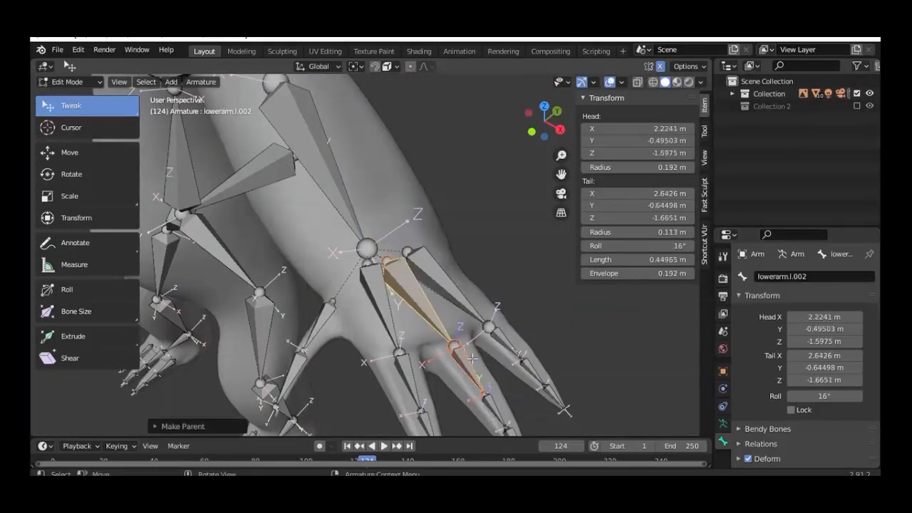
pyautogui.click(499, 340)
pyautogui.keyDown('shift'); pyautogui.click(464, 302); pyautogui.keyUp('shift')
pyautogui.hotkey('ctrl', 'p')
pyautogui.click(466, 304)
pyautogui.moveTo(466, 303); pyautogui.dragTo(371, 285, button='middle')
pyautogui.click(385, 301)
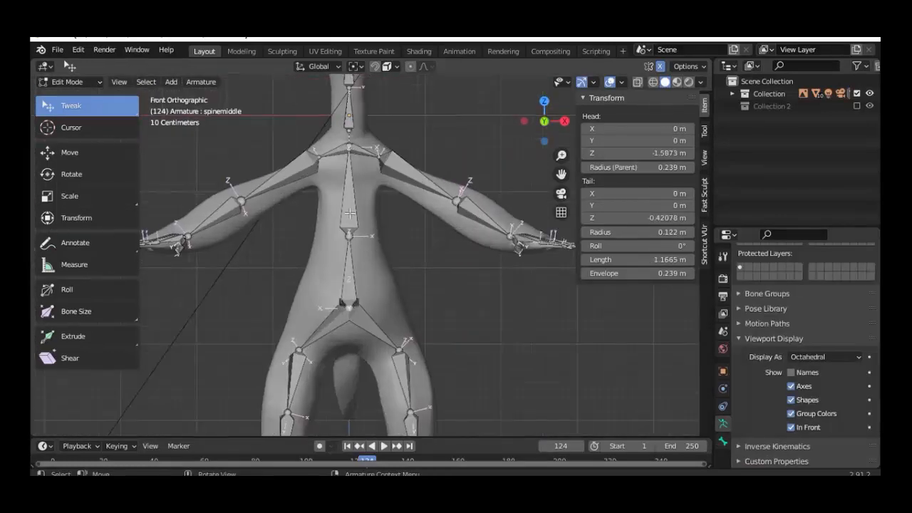
pyautogui.click(350, 213)
# Step: Subdivide the middle spine bone and move its two joints vertically along Z
pyautogui.rightClick(349, 205)
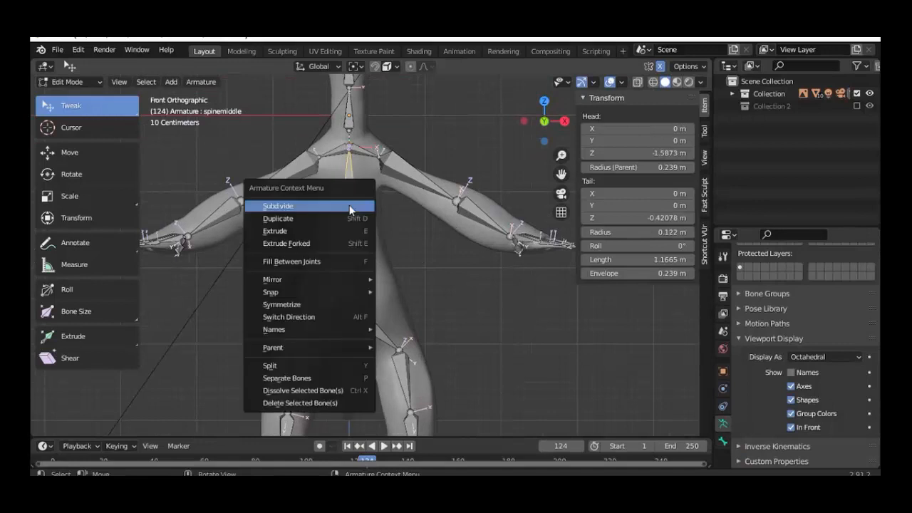
pyautogui.click(350, 204)
pyautogui.scroll(2, 371, 254)
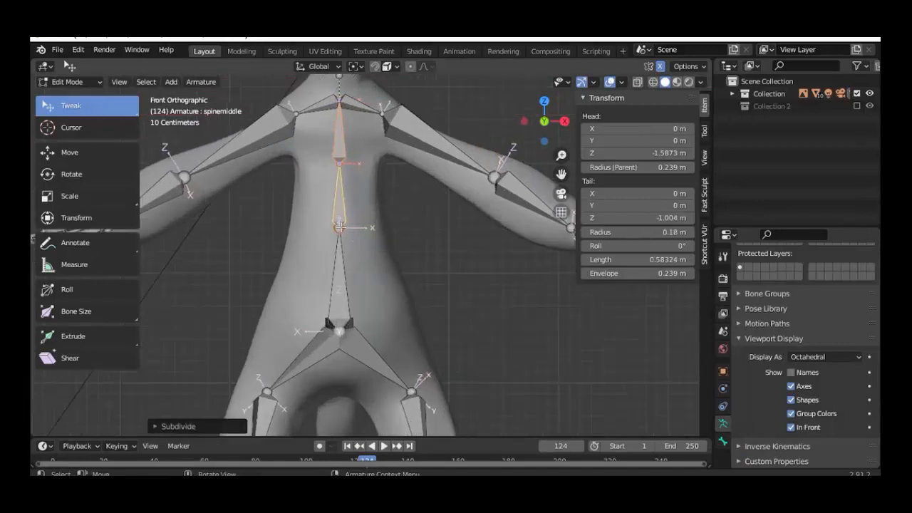
pyautogui.click(340, 226)
pyautogui.press('g')
pyautogui.press('z')
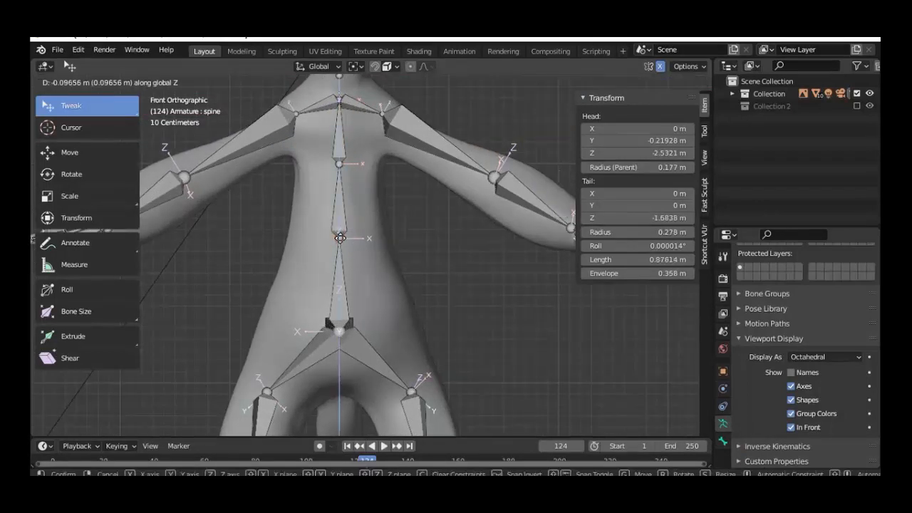
pyautogui.click(340, 246)
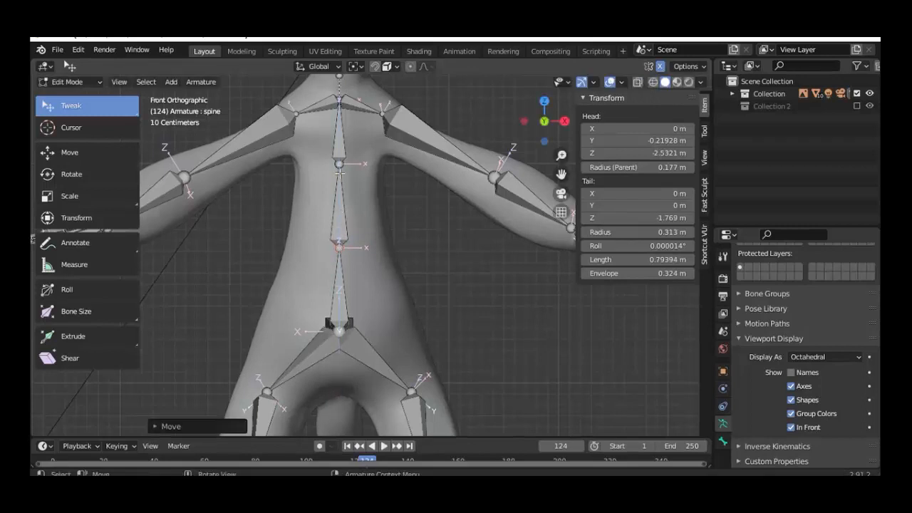
pyautogui.click(339, 164)
pyautogui.press('g')
pyautogui.press('z')
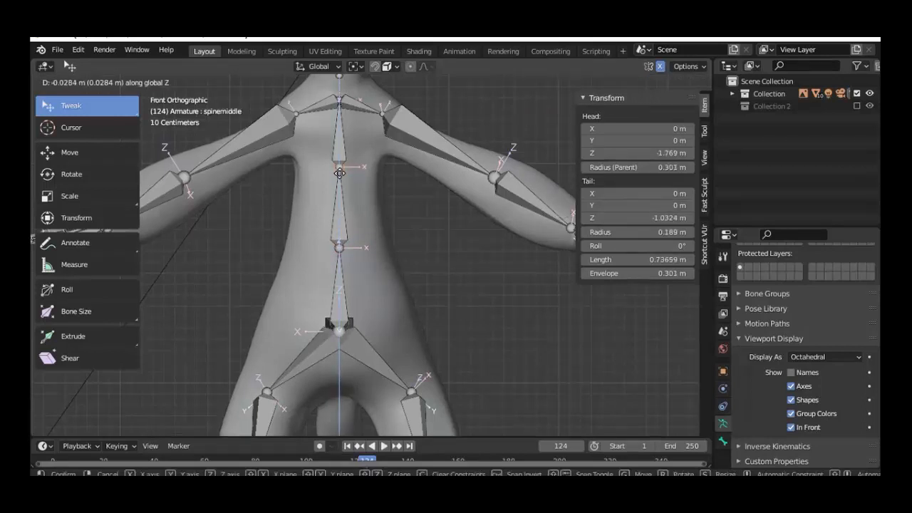
pyautogui.click(340, 170)
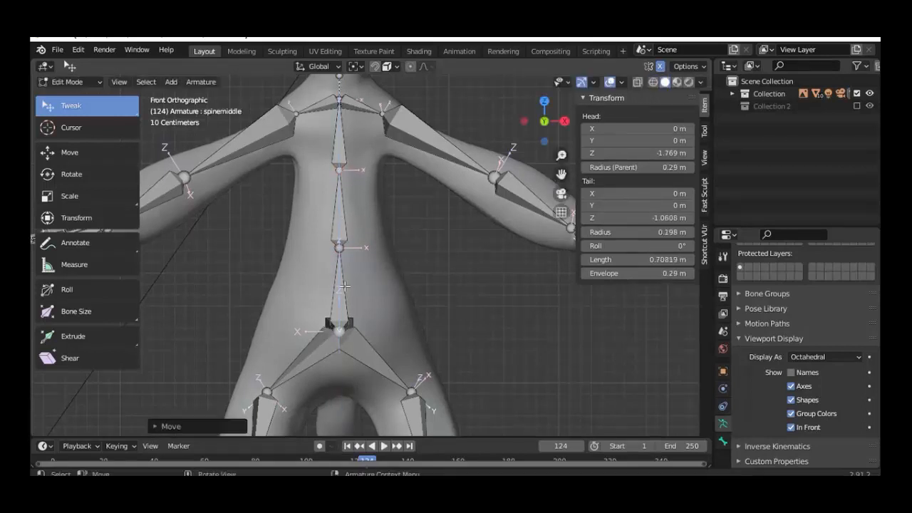
# Step: Rename the lower spine half to spine1 in the Bone properties
pyautogui.click(339, 291)
pyautogui.click(722, 371)
pyautogui.scroll(5, 762, 385)
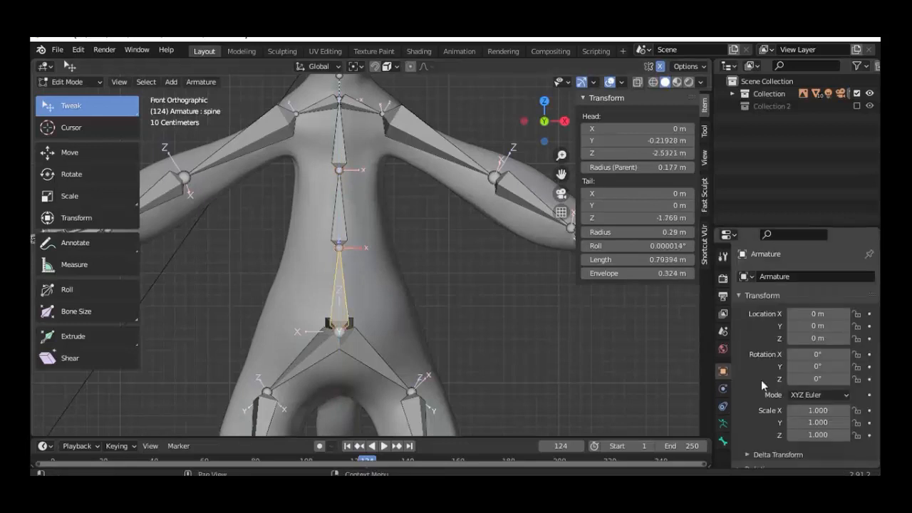
pyautogui.click(723, 441)
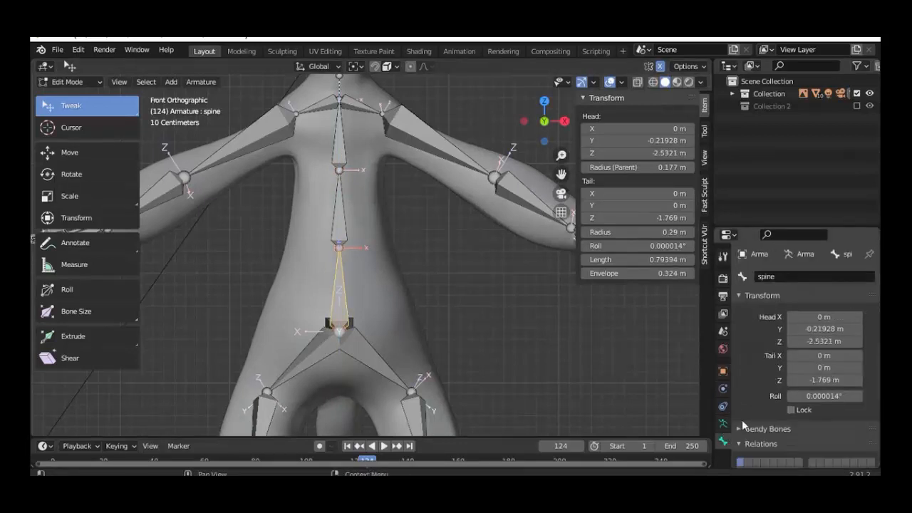
pyautogui.click(337, 223)
pyautogui.click(805, 276)
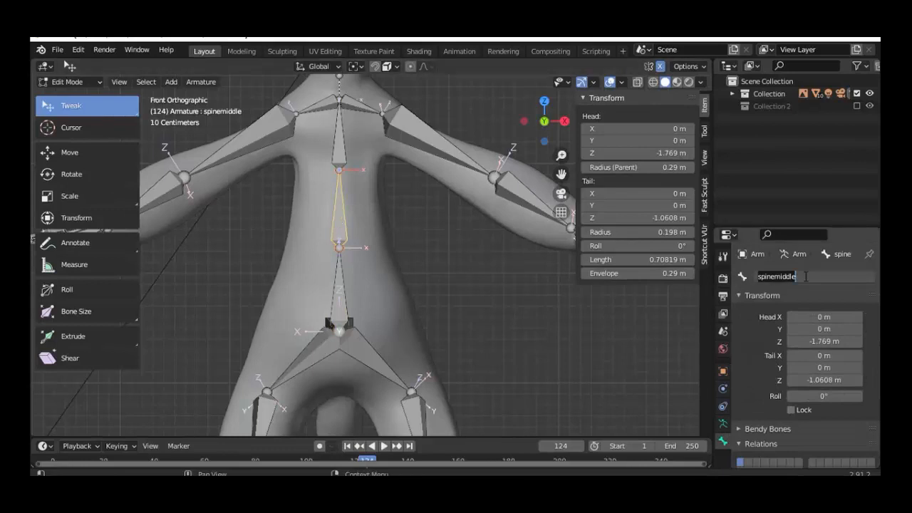
pyautogui.click(806, 277)
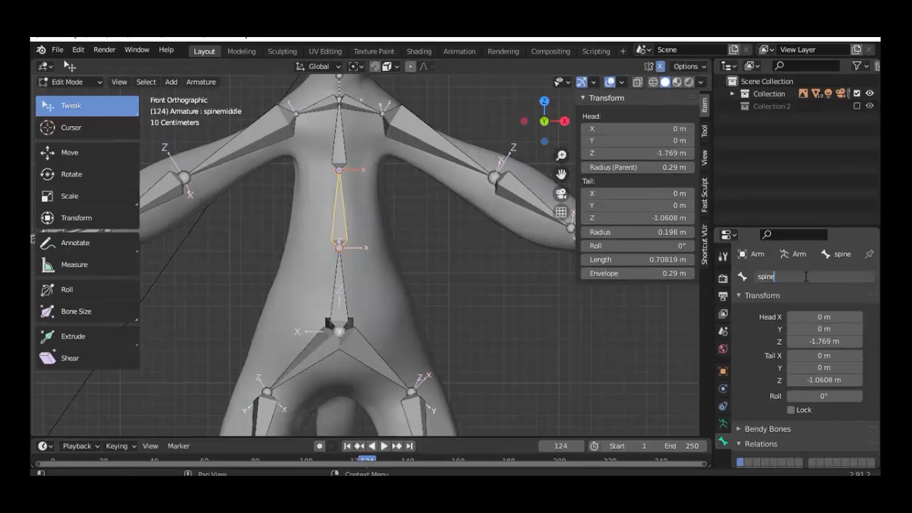
pyautogui.press('Return')
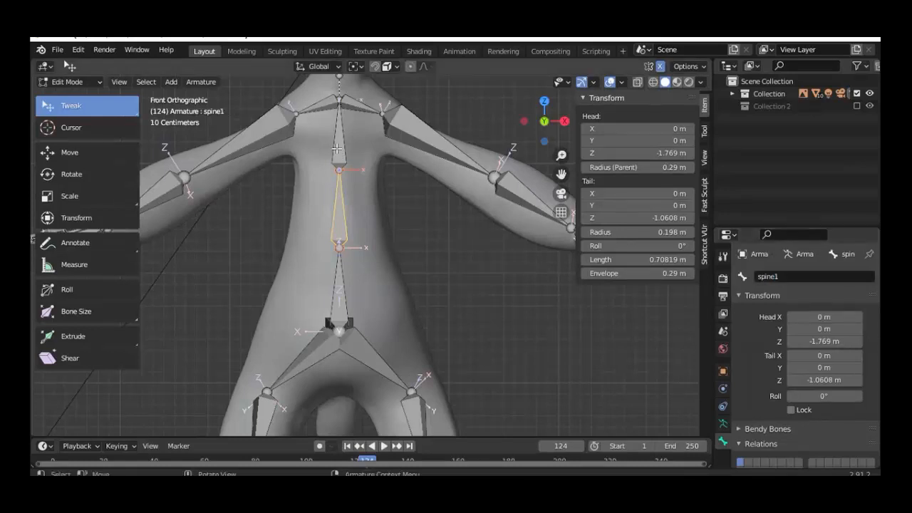
# Step: Rename the bone above spine1 to chest
pyautogui.click(336, 147)
pyautogui.click(816, 276)
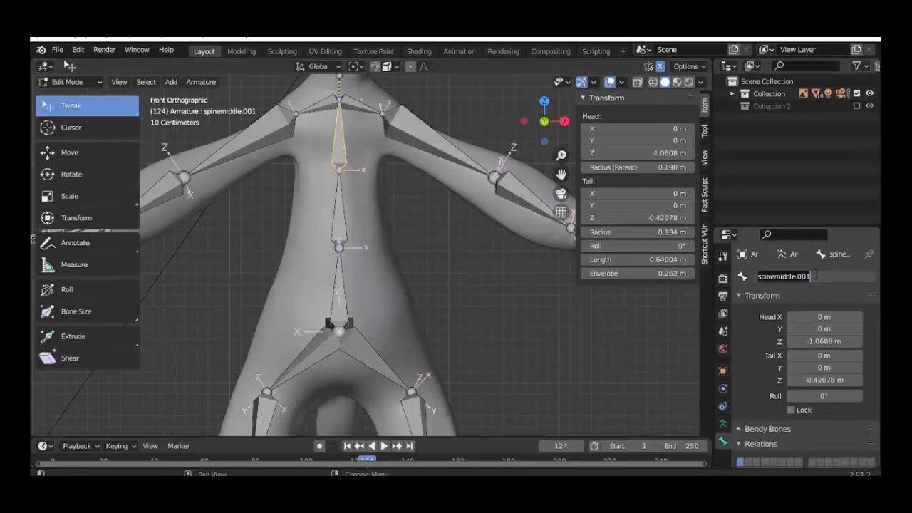
pyautogui.write('chest')
pyautogui.press('Return')
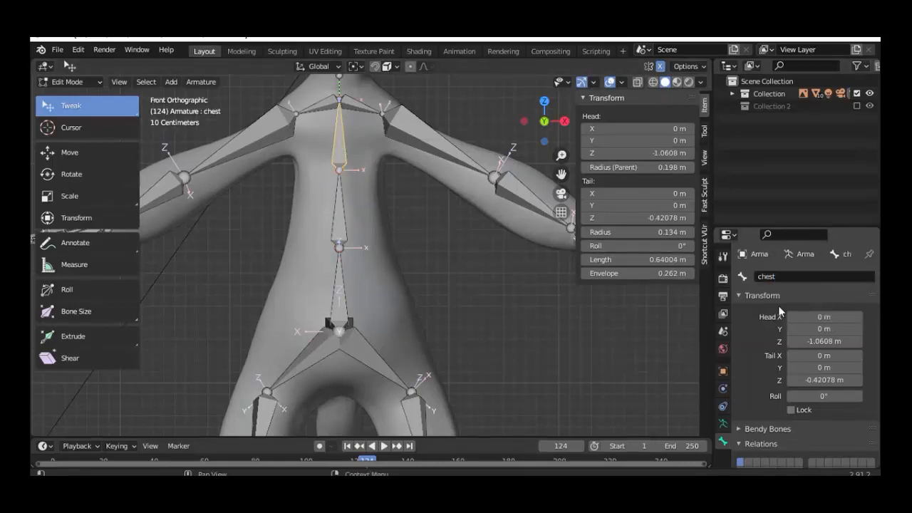
pyautogui.click(360, 105)
pyautogui.click(326, 103)
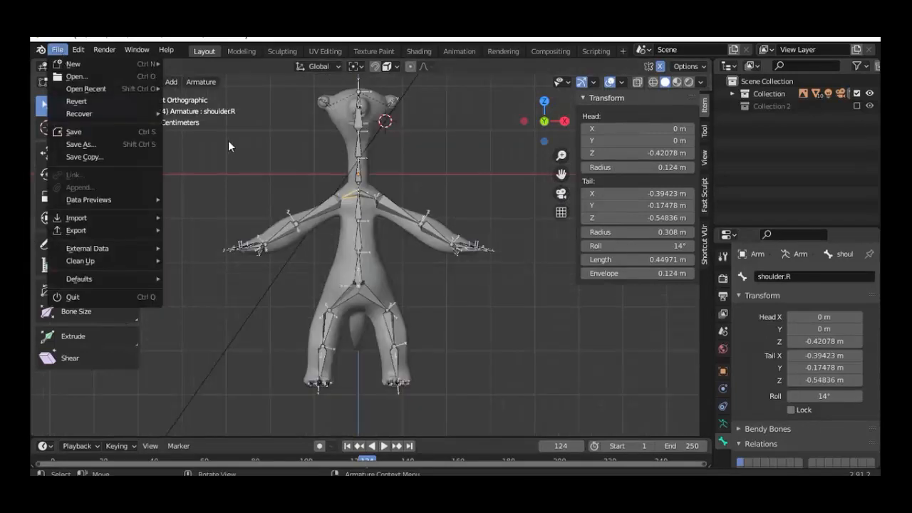
# Step: In object mode, parent the Sid mesh to the armature with automatic weights
pyautogui.press('Tab')
pyautogui.press('n')
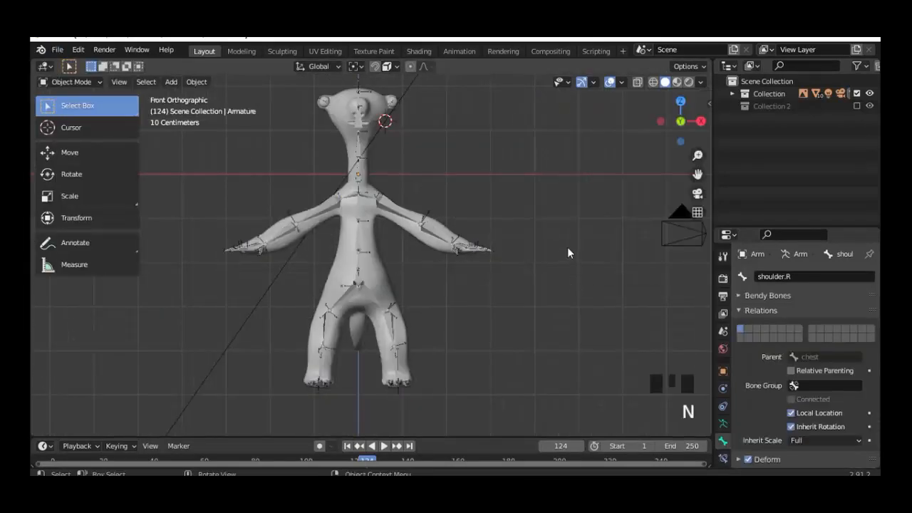
pyautogui.click(375, 235)
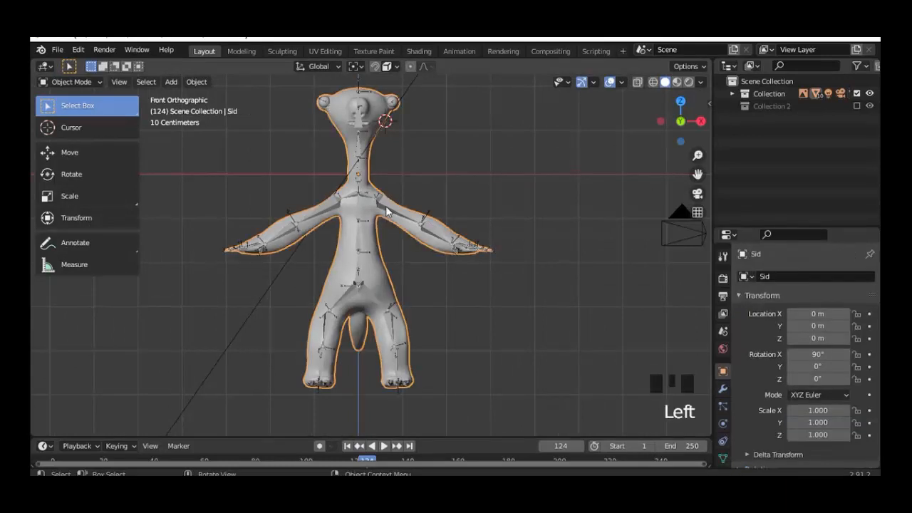
pyautogui.keyDown('shift'); pyautogui.click(386, 206); pyautogui.keyUp('shift')
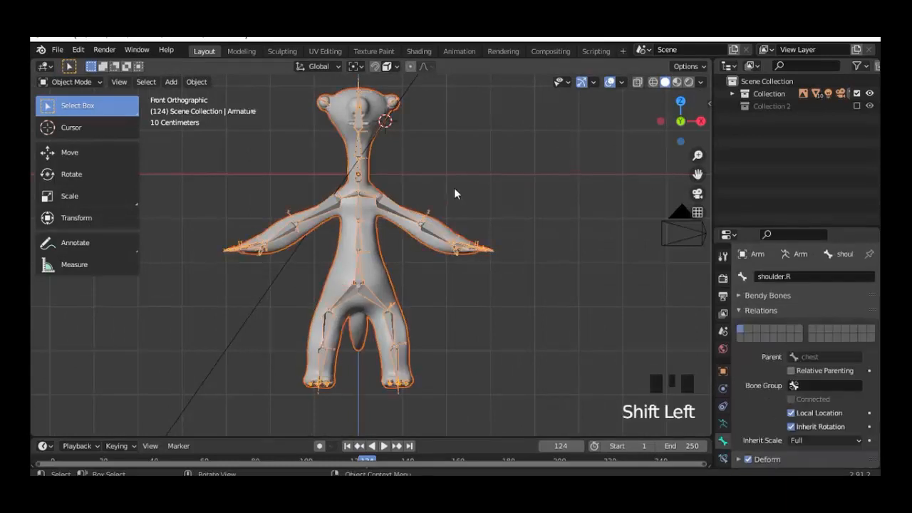
pyautogui.hotkey('ctrl', 'p')
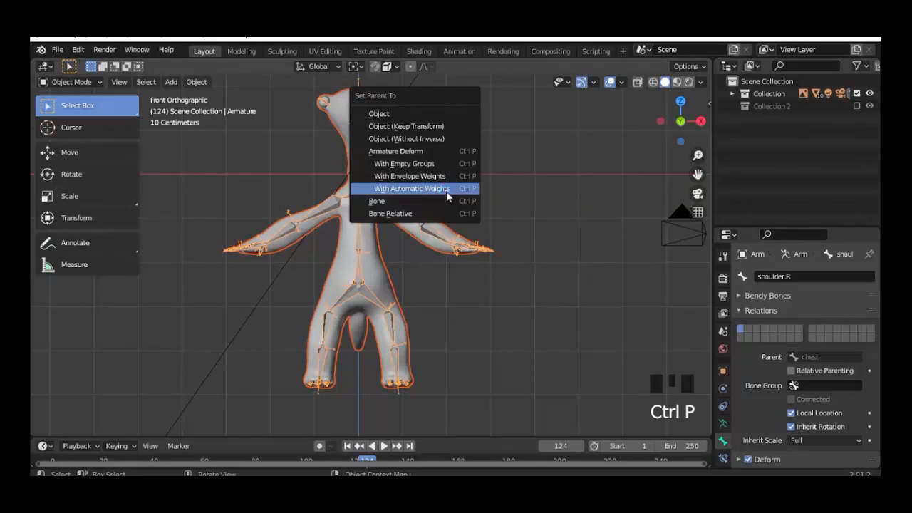
pyautogui.click(445, 190)
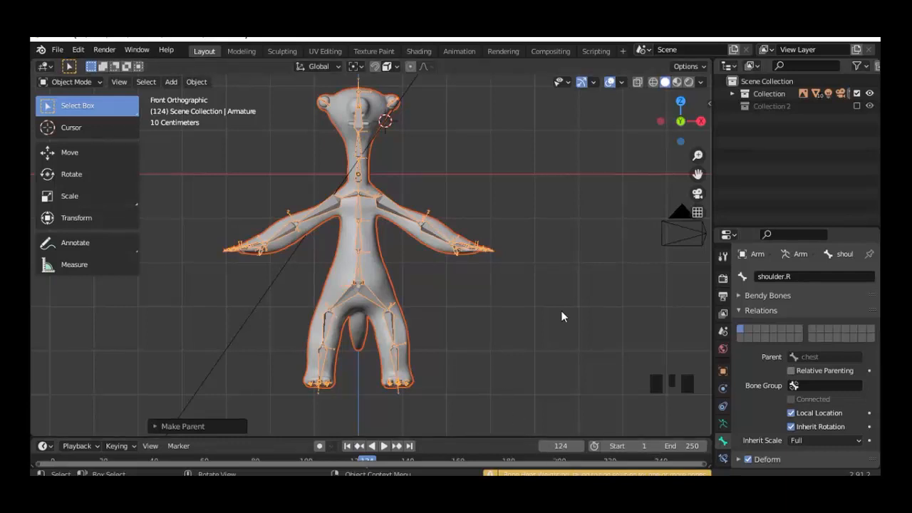
# Step: Clear Sid's parent with Keep Transformation and expand the Collection in the Outliner
pyautogui.click(370, 238)
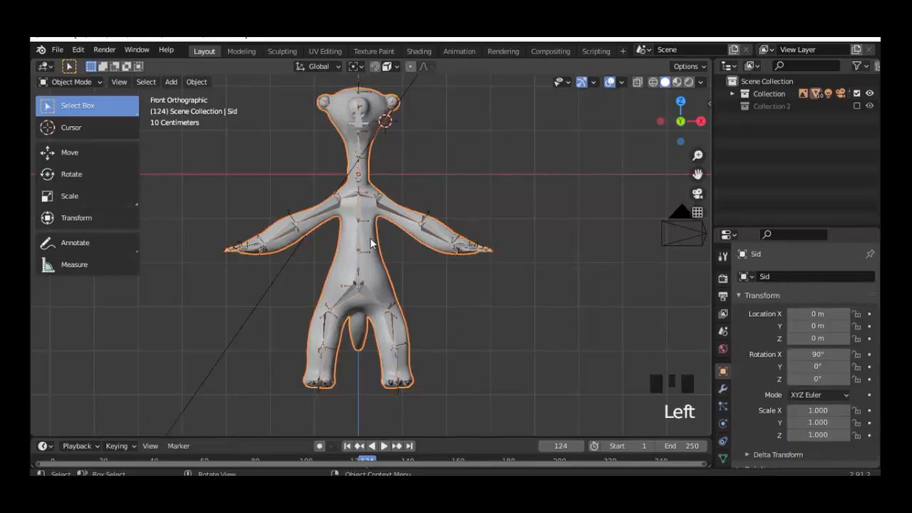
pyautogui.hotkey('alt', 'p')
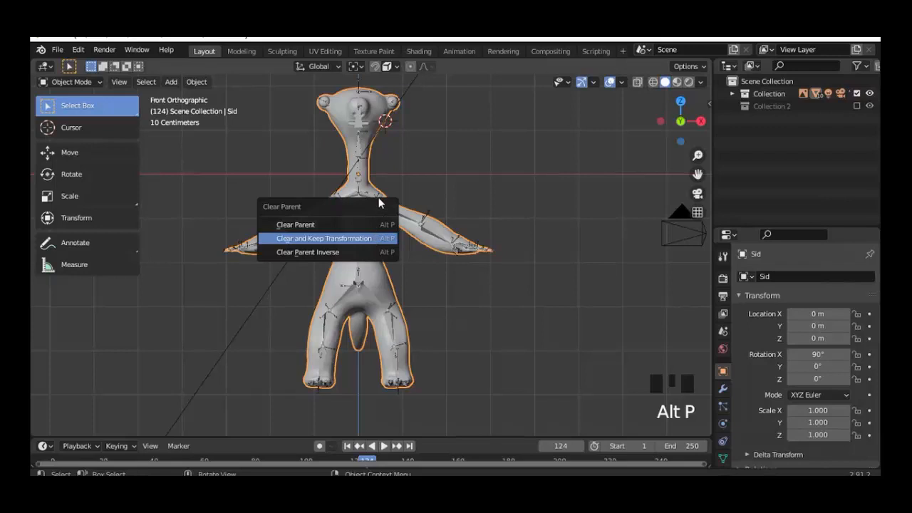
pyautogui.click(369, 238)
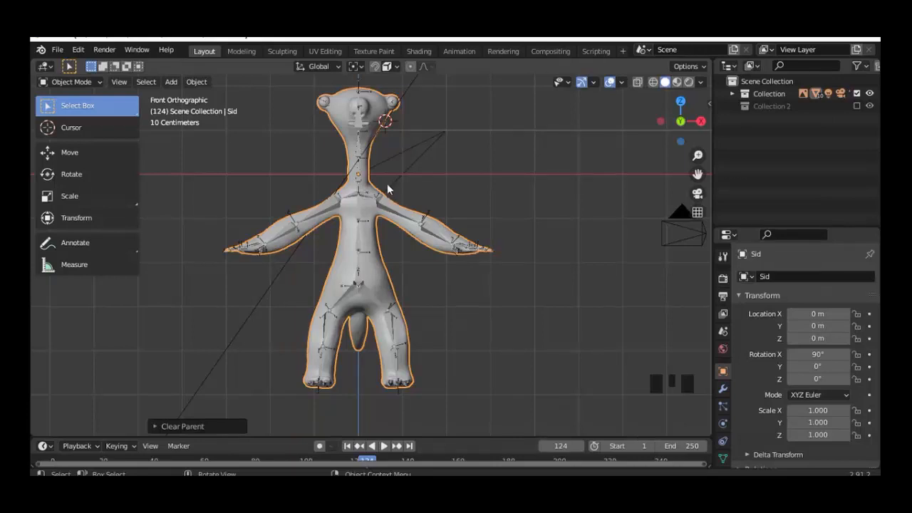
pyautogui.click(731, 95)
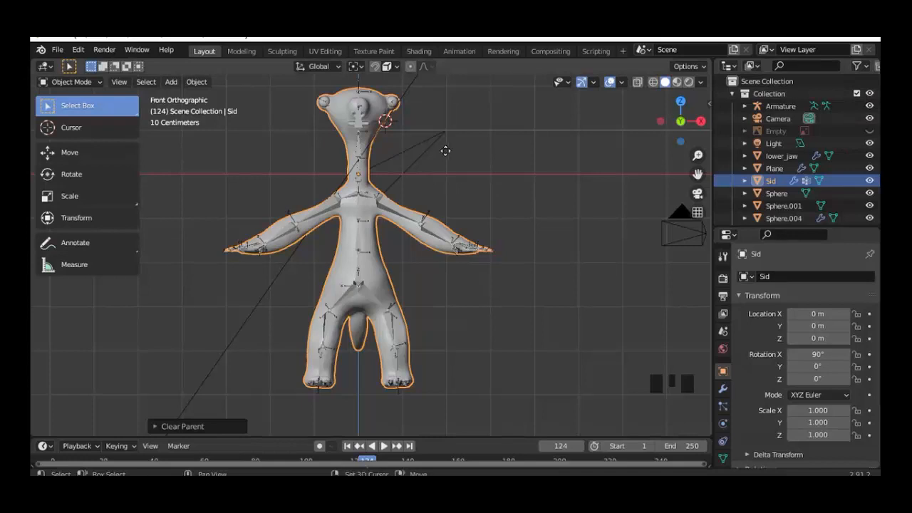
# Step: Duplicate Sid in place, rename the copy Sid_duplicate, and hide the original Sid
pyautogui.hotkey('shift', 'd')
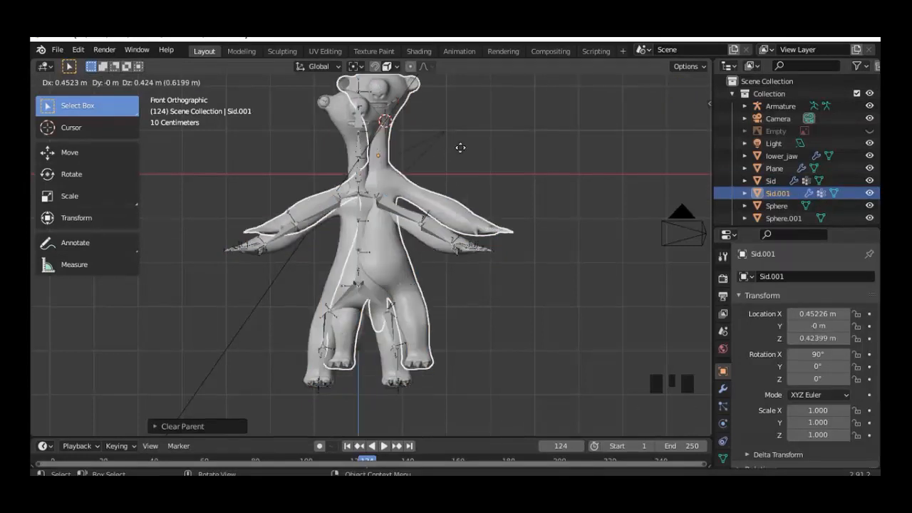
pyautogui.rightClick(461, 153)
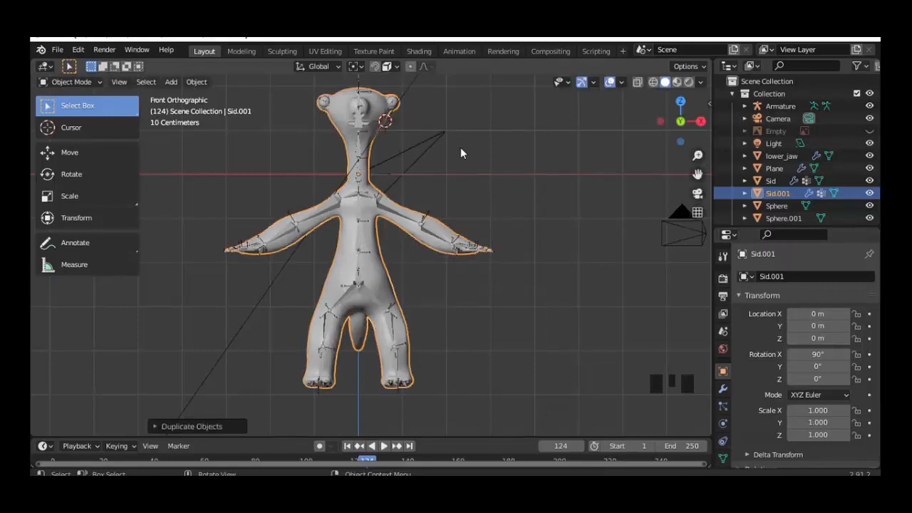
pyautogui.click(793, 194)
pyautogui.doubleClick(793, 194)
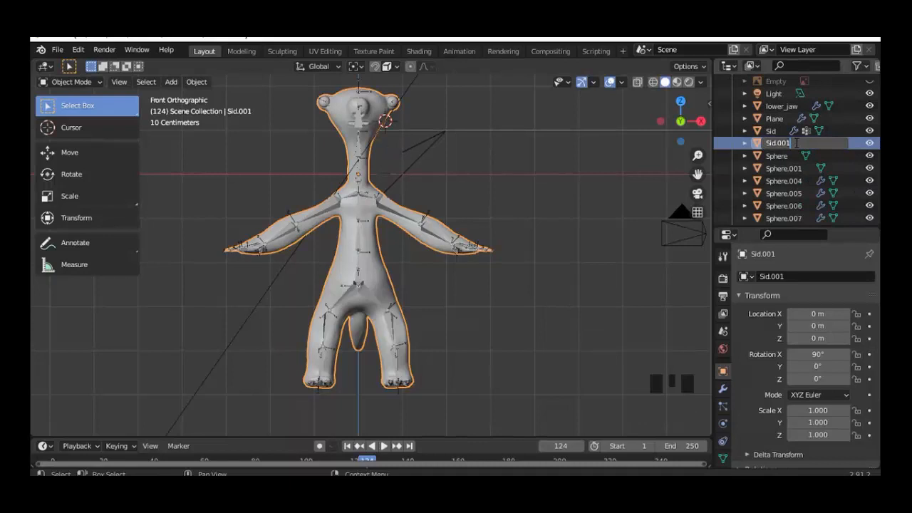
pyautogui.press('BackSpace')
pyautogui.press('BackSpace')
pyautogui.press('BackSpace')
pyautogui.press('BackSpace')
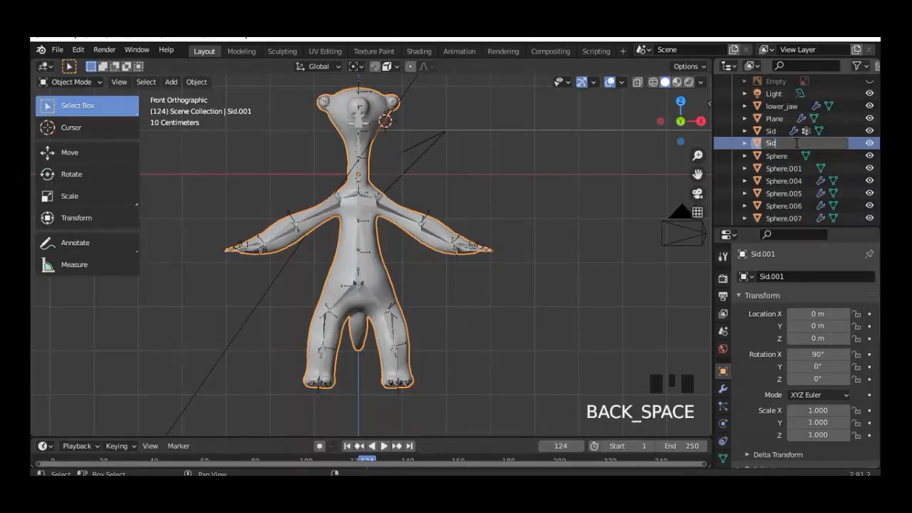
pyautogui.write('_dupli')
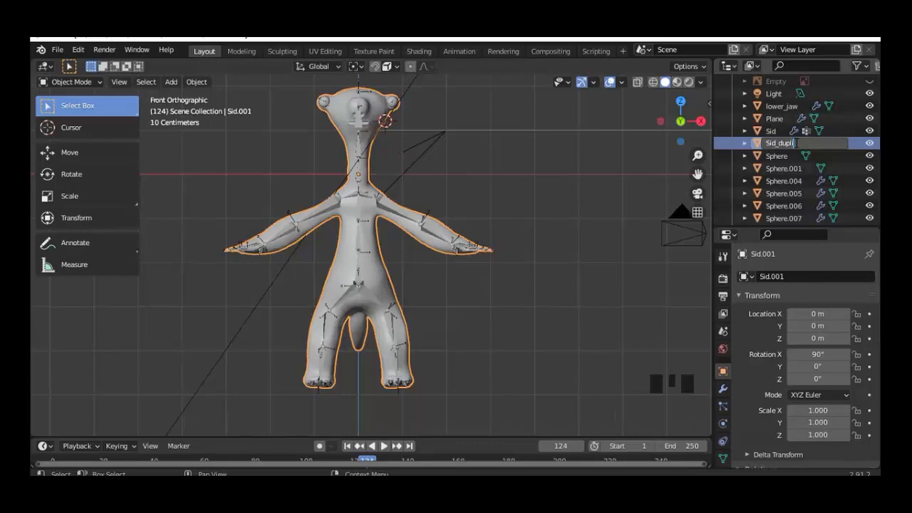
pyautogui.write('cate')
pyautogui.press('Return')
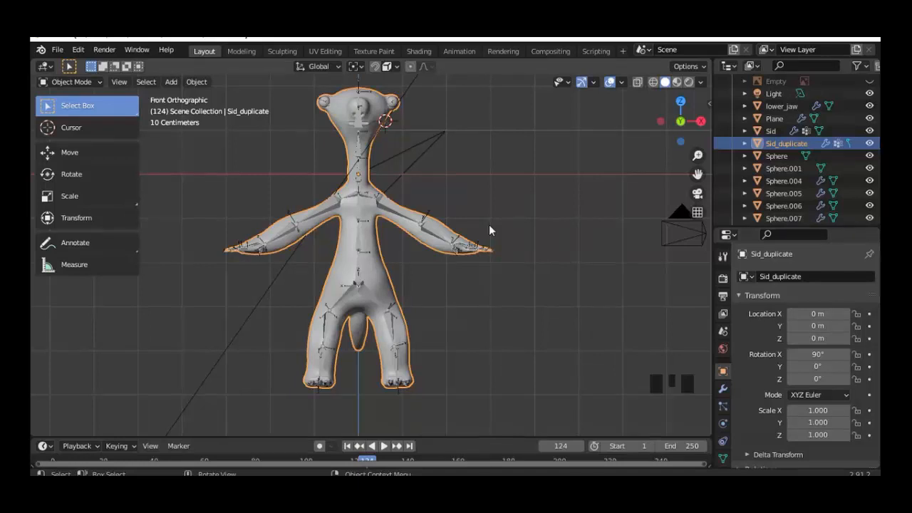
pyautogui.click(869, 131)
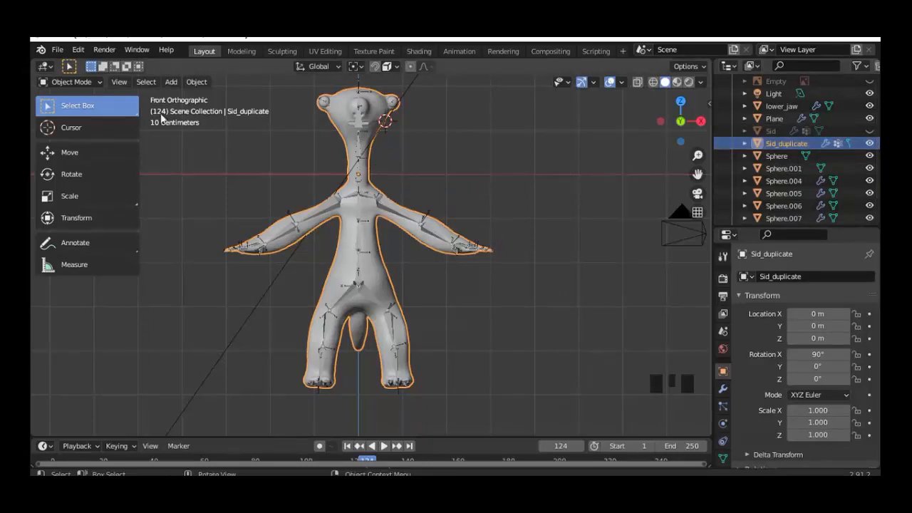
pyautogui.click(86, 80)
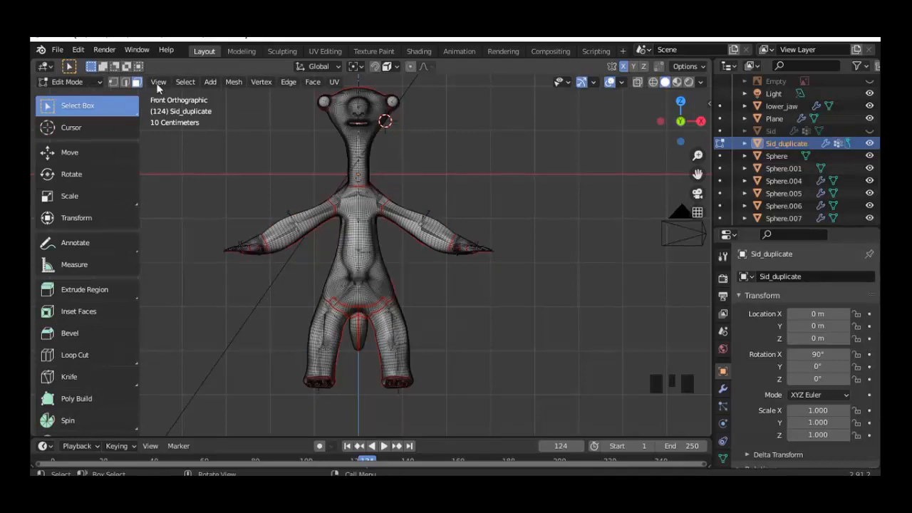
# Step: Select every vertex of Sid_duplicate and run Merge by Distance with a 0.8 m merge distance
pyautogui.click(113, 82)
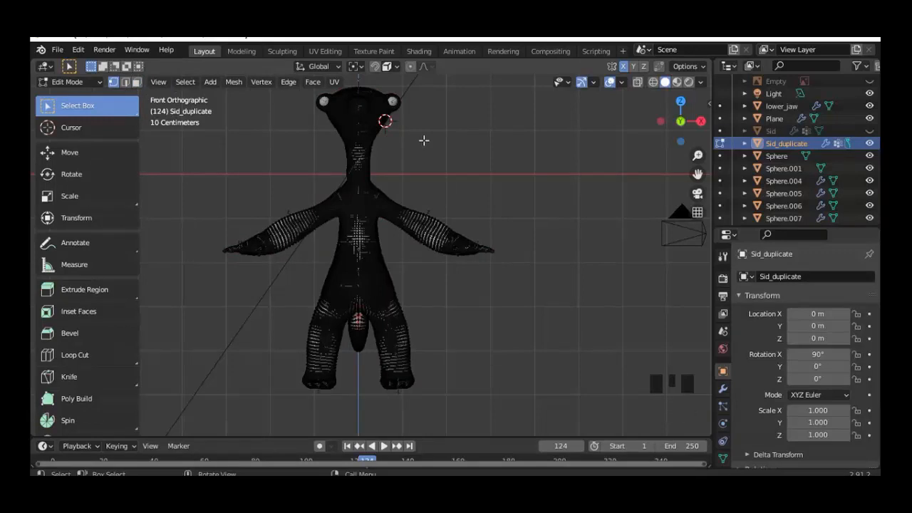
pyautogui.press('a')
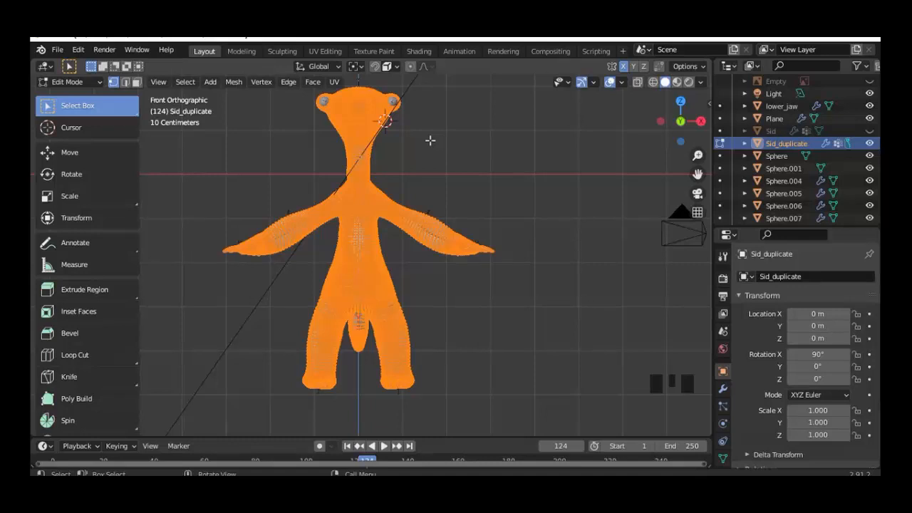
pyautogui.click(235, 82)
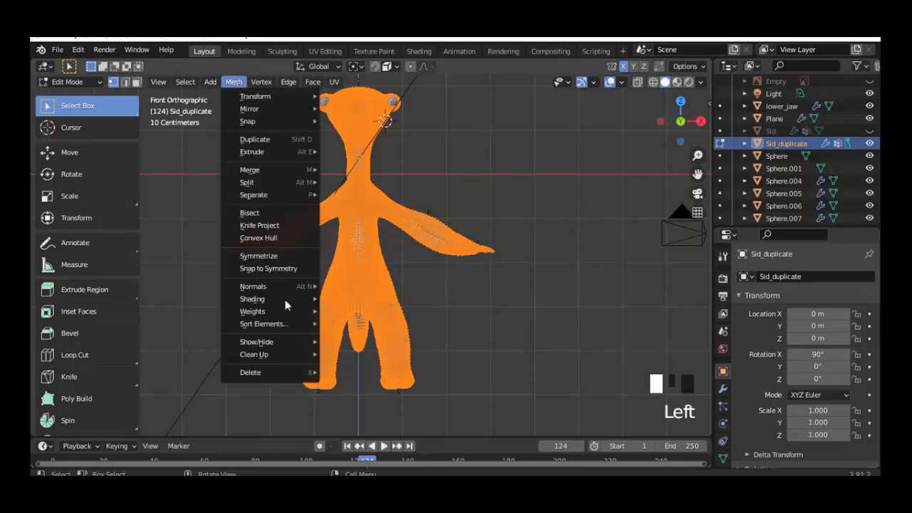
pyautogui.moveTo(300, 356)
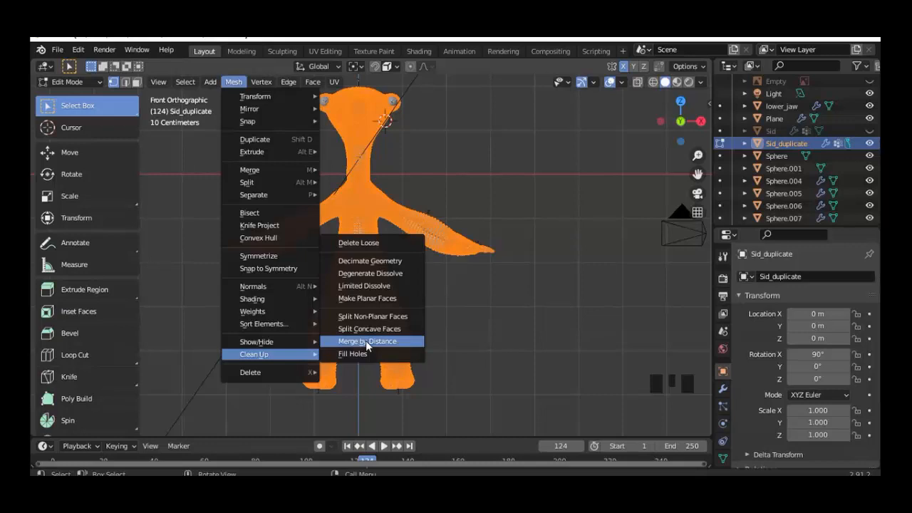
pyautogui.press('Return')
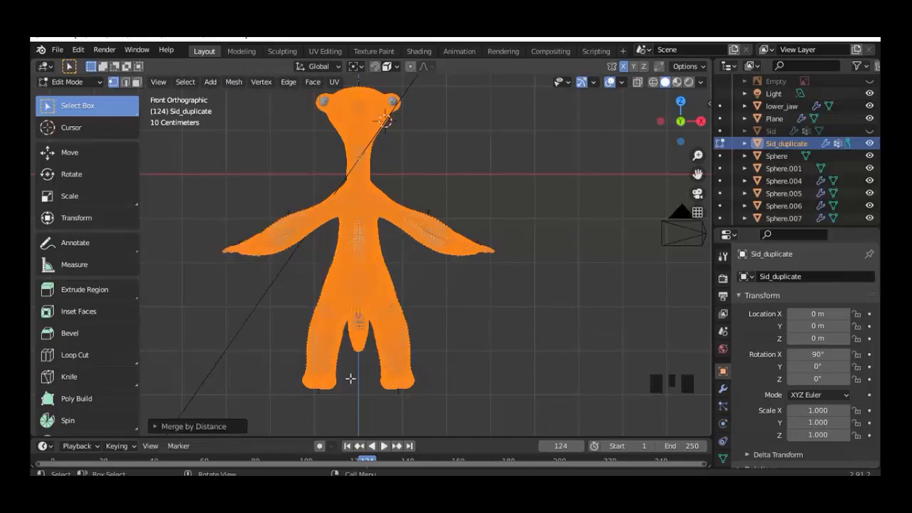
pyautogui.click(160, 426)
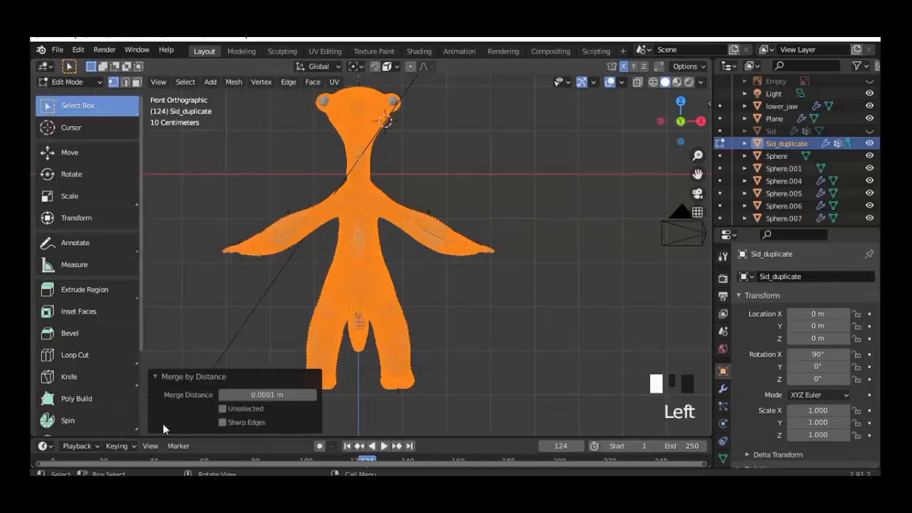
pyautogui.click(290, 395)
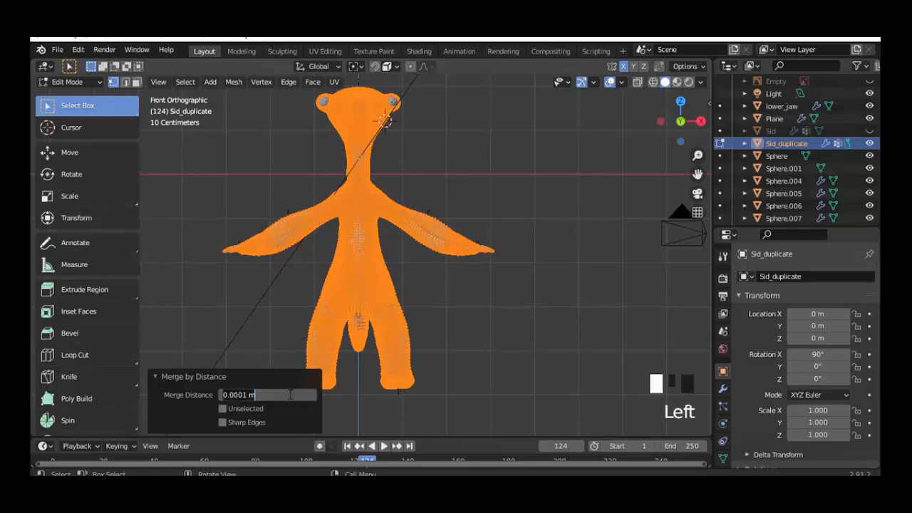
pyautogui.press('BackSpace')
pyautogui.press('BackSpace')
pyautogui.press('BackSpace')
pyautogui.press('BackSpace')
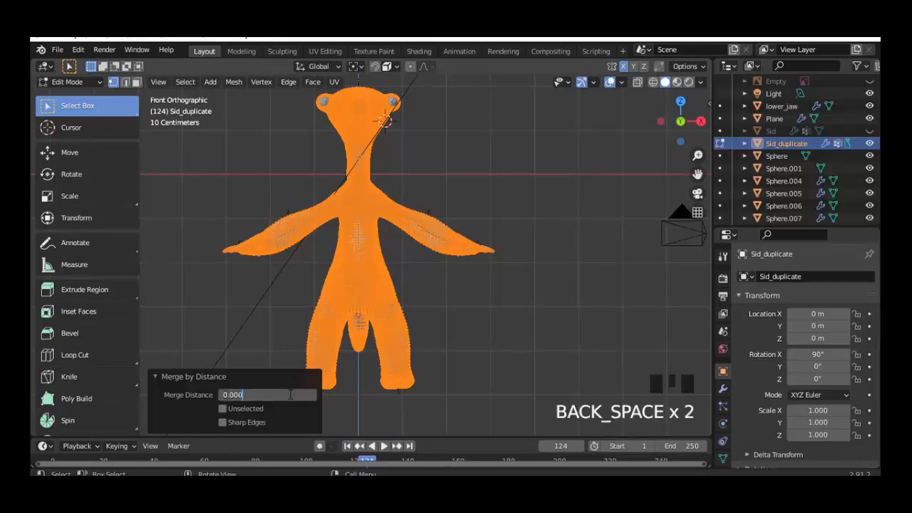
pyautogui.press('BackSpace')
pyautogui.press('BackSpace')
pyautogui.write('.8')
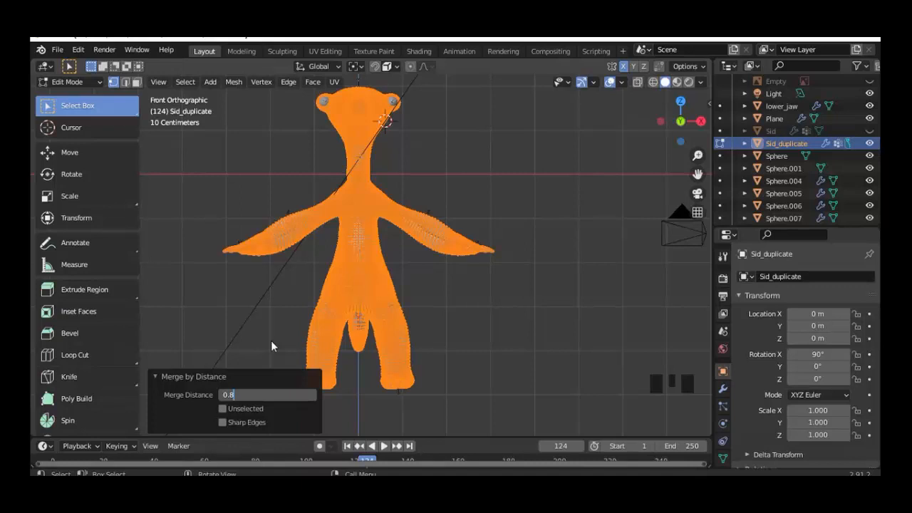
pyautogui.press('Return')
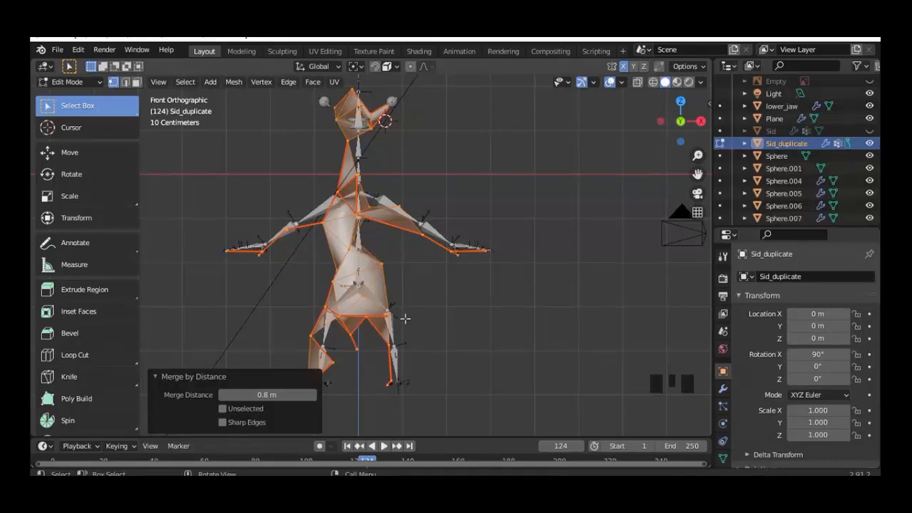
# Step: Return to Object Mode and make the original Sid mesh visible again
pyautogui.click(73, 81)
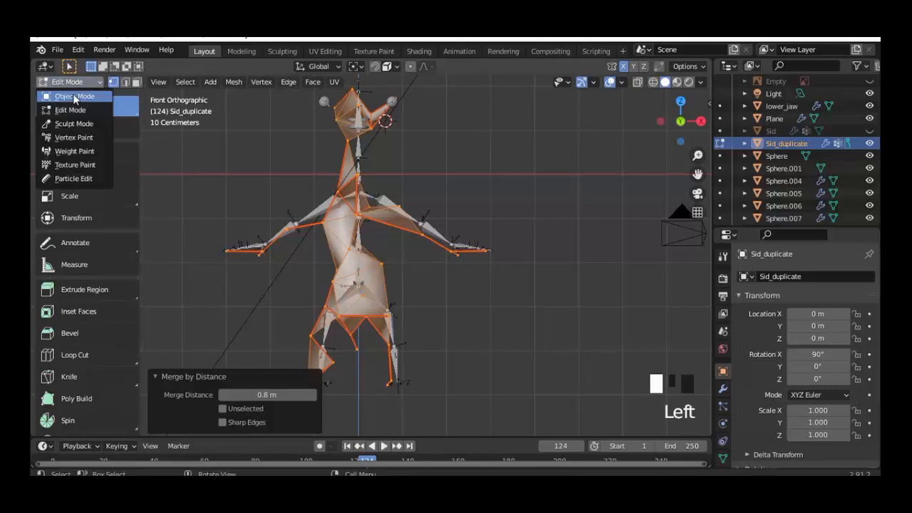
pyautogui.click(73, 95)
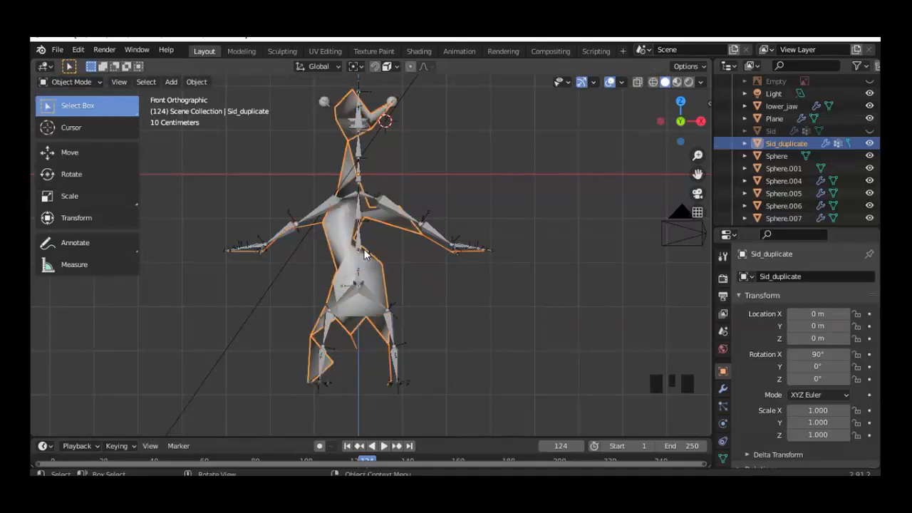
pyautogui.click(871, 132)
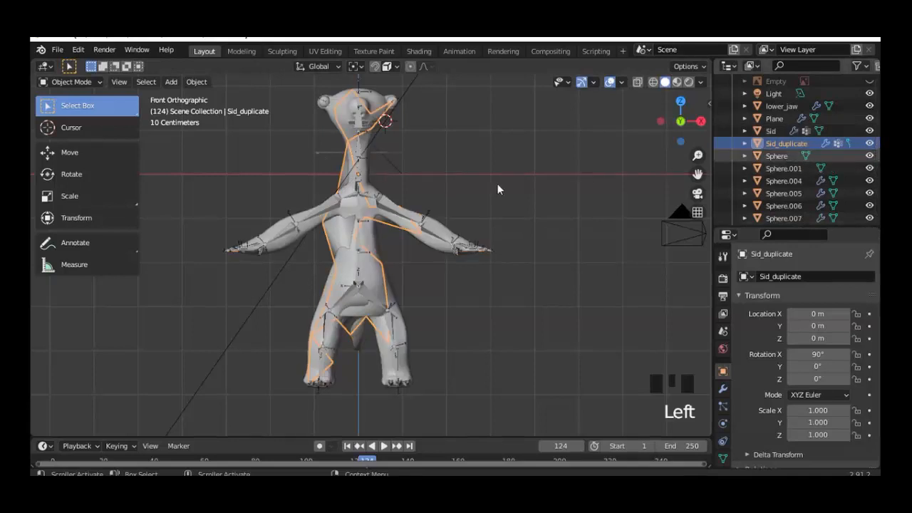
# Step: Parent Sid and Sid_duplicate to the armature with automatic weights
pyautogui.keyDown('shift'); pyautogui.click(378, 105); pyautogui.keyUp('shift')
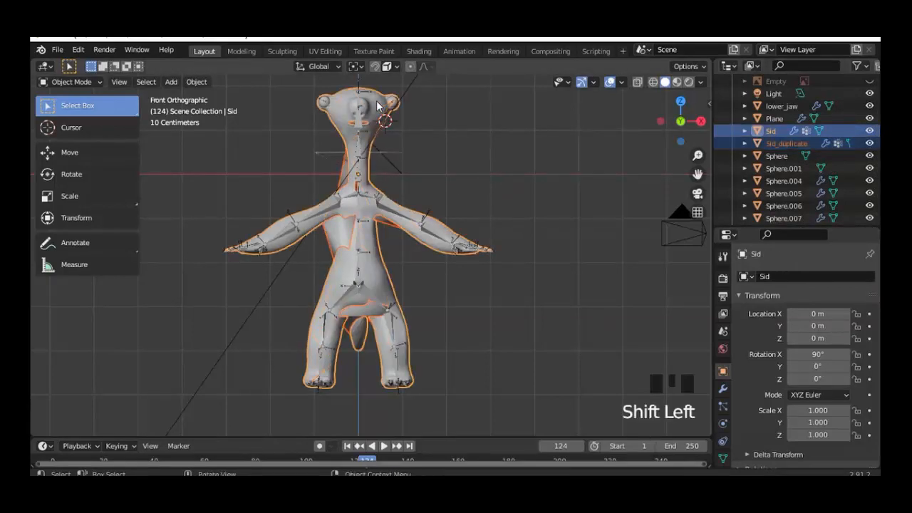
pyautogui.keyDown('shift'); pyautogui.click(390, 211); pyautogui.keyUp('shift')
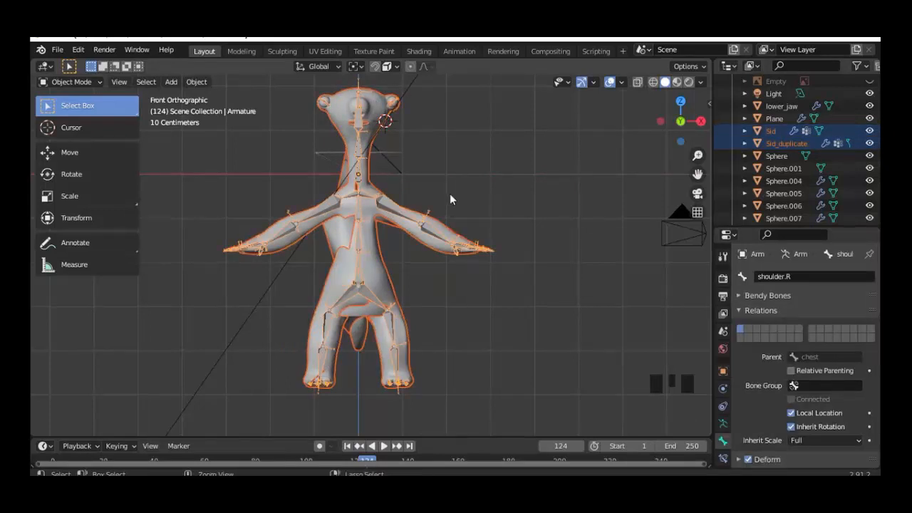
pyautogui.hotkey('ctrl', 'p')
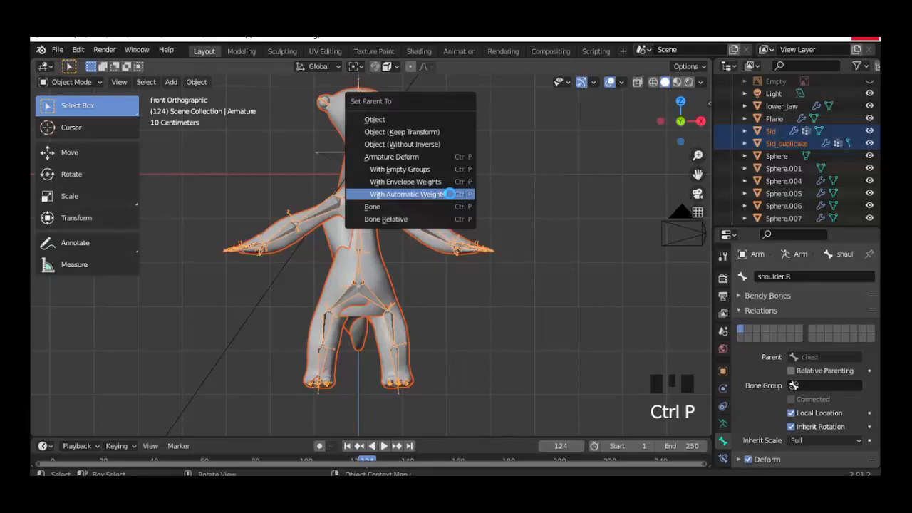
pyautogui.click(449, 194)
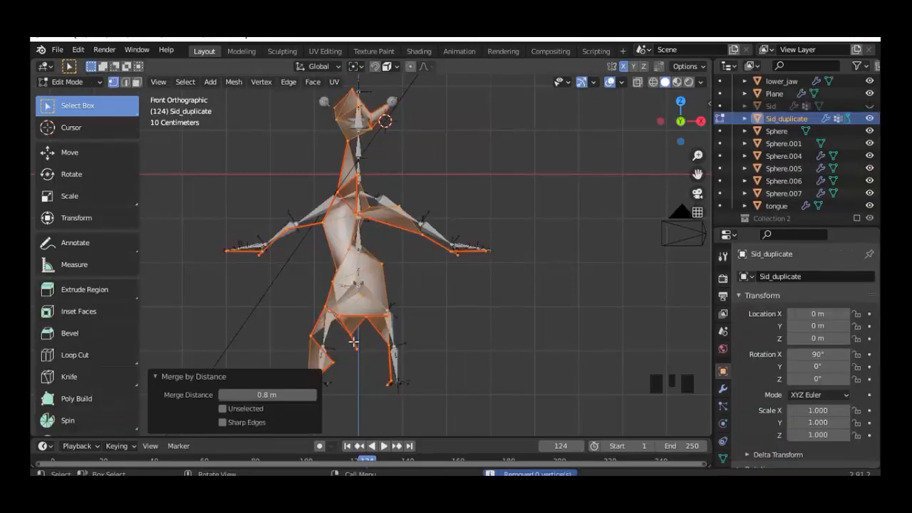
# Step: Redo the merge at 0.2 m and parent Sid_duplicate to the armature with automatic weights
pyautogui.moveTo(271, 394); pyautogui.dragTo(290, 394)
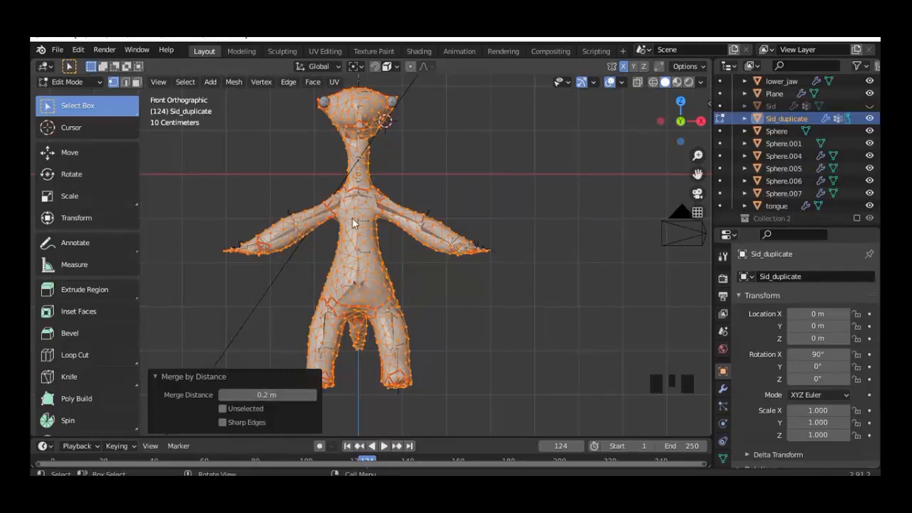
pyautogui.click(70, 82)
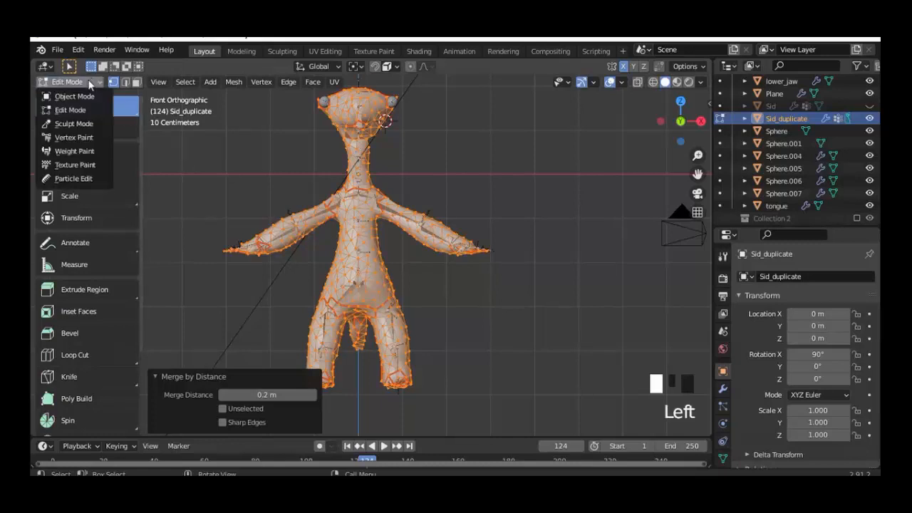
pyautogui.click(75, 97)
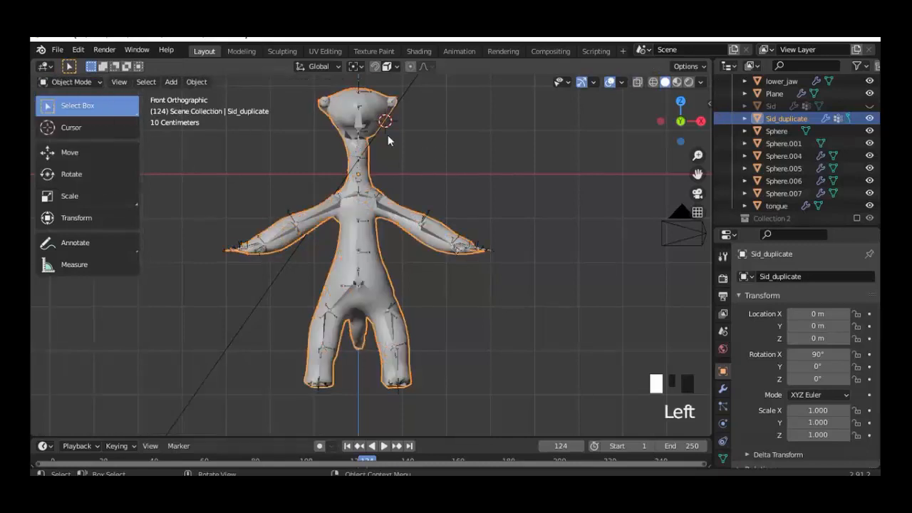
pyautogui.keyDown('shift'); pyautogui.click(383, 207); pyautogui.keyUp('shift')
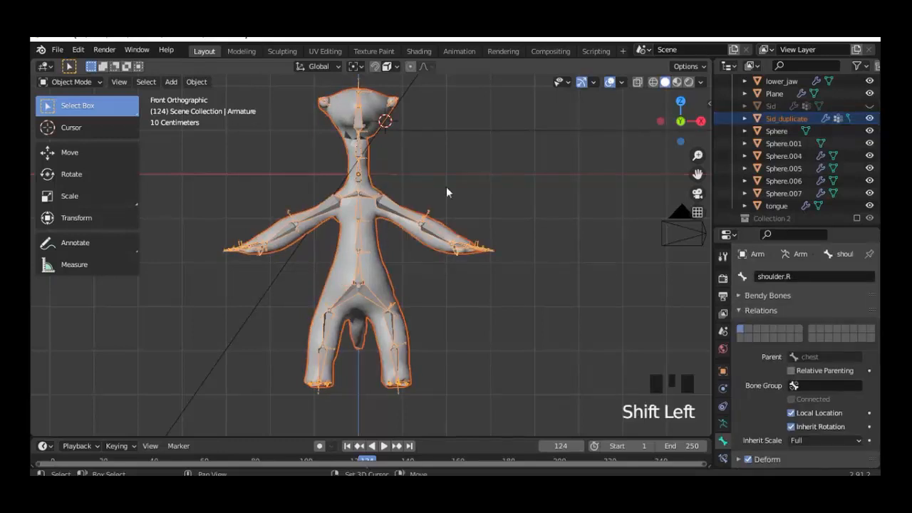
pyautogui.hotkey('ctrl', 'p')
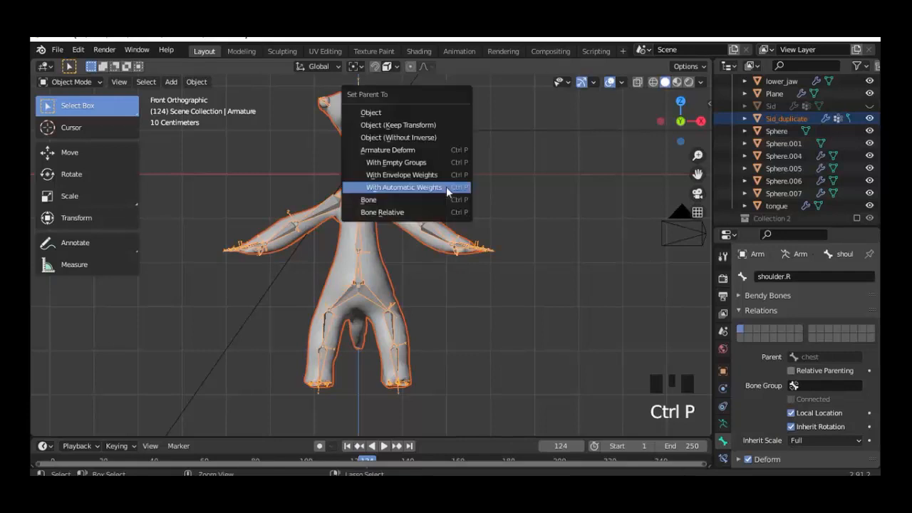
pyautogui.click(446, 187)
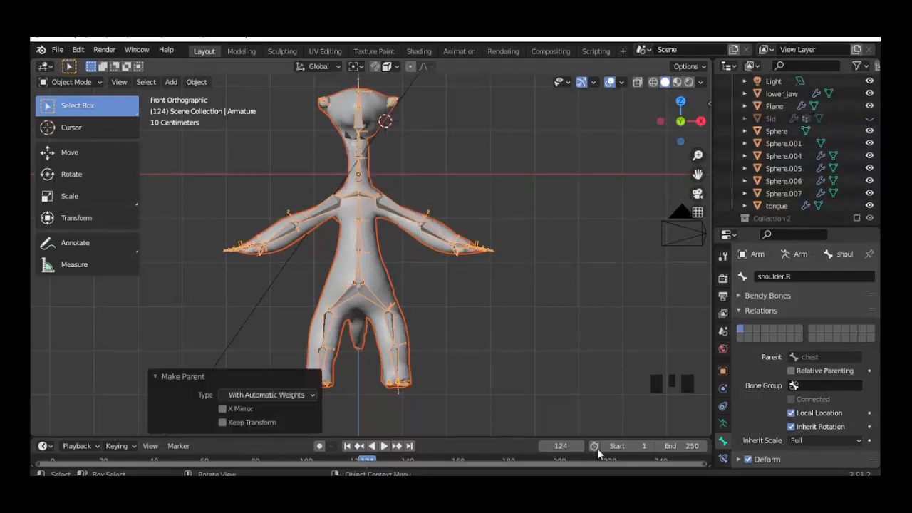
# Step: Select the armature and switch it into Pose Mode
pyautogui.click(399, 212)
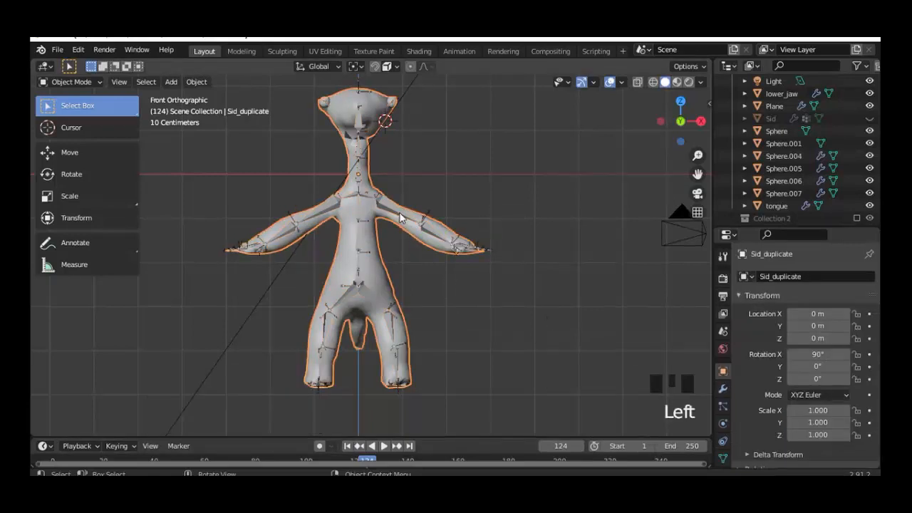
pyautogui.click(399, 212)
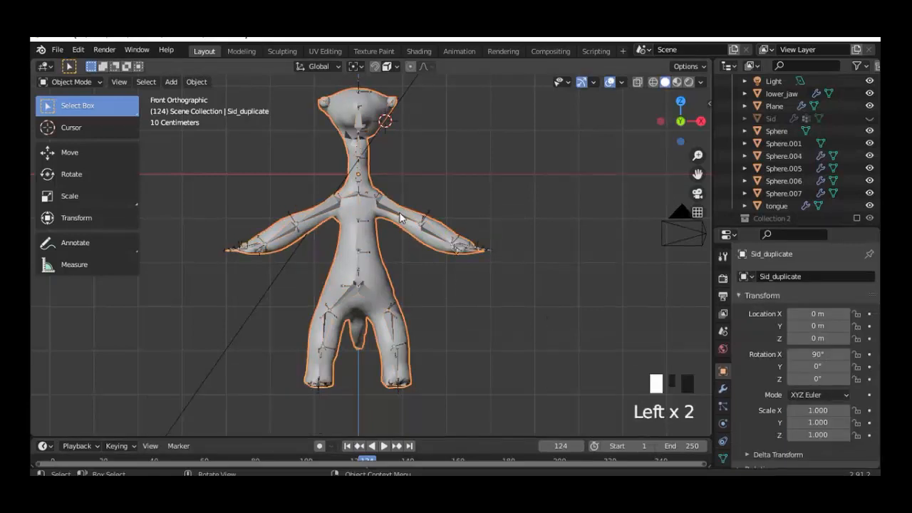
pyautogui.click(71, 82)
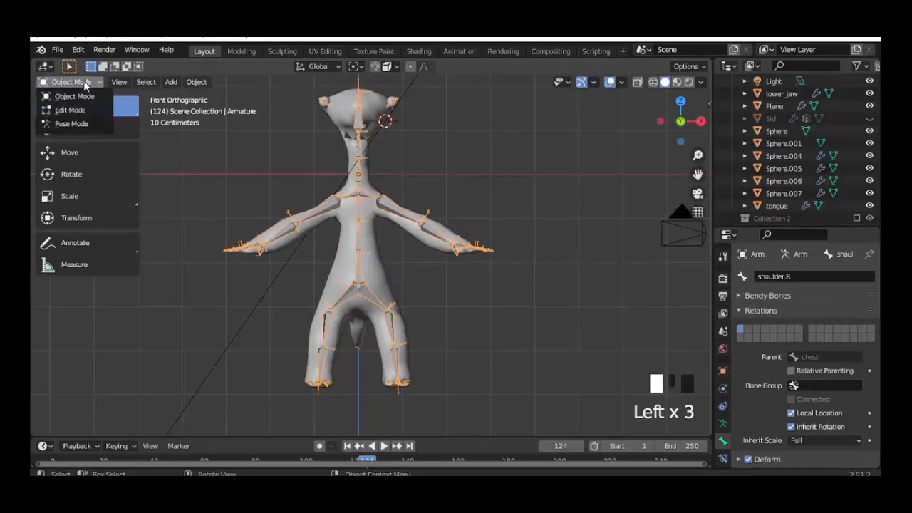
pyautogui.click(71, 124)
# Step: Test-rotate the upperarm.L and head bones, cancelling each rotation back to rest
pyautogui.click(389, 211)
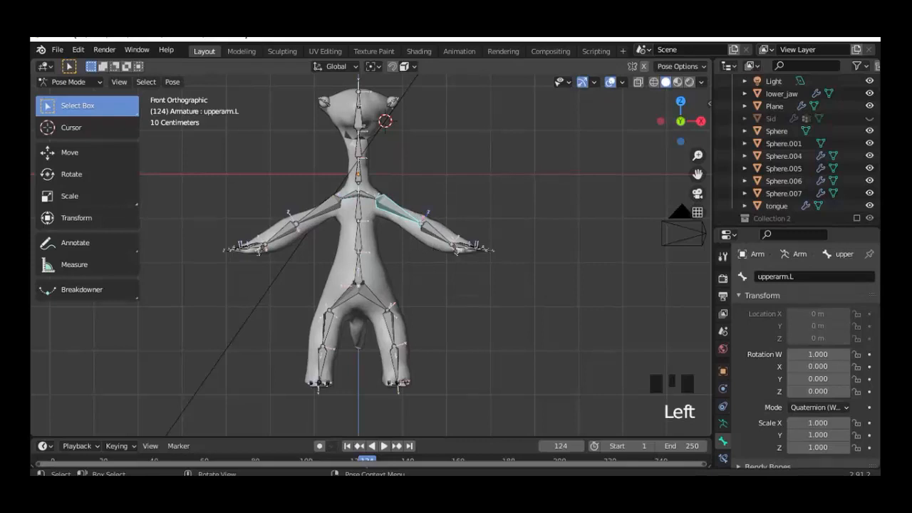
pyautogui.press('r')
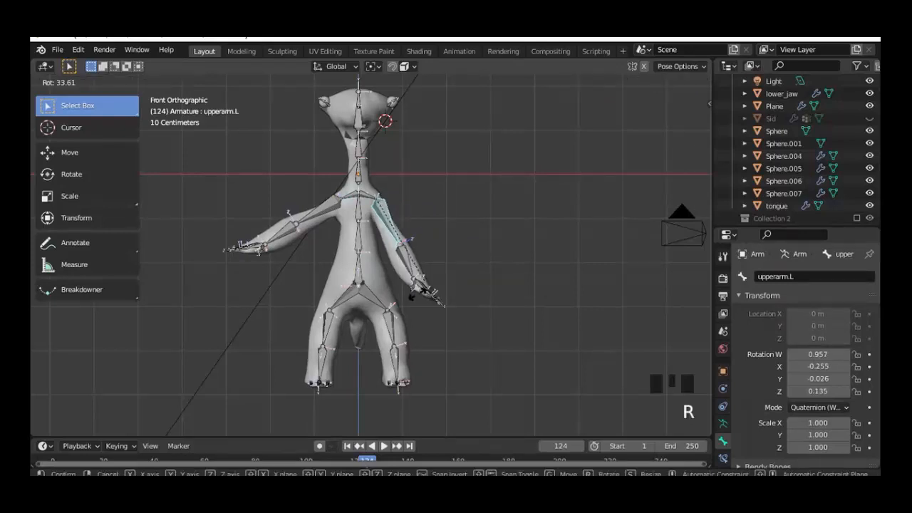
pyautogui.rightClick(365, 141)
pyautogui.click(359, 123)
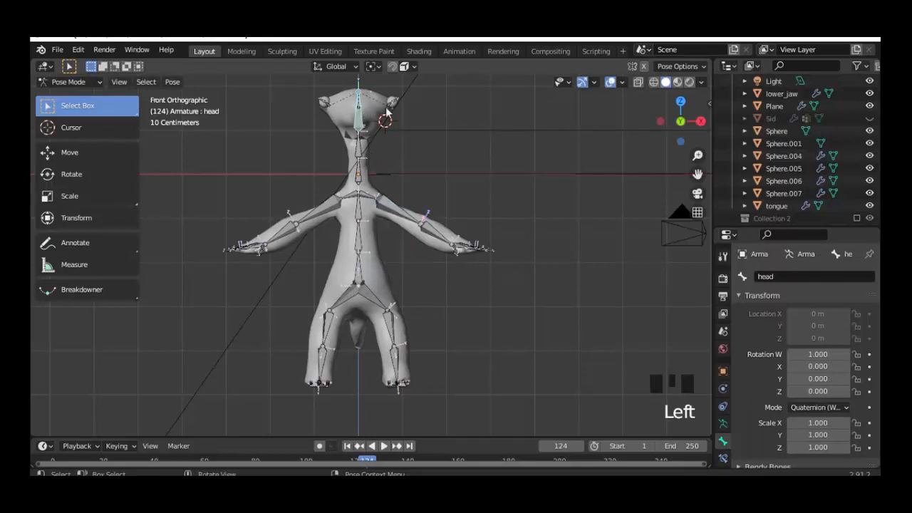
pyautogui.press('r')
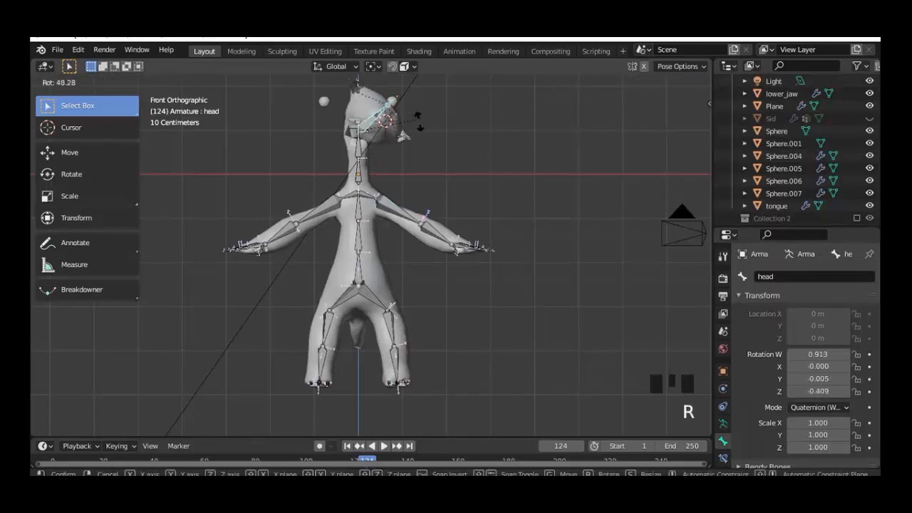
pyautogui.press('Escape')
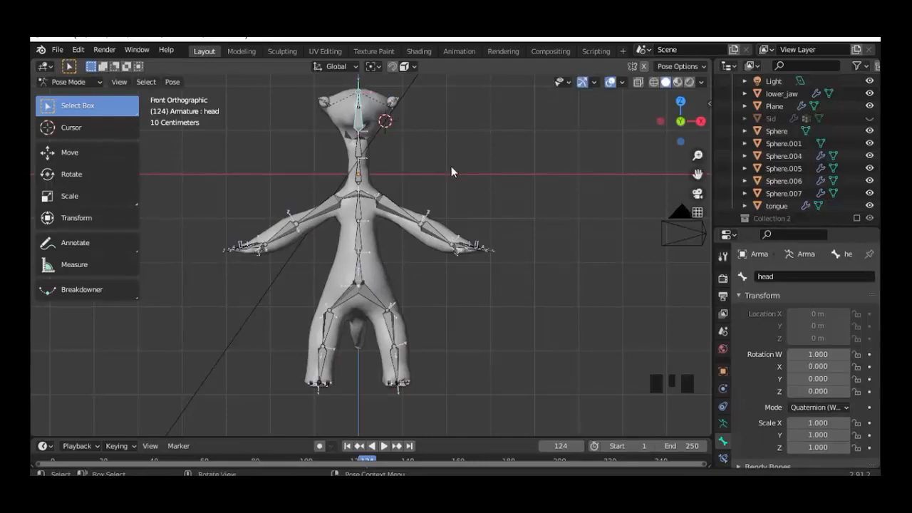
# Step: Return to Object Mode and unhide the original Sid mesh in the outliner
pyautogui.click(84, 83)
pyautogui.click(75, 97)
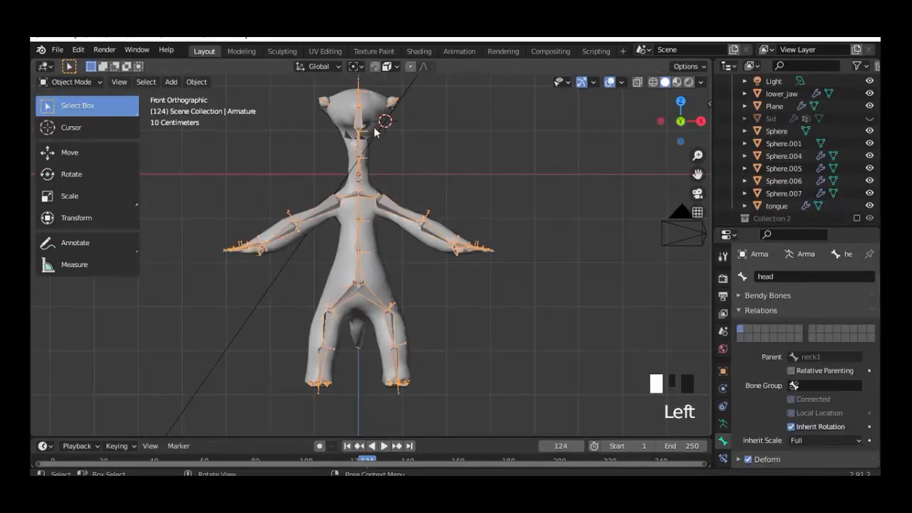
pyautogui.click(376, 112)
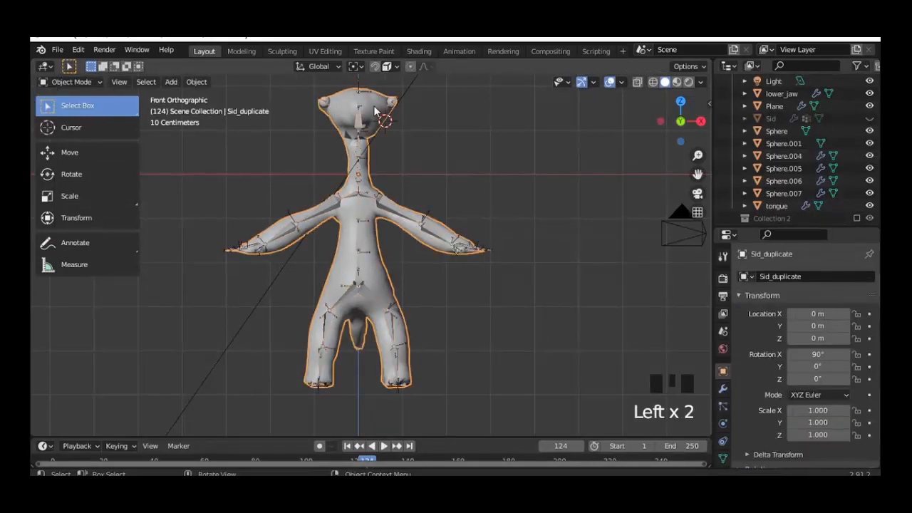
pyautogui.click(870, 119)
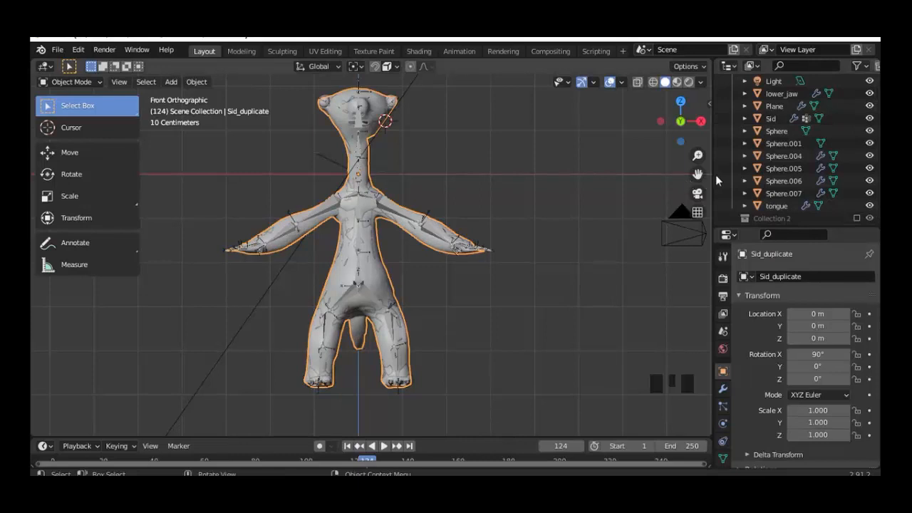
# Step: Parent Sid to the armature With Empty Groups and expand Armature in the outliner
pyautogui.click(769, 121)
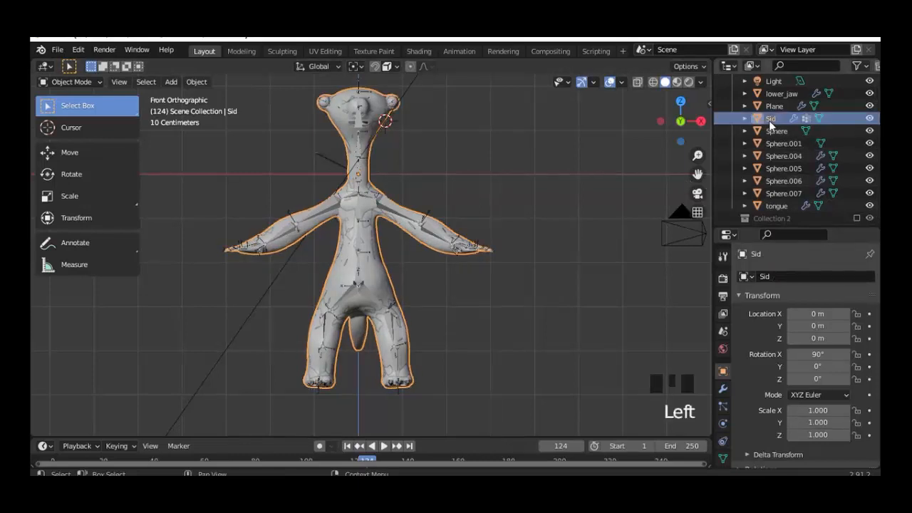
pyautogui.scroll(3, 768, 120)
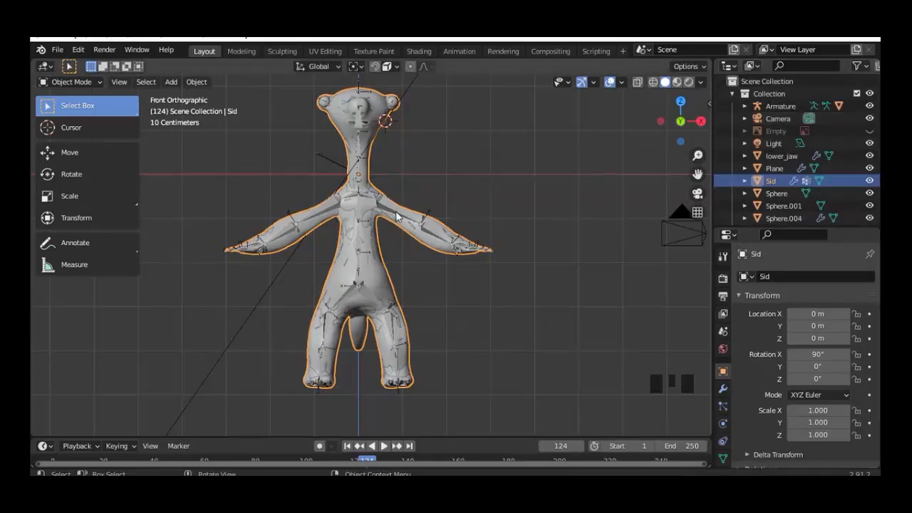
pyautogui.keyDown('shift'); pyautogui.click(395, 212); pyautogui.keyUp('shift')
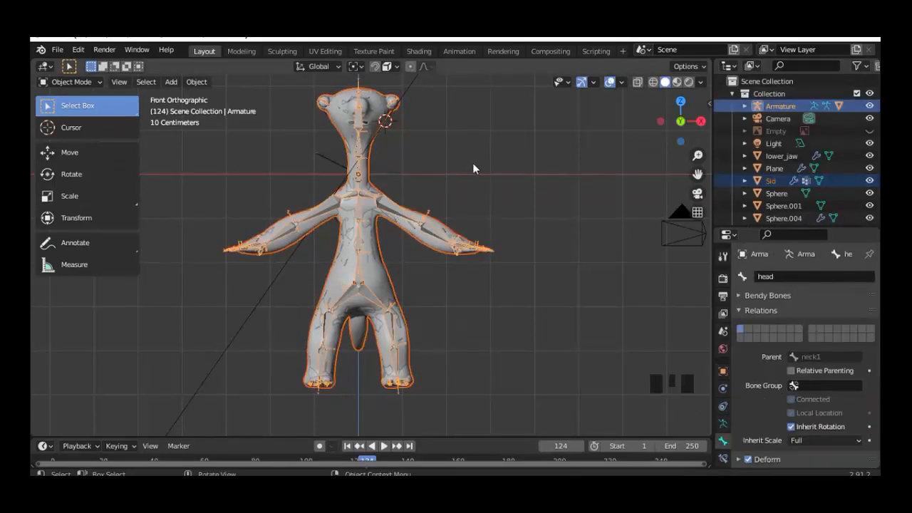
pyautogui.hotkey('ctrl', 'p')
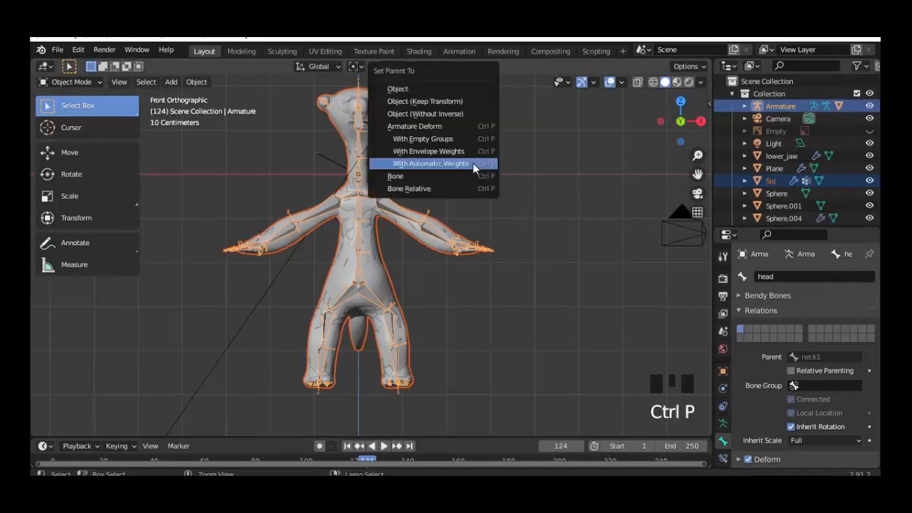
pyautogui.click(440, 140)
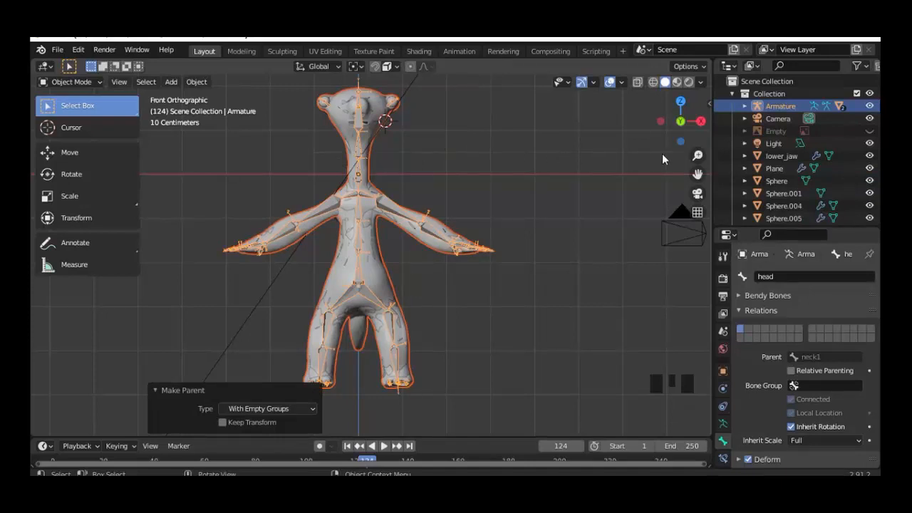
pyautogui.click(744, 107)
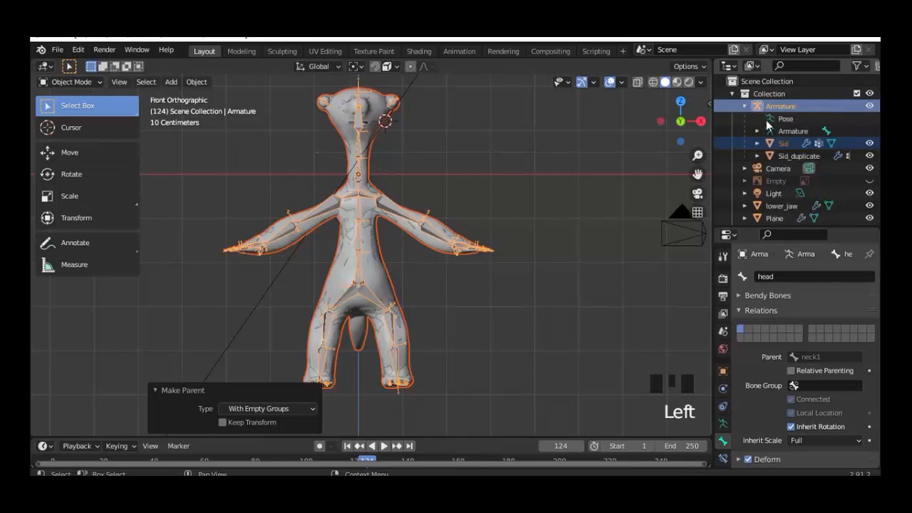
pyautogui.click(784, 144)
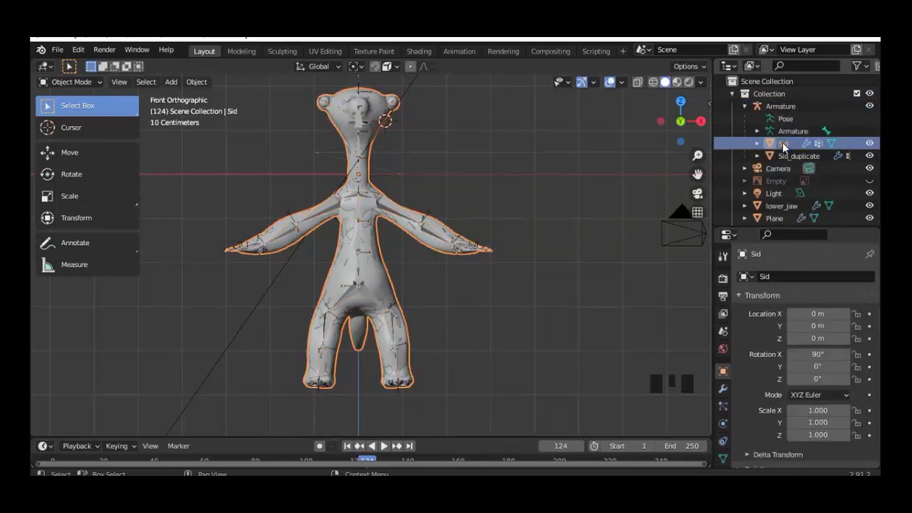
# Step: Select Sid_duplicate then Sid as active, and switch to Weight Paint mode
pyautogui.click(785, 155)
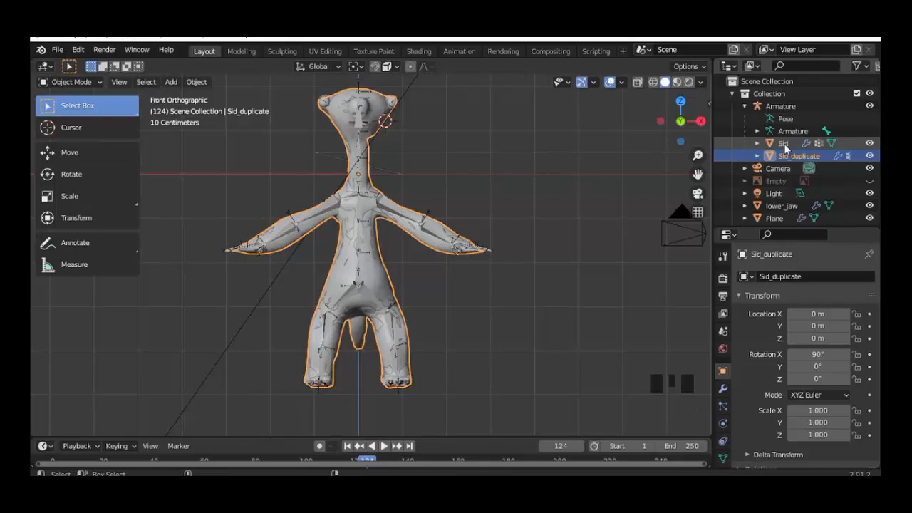
pyautogui.keyDown('ctrl'); pyautogui.click(784, 143); pyautogui.keyUp('ctrl')
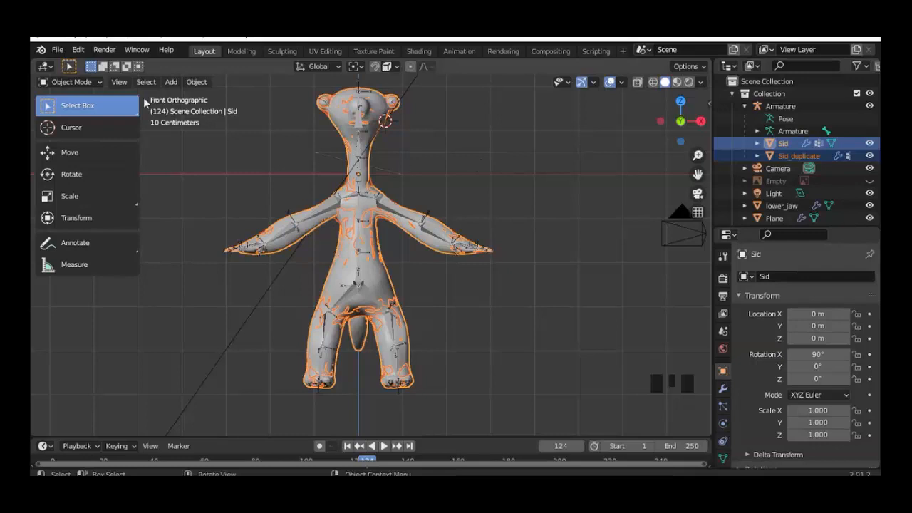
pyautogui.click(91, 83)
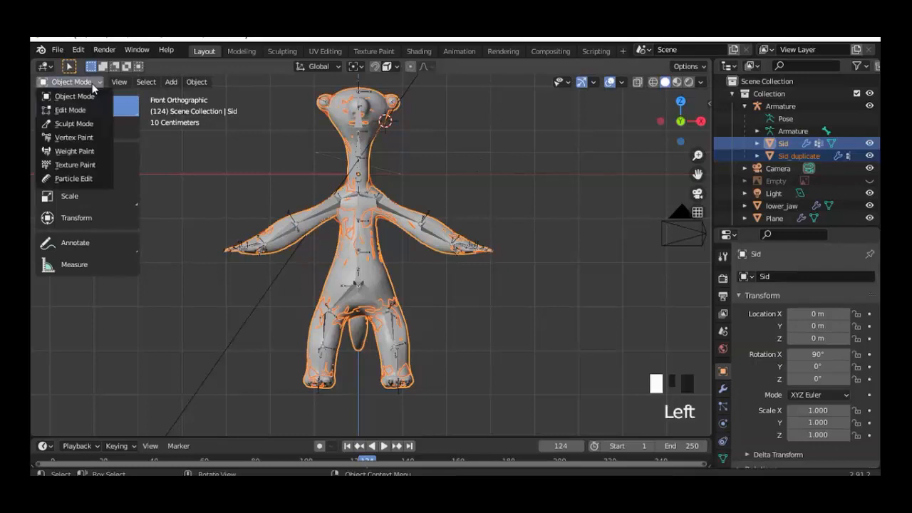
pyautogui.click(76, 150)
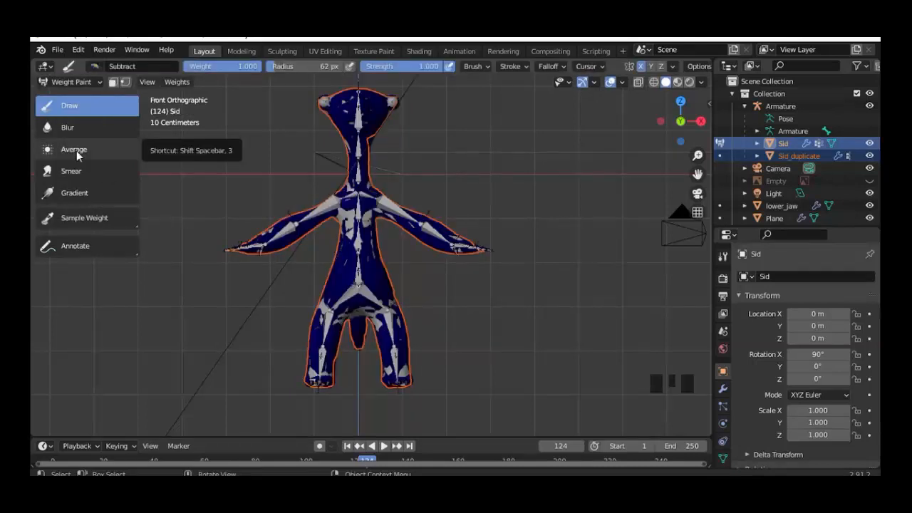
# Step: Transfer Weights using Nearest Face Interpolated vertex mapping and By Name source layers
pyautogui.click(178, 82)
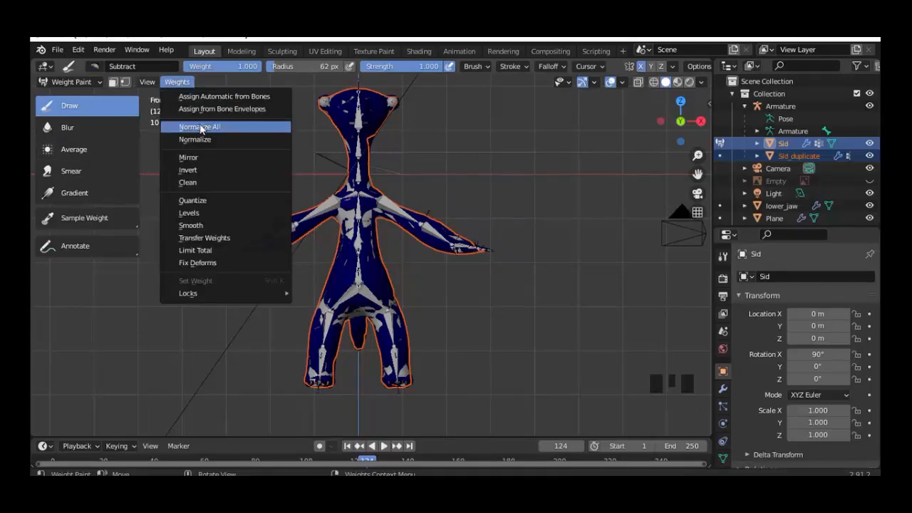
pyautogui.click(224, 243)
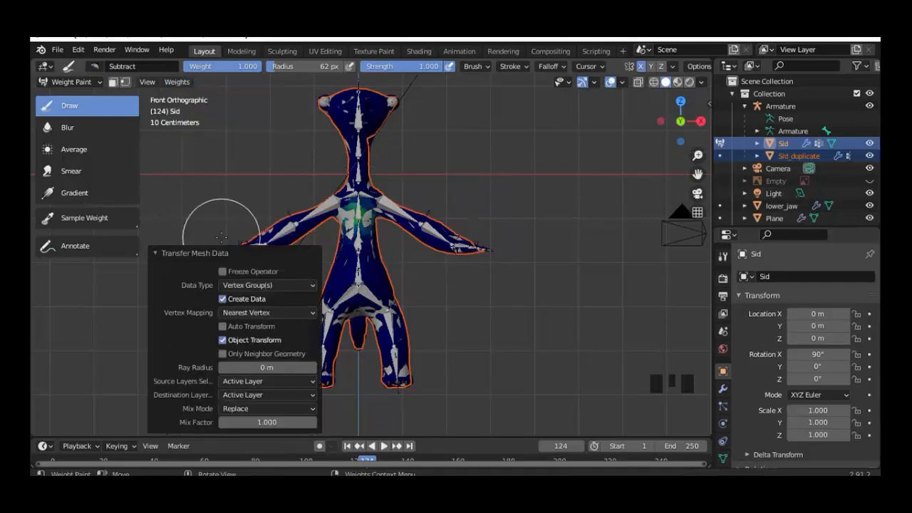
pyautogui.click(238, 310)
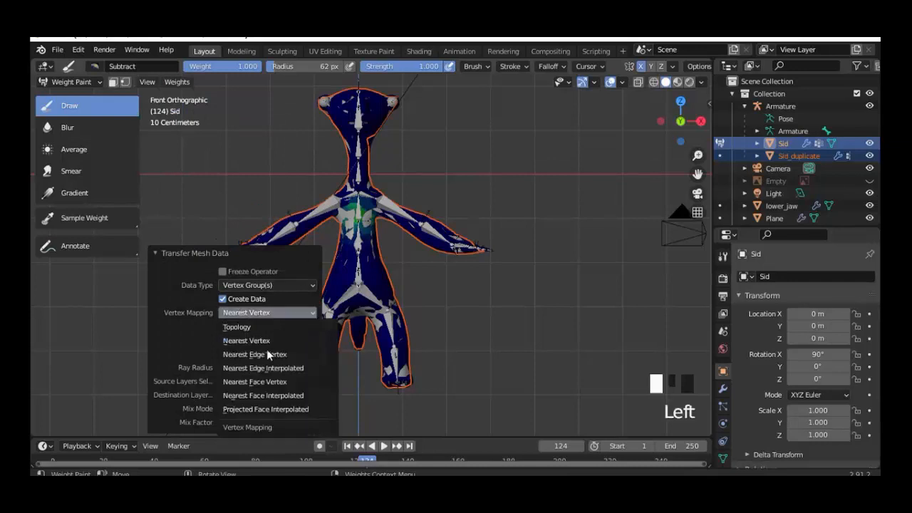
pyautogui.click(280, 401)
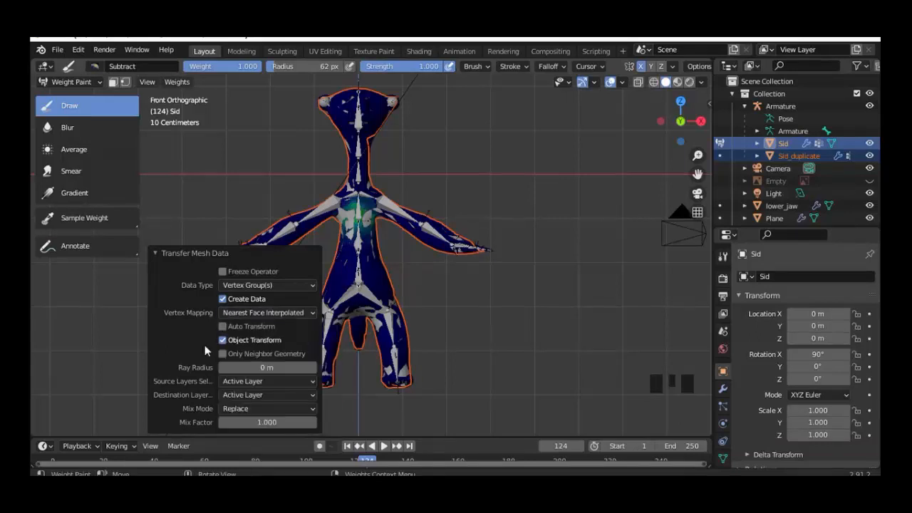
pyautogui.click(232, 381)
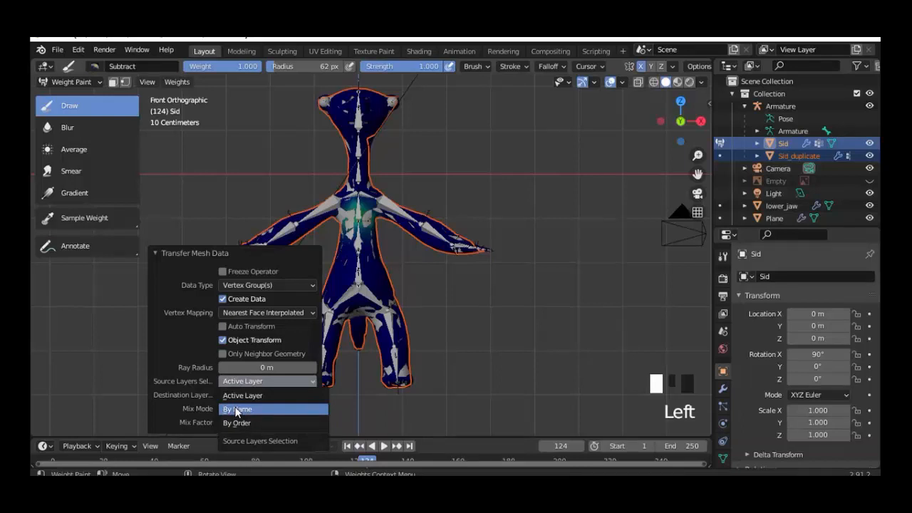
pyautogui.click(236, 409)
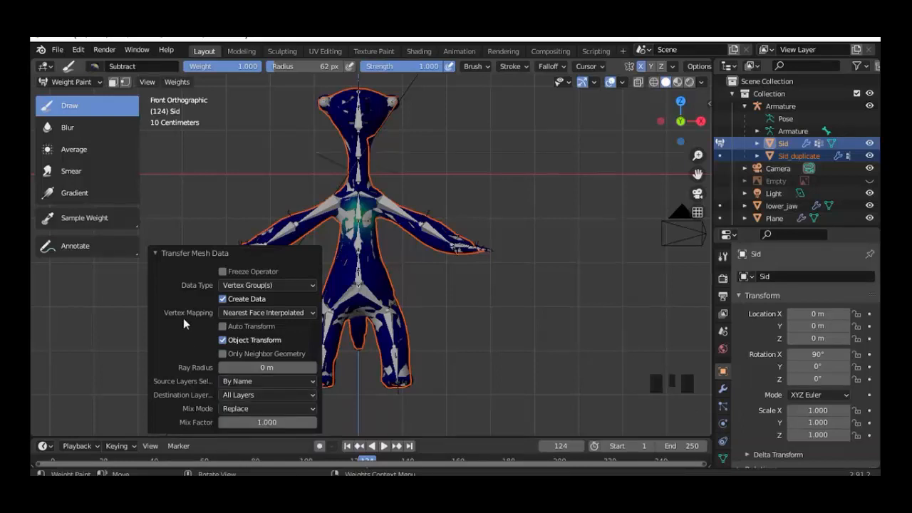
pyautogui.click(57, 81)
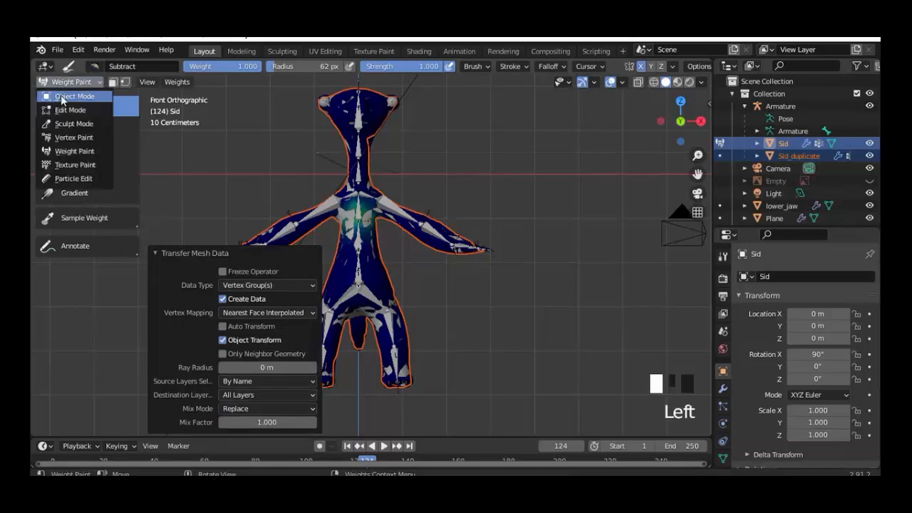
# Step: Back in Object Mode, hide Sid_duplicate in the viewport and select the Armature
pyautogui.click(62, 99)
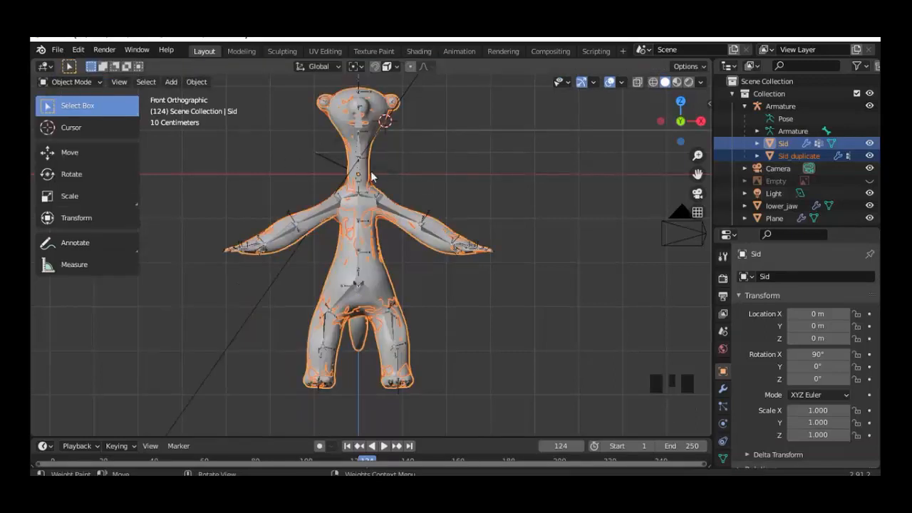
pyautogui.click(816, 155)
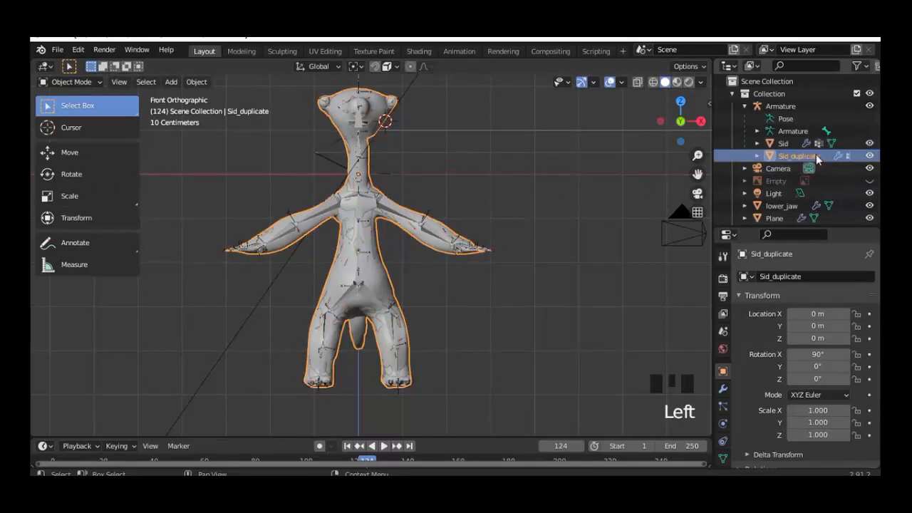
pyautogui.click(869, 155)
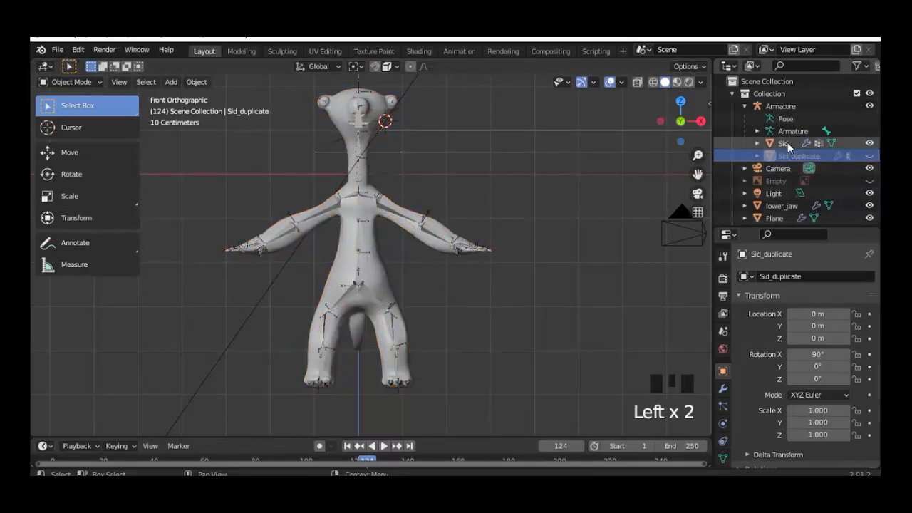
pyautogui.click(787, 142)
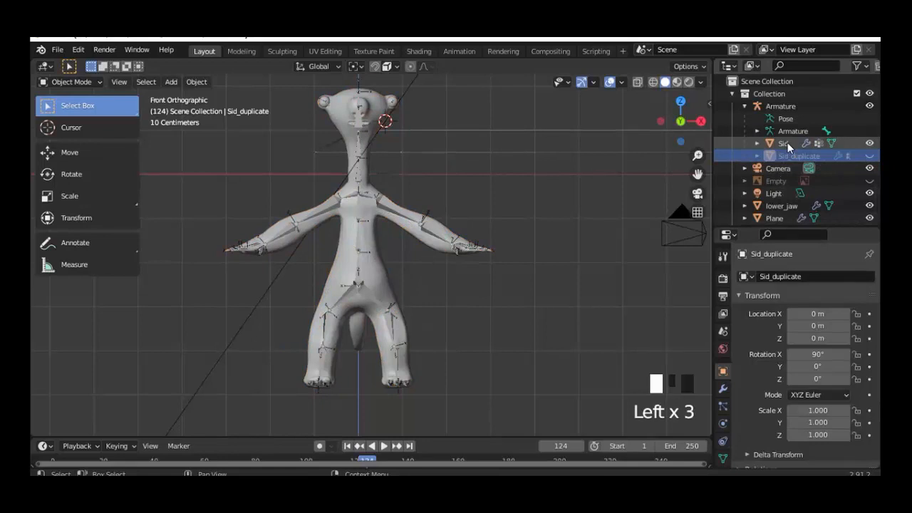
pyautogui.click(383, 207)
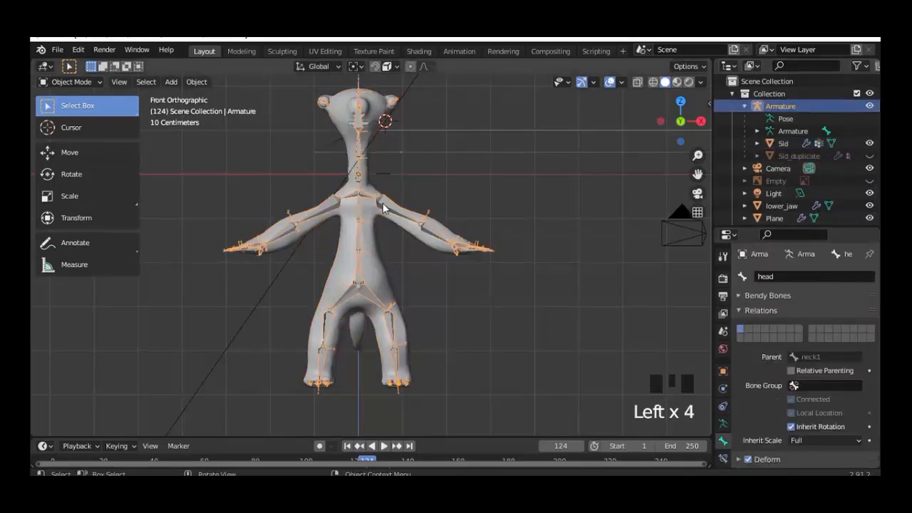
pyautogui.click(67, 82)
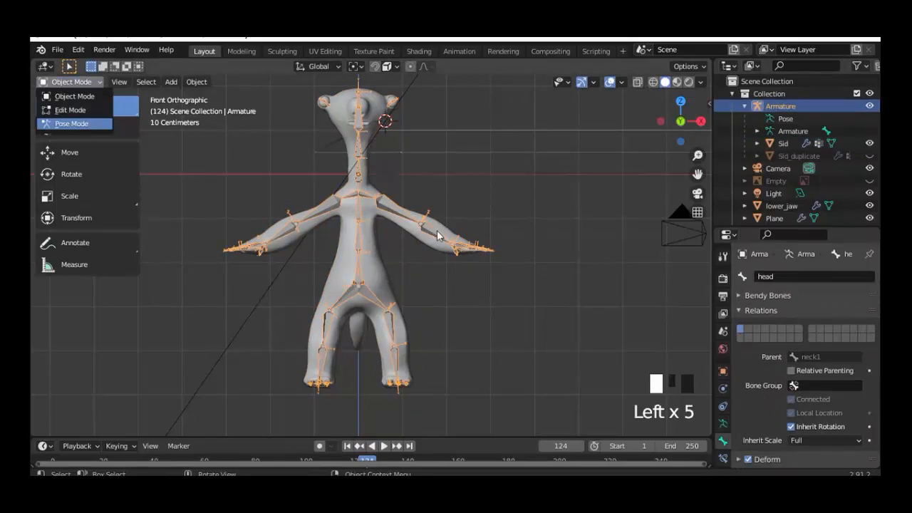
# Step: Enter Pose Mode and test-rotate upperarm.L, cancelling back to rest
pyautogui.click(71, 123)
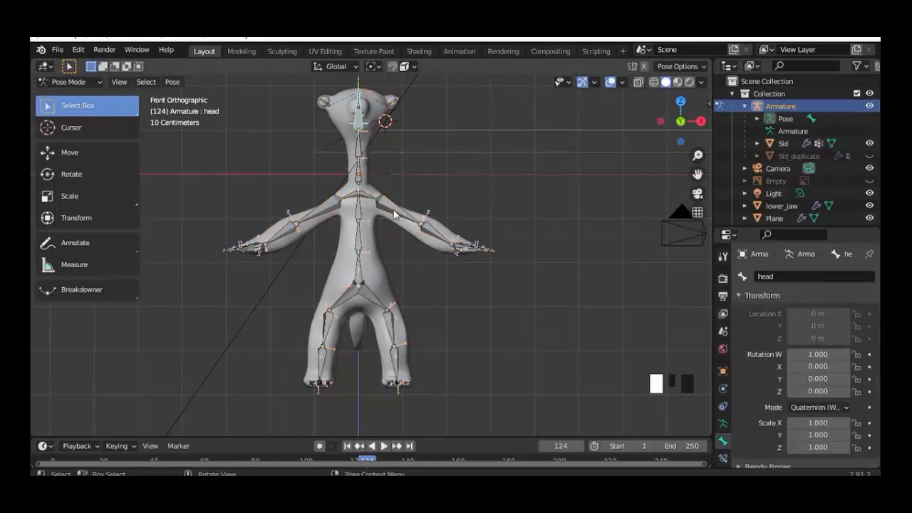
pyautogui.click(394, 214)
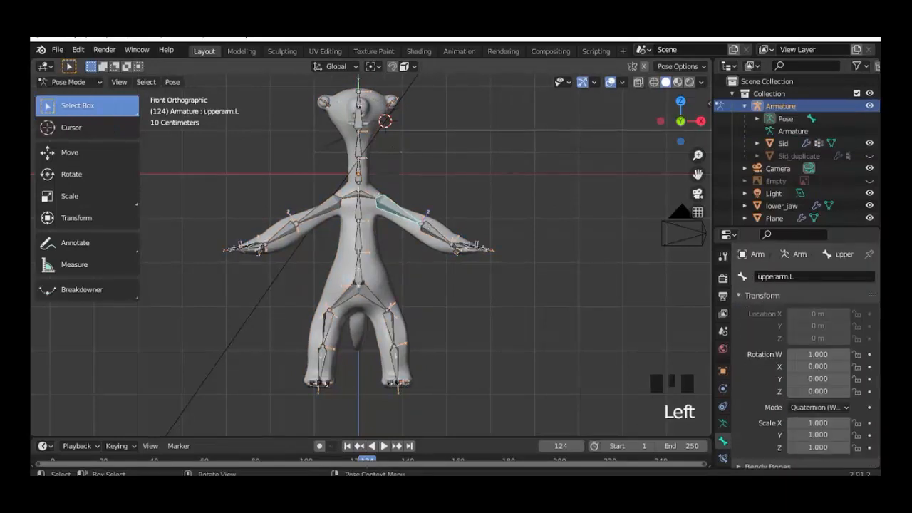
pyautogui.press('r')
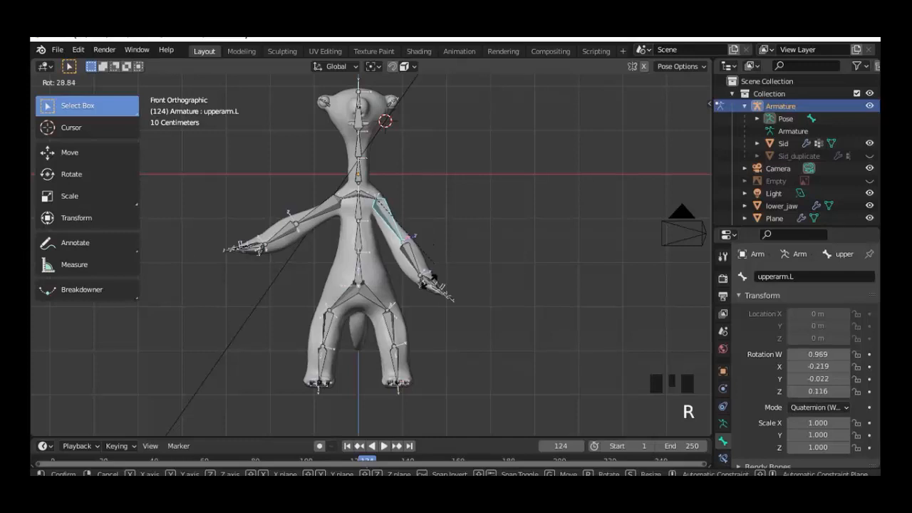
pyautogui.rightClick(423, 311)
# Step: Test-rotate upperleg.L from the right side view, cancel, and return to front view
pyautogui.click(392, 325)
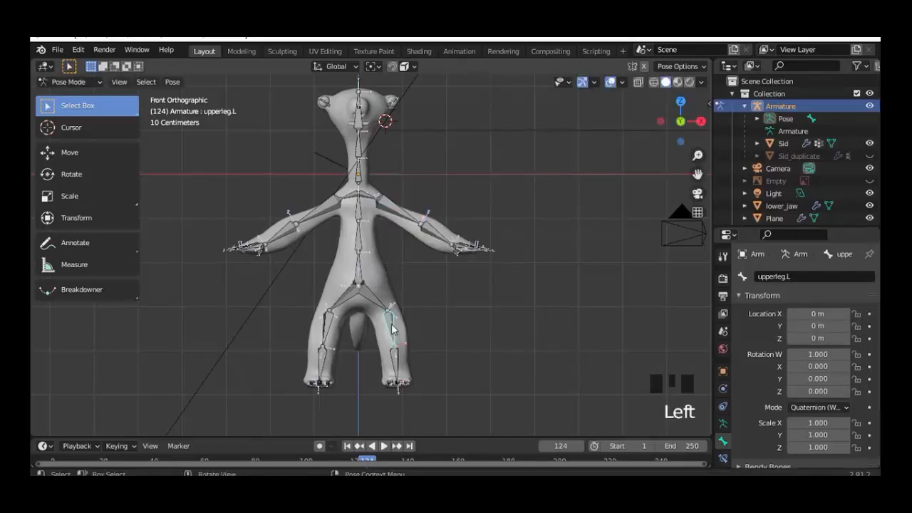
pyautogui.press('KP_3')
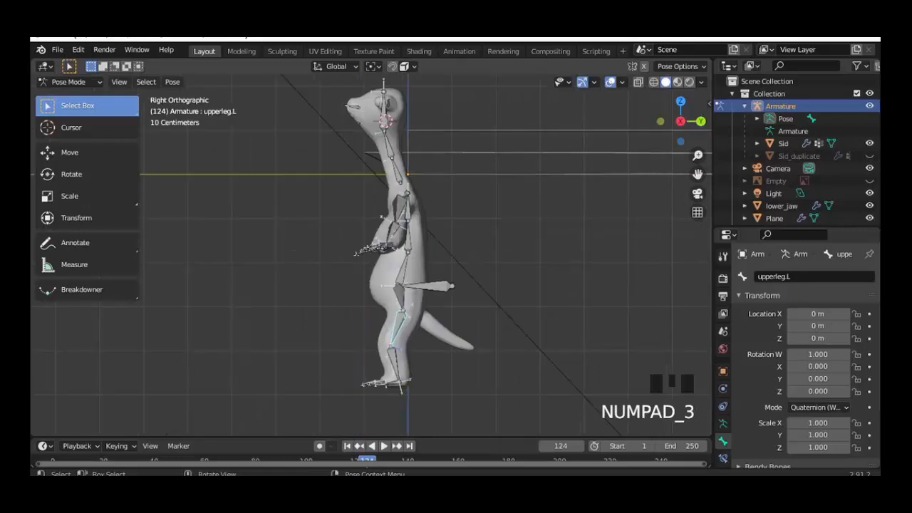
pyautogui.press('r')
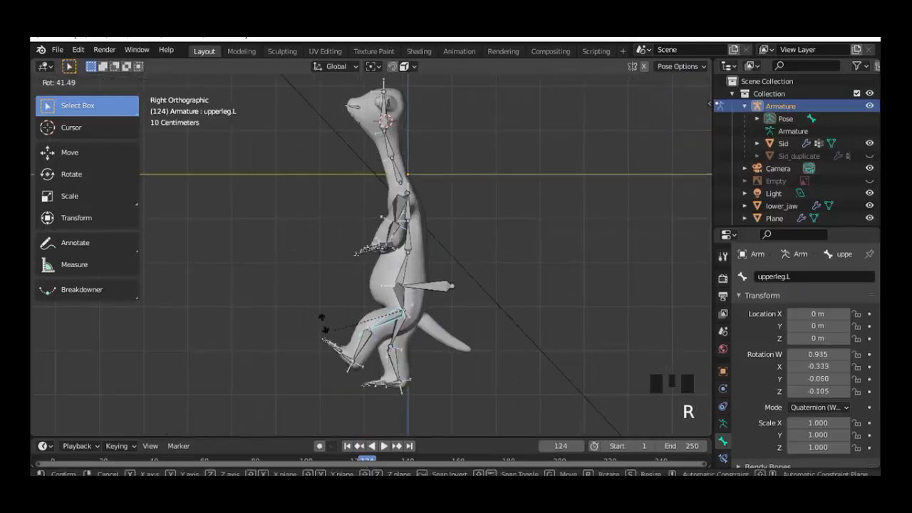
pyautogui.rightClick(384, 325)
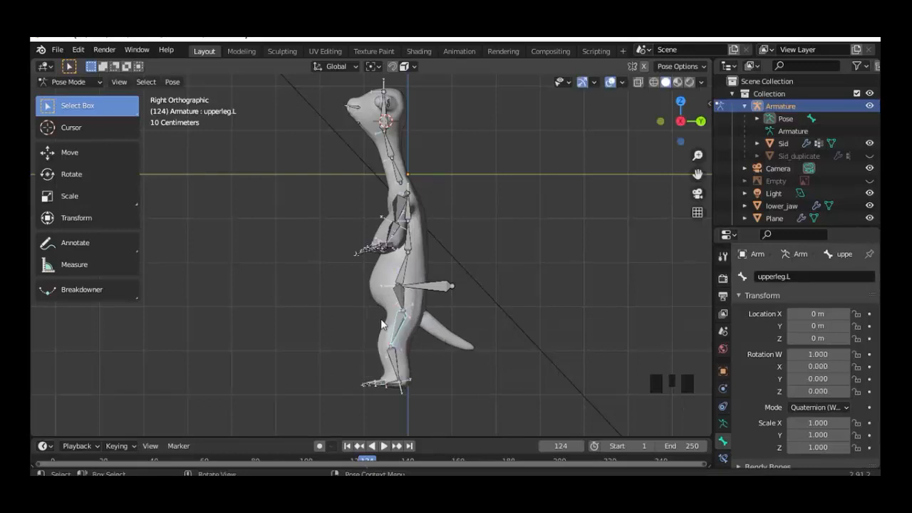
pyautogui.press('KP_1')
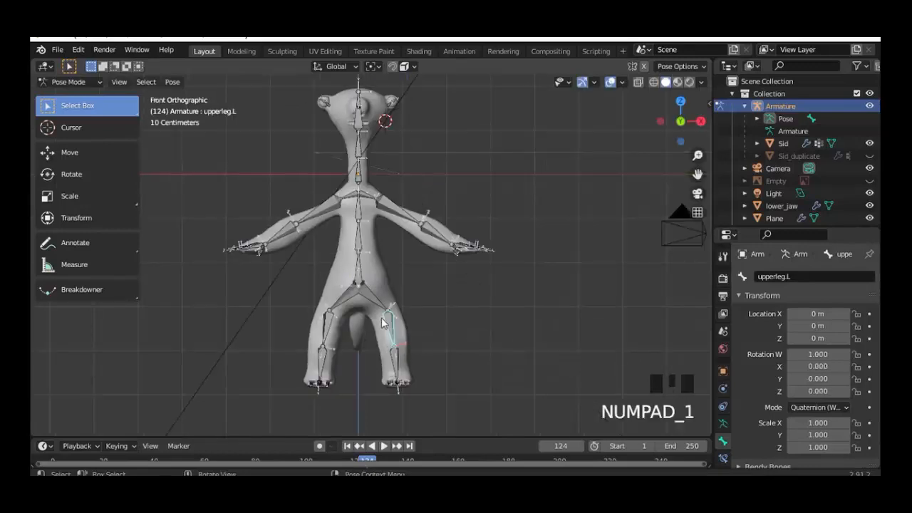